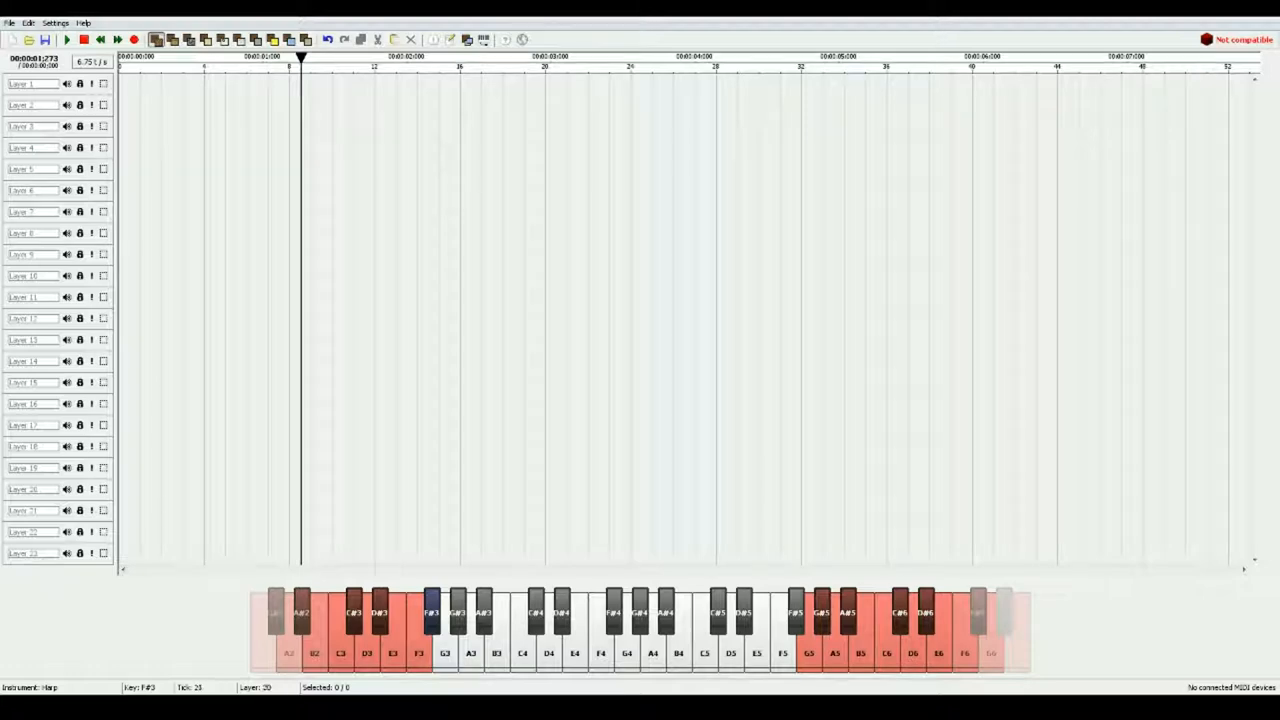
Audition E4, A3 and neighbouring harp notes on the piano to find chord tones.
click(575, 640)
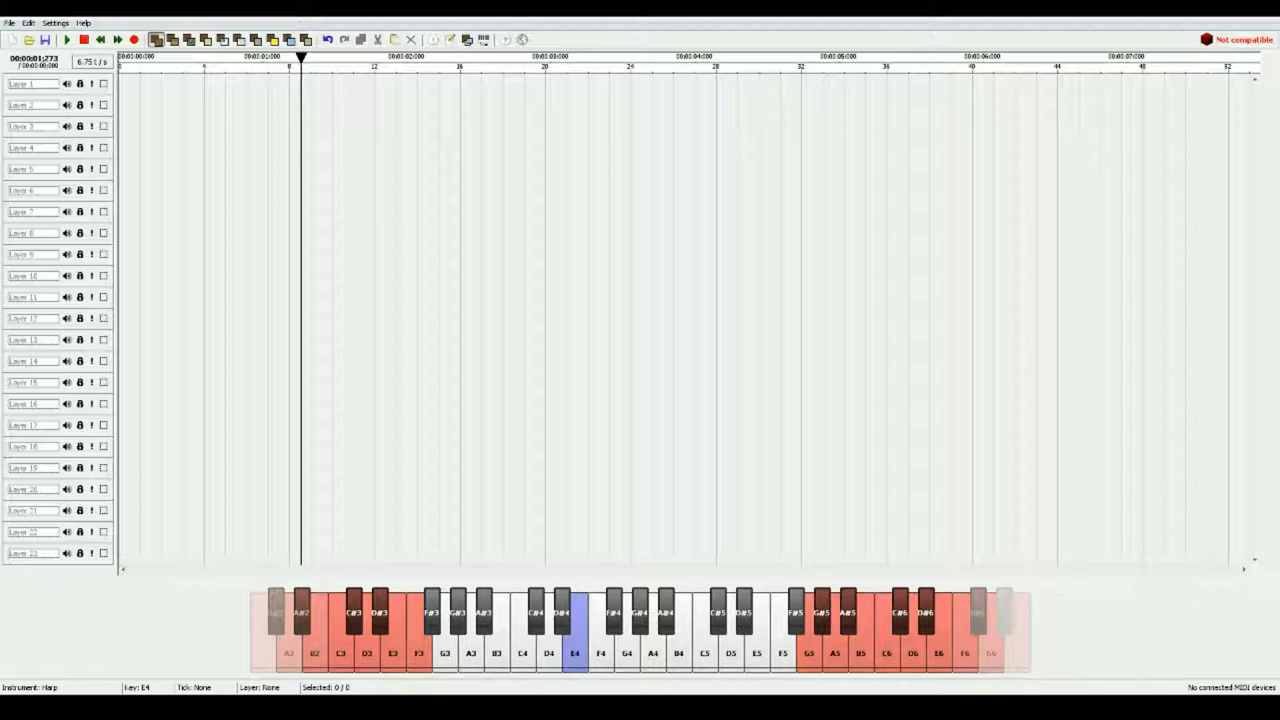
click(470, 650)
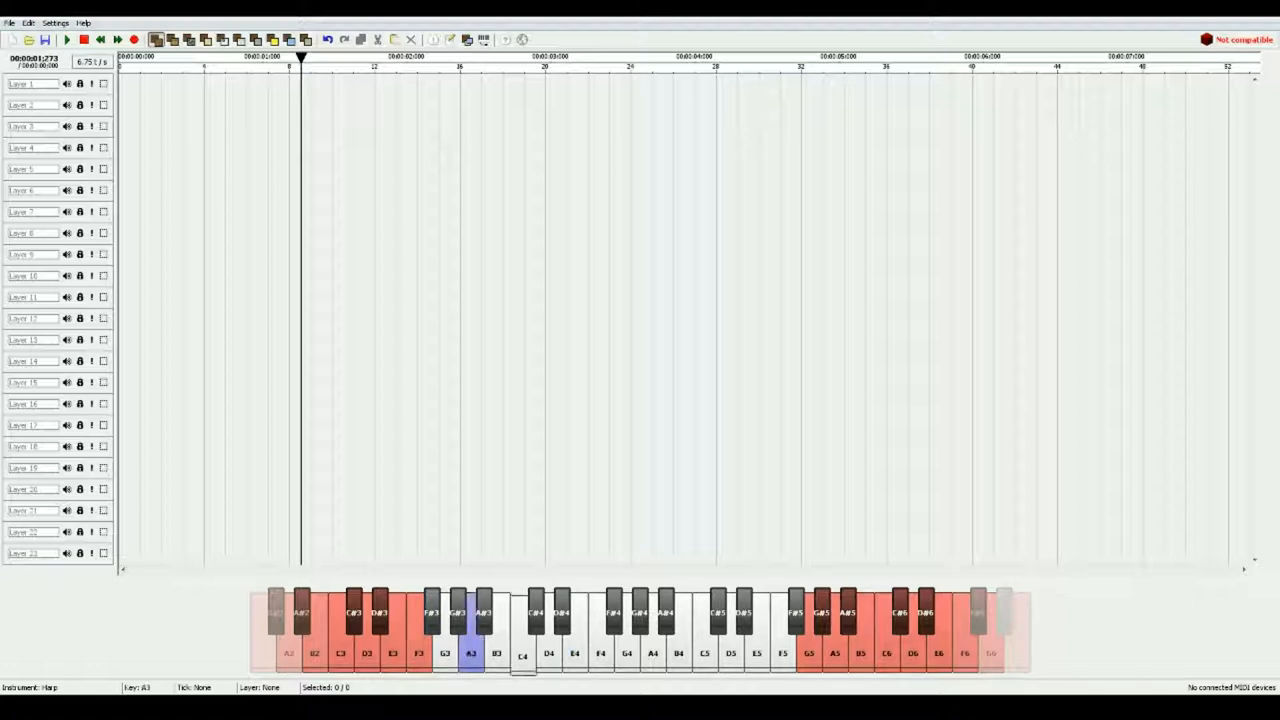
click(522, 650)
click(575, 650)
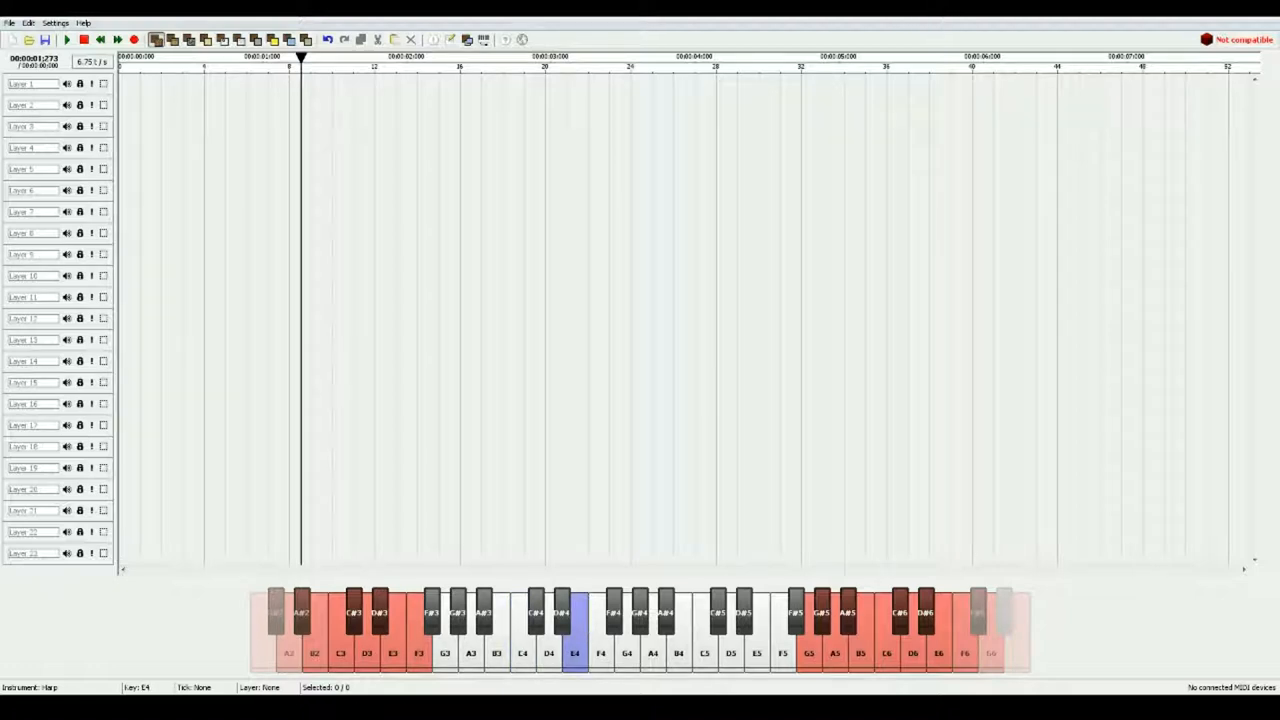
click(471, 650)
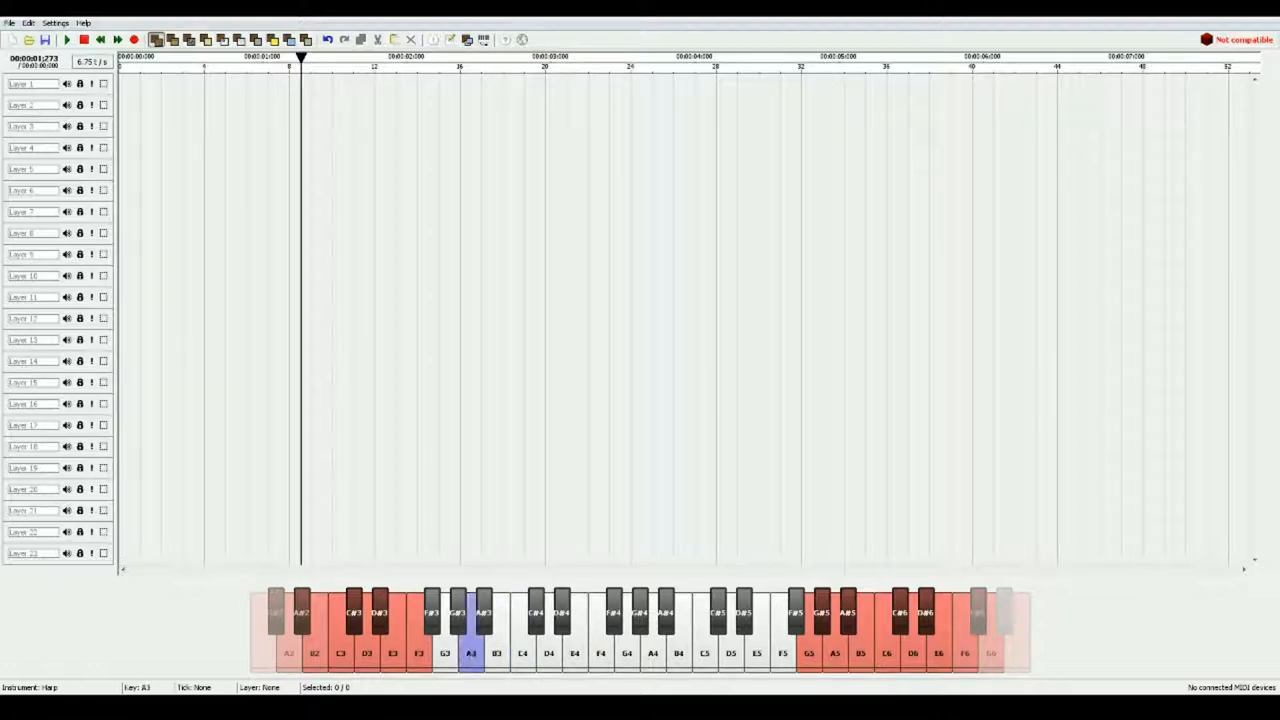
Place an F#3 harp note at tick 0 of Layer 1.
click(431, 612)
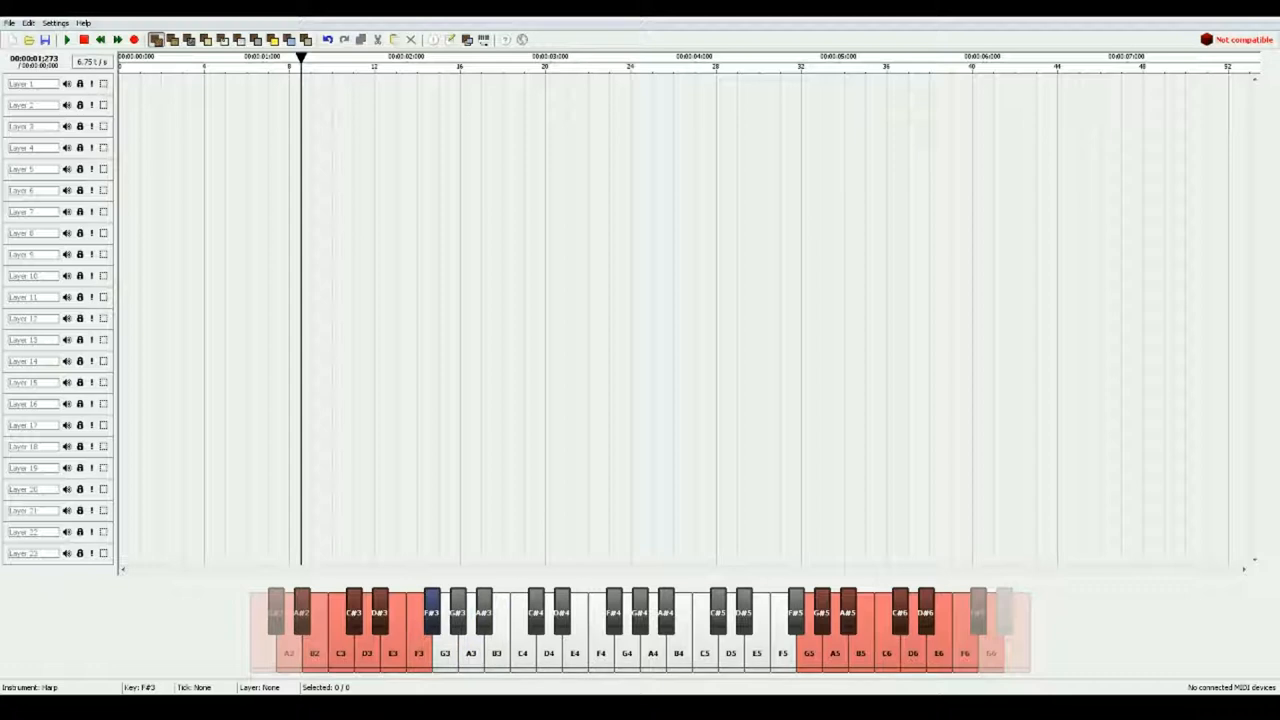
click(128, 84)
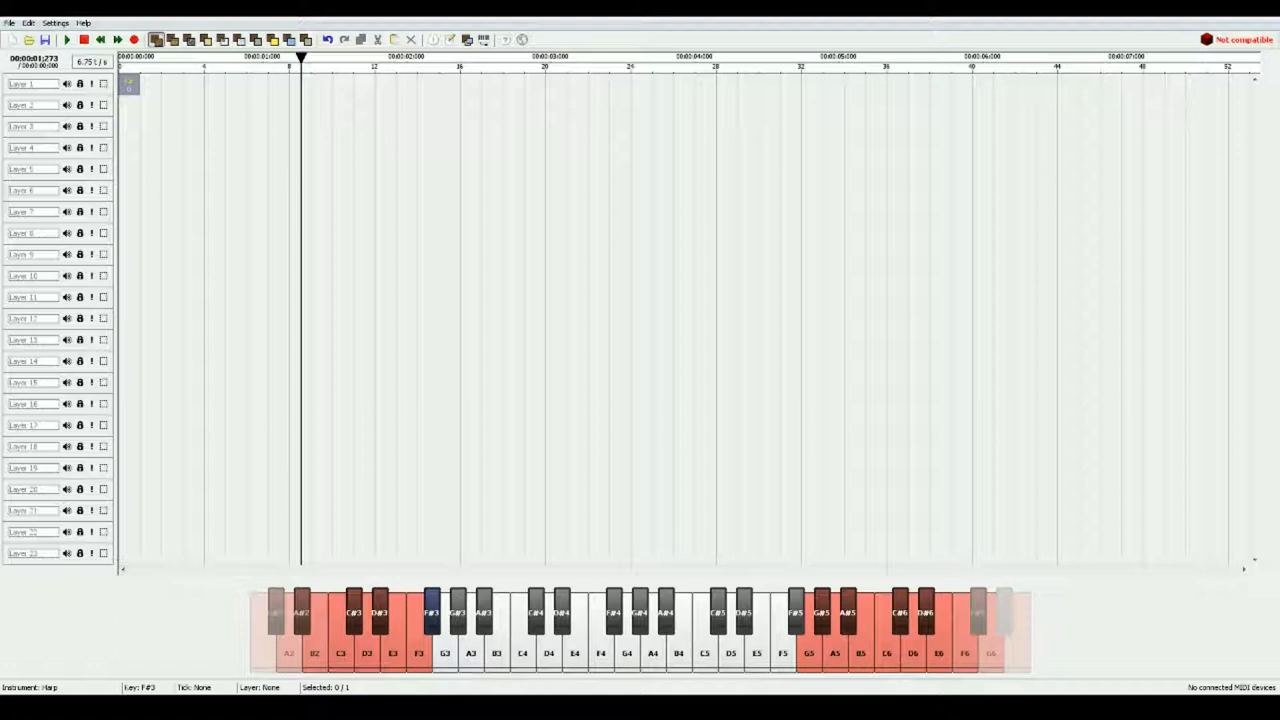
Audition F#3, A3 and C#4 by keyboard until the chord sounds right.
key(v)
key(c)
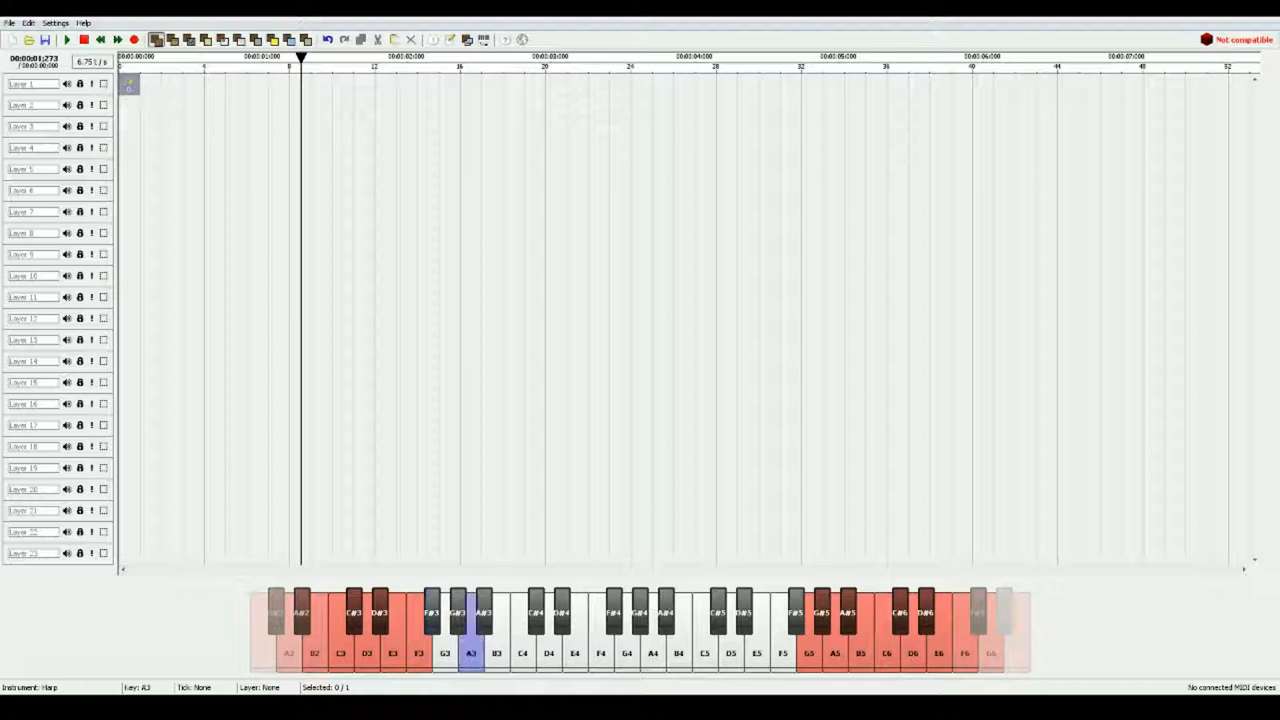
key(c)
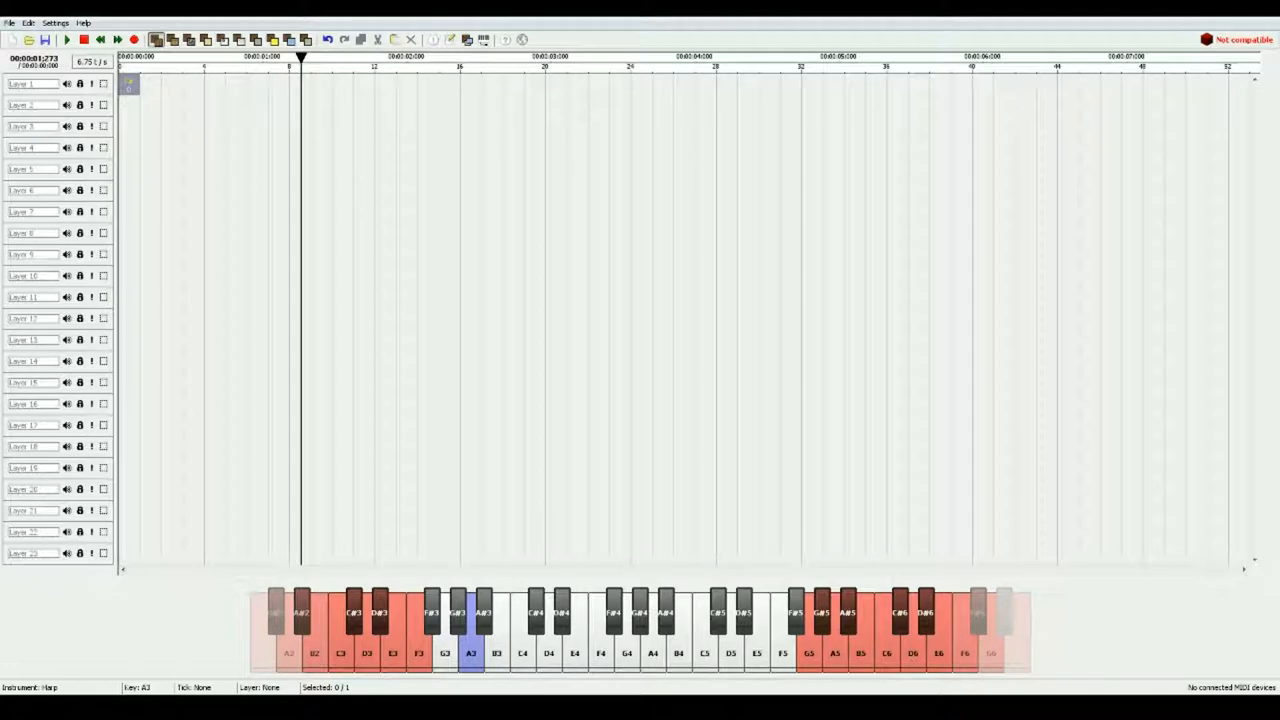
key(c)
key(h)
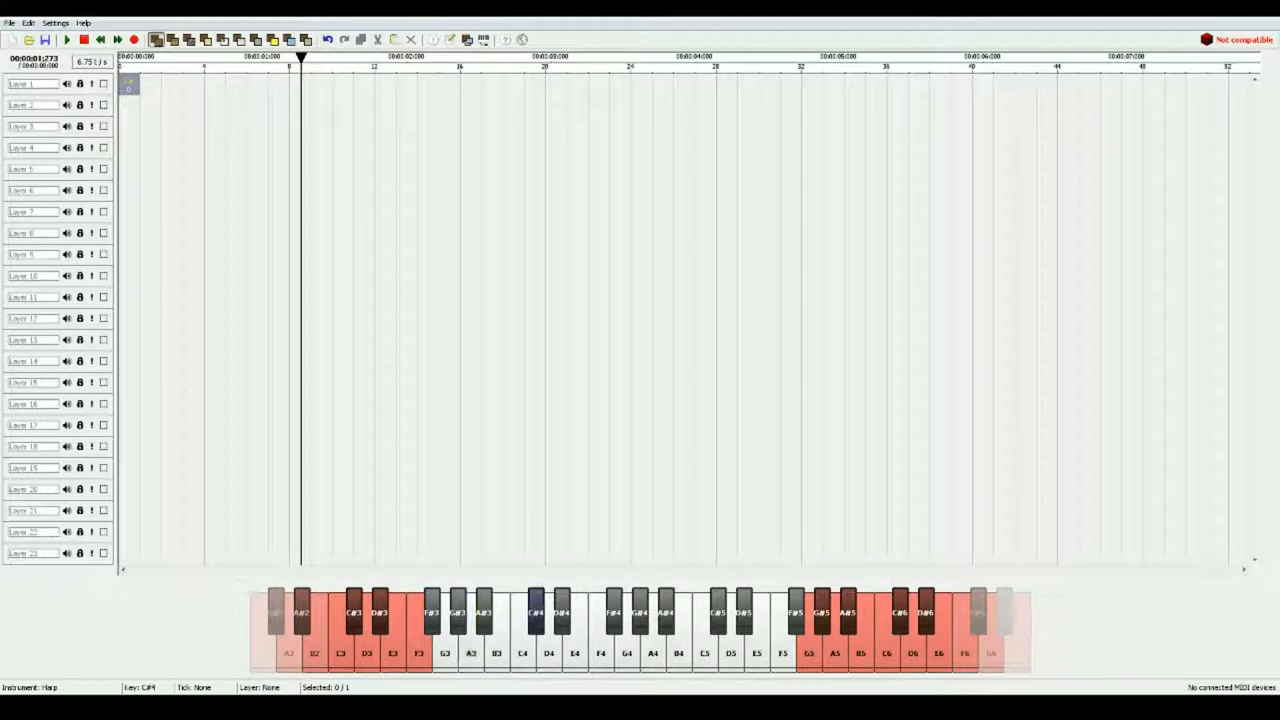
key(s)
key(x)
key(n)
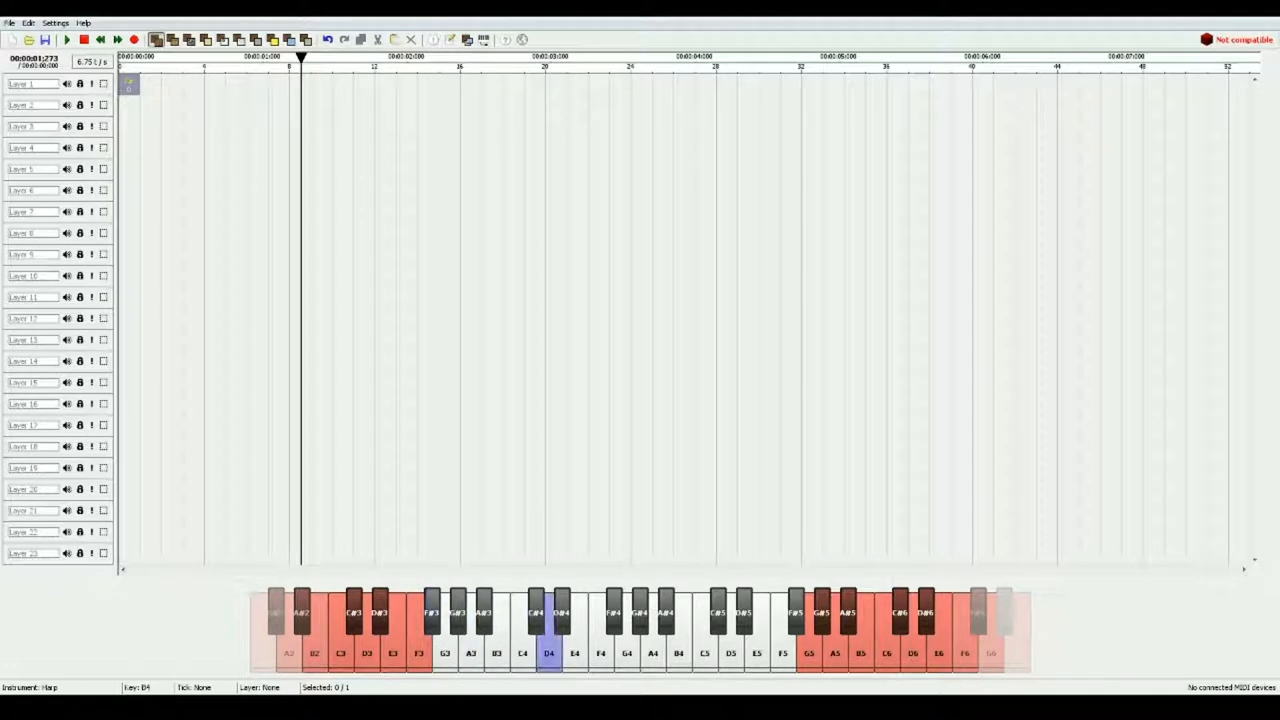
key(s)
key(c)
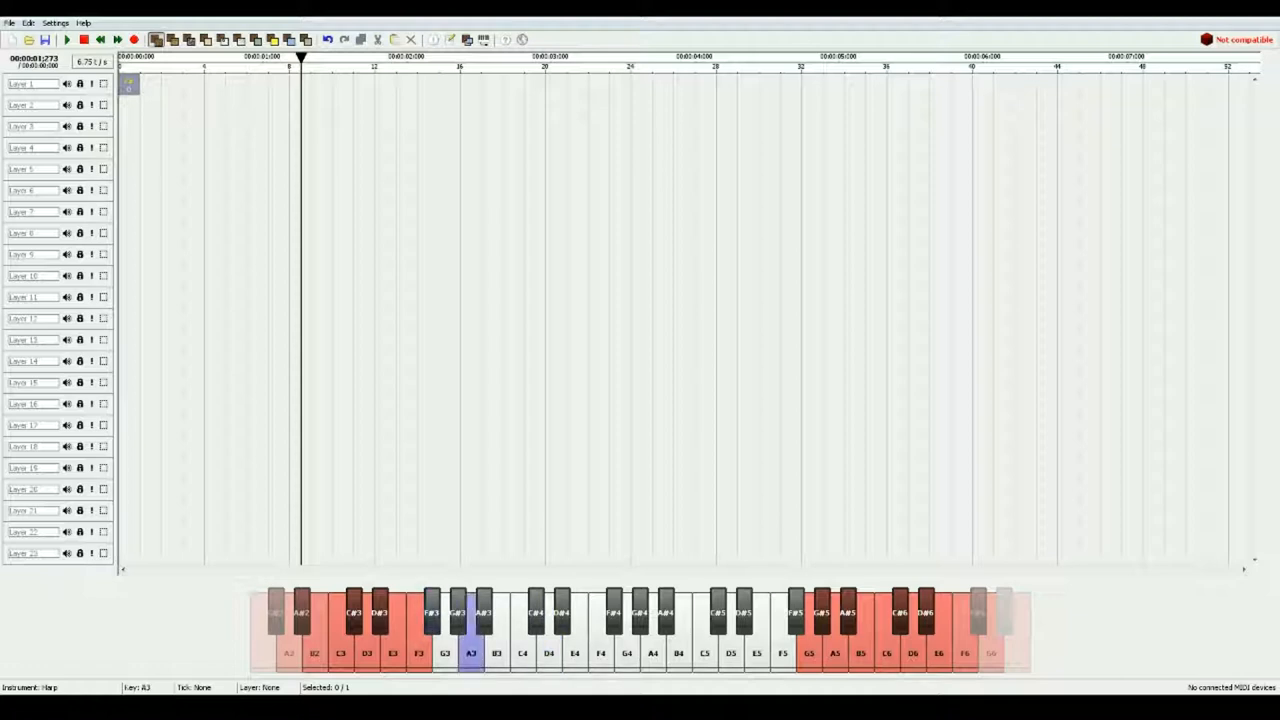
key(h)
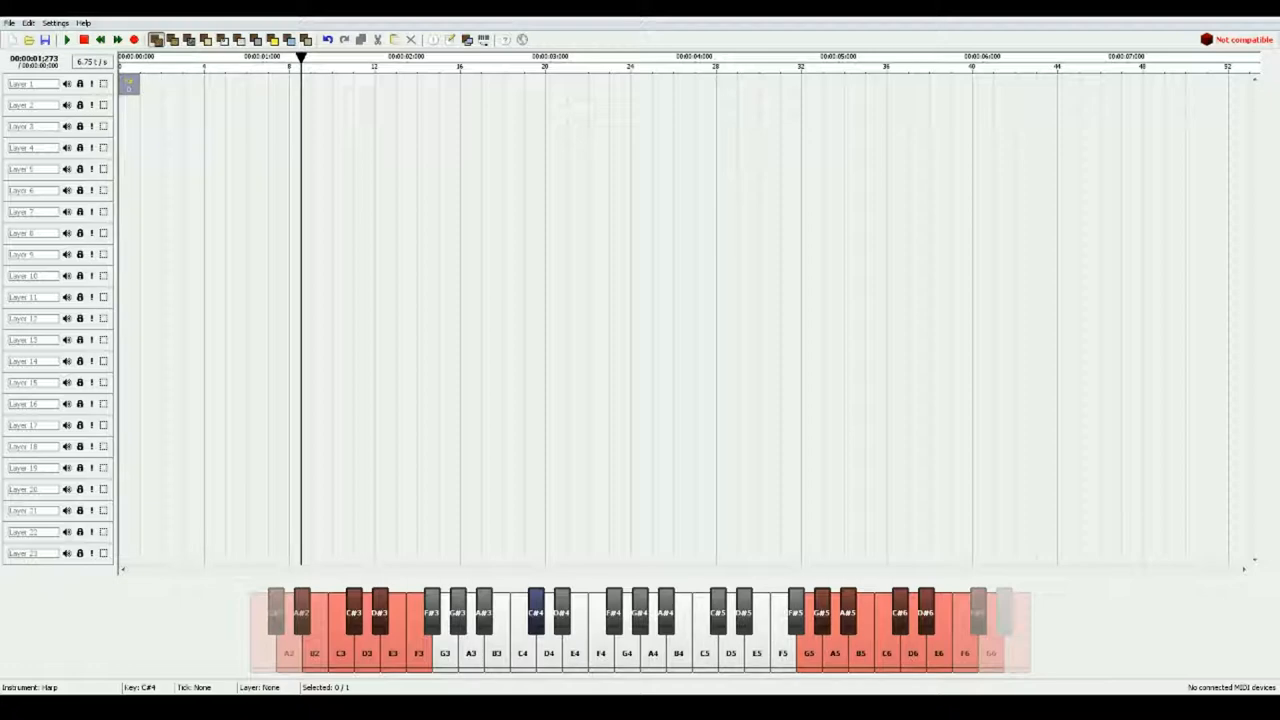
key(s)
key(c)
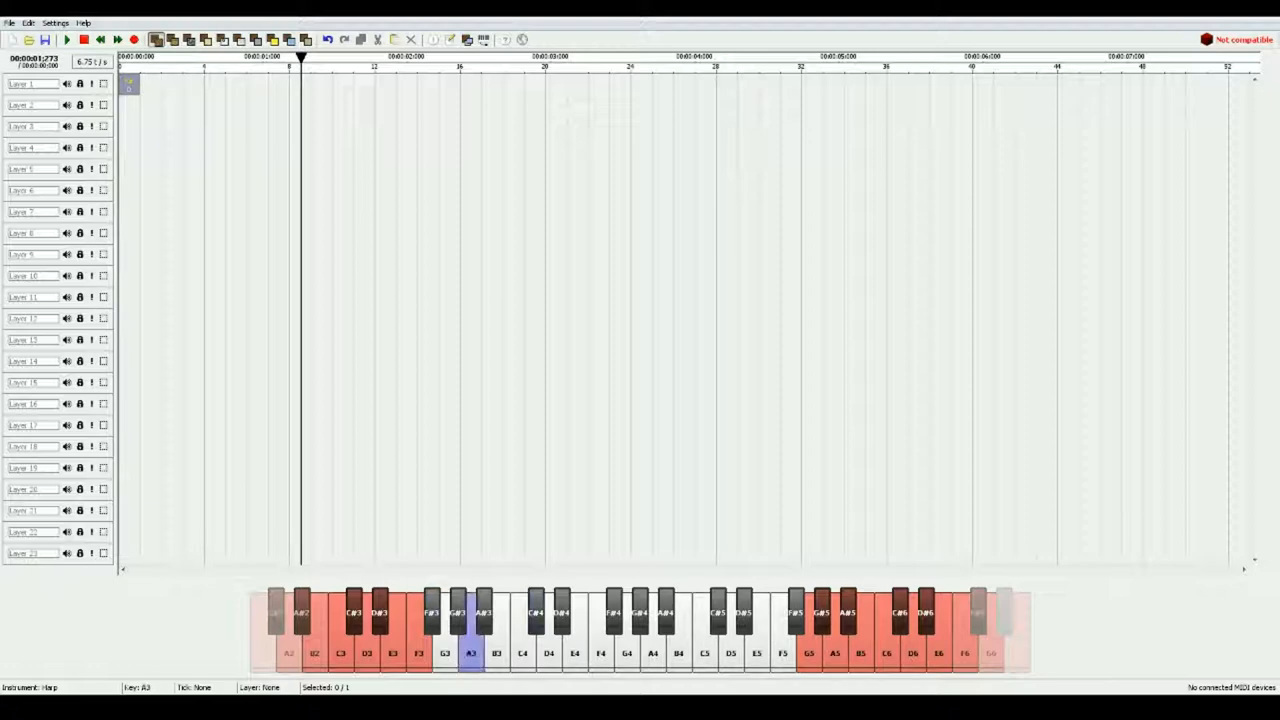
key(h)
Place A3 on Layer 2 and C#4 on Layer 3 at tick 0, then play back the chord.
key(2)
key(c)
click(128, 104)
key(h)
click(128, 126)
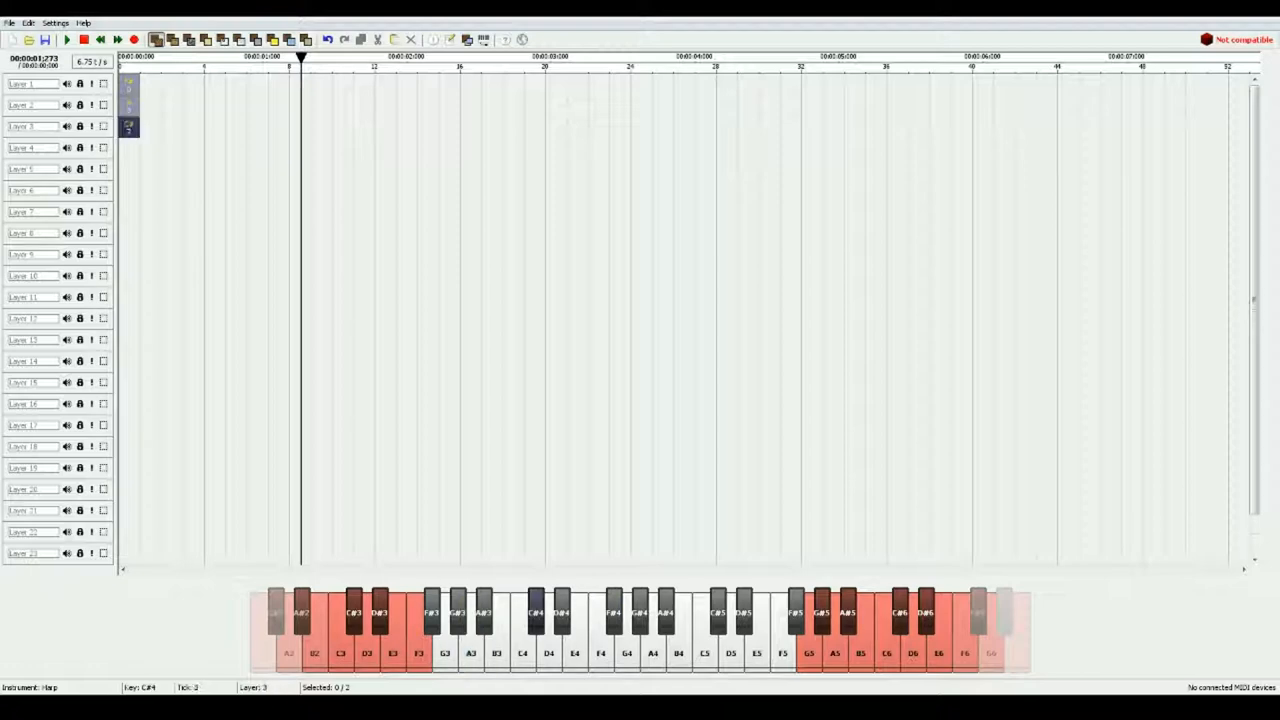
key(space)
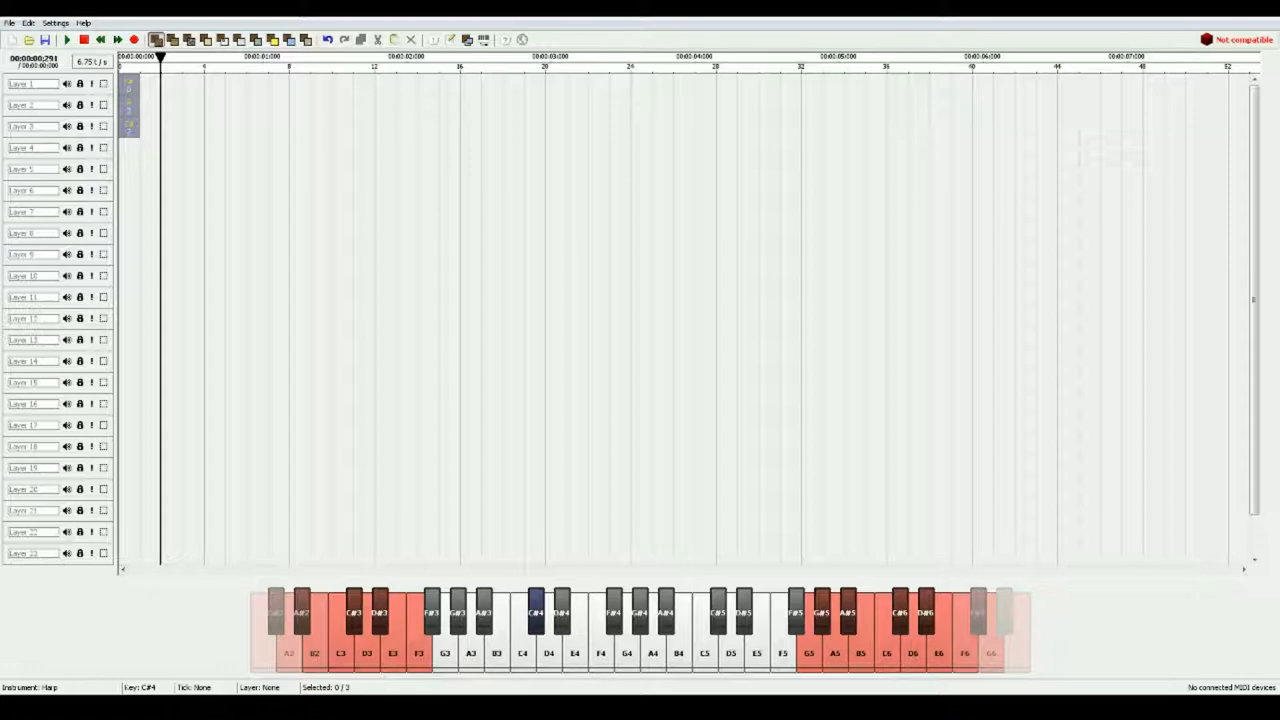
key(space)
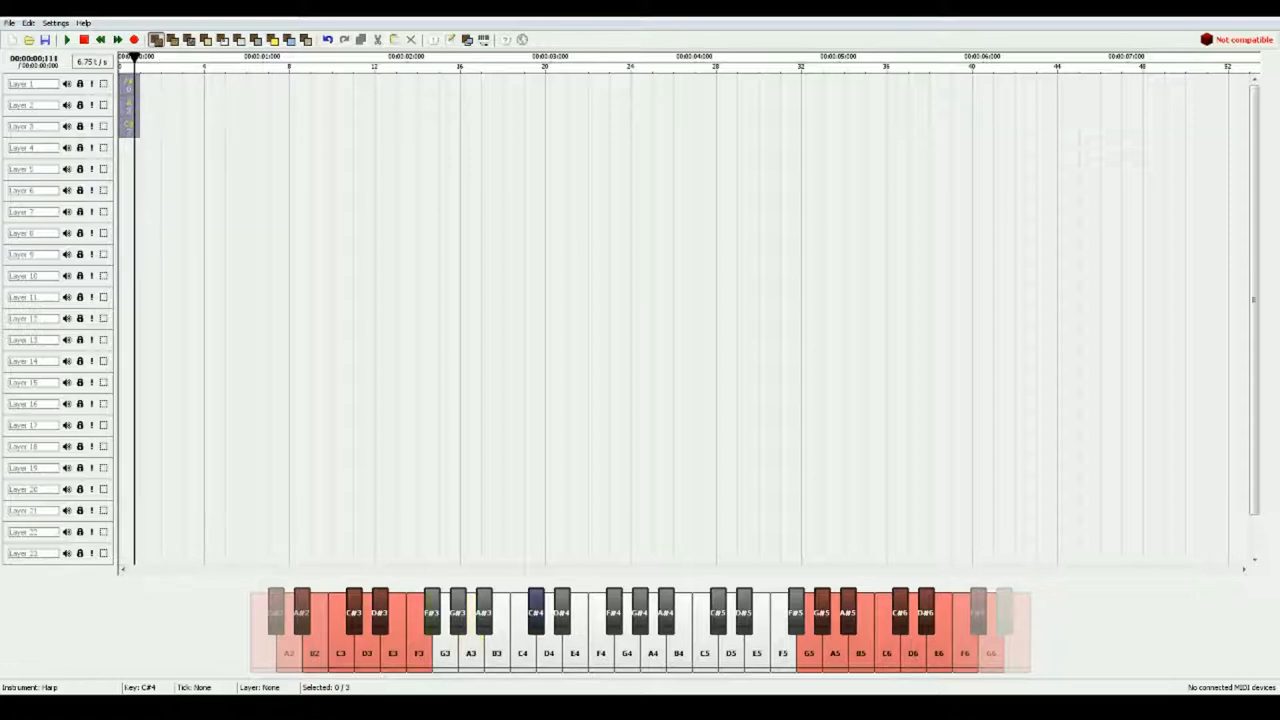
Step the selected pitch up and down between F#3 and A3 to audition scale notes.
key(Right)
key(Right)
key(Right)
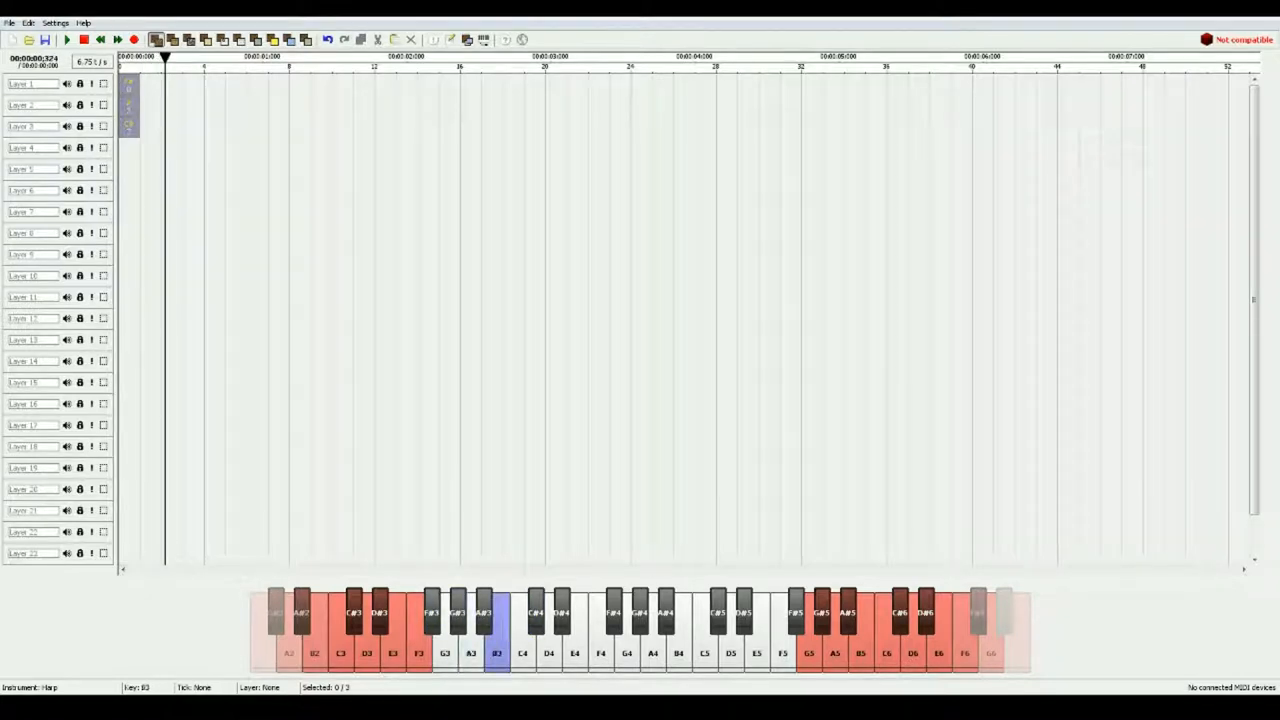
key(Right)
key(Right)
key(Left)
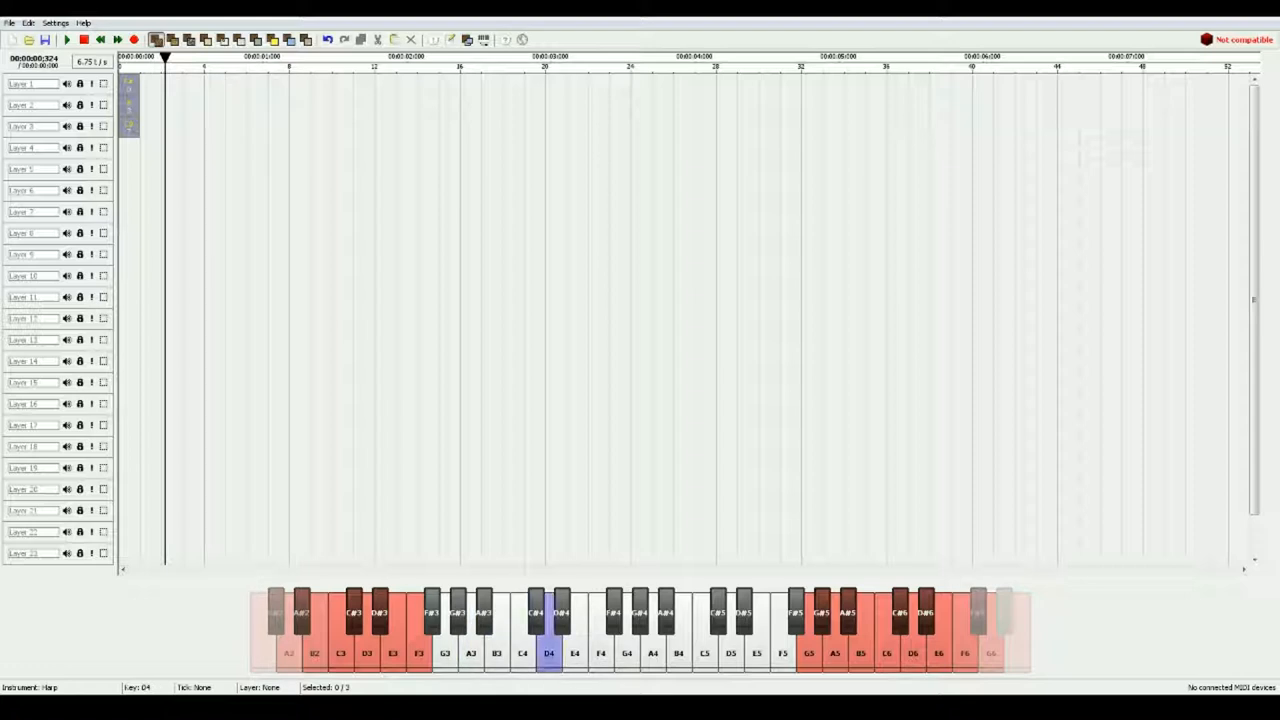
key(Left)
key(Left)
key(Left)
key(Right)
key(Right)
key(Right)
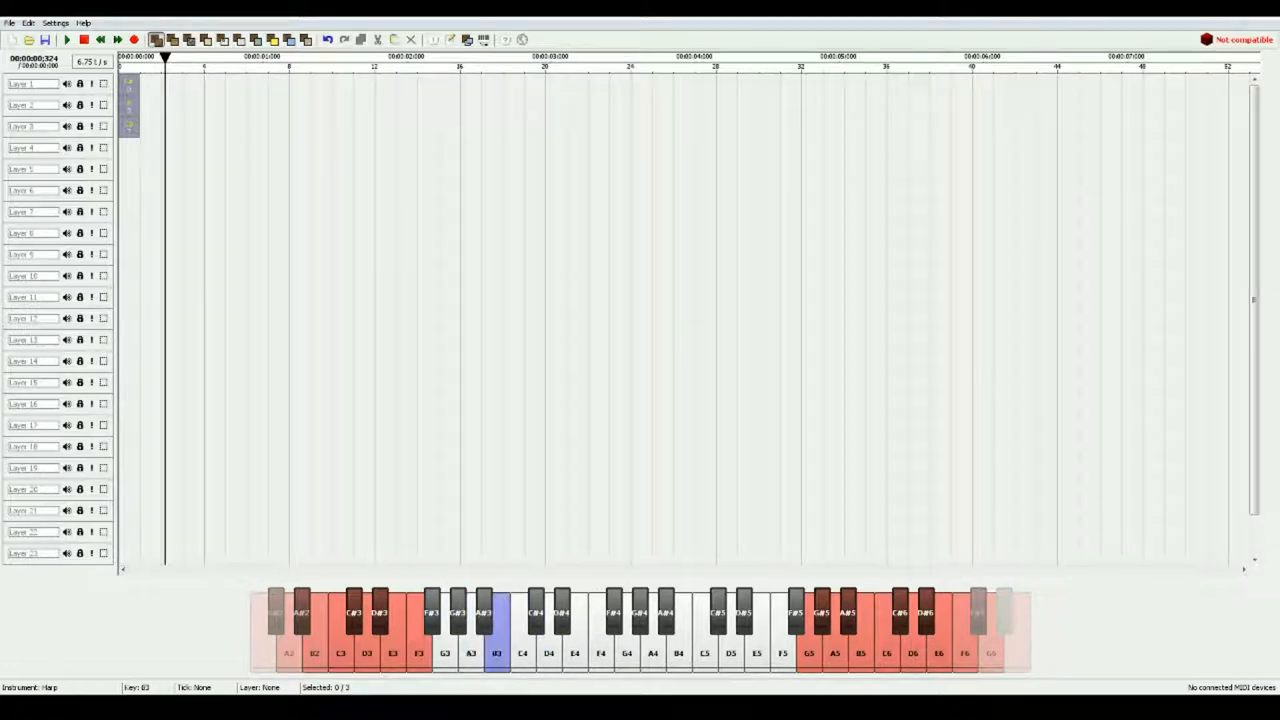
key(Right)
key(Right)
key(Right)
key(Right)
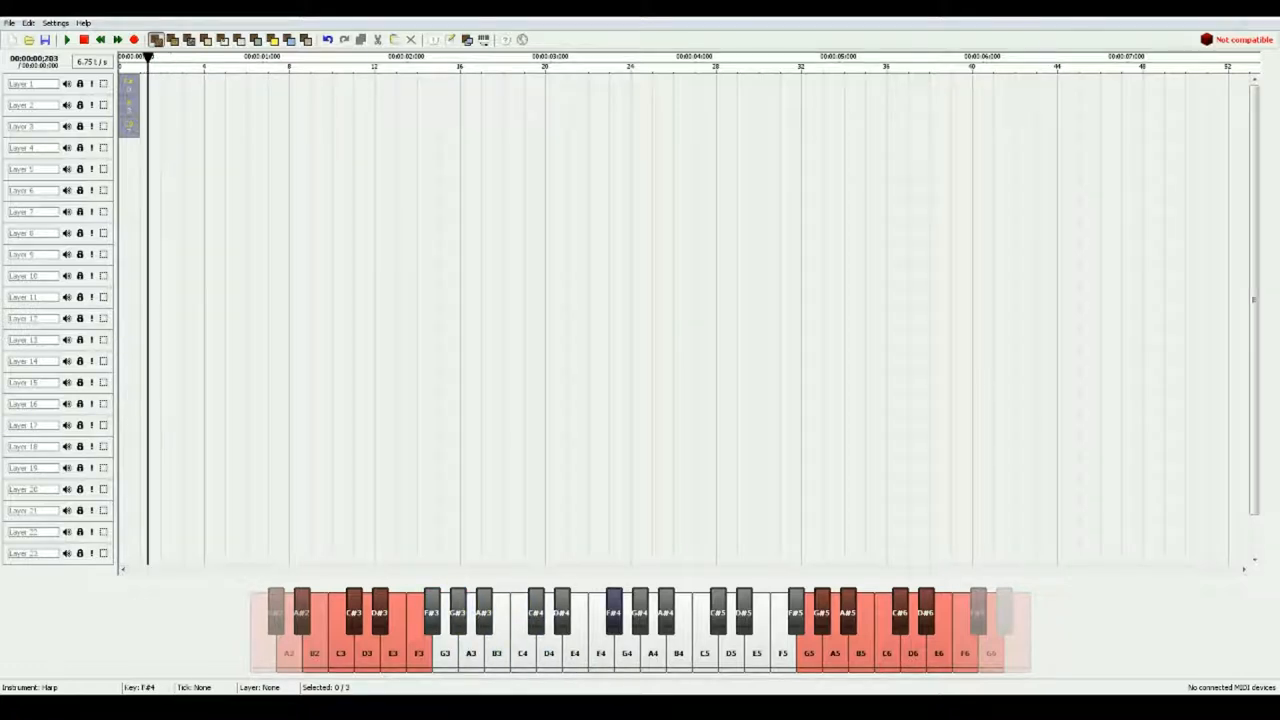
Duplicate the opening chord four ticks later with its middle note changed to A#3.
drag(238, 188, 124, 70)
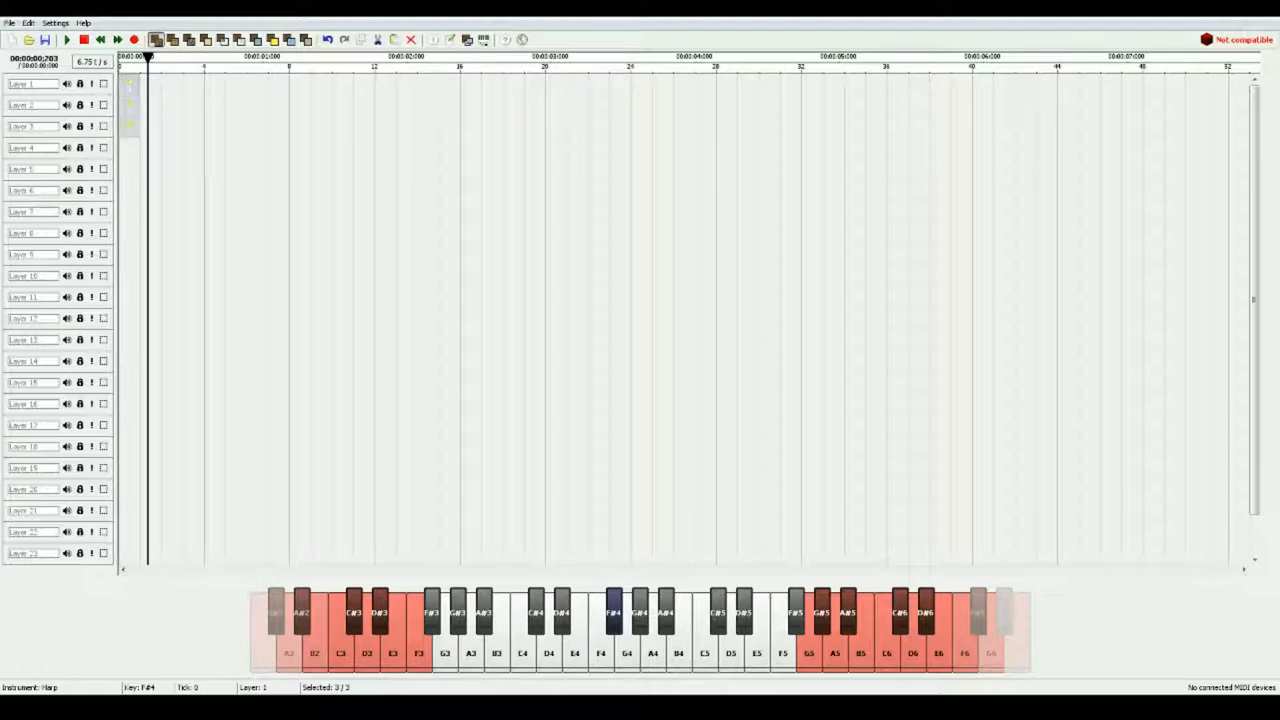
key(ctrl+v)
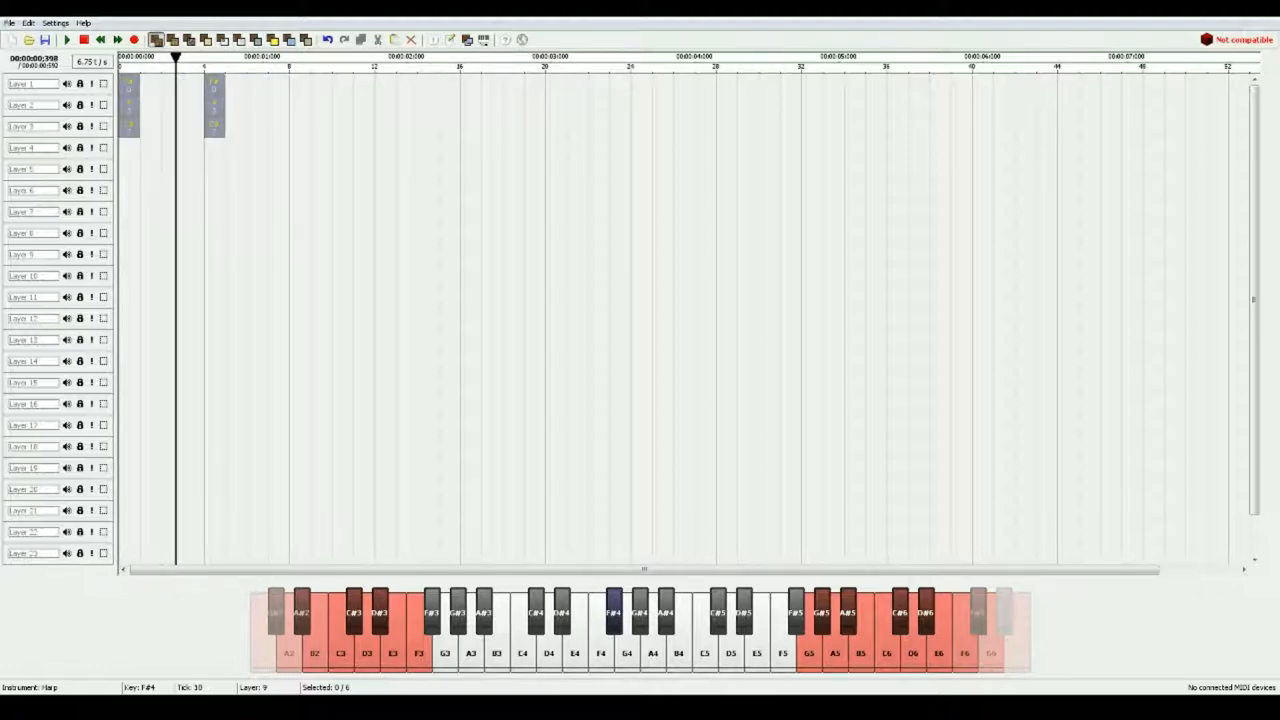
key(v)
key(2)
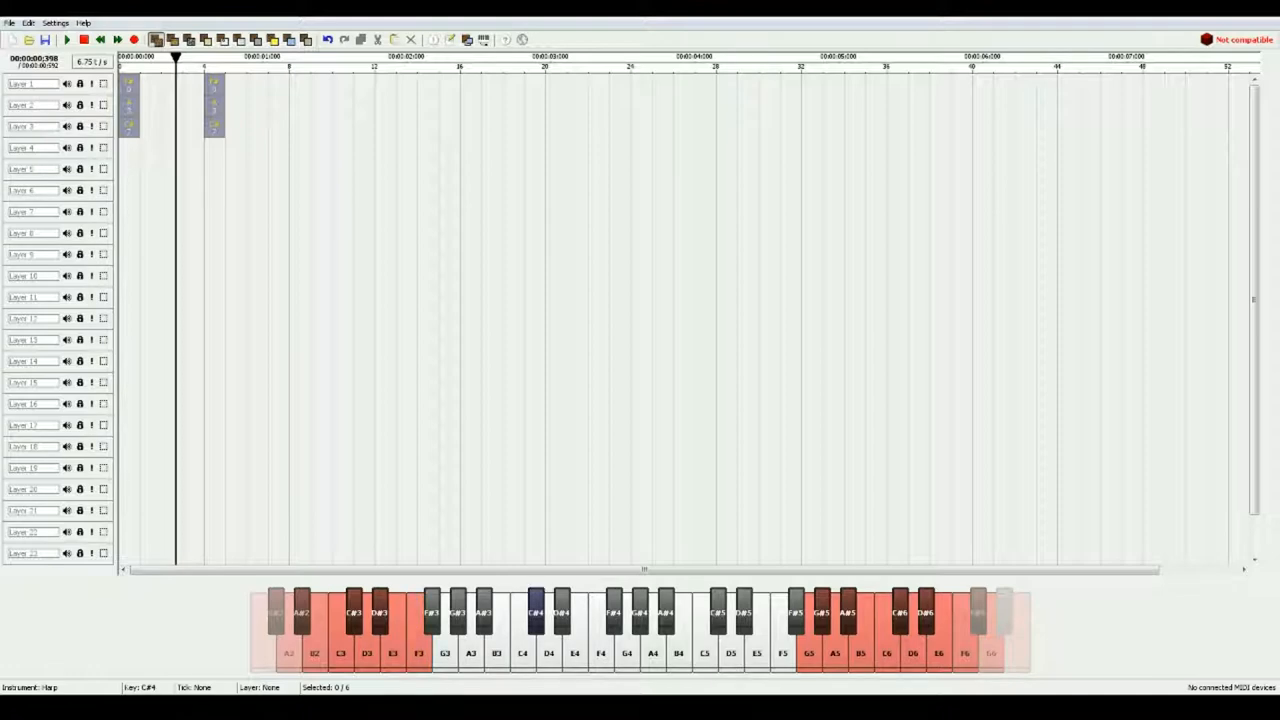
key(j)
key(space)
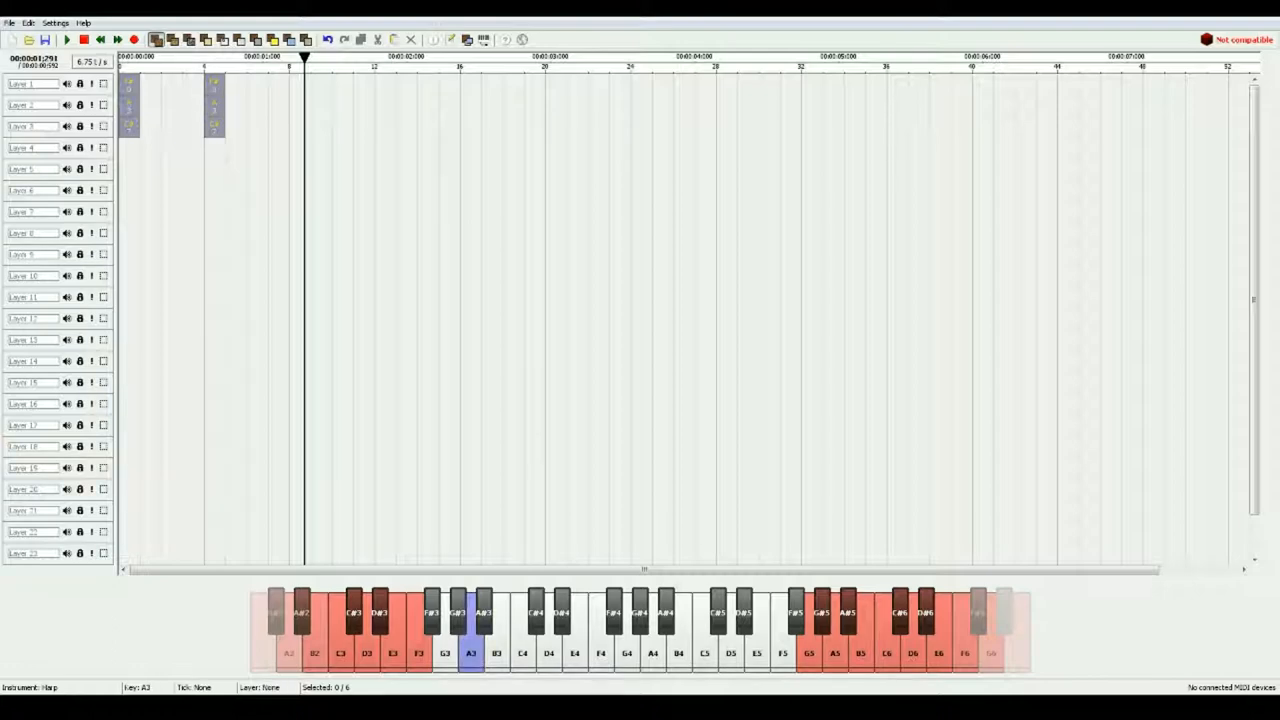
Play back the two chords and settle the repeated chord at tick 4.
key(space)
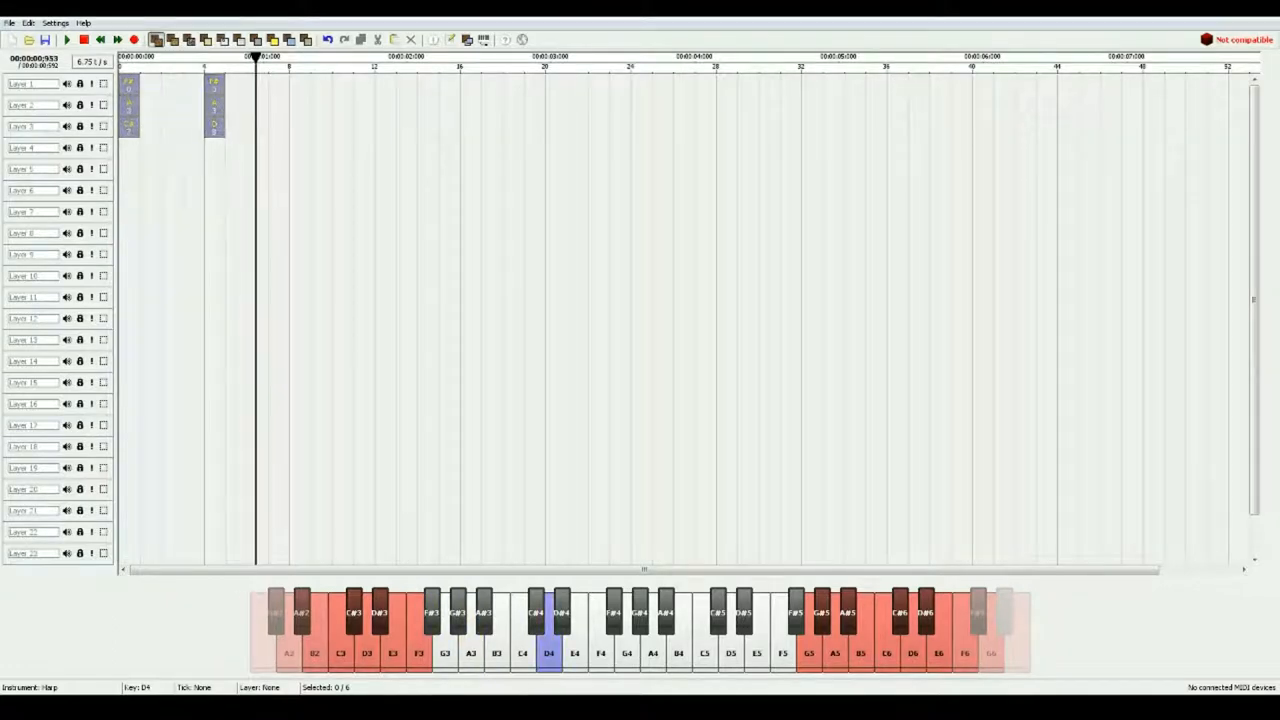
key(space)
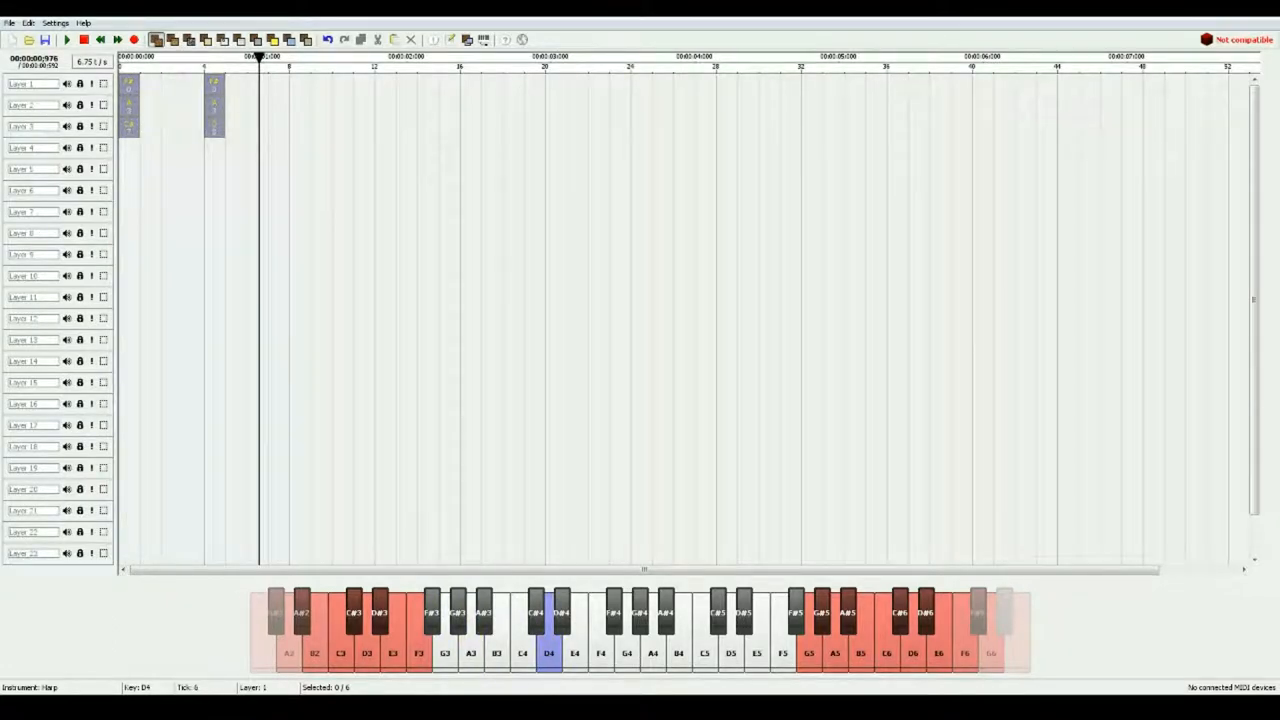
drag(128, 104, 213, 104)
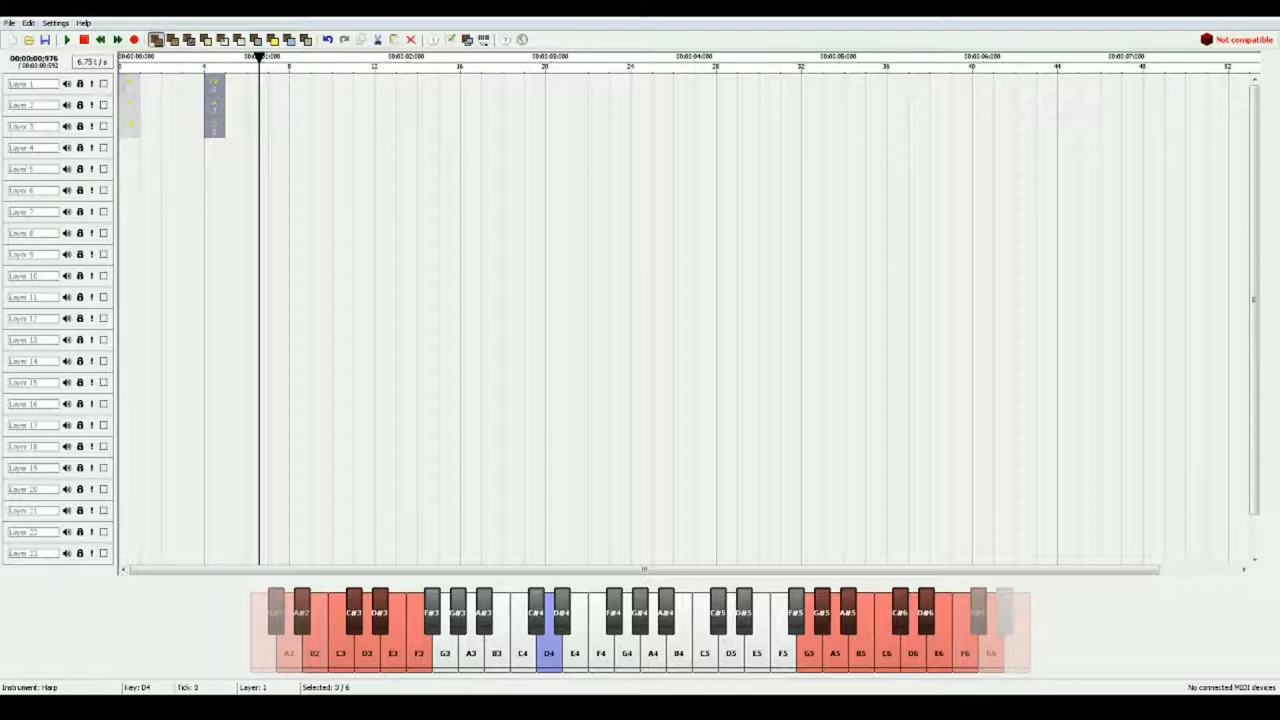
Paste a third copy of the chord at tick 8 and play from the start.
key(ctrl+v)
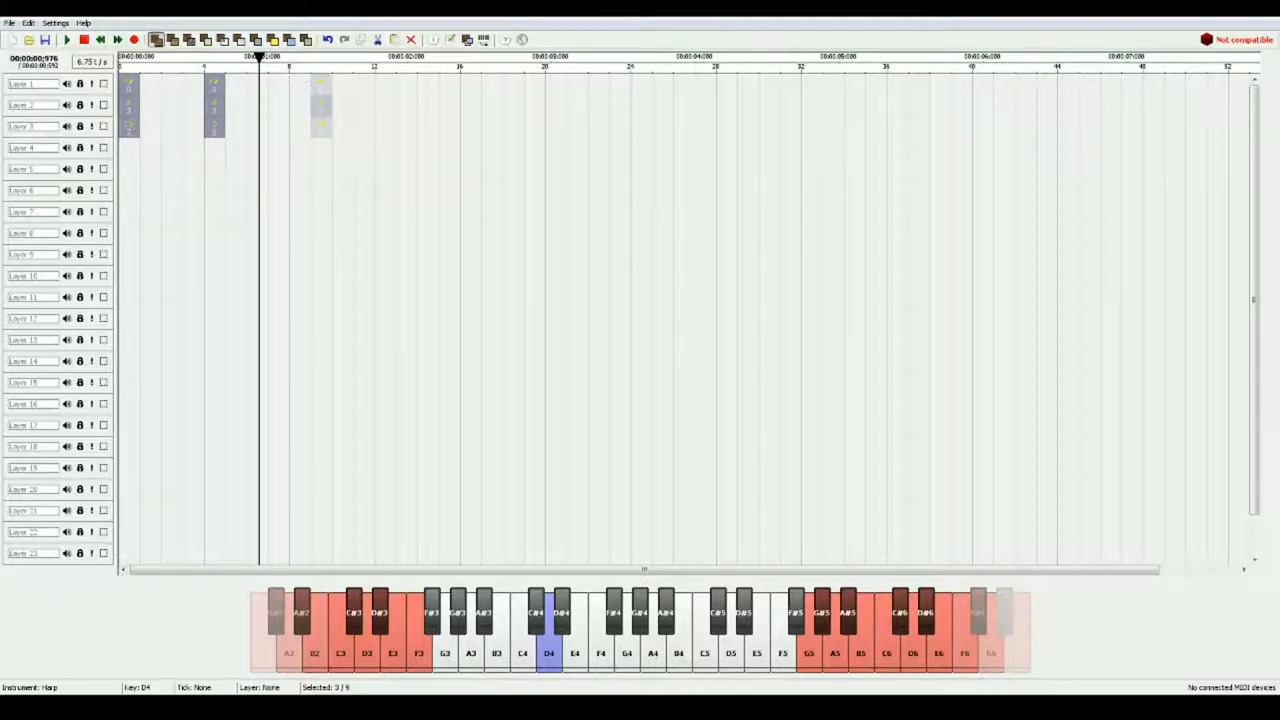
click(299, 104)
key(Home)
key(space)
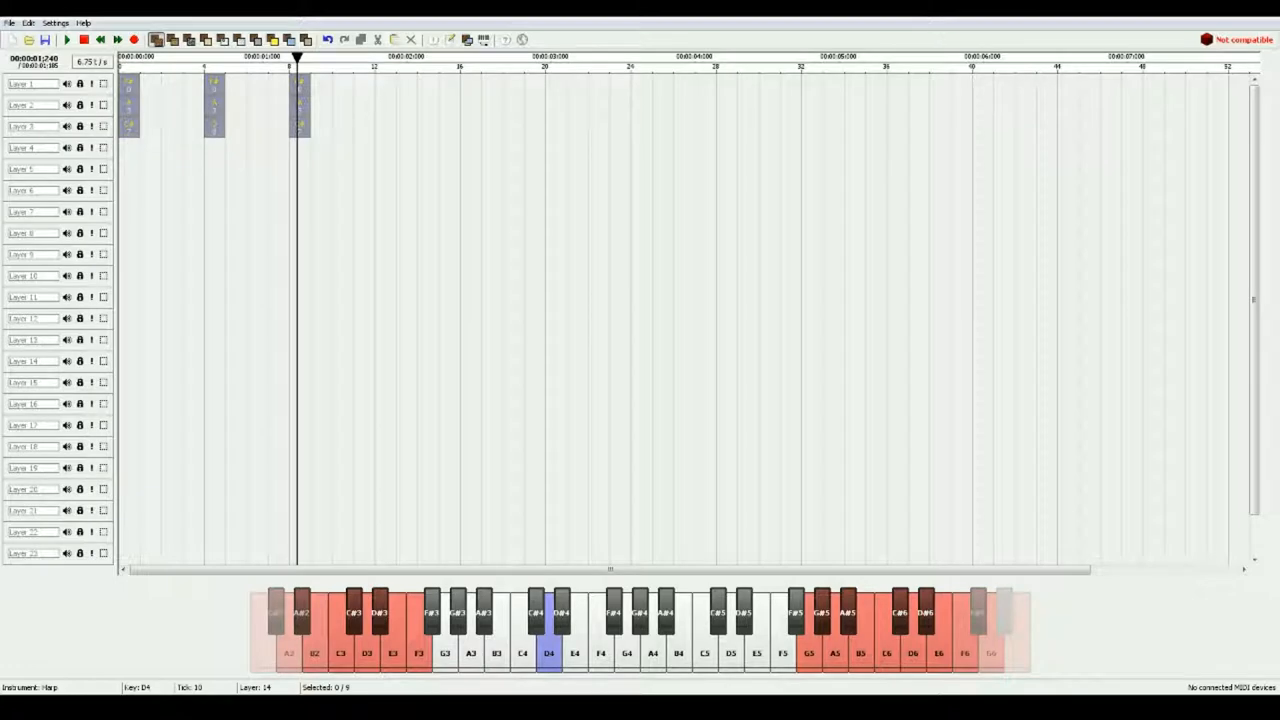
Audition E3, B3, G3 and G#3 against the progression to choose the fourth chord's root.
click(393, 650)
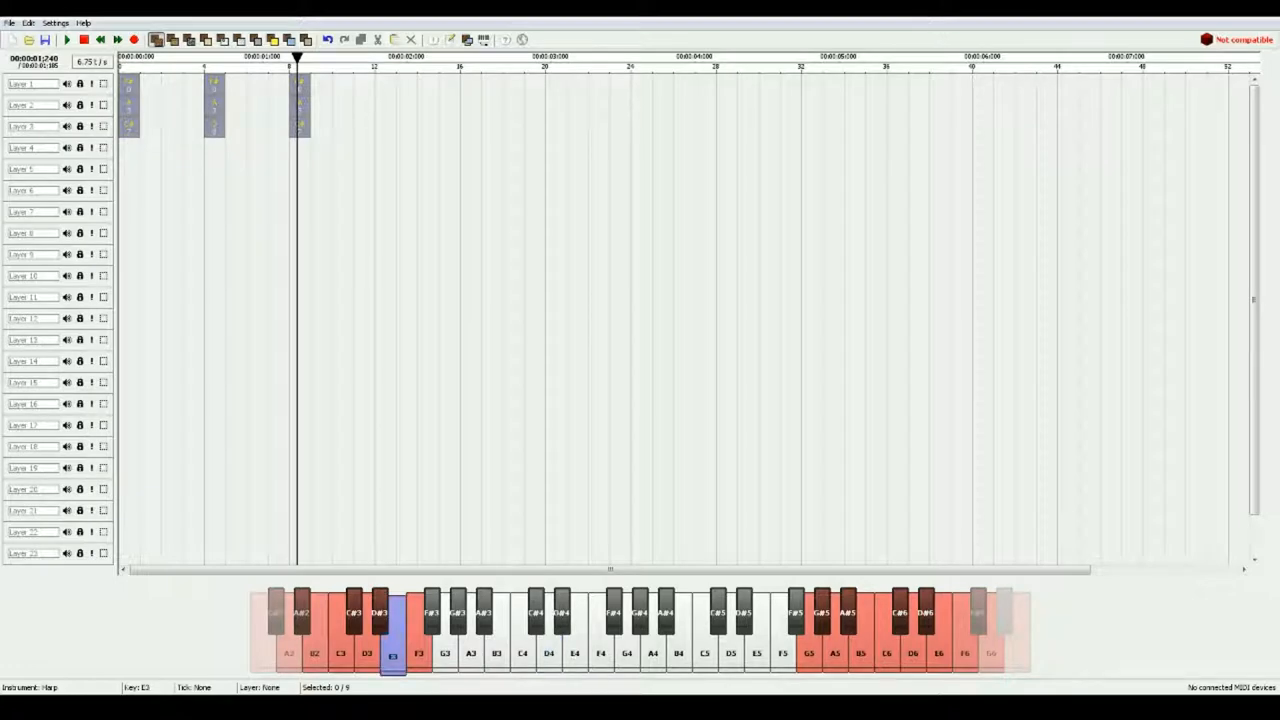
click(497, 650)
click(445, 650)
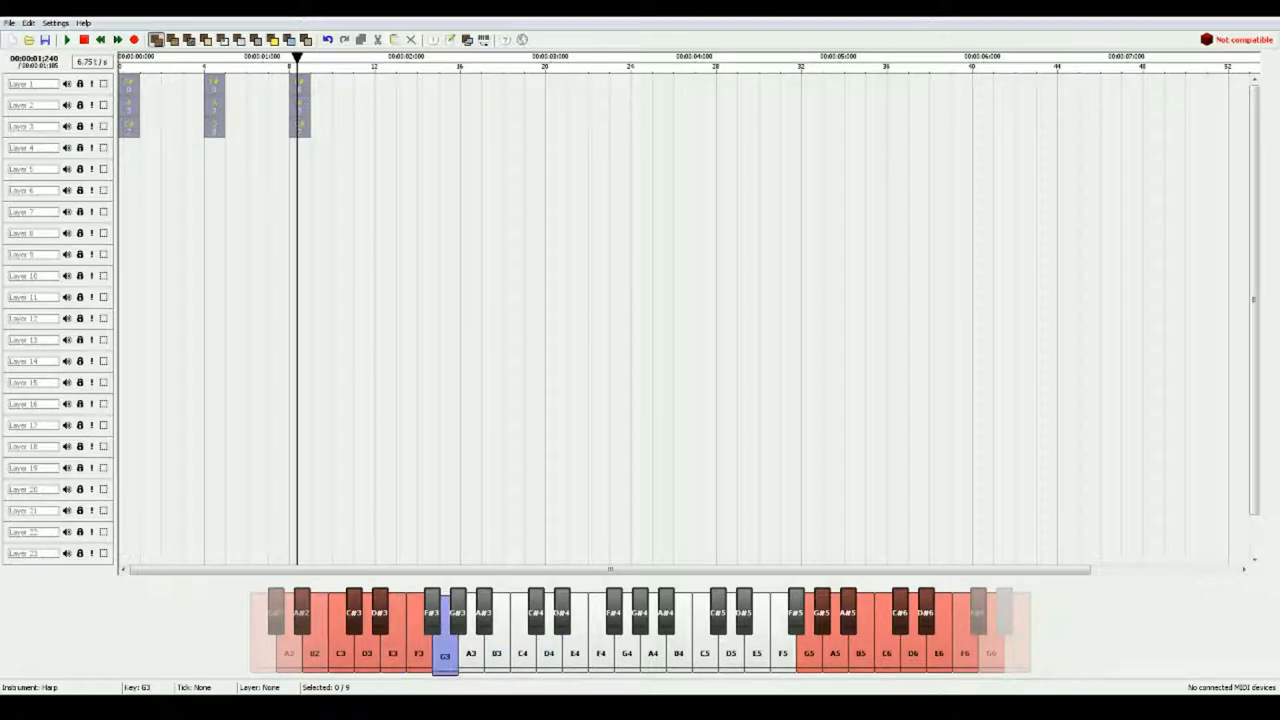
click(458, 612)
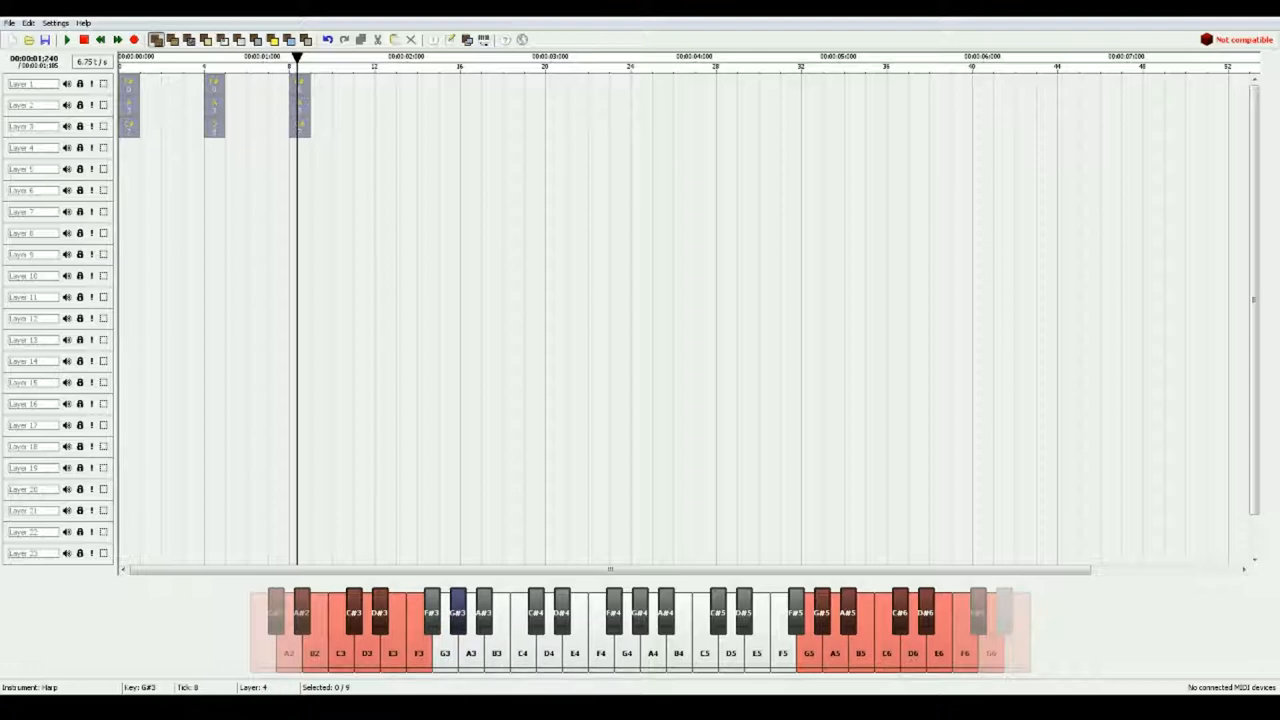
drag(297, 58, 329, 58)
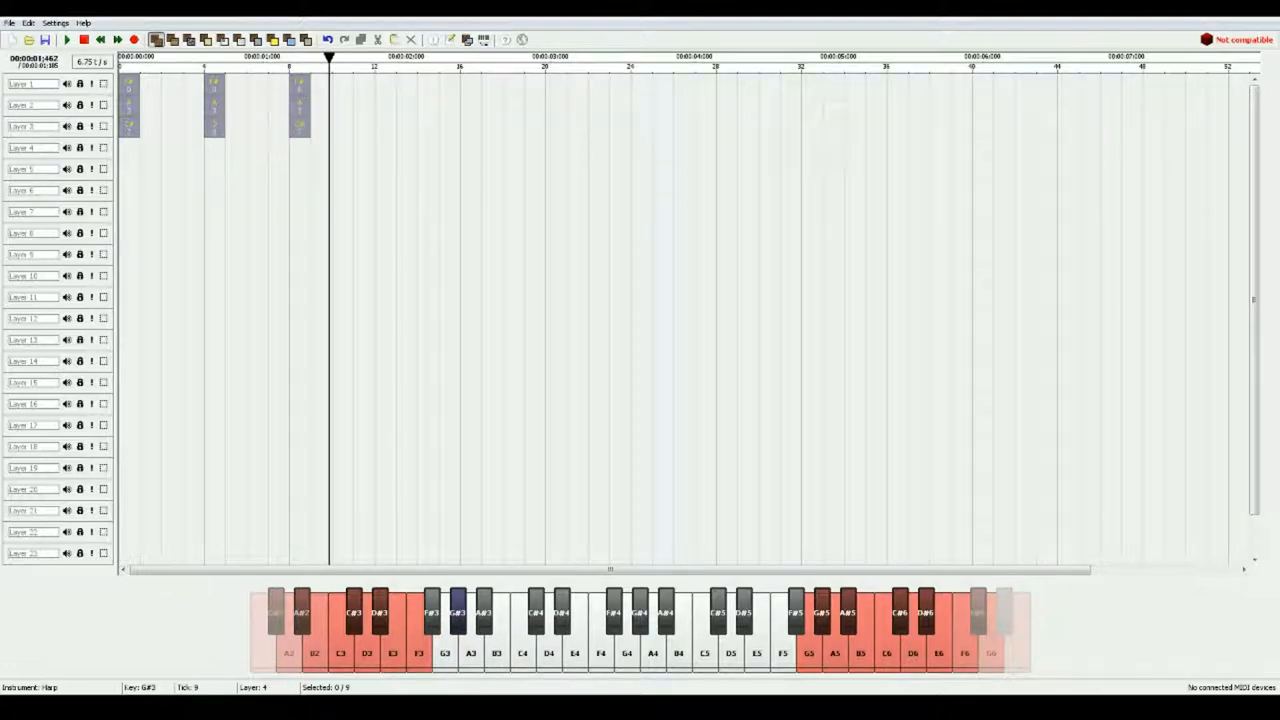
key(space)
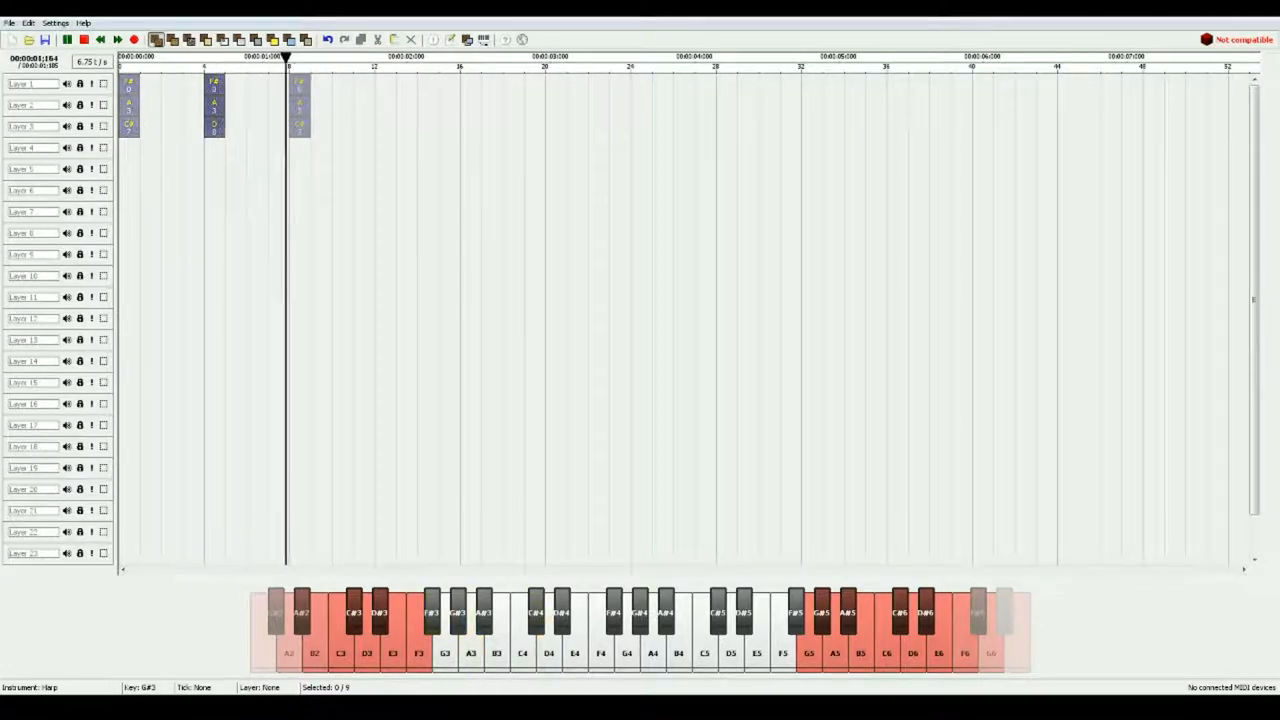
key(space)
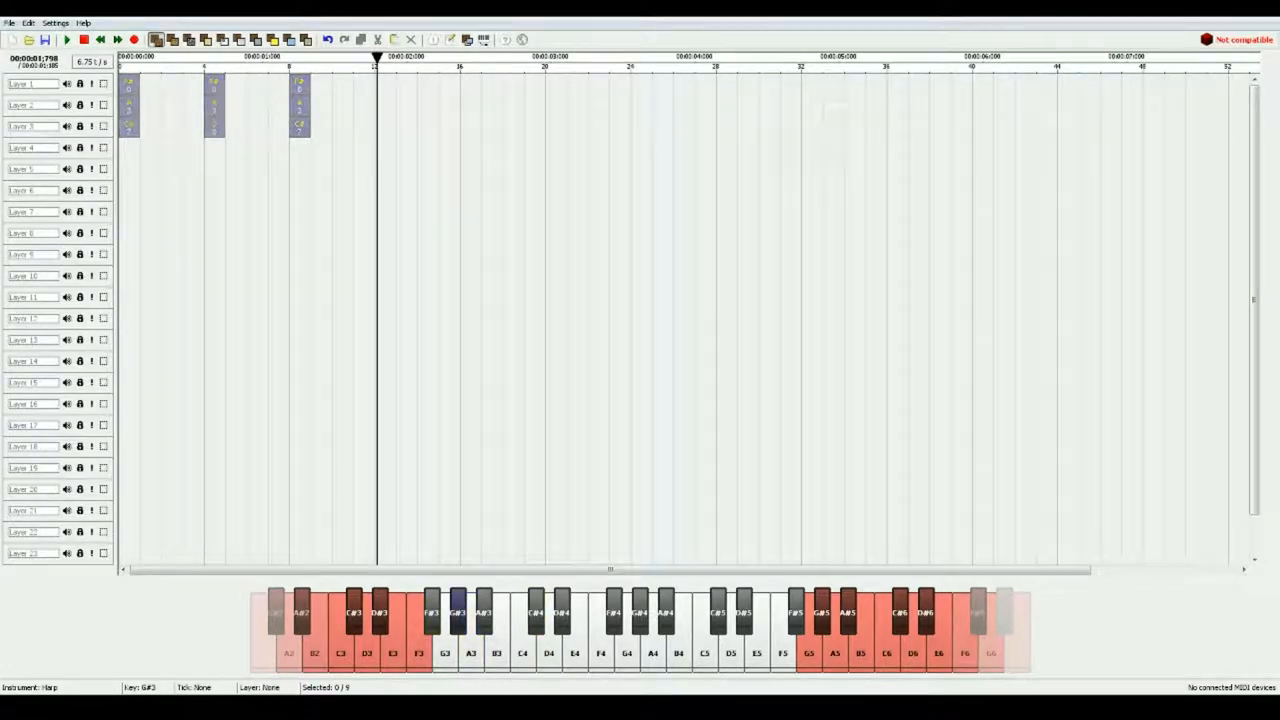
key(c)
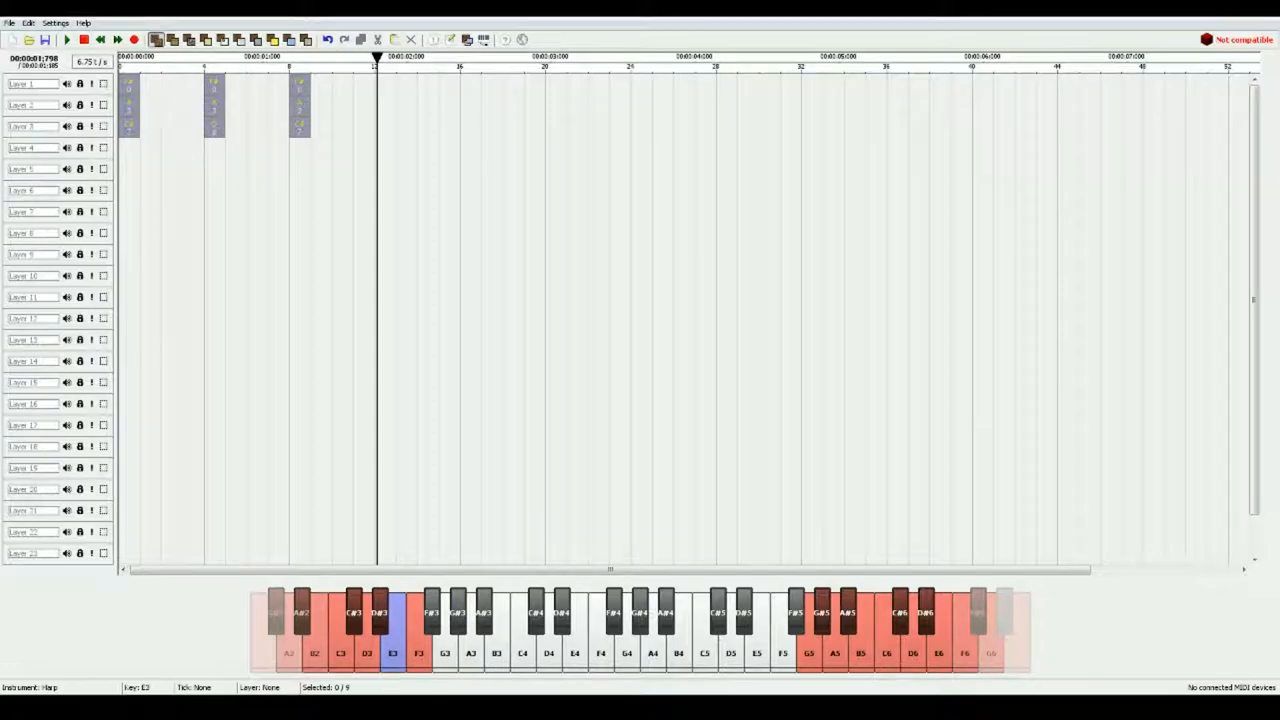
key(h)
Build a G#3–B3–E4 chord at tick 12 and play the four-chord progression.
key(h)
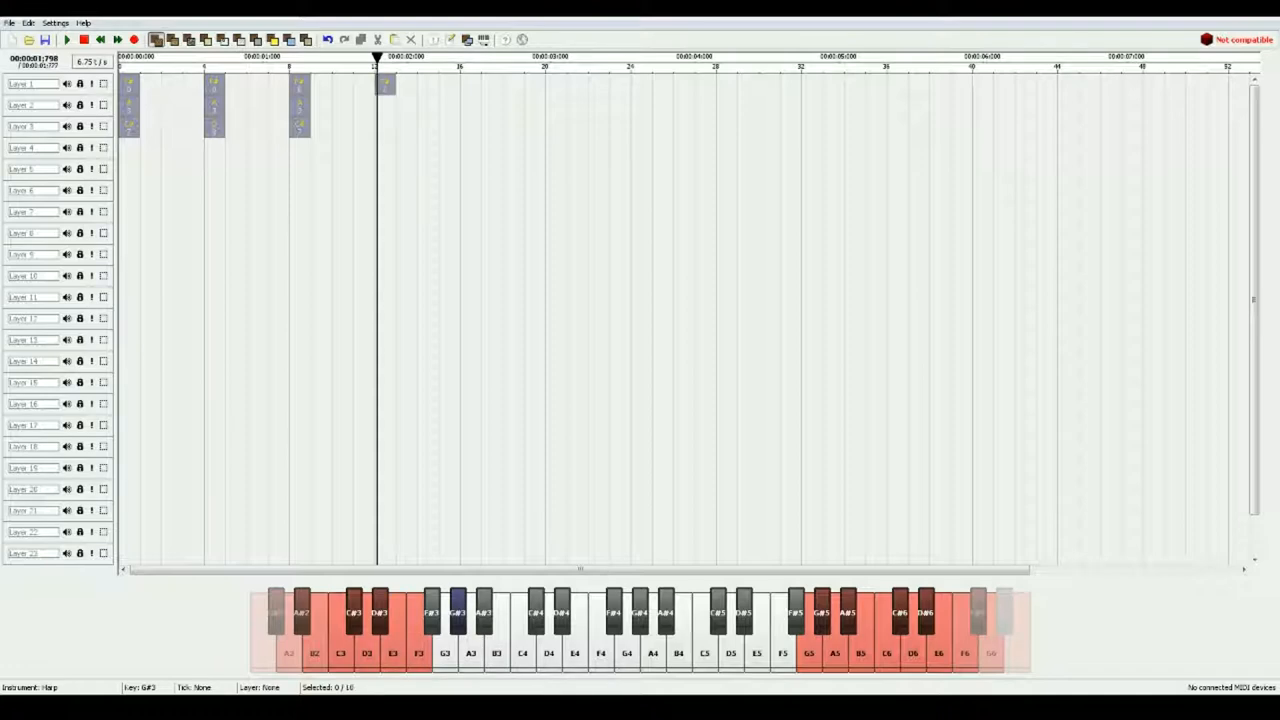
key(m)
key(e)
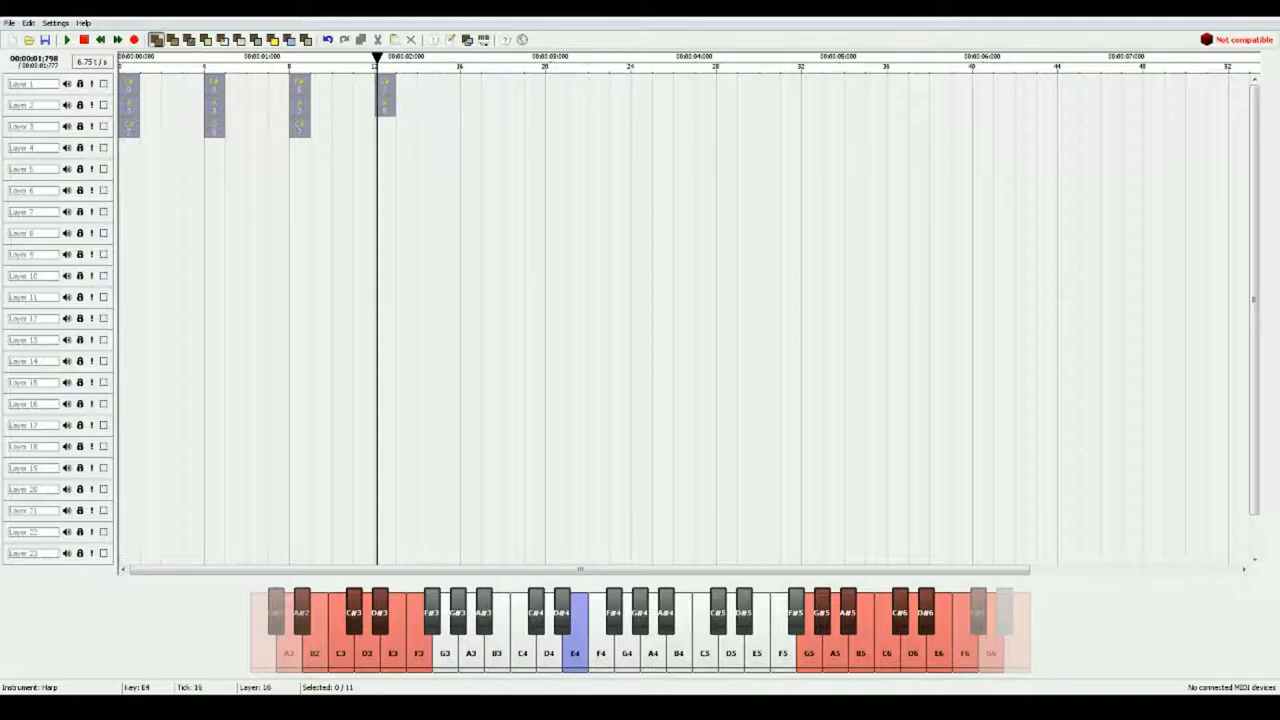
key(e)
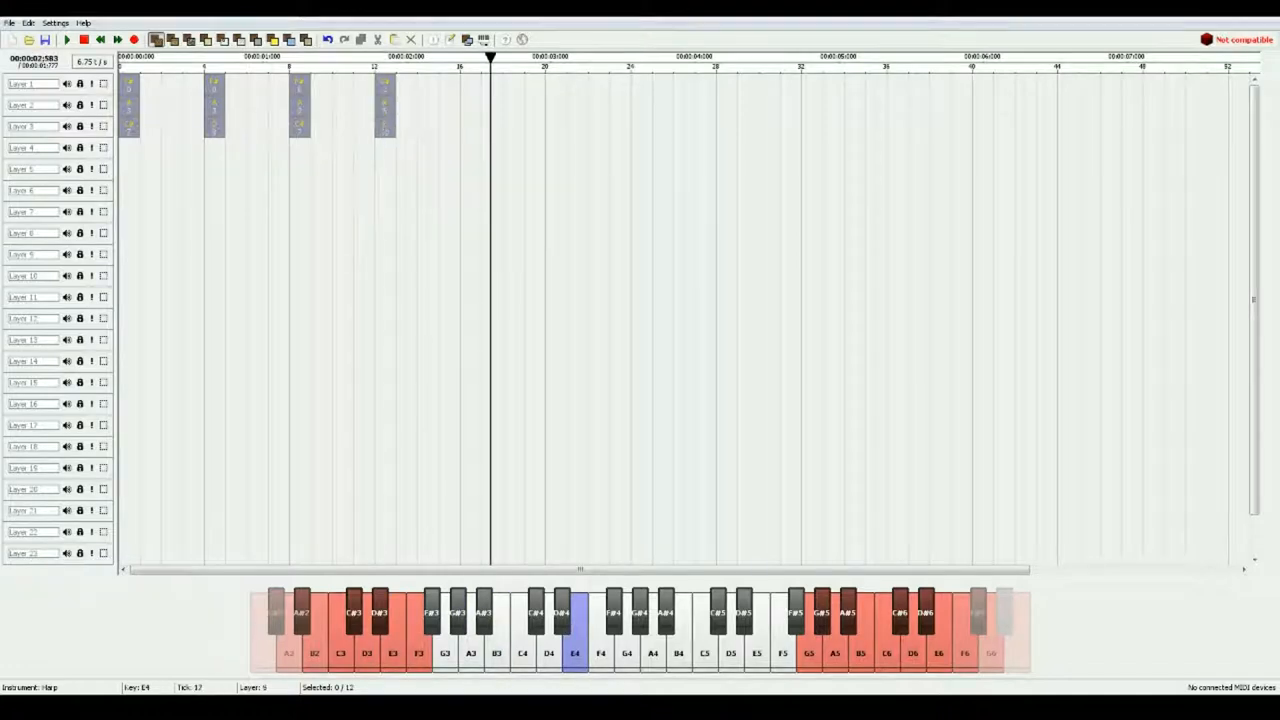
key(h)
key(m)
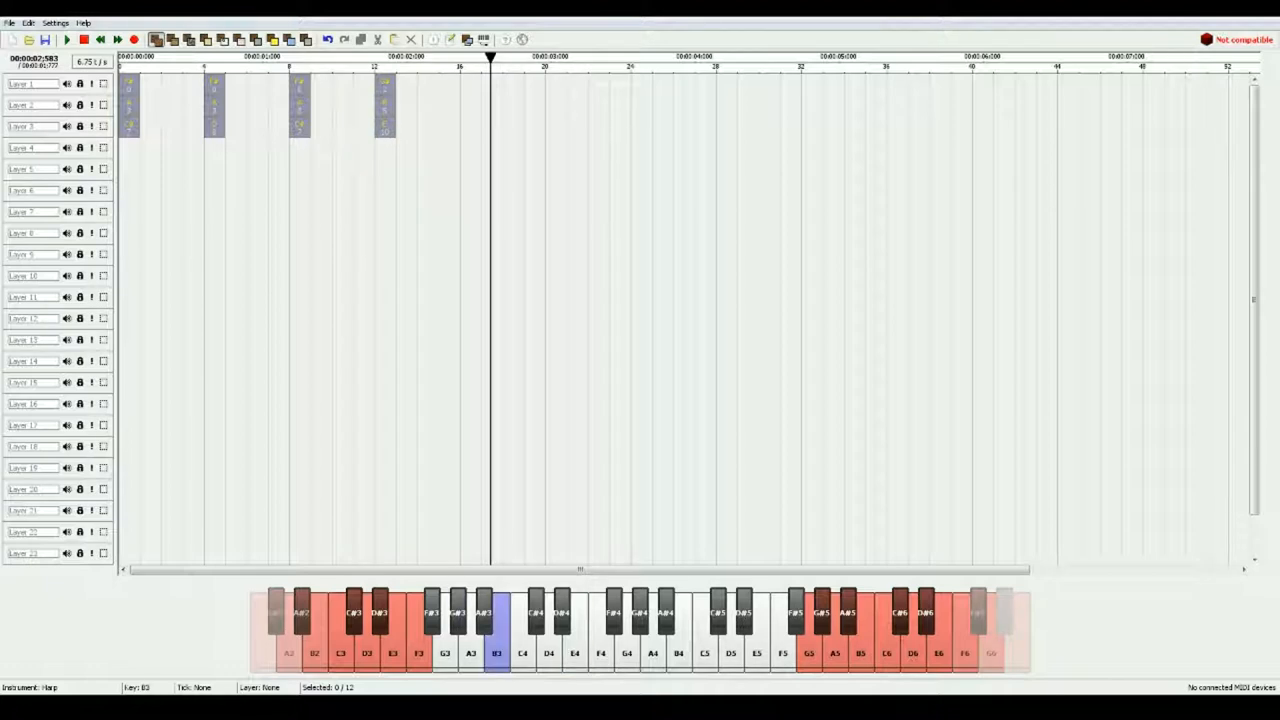
key(e)
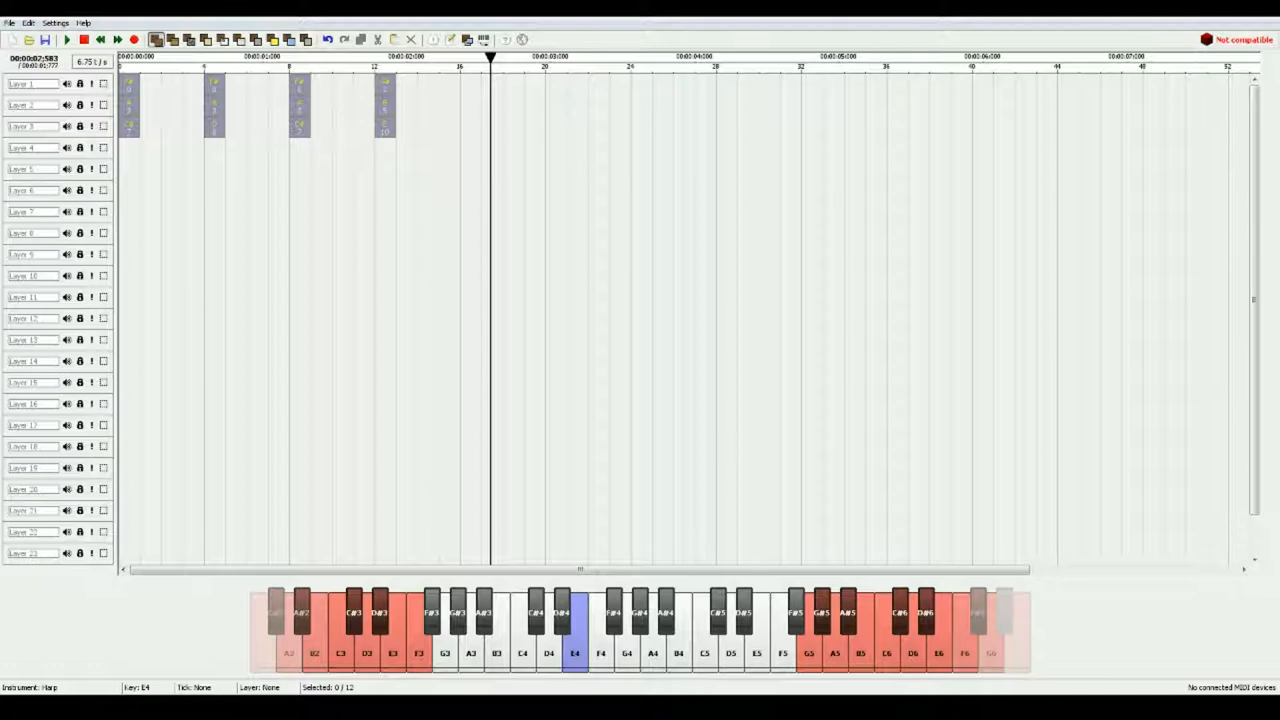
click(67, 40)
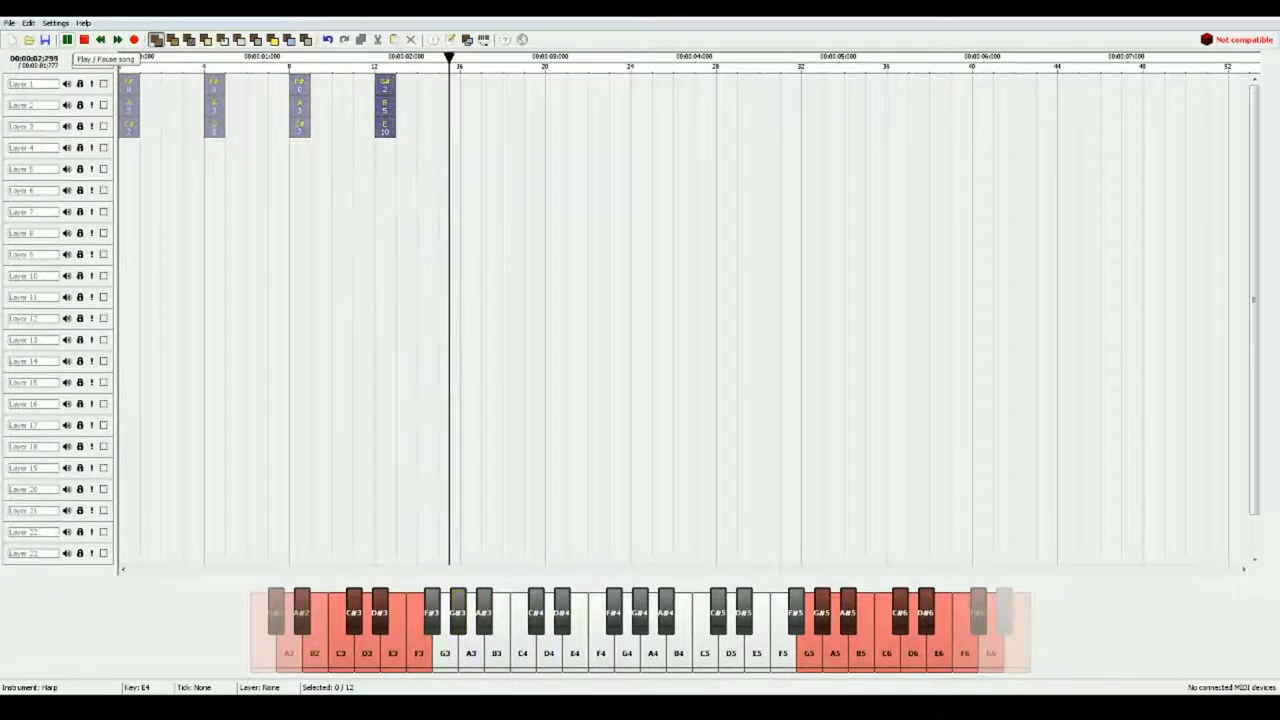
key(space)
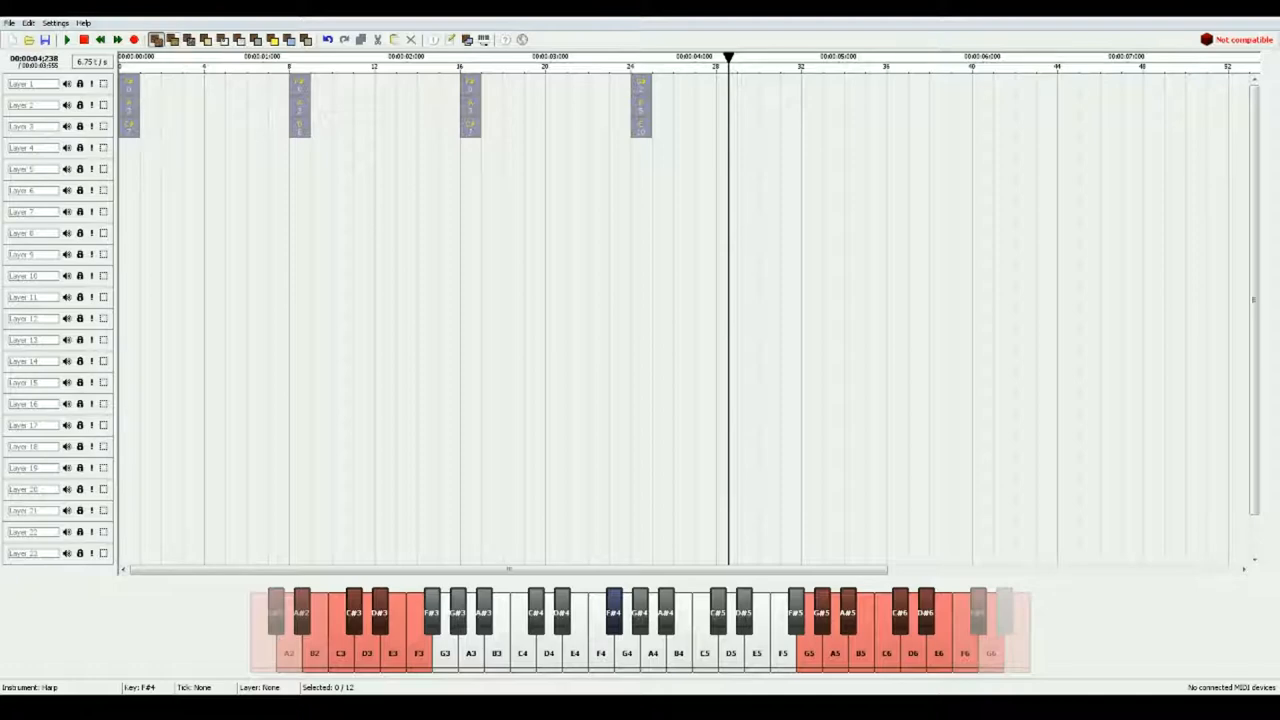
Add an F4 note on Layer 4 under the last chord and delete the stray note near tick 22.
click(172, 39)
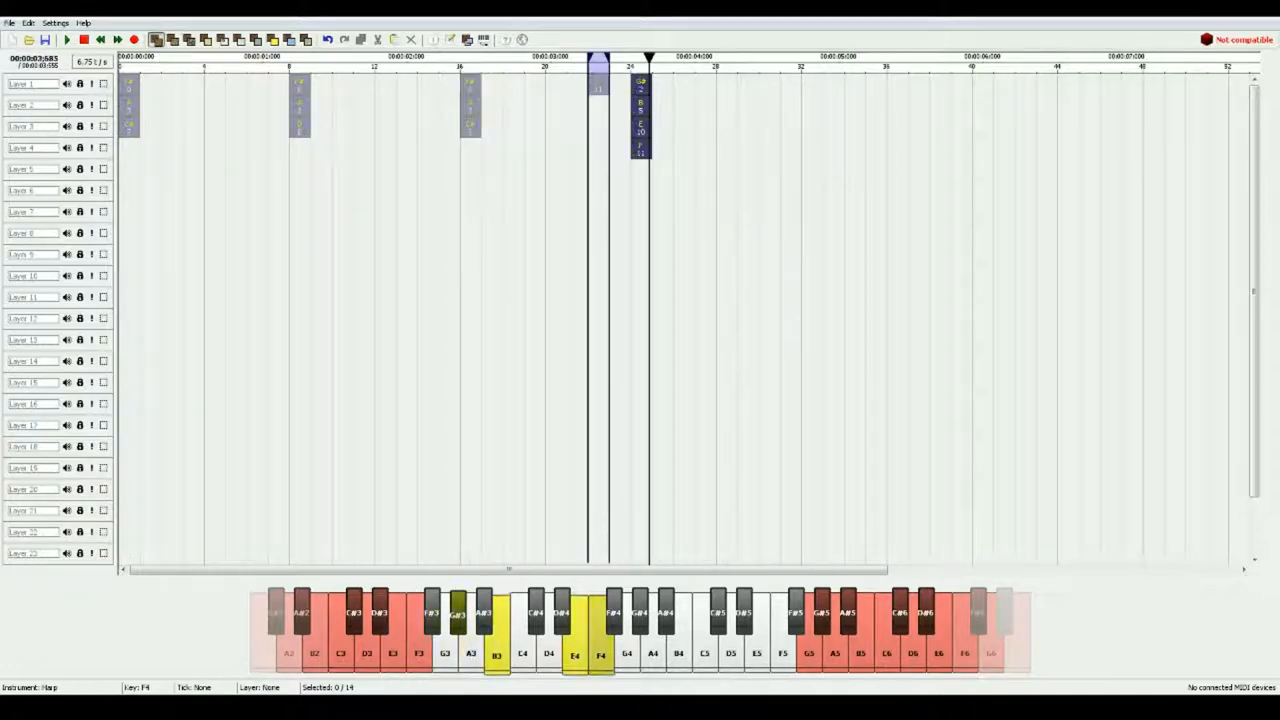
right_click(598, 84)
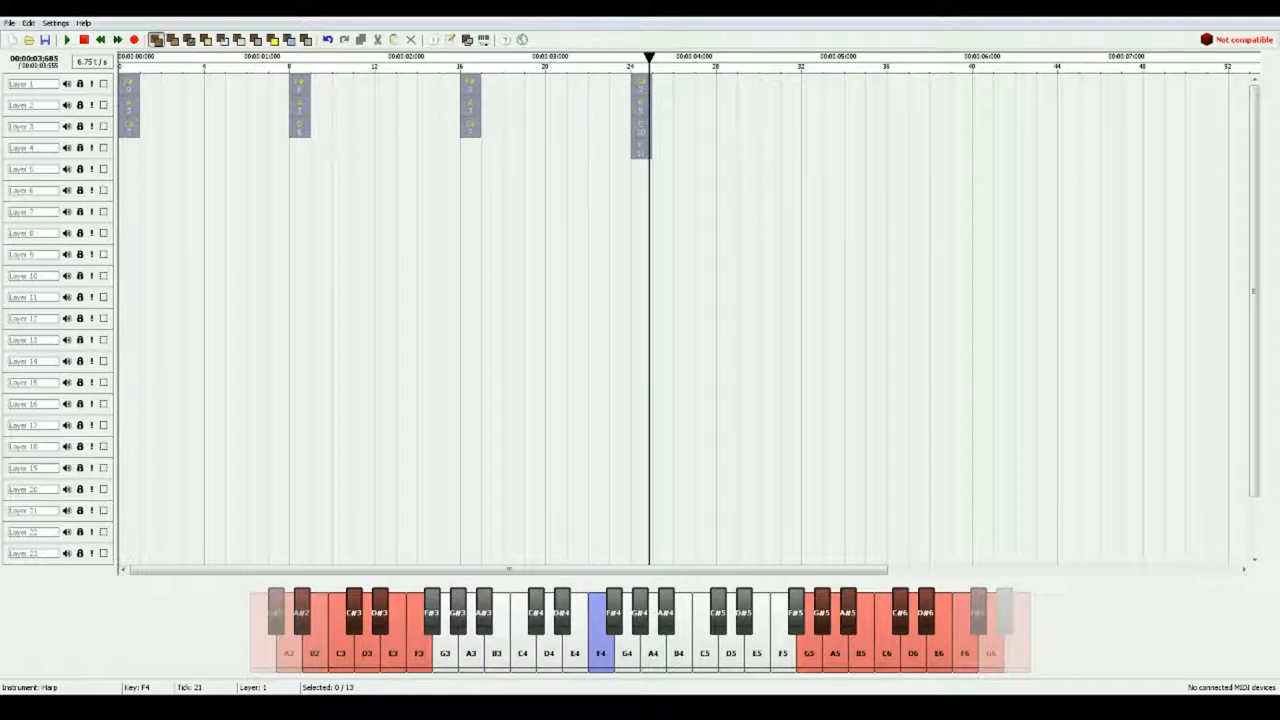
Remove the extra Layer 4 note and audition the scale from F#3 up to C#4.
right_click(641, 148)
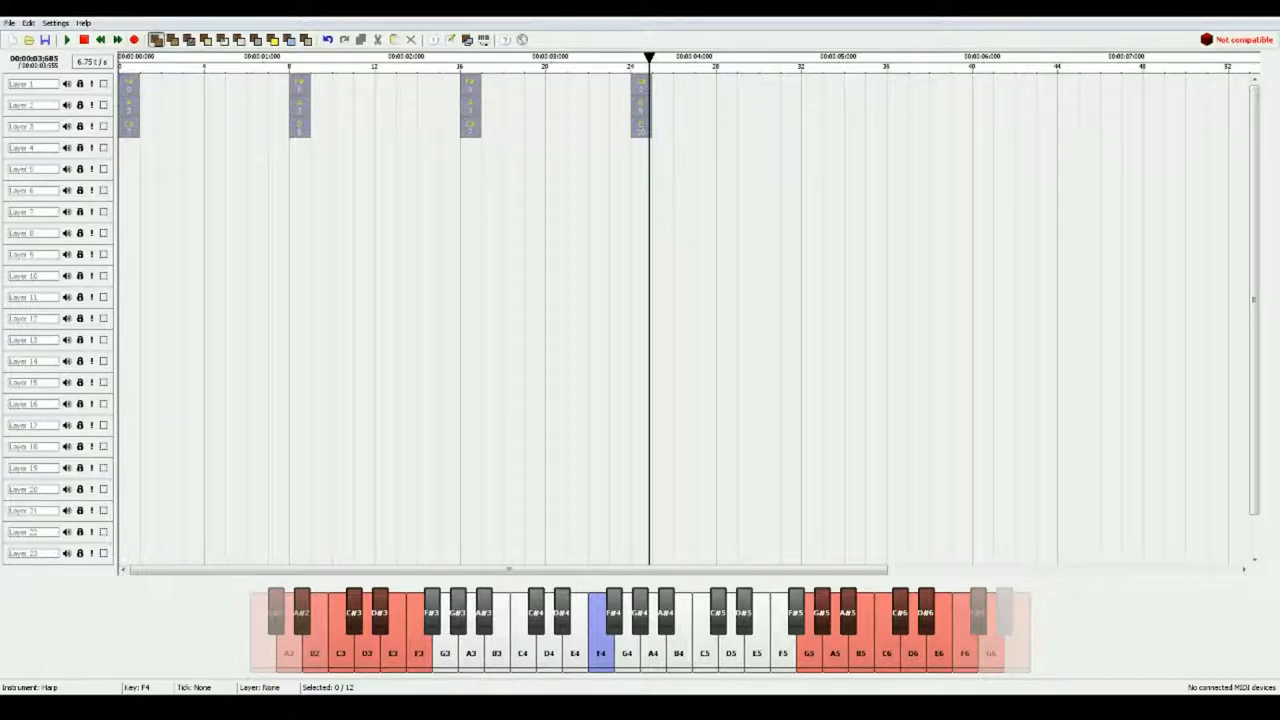
key(g)
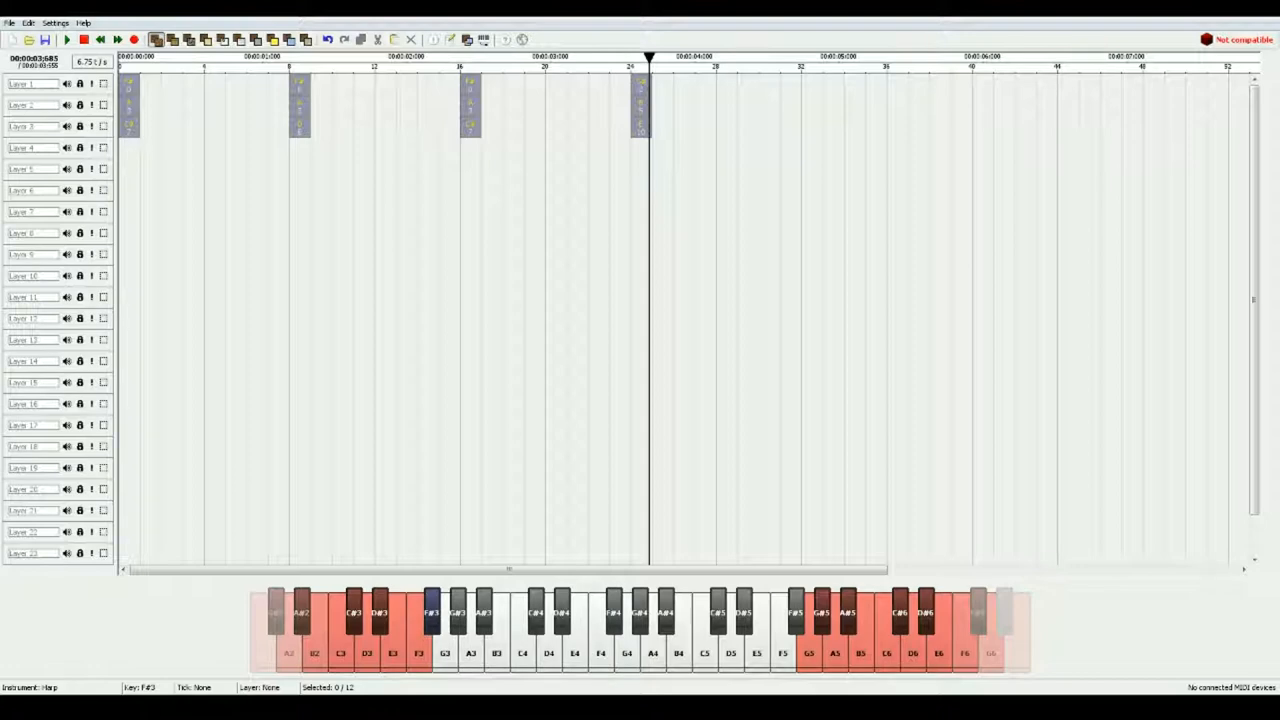
key(h)
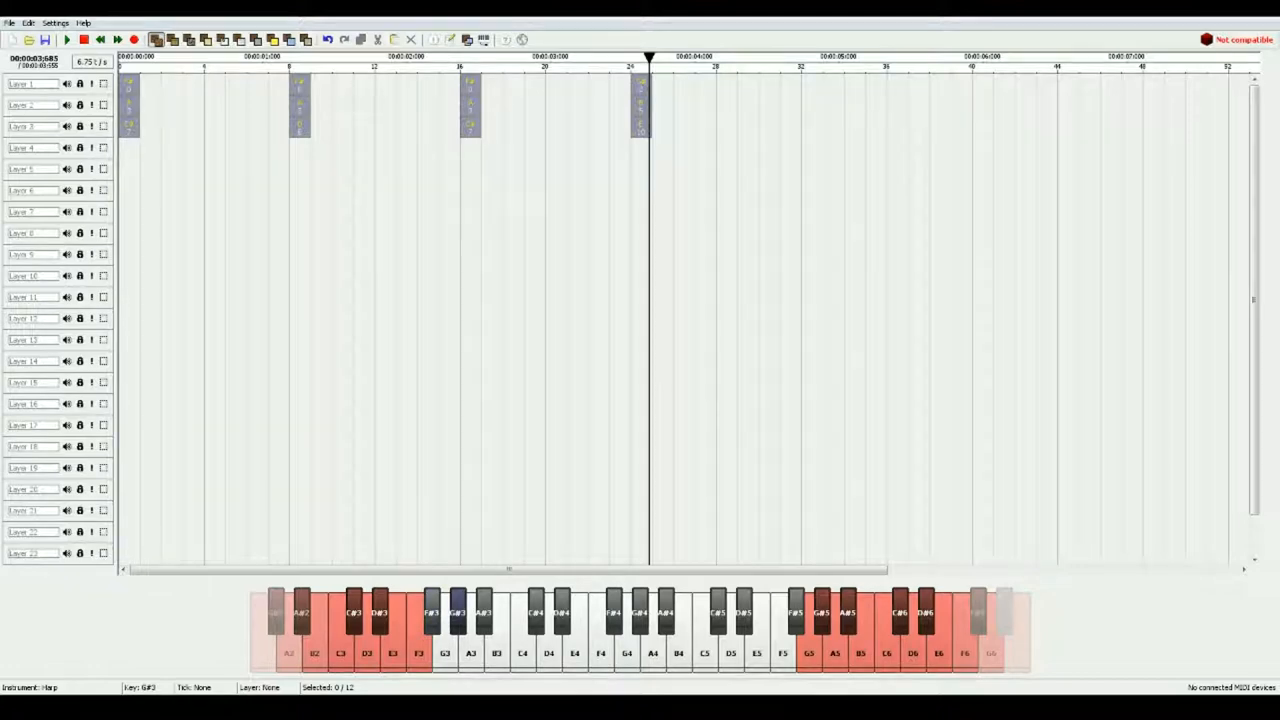
key(u)
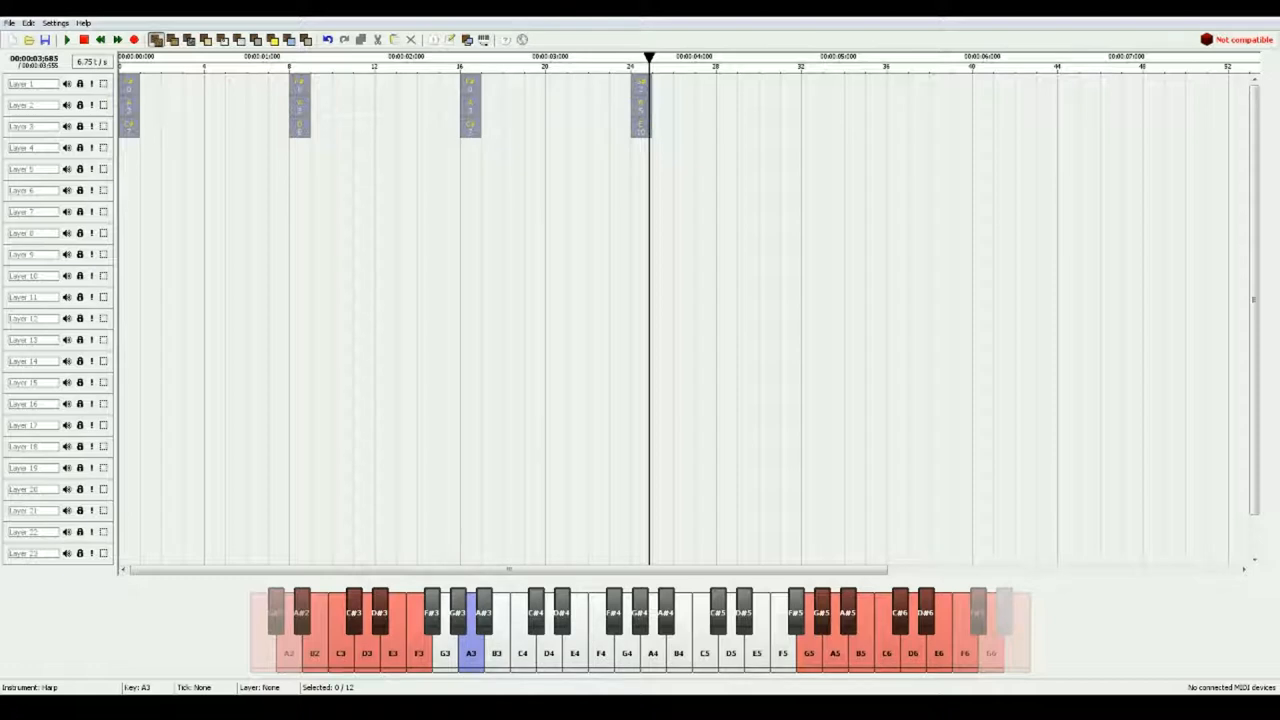
key(m)
key(2)
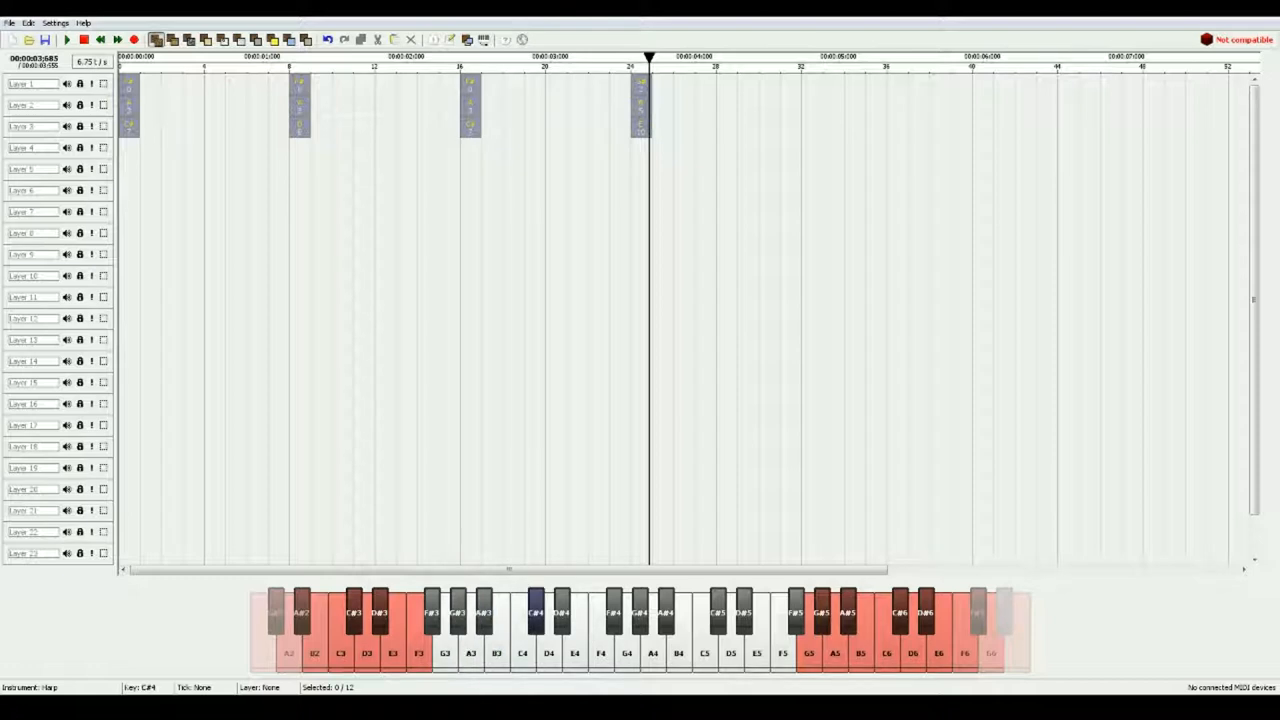
Audition D4 to F#4, settle on D4 and switch to the Double Bass instrument.
key(w)
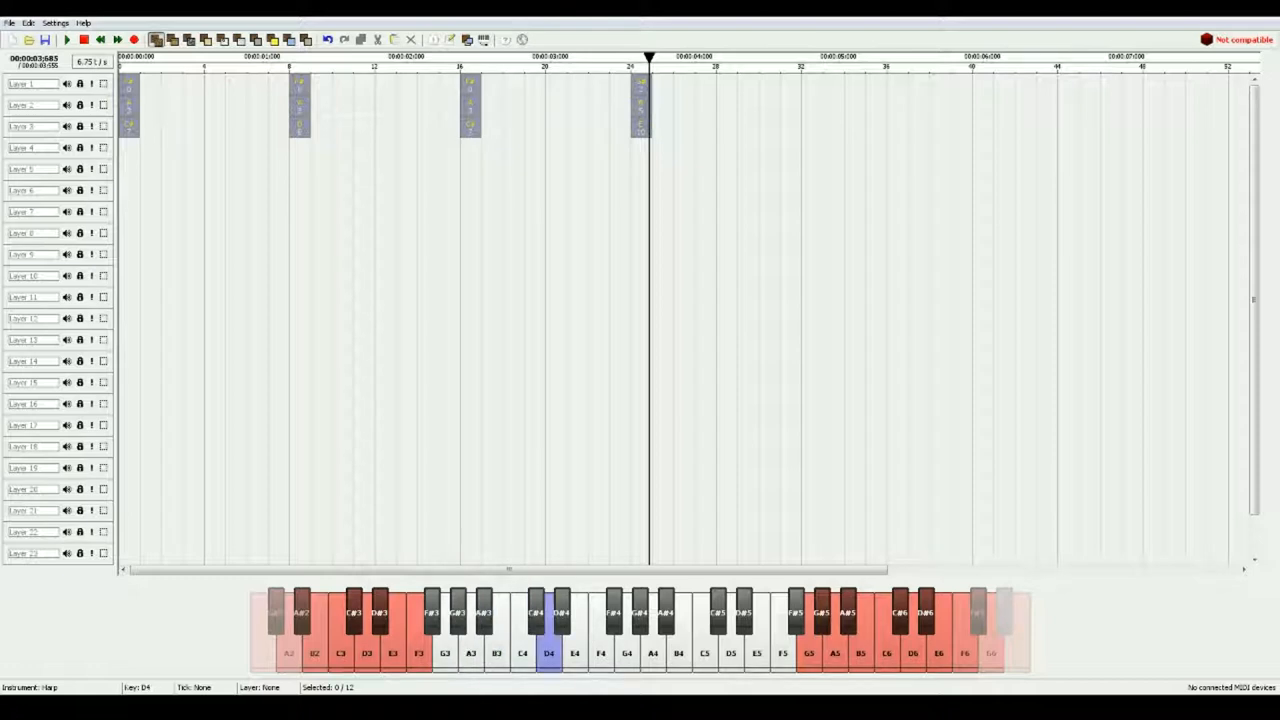
key(e)
key(5)
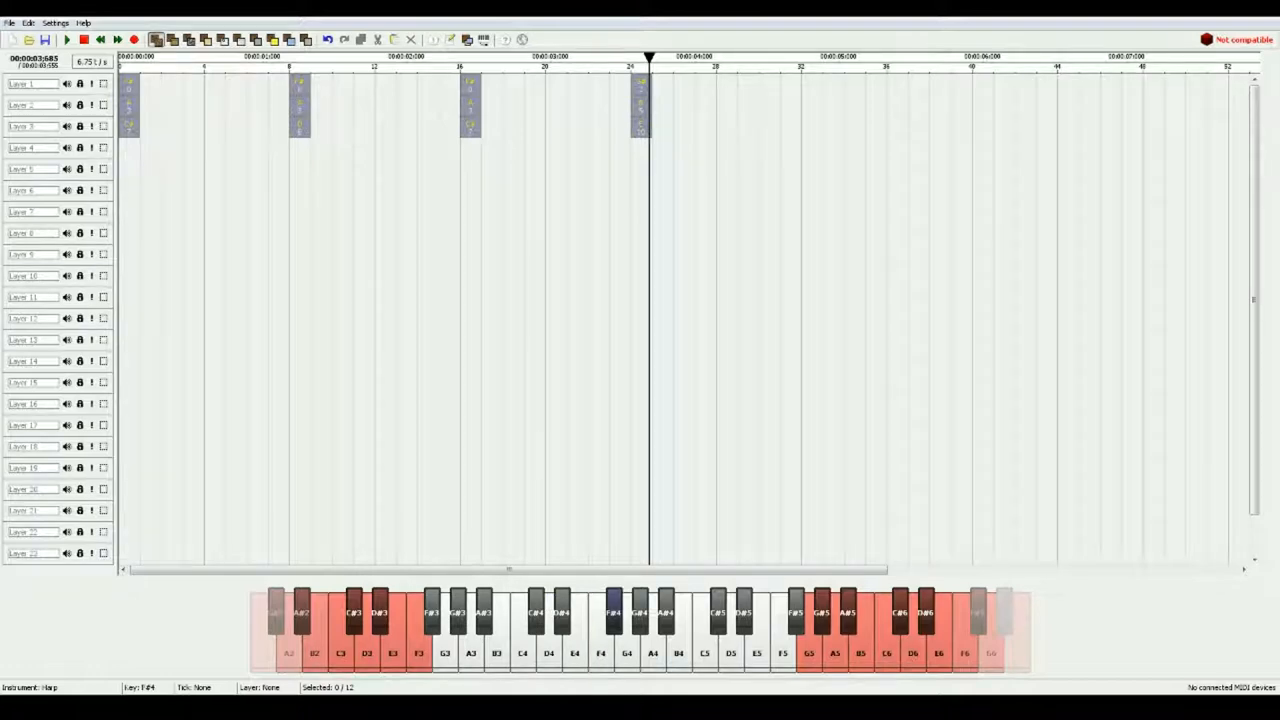
key(w)
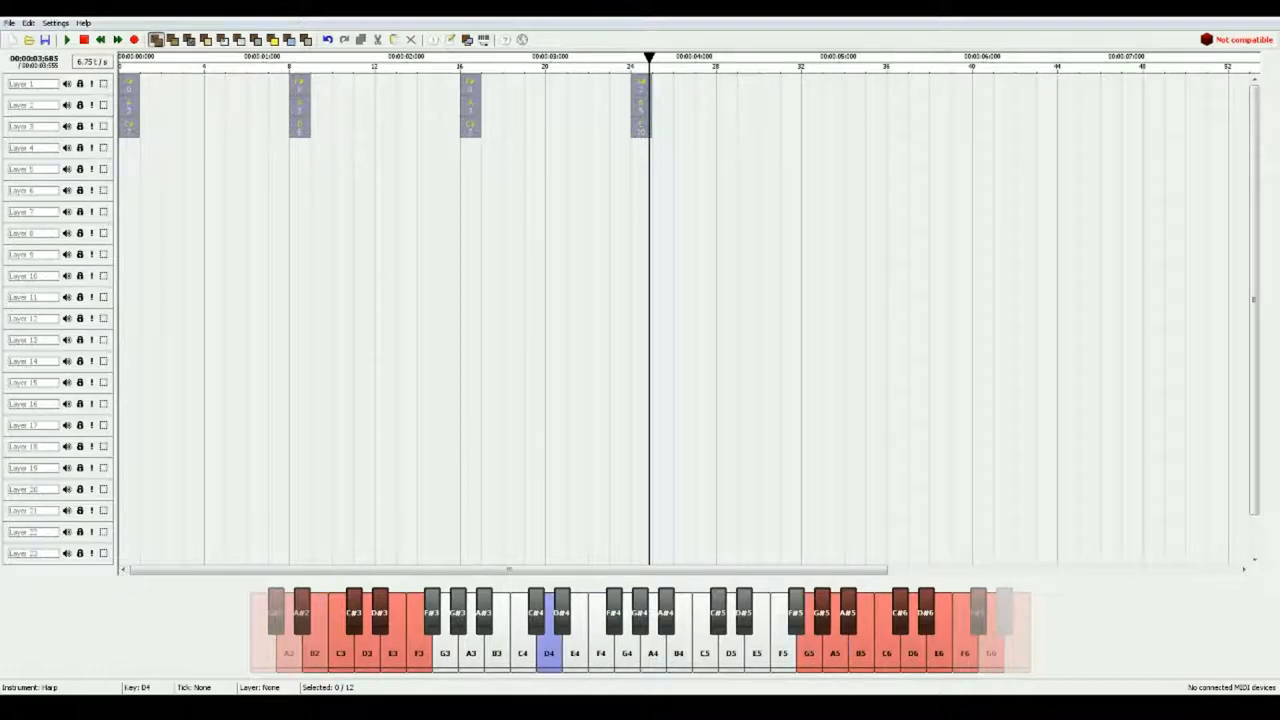
key(ctrl+2)
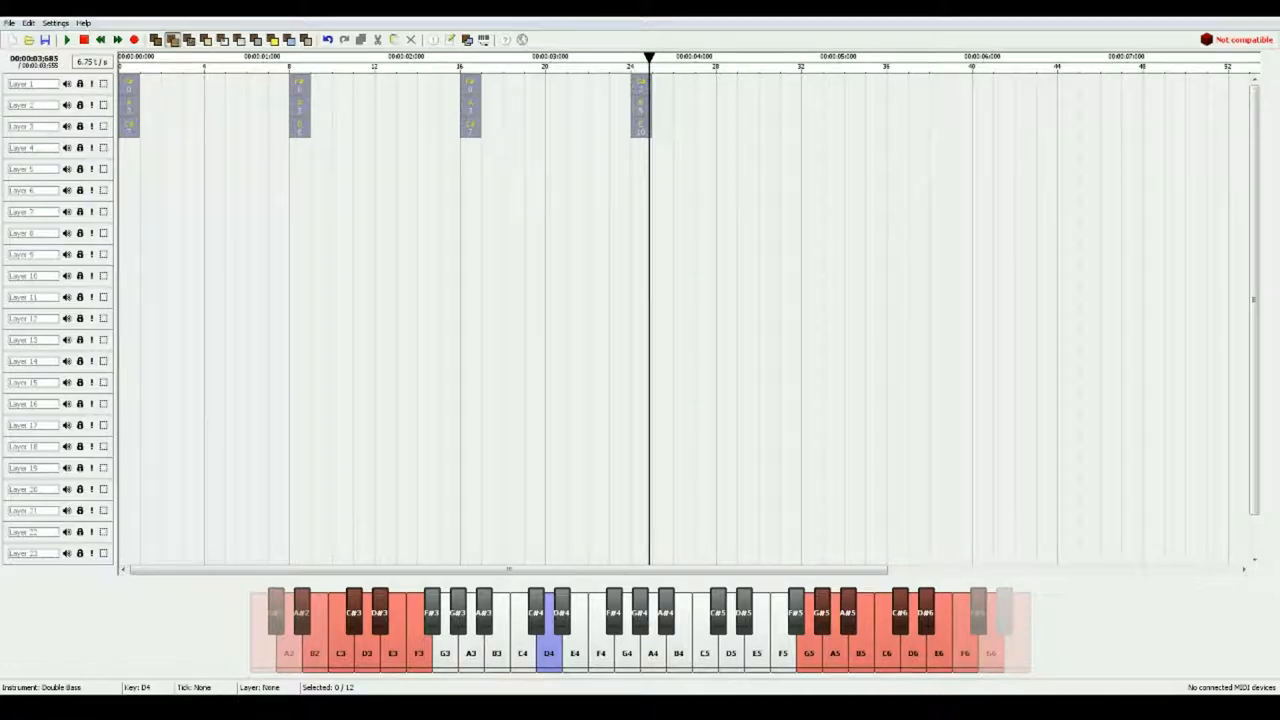
Shift all twelve harp notes later so the first chord starts at tick 32.
key(space)
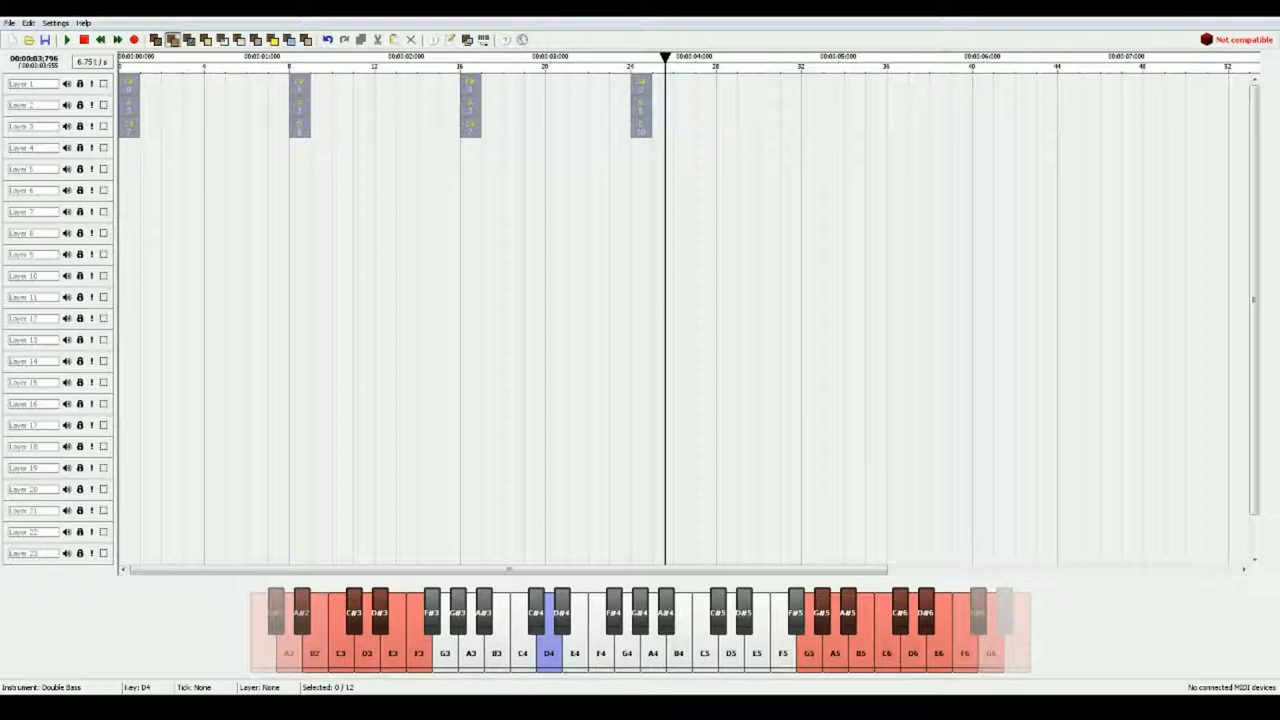
key(g)
mouse_move(966, 309)
mouse_down()
mouse_move(123, 86)
mouse_move(812, 105)
mouse_up()
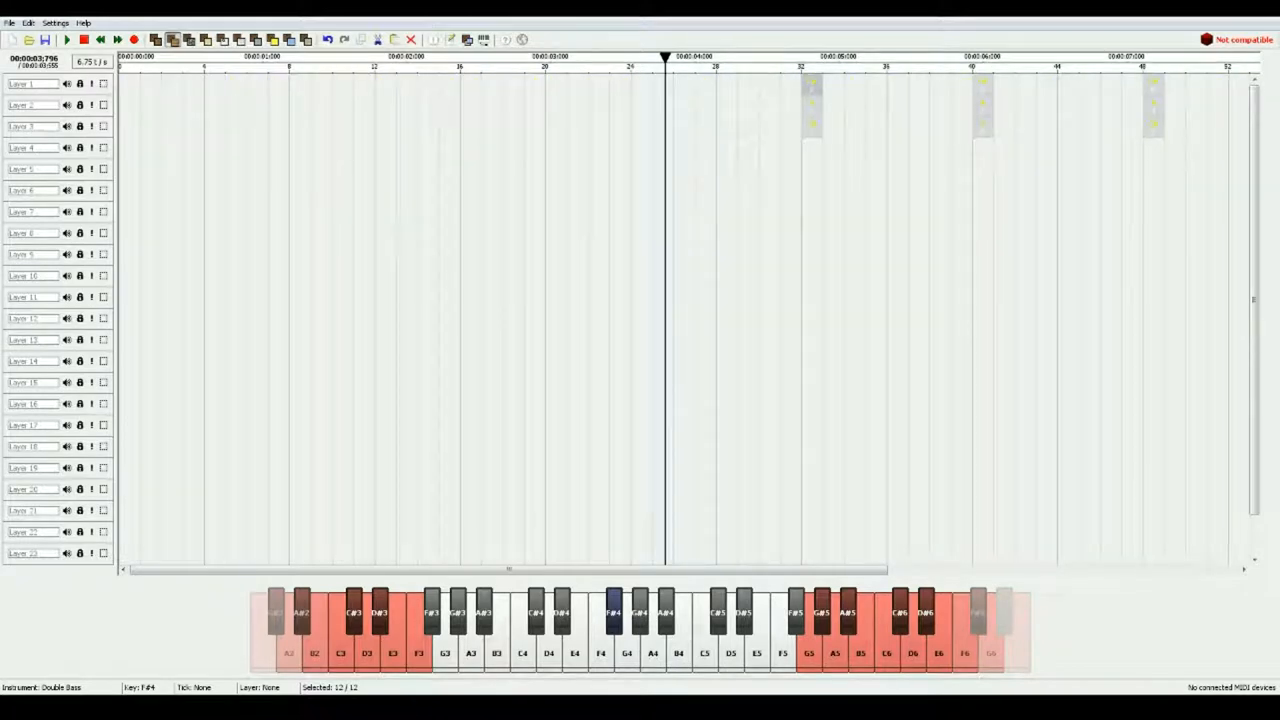
click(812, 105)
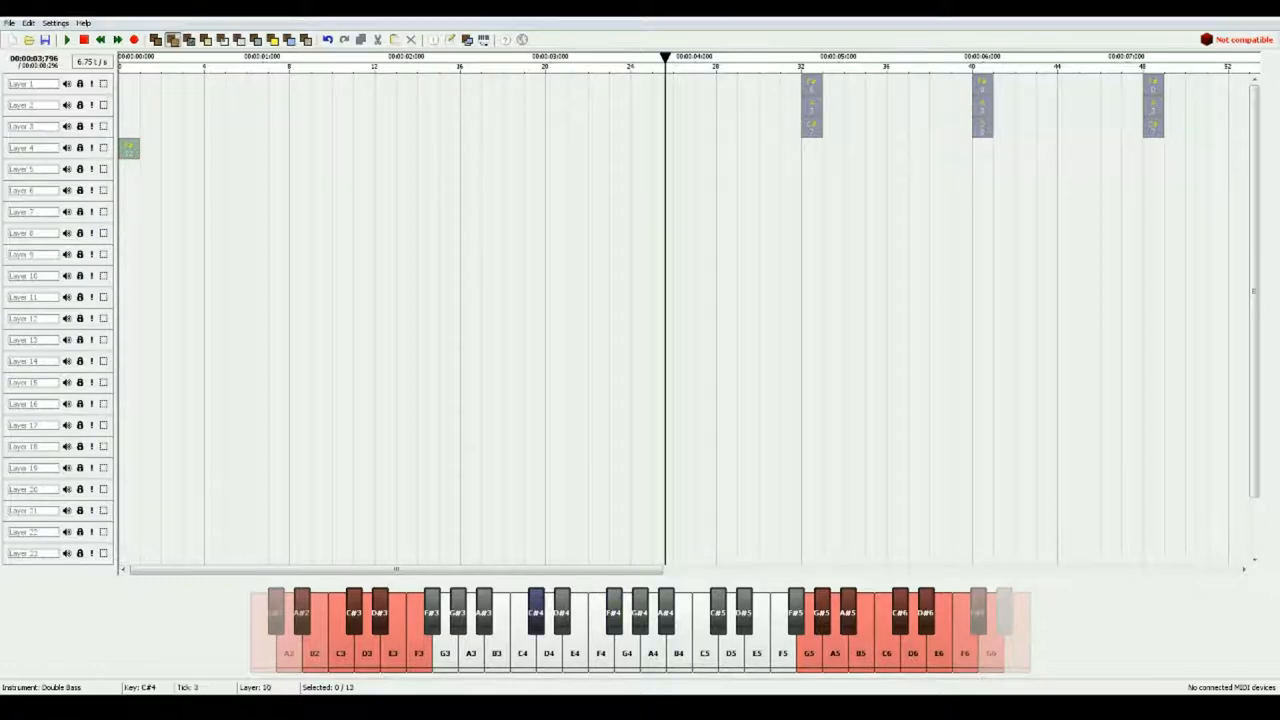
Add a Layer 5 double bass note at tick 0 and correct it to A3, checking by playback.
click(129, 169)
click(130, 58)
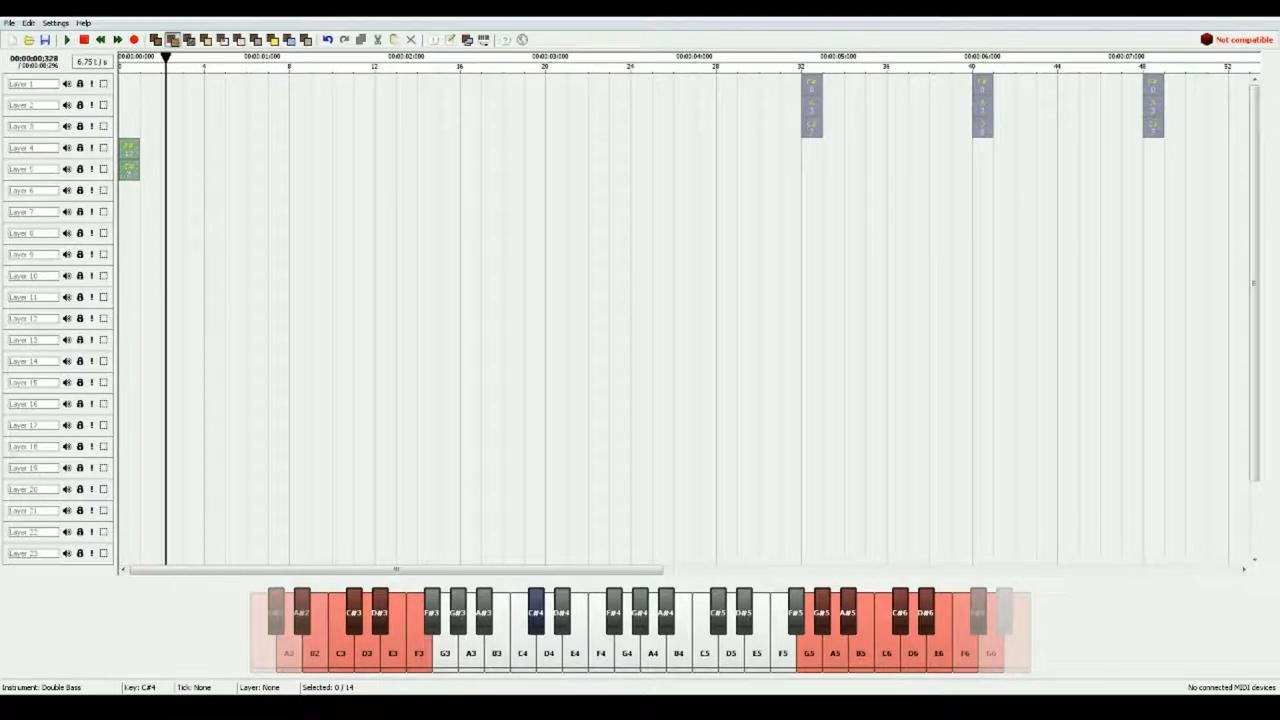
key(space)
click(471, 653)
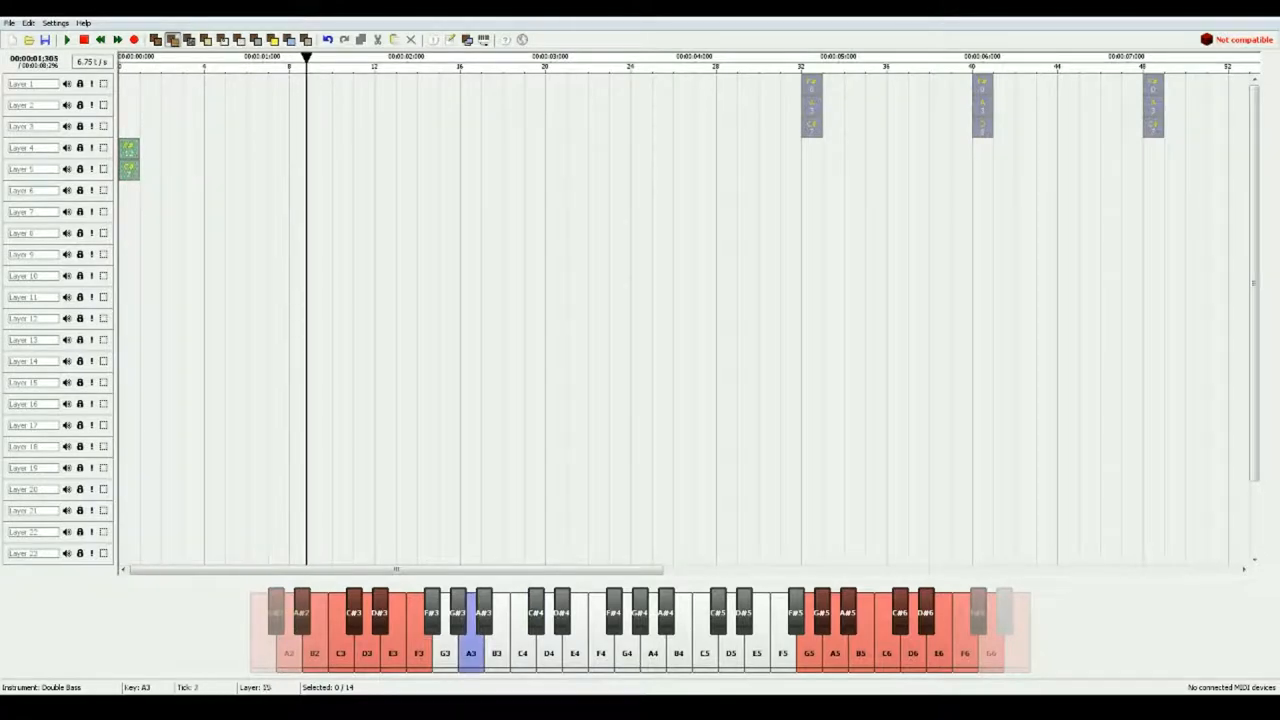
click(129, 169)
key(space)
key(space)
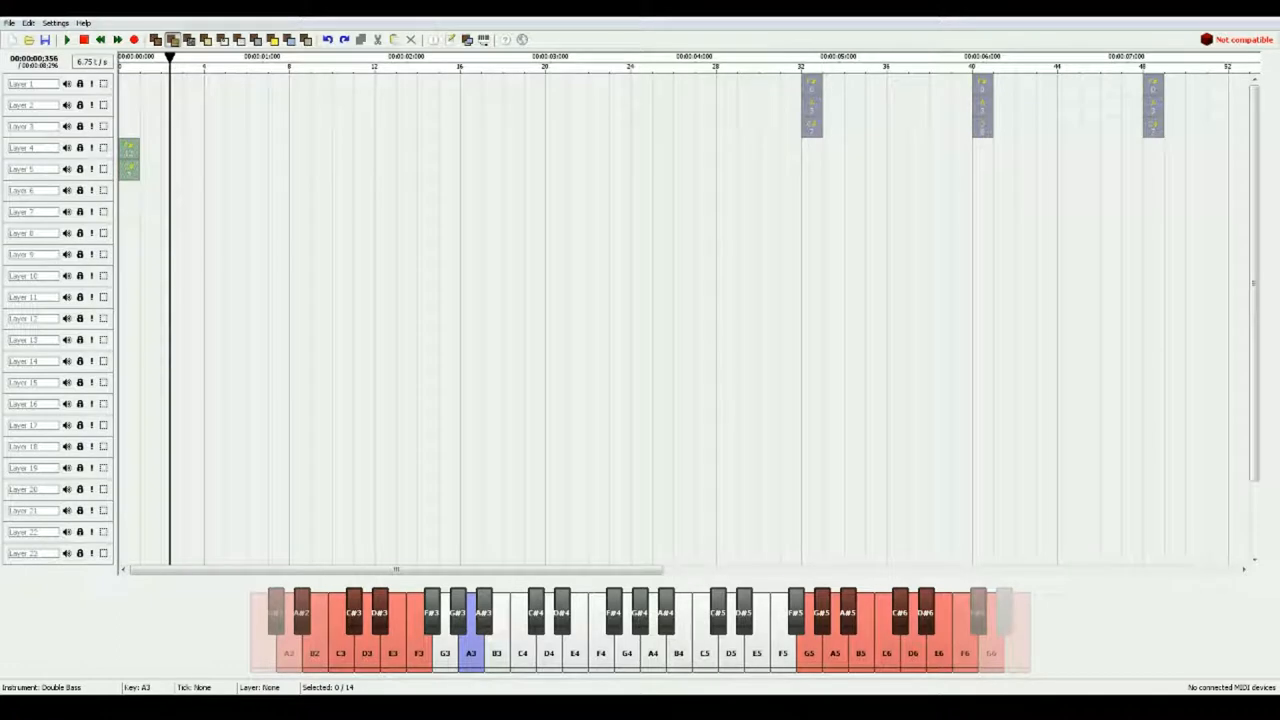
Compare against the beat-32 harp chord and add F#3 on Layer 6 to finish the bass chord.
click(614, 612)
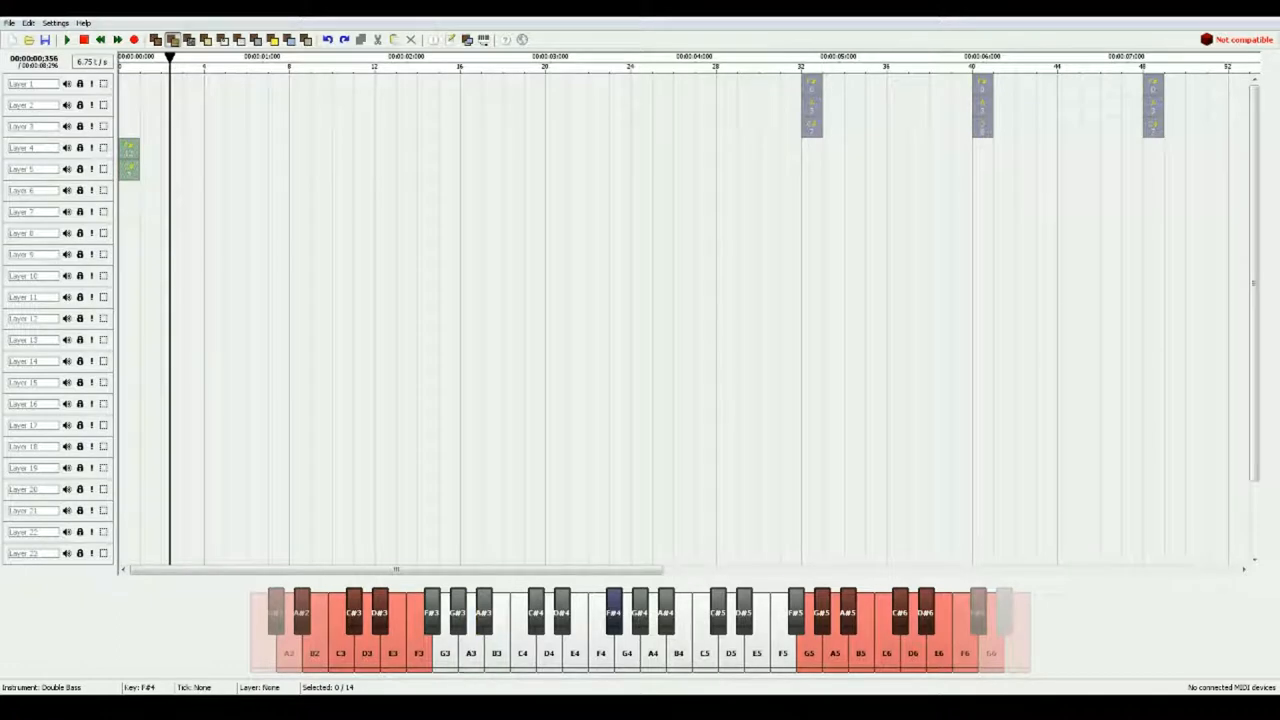
click(812, 62)
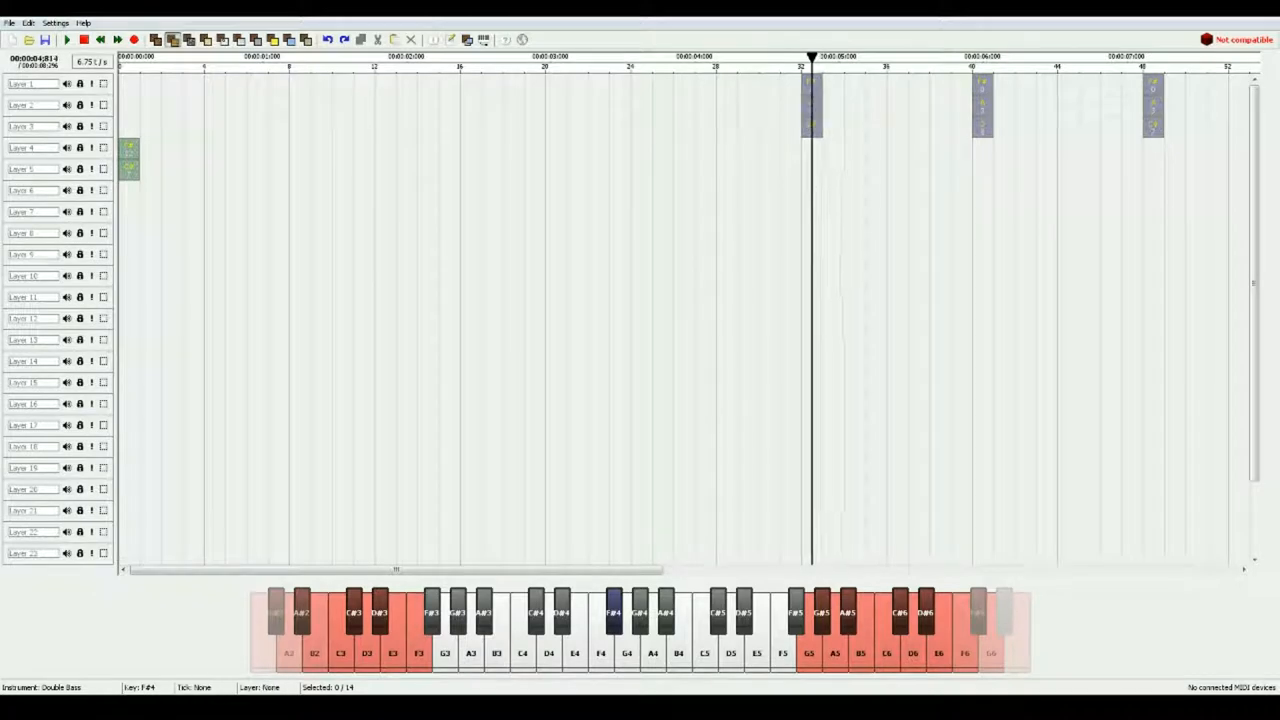
click(782, 62)
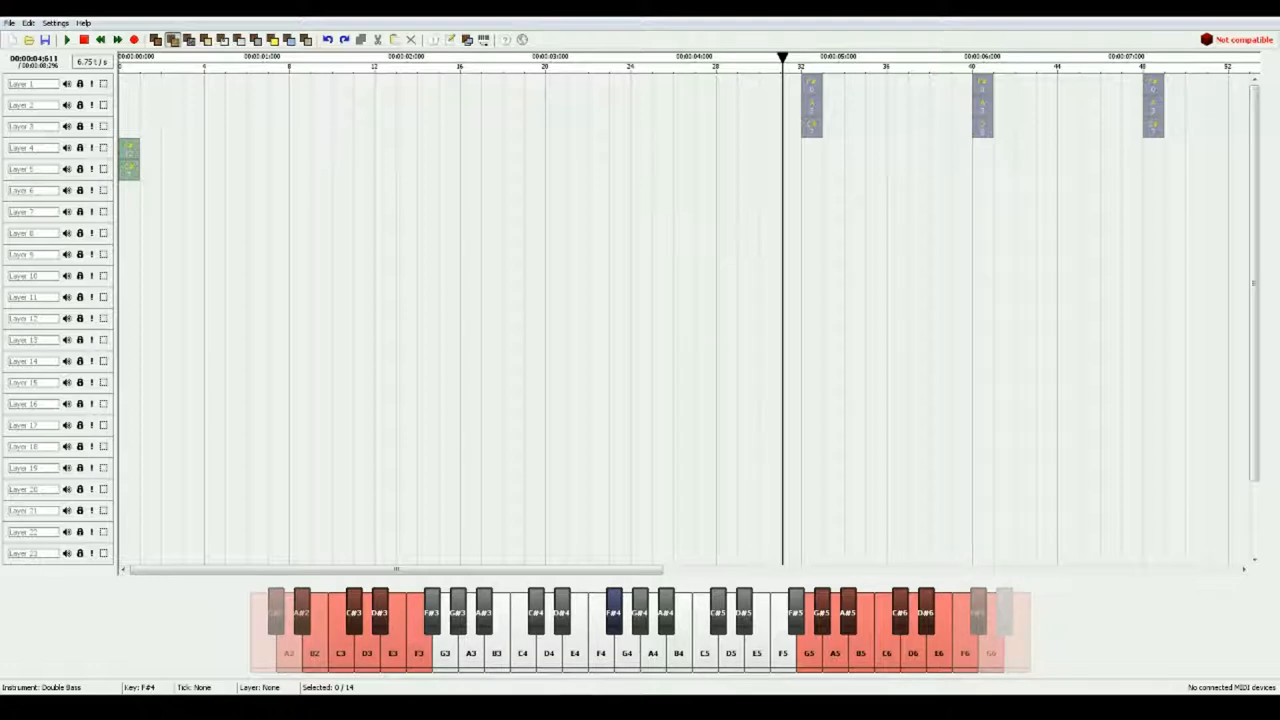
key(2)
key(g)
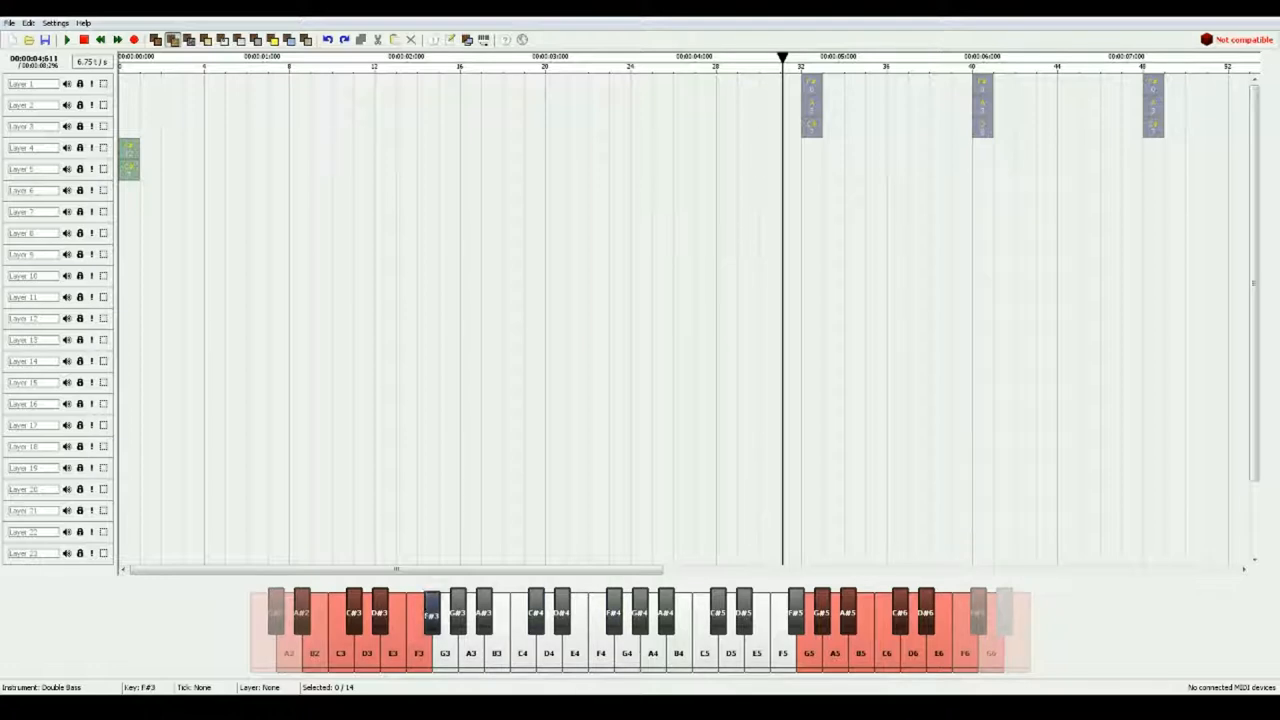
key(Home)
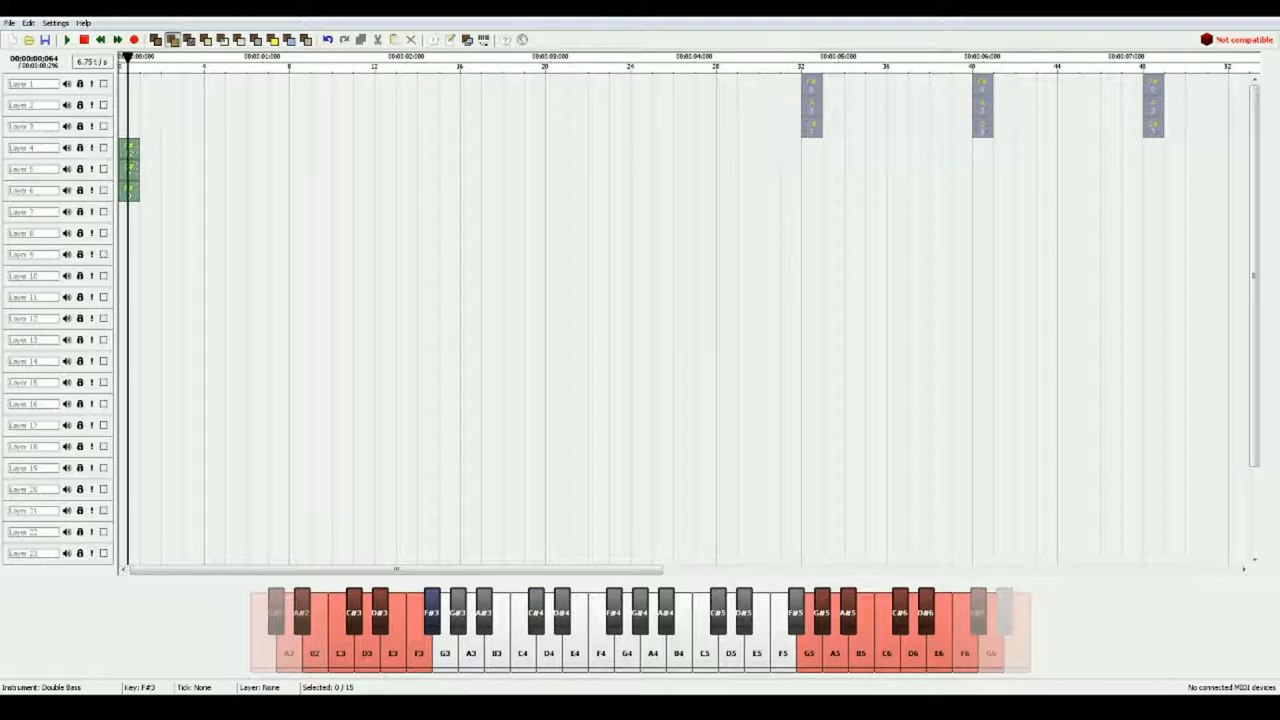
Repeat the three-note double bass chord at ticks 8, 16 and 24.
mouse_move(343, 271)
mouse_down()
mouse_move(131, 149)
mouse_move(289, 228)
mouse_up()
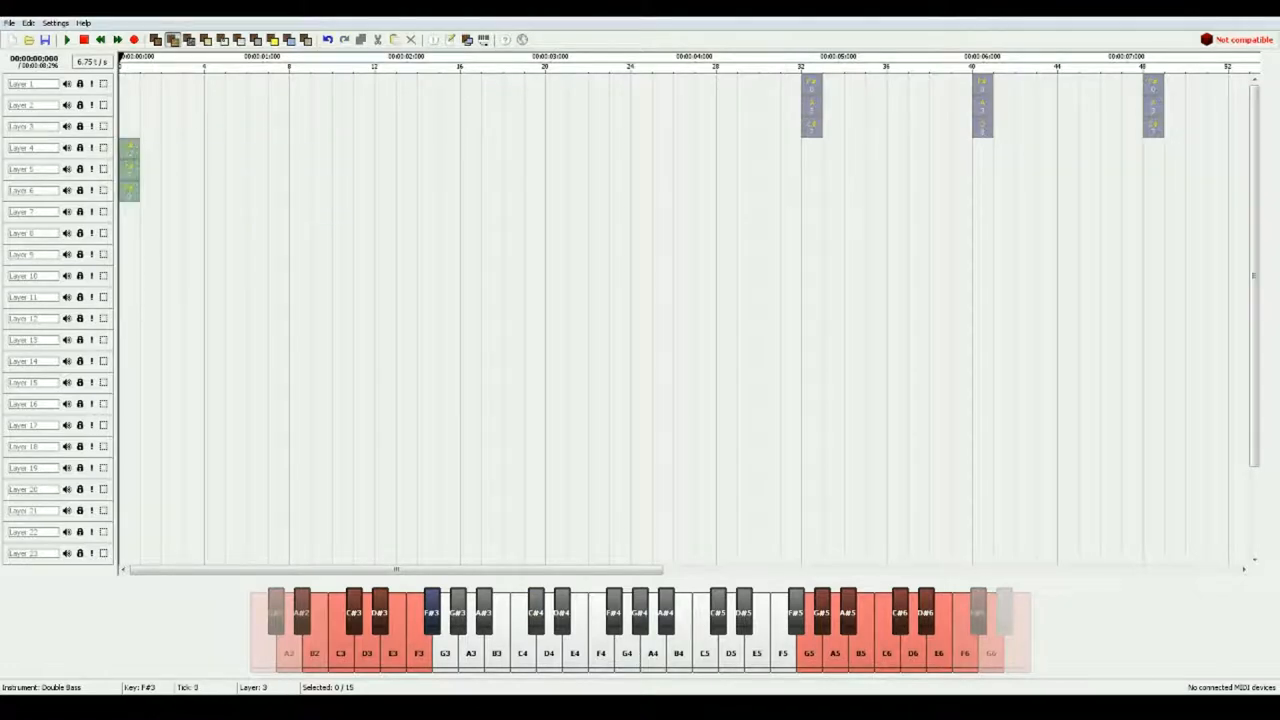
key(space)
key(space)
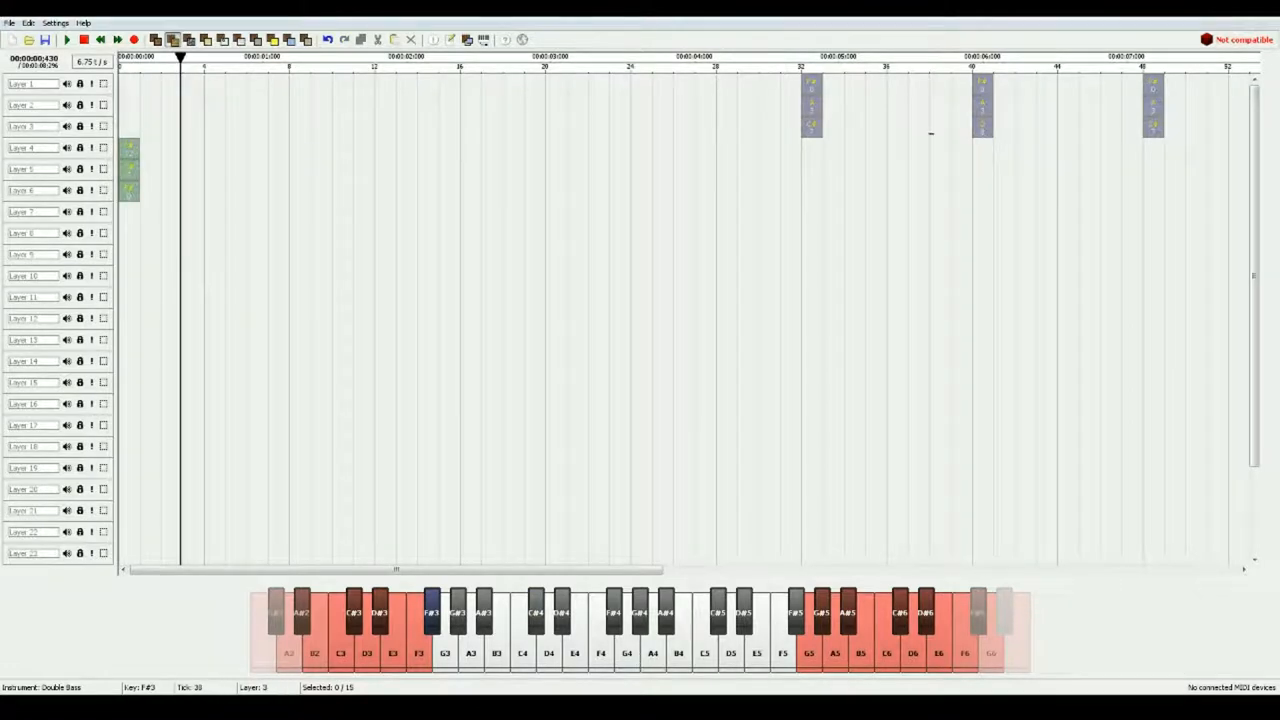
drag(930, 133, 110, 245)
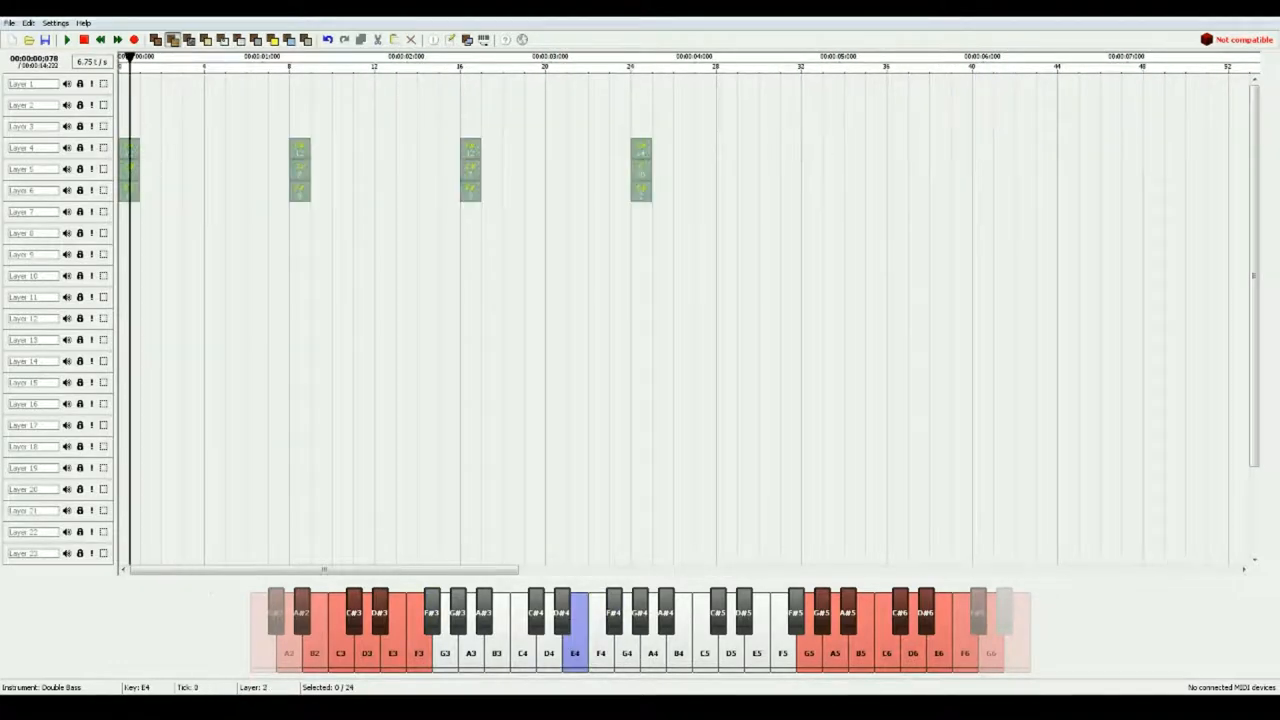
drag(130, 58, 120, 58)
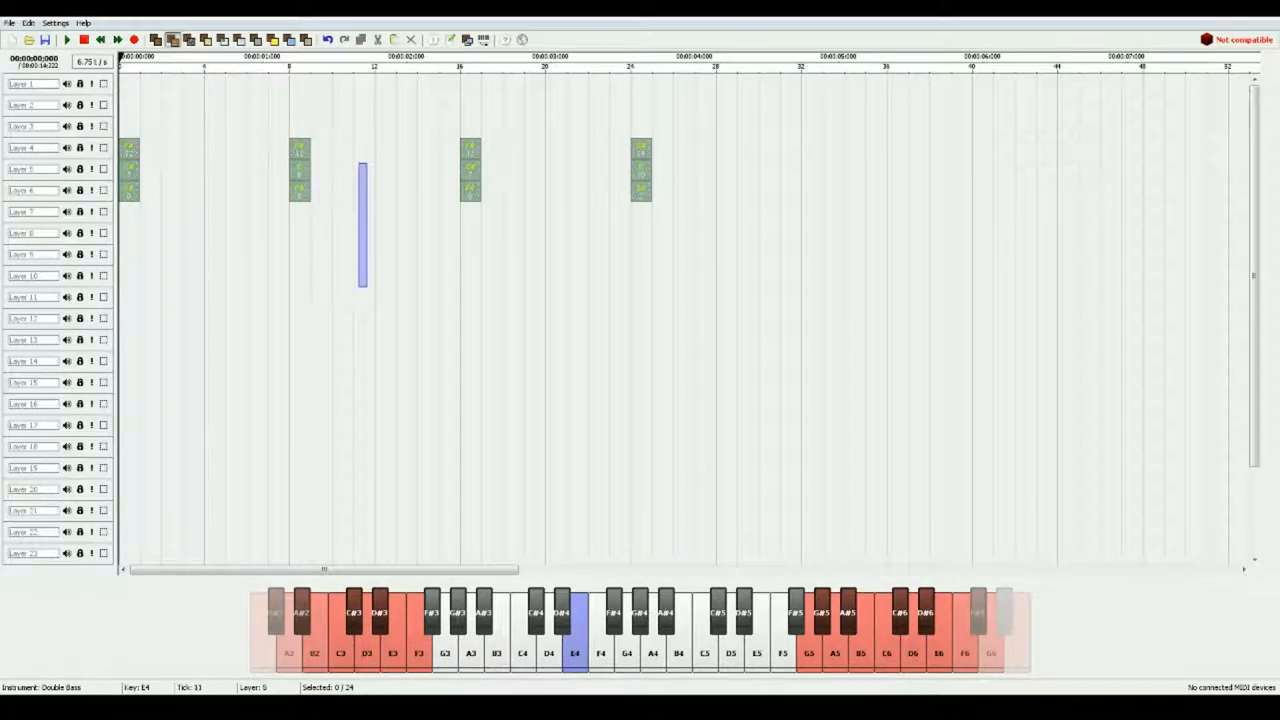
Lay Bass Drum hits on Layer 7 every four ticks from tick 0 to 28.
key(ctrl+3)
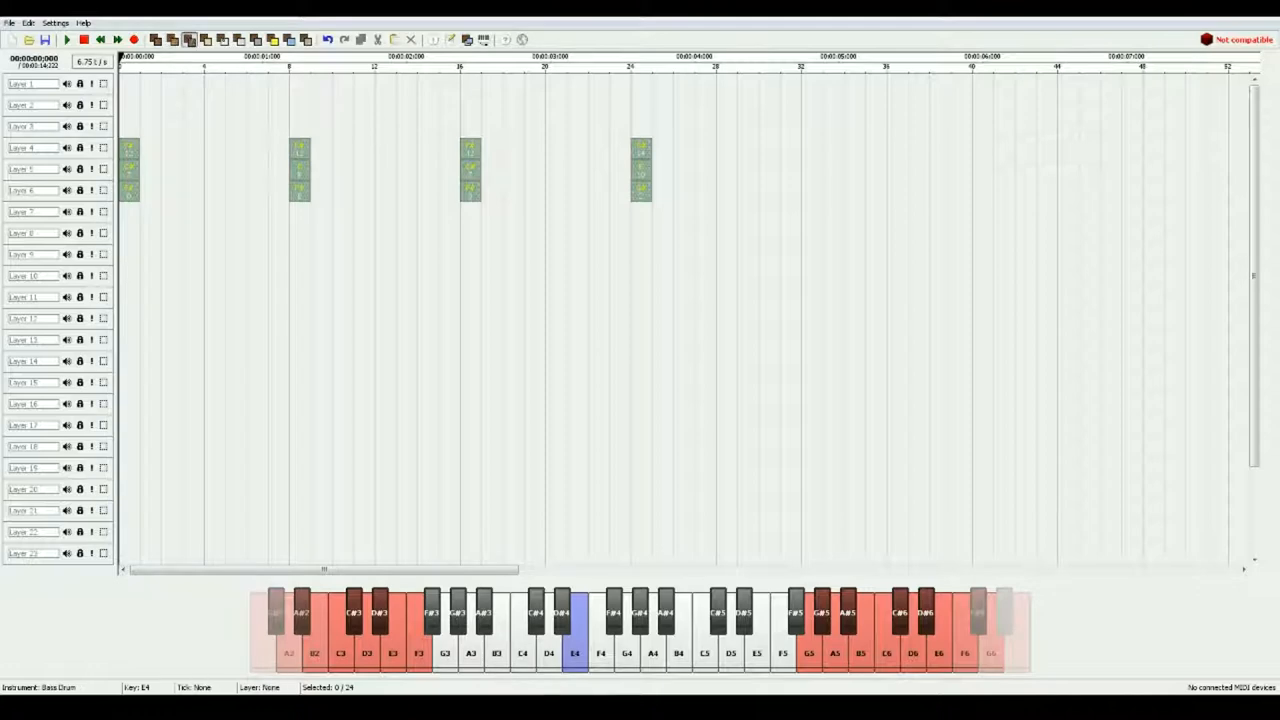
click(129, 212)
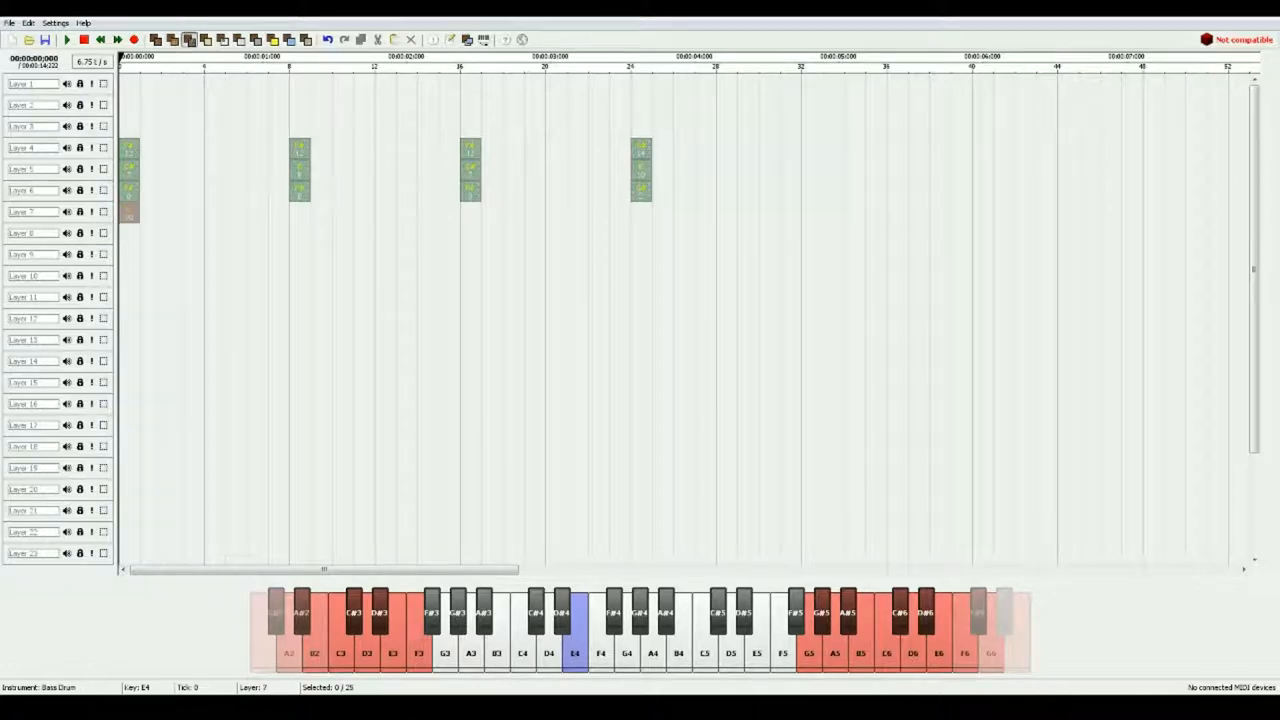
click(214, 212)
click(299, 212)
click(385, 212)
click(470, 212)
click(555, 212)
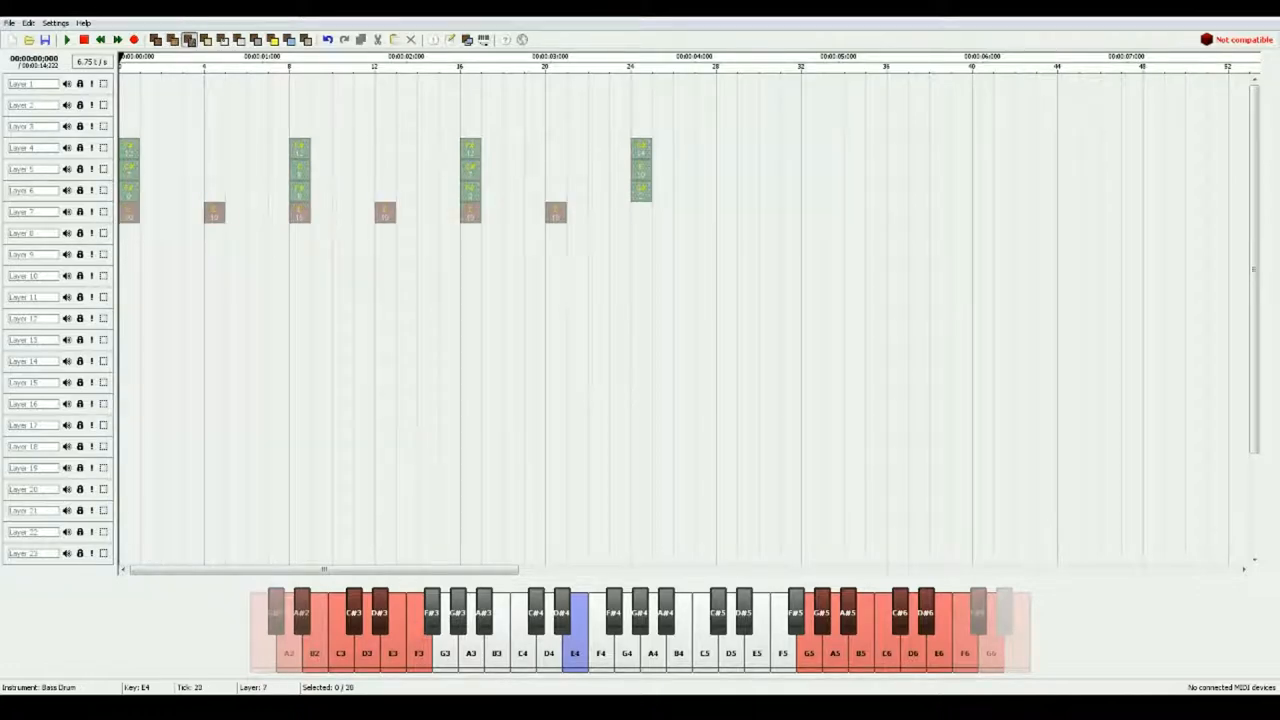
click(641, 212)
click(726, 212)
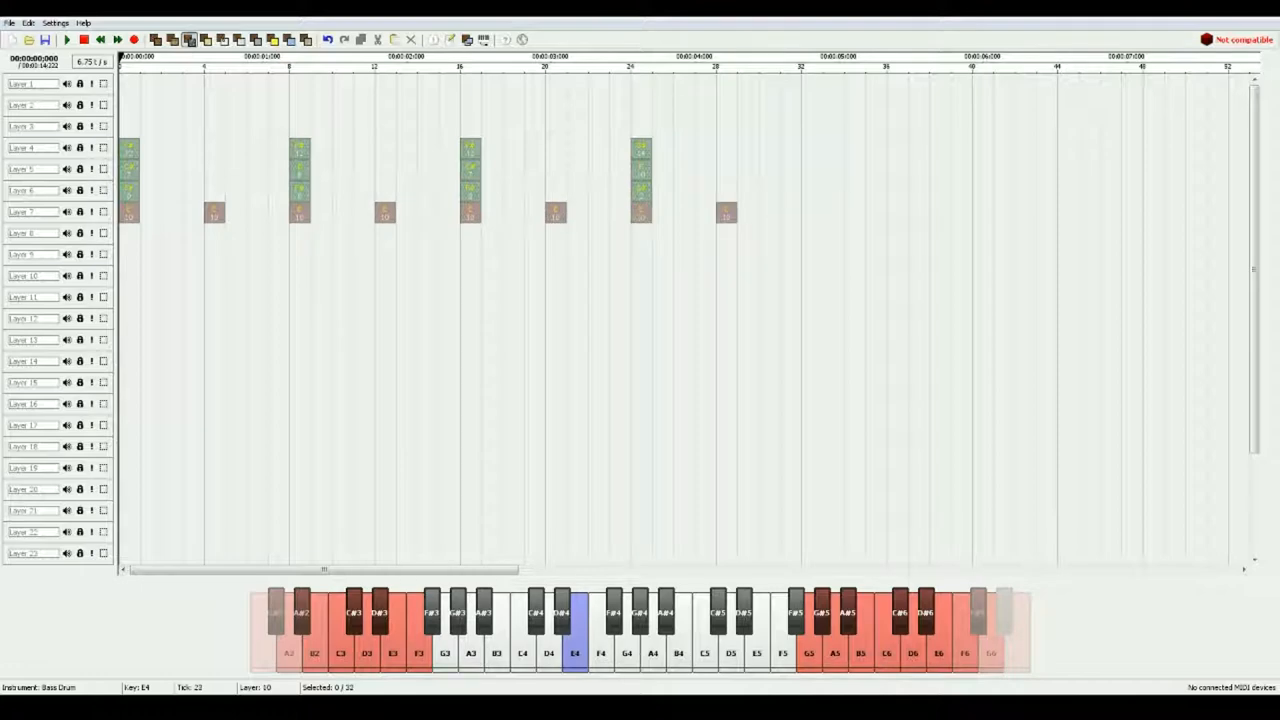
Move the tick-8 chord to tick 6 and the tick-24 chord to tick 22 for a syncopated rhythm.
drag(346, 121, 297, 190)
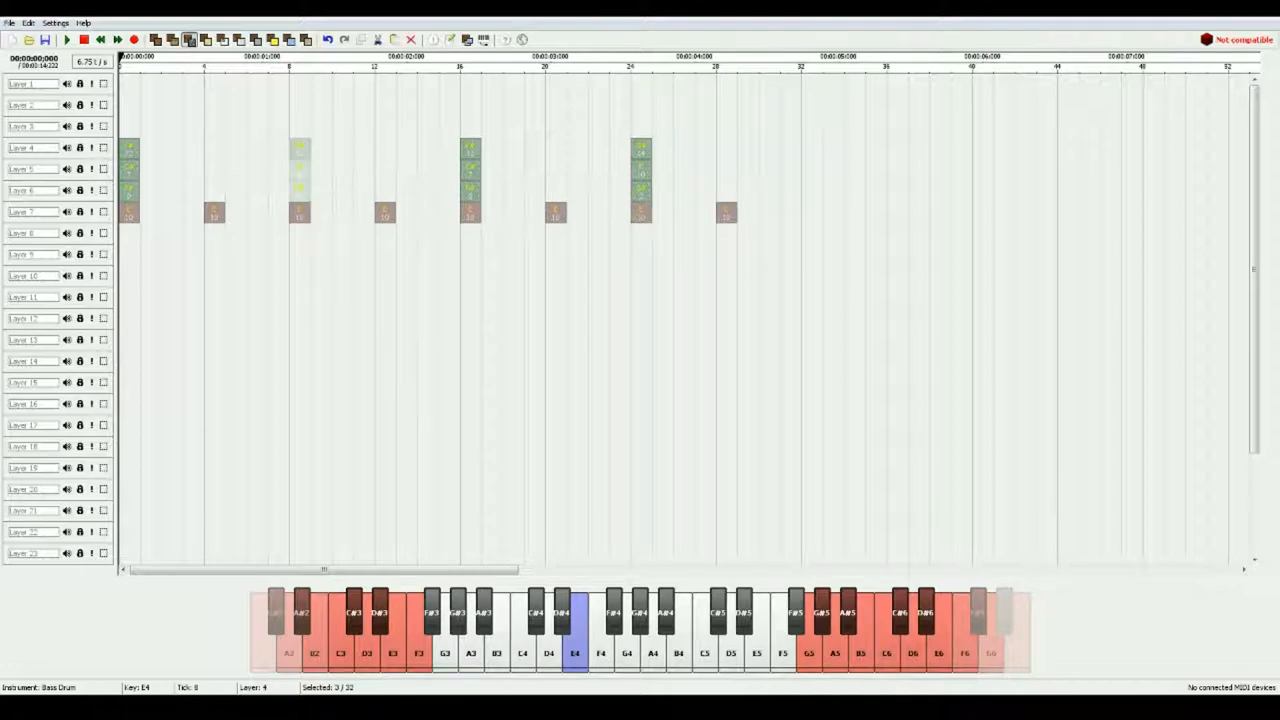
key(ctrl+c)
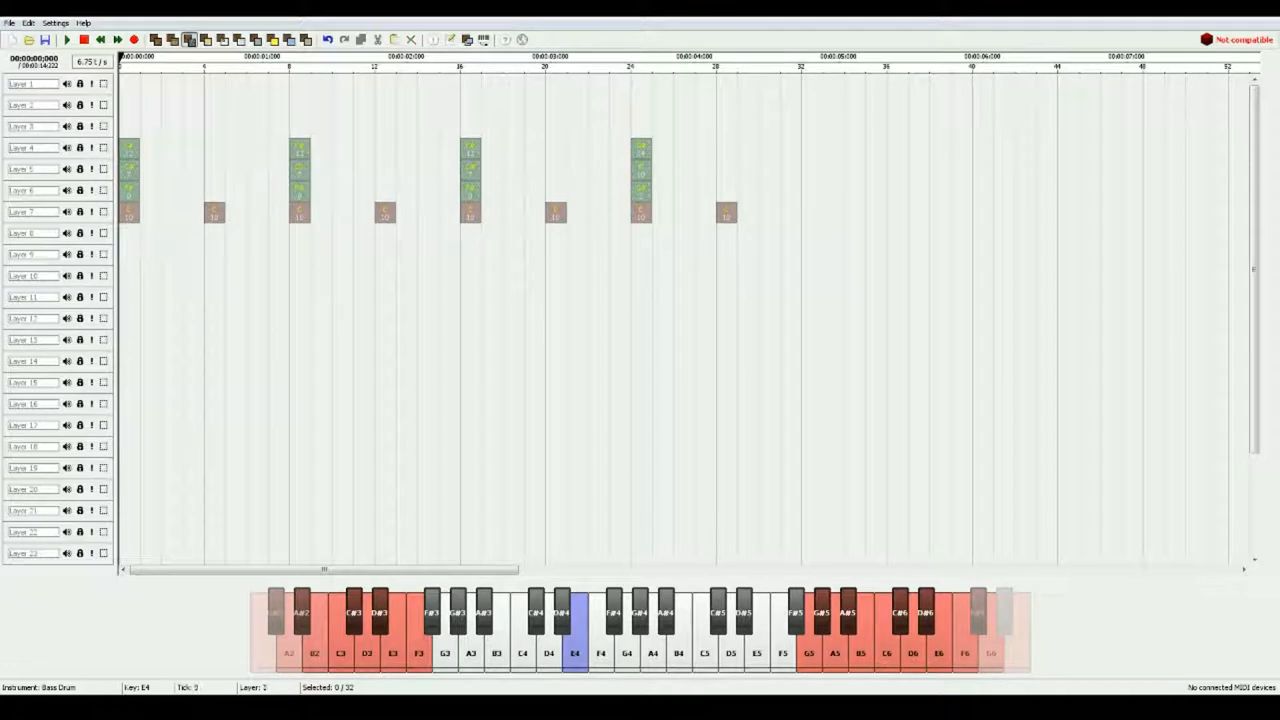
drag(344, 140, 300, 194)
drag(324, 193, 305, 146)
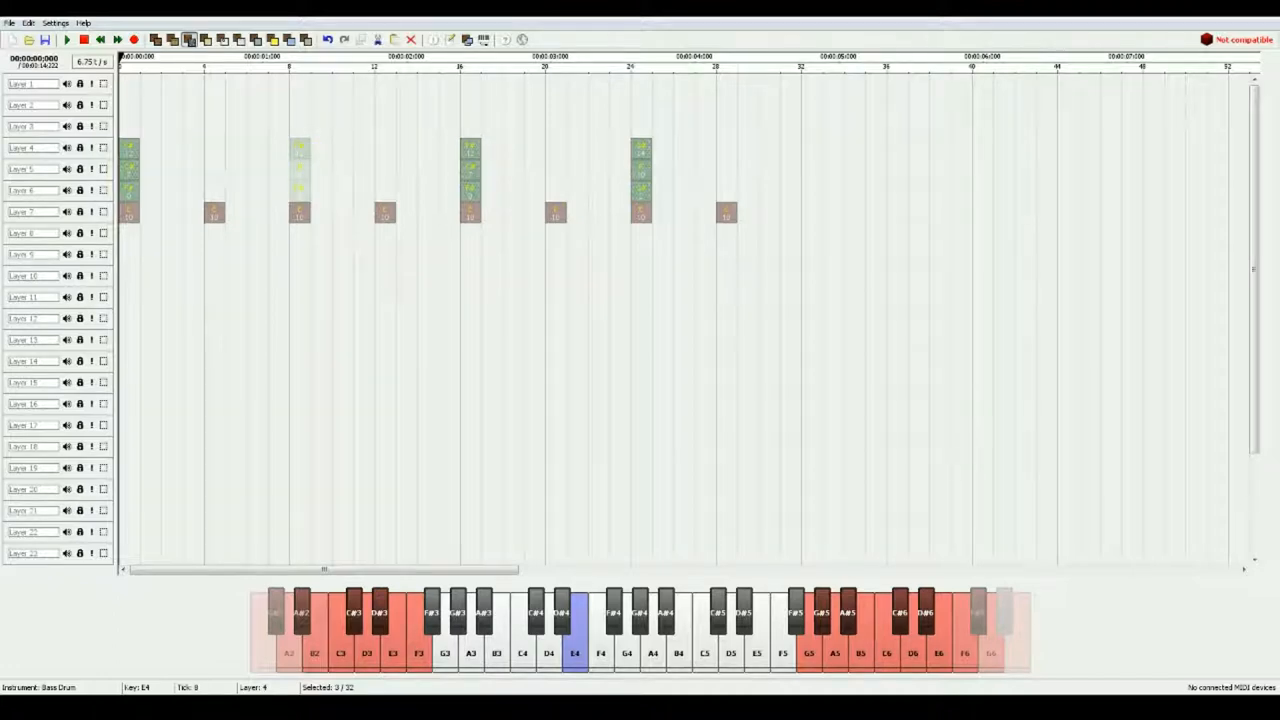
drag(300, 170, 257, 170)
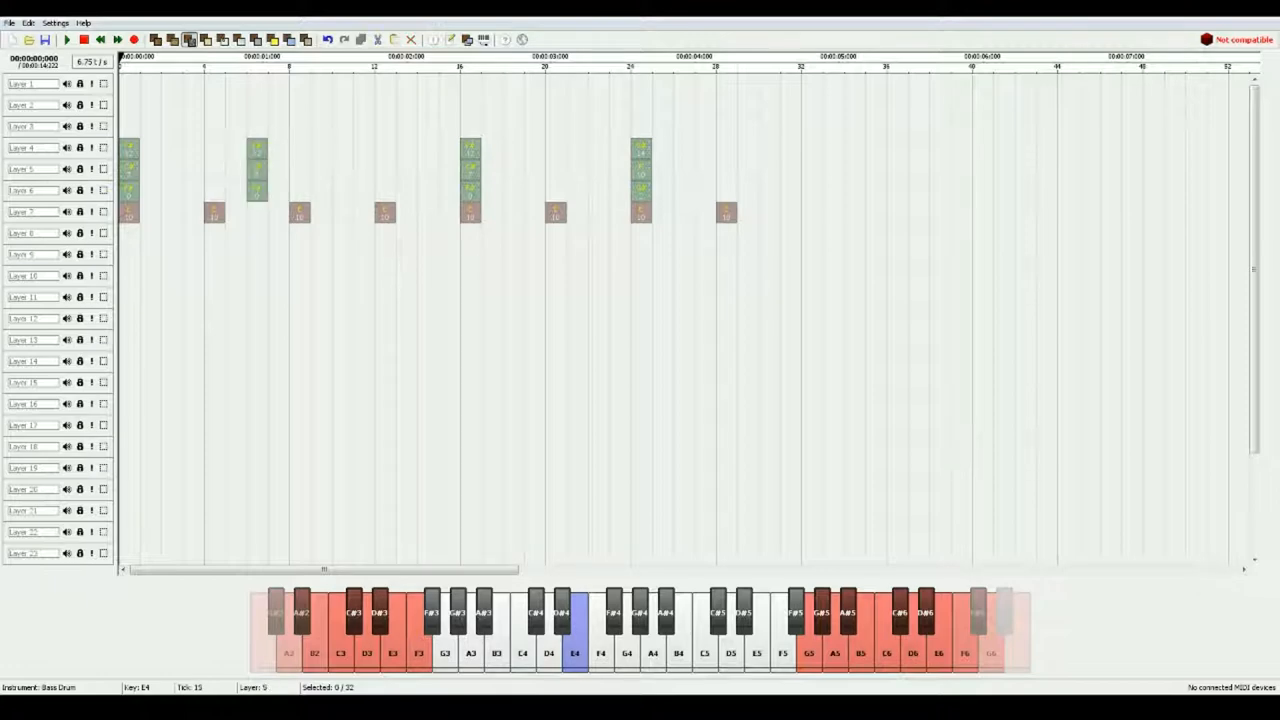
key(space)
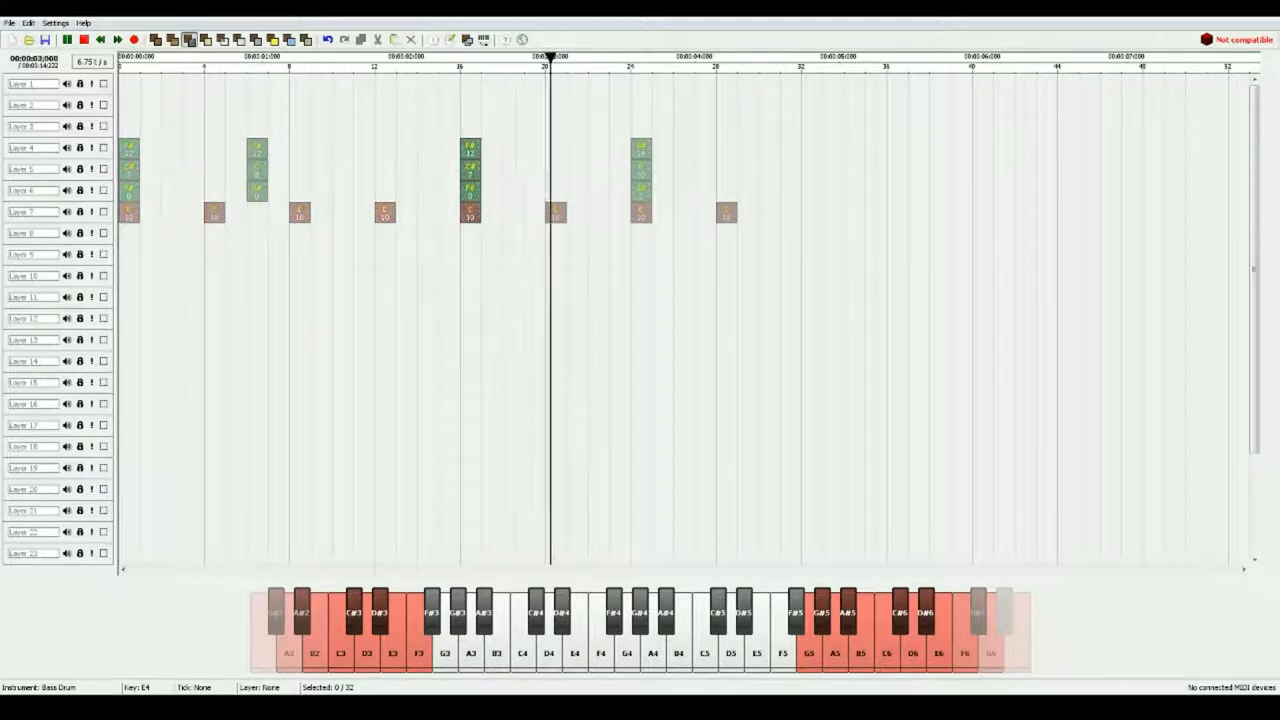
key(space)
drag(641, 170, 598, 170)
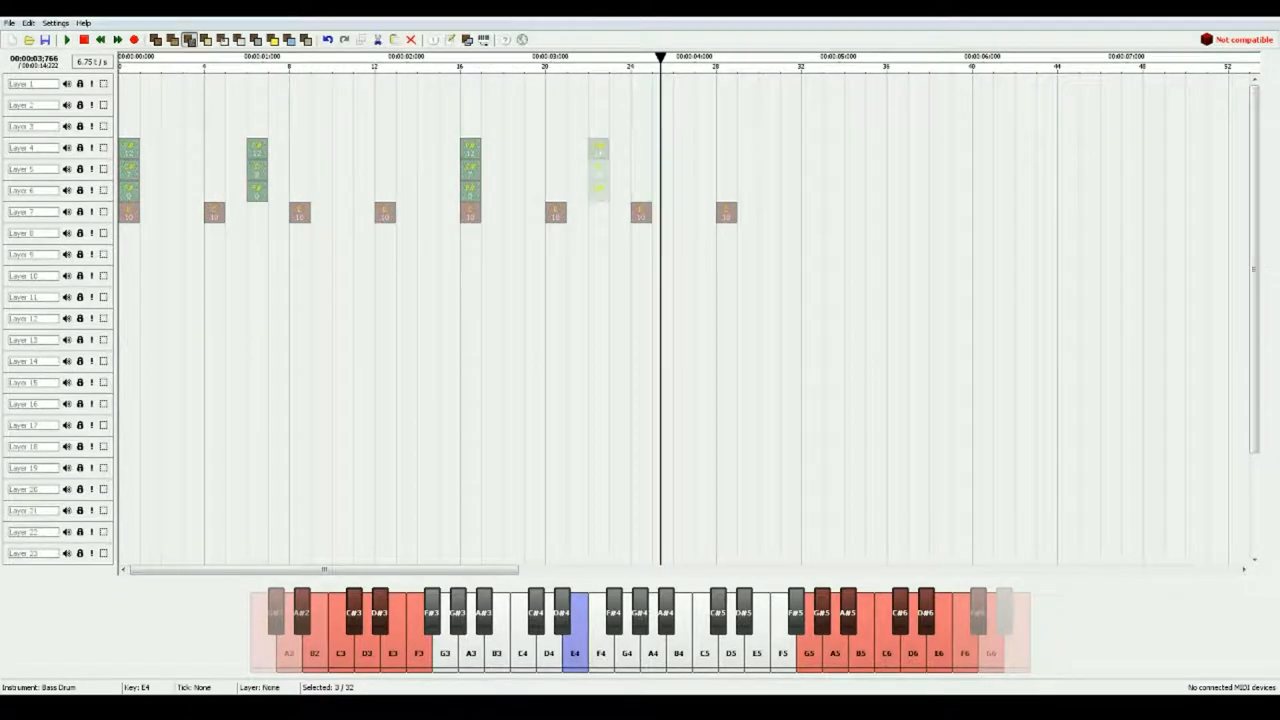
key(space)
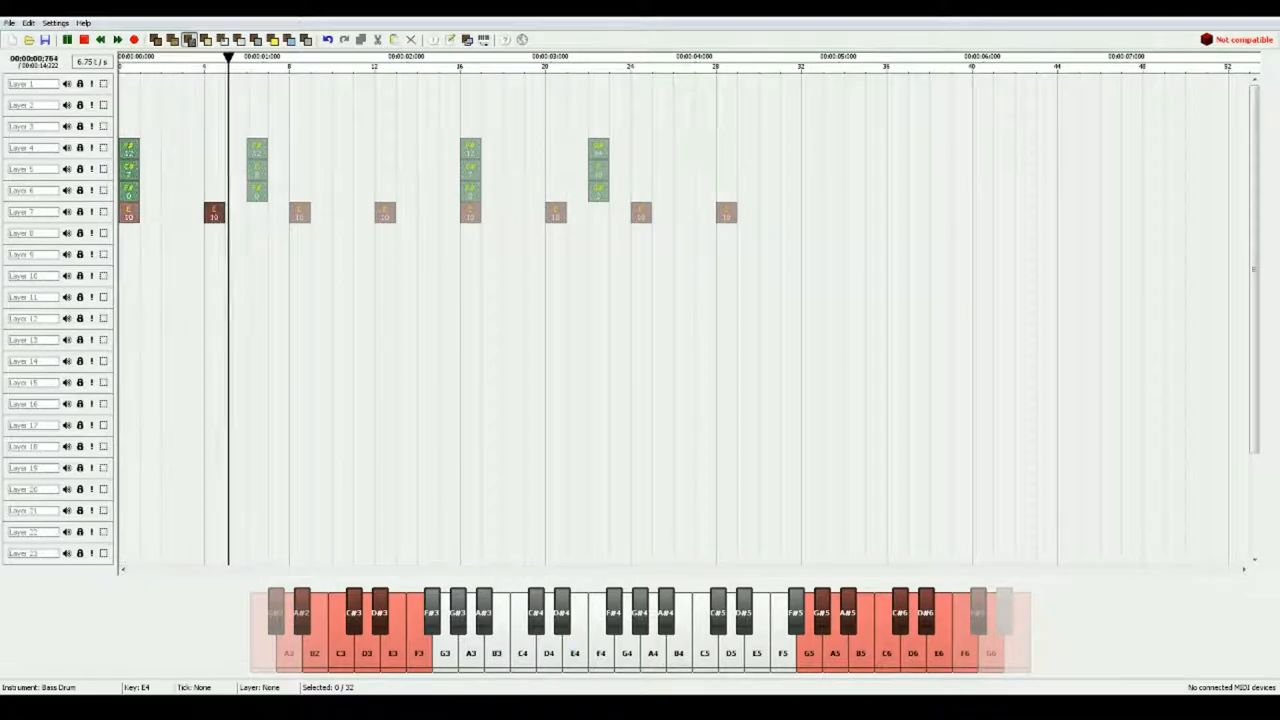
Paste extra copies of the bass chord at ticks 12 and 28.
drag(243, 123, 282, 202)
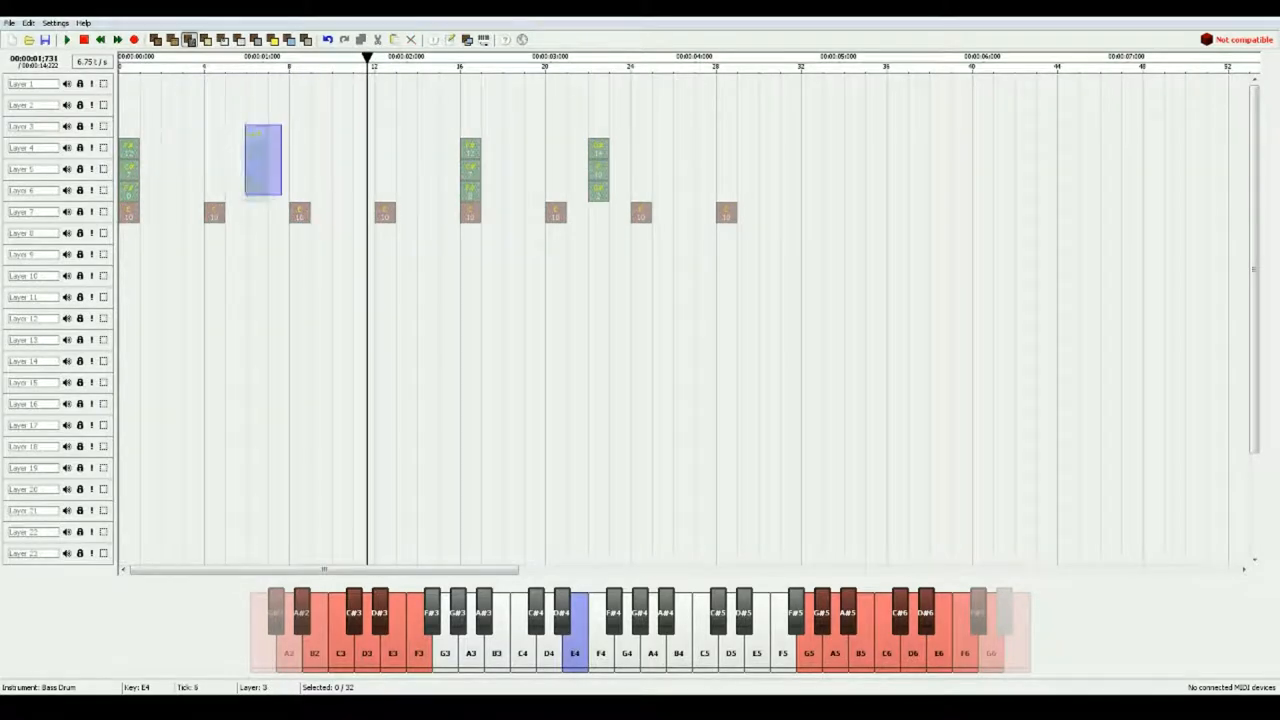
key(ctrl+c)
key(ctrl+v)
drag(582, 124, 630, 202)
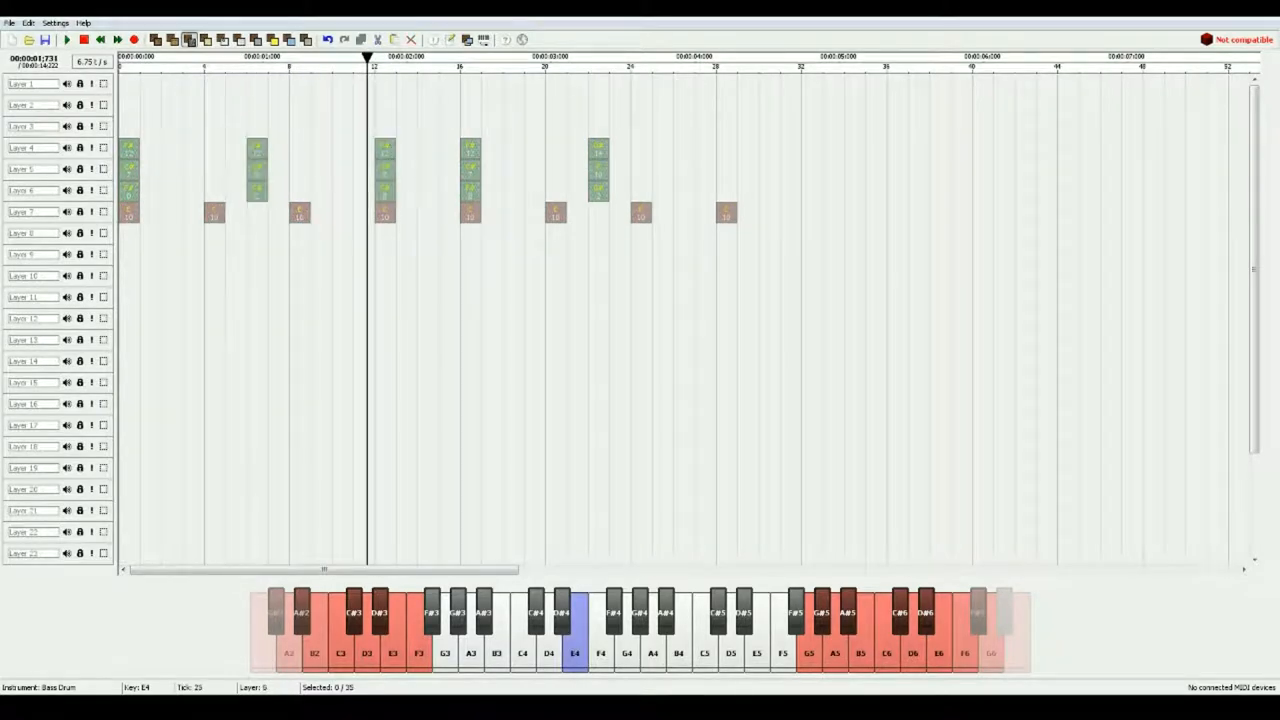
key(ctrl+v)
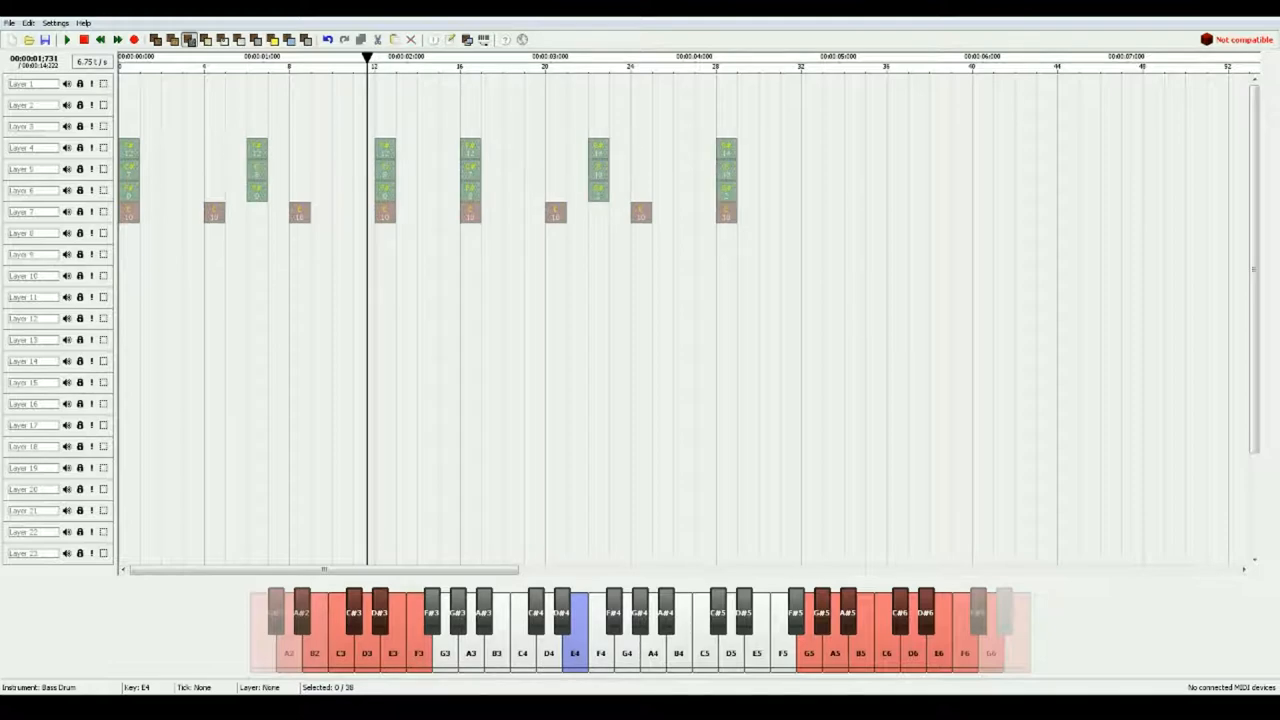
Remove the top note of the tick-28 chord and audition E3, G#3, B3 for its ending.
click(172, 39)
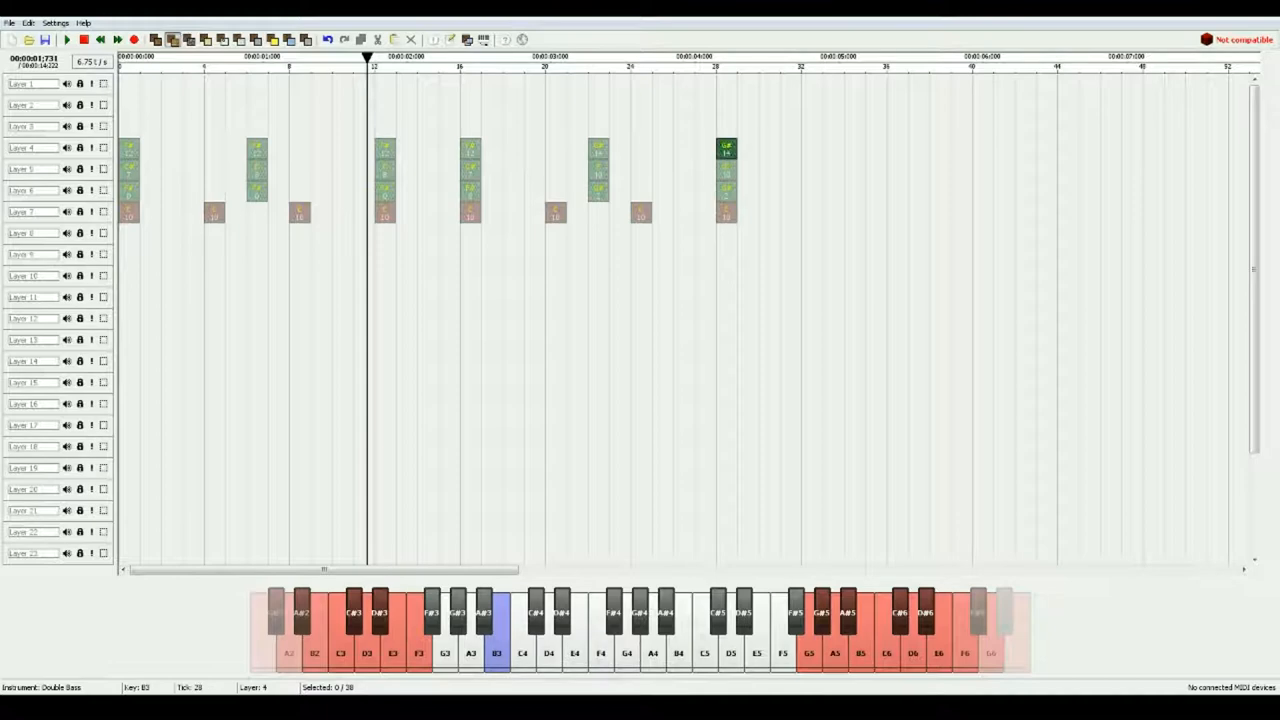
right_click(726, 148)
drag(367, 57, 621, 57)
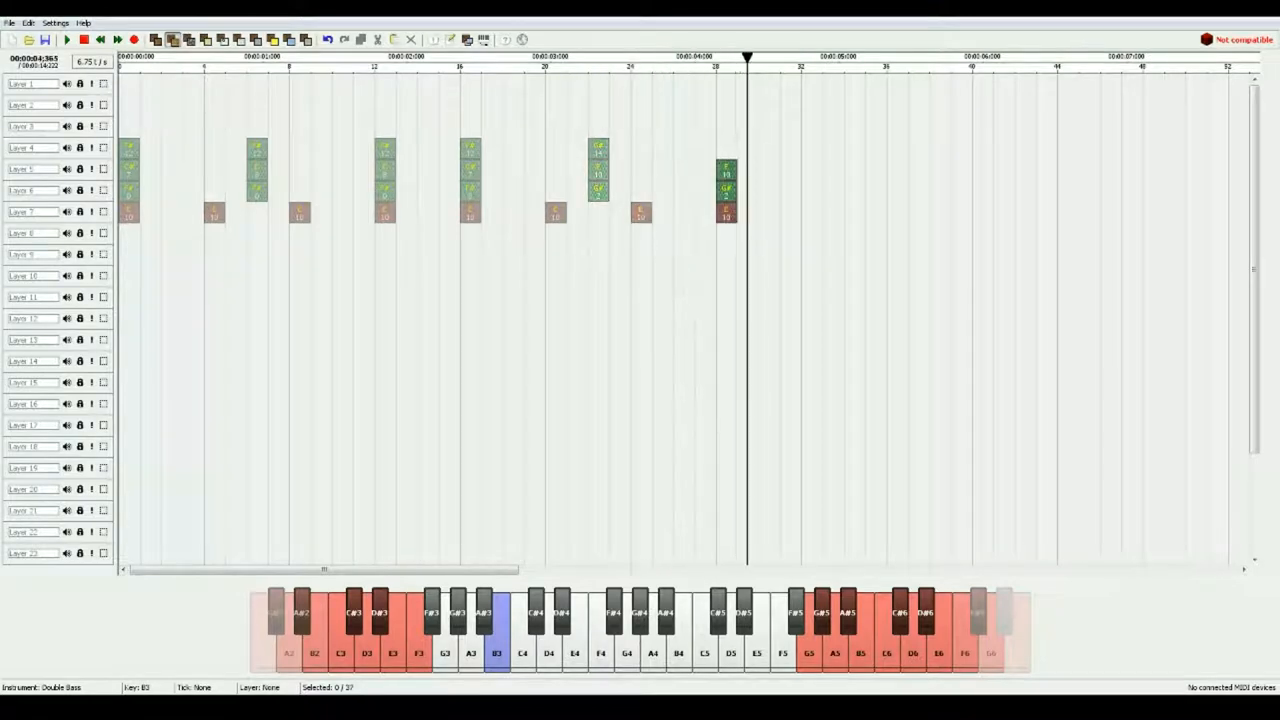
key(c)
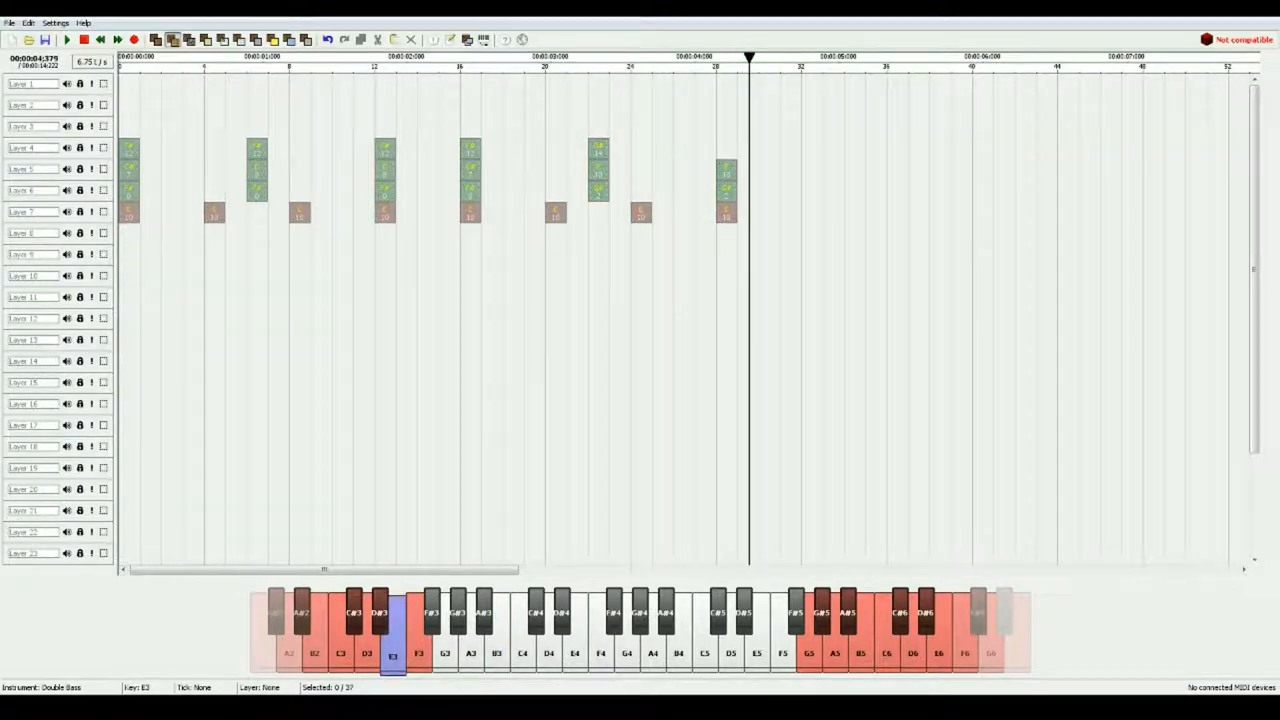
key(h)
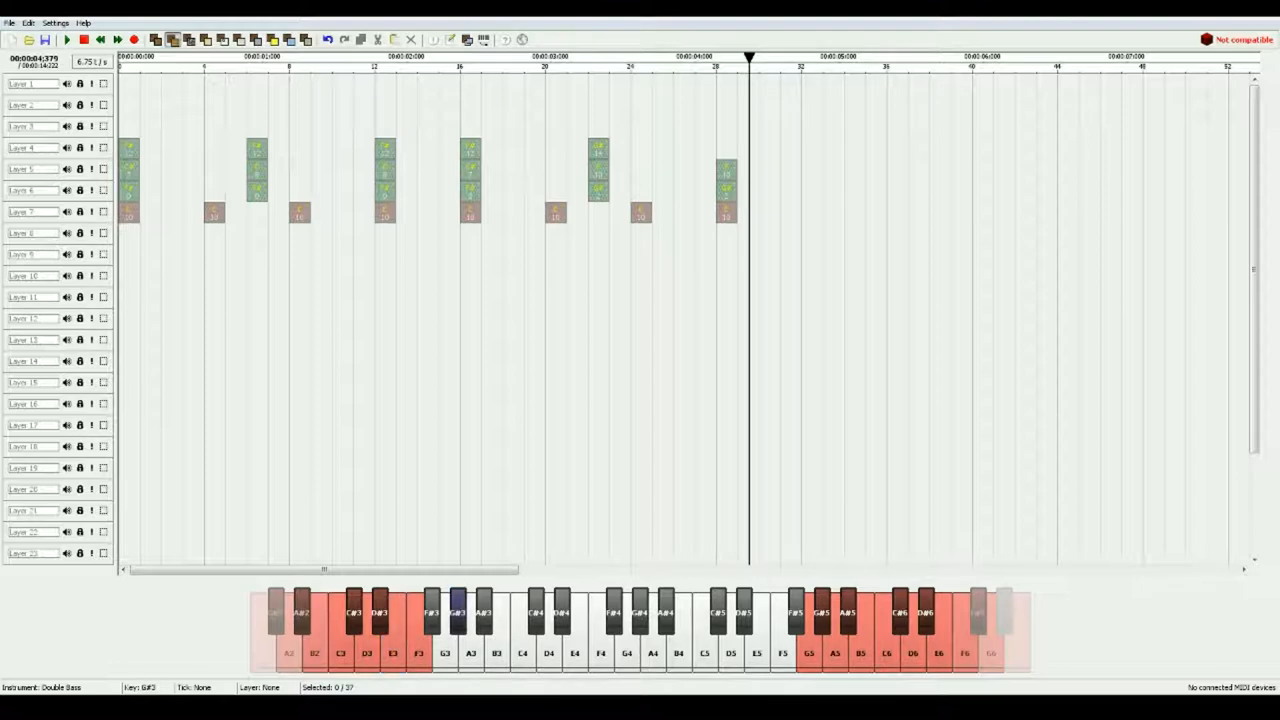
key(m)
drag(595, 60, 615, 60)
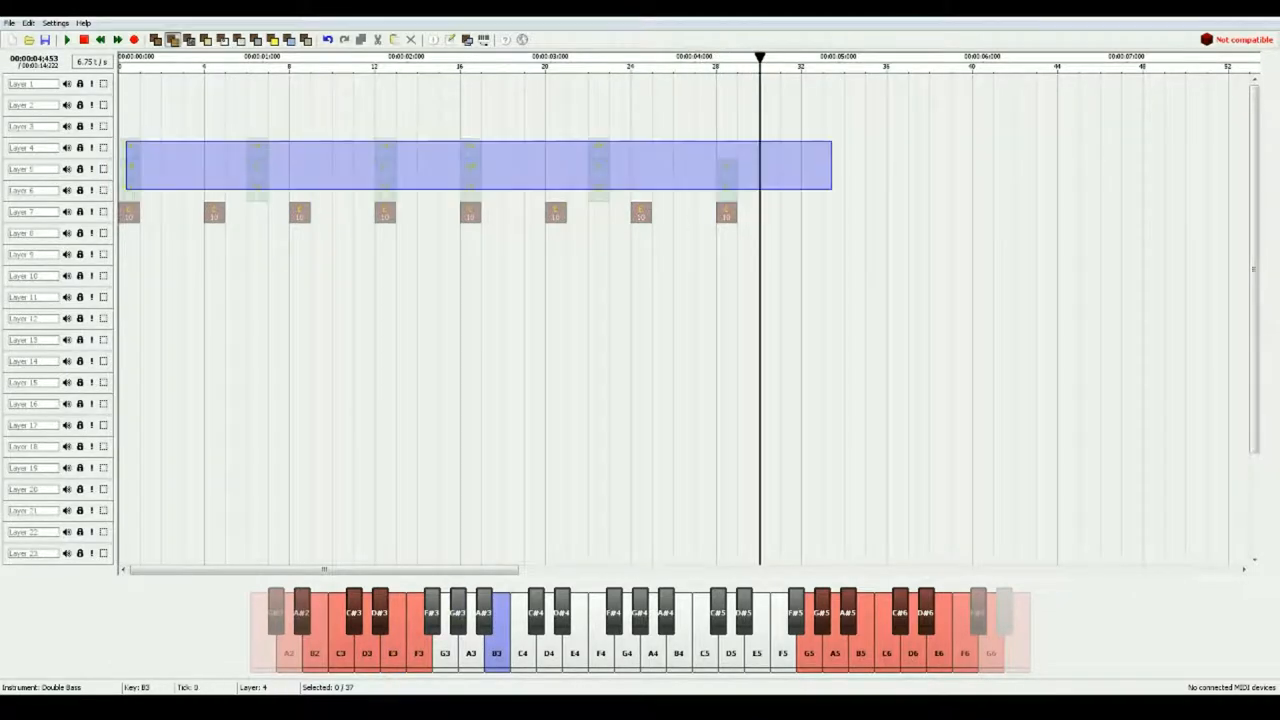
Copy the Layer 4–6 chords onto Layers 21–23 and play the song back.
drag(834, 138, 118, 192)
key(ctrl+v)
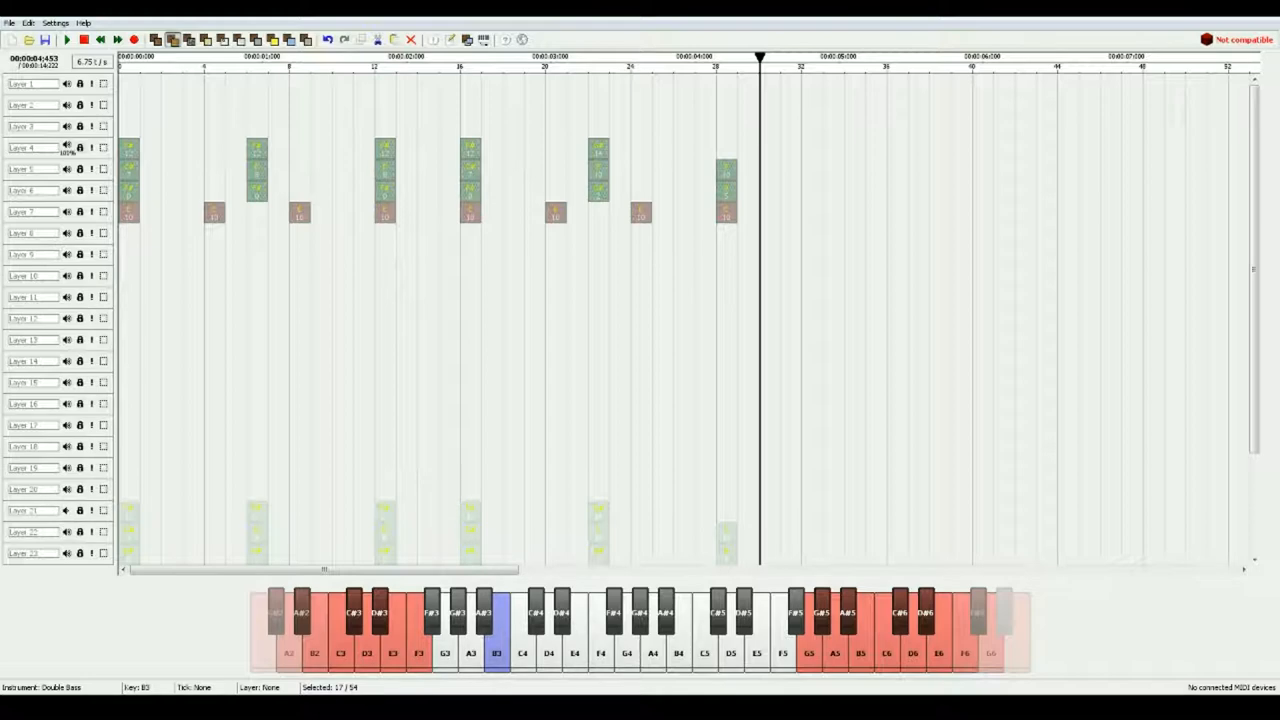
mouse_move(66, 532)
scroll(65, 531, down, 5)
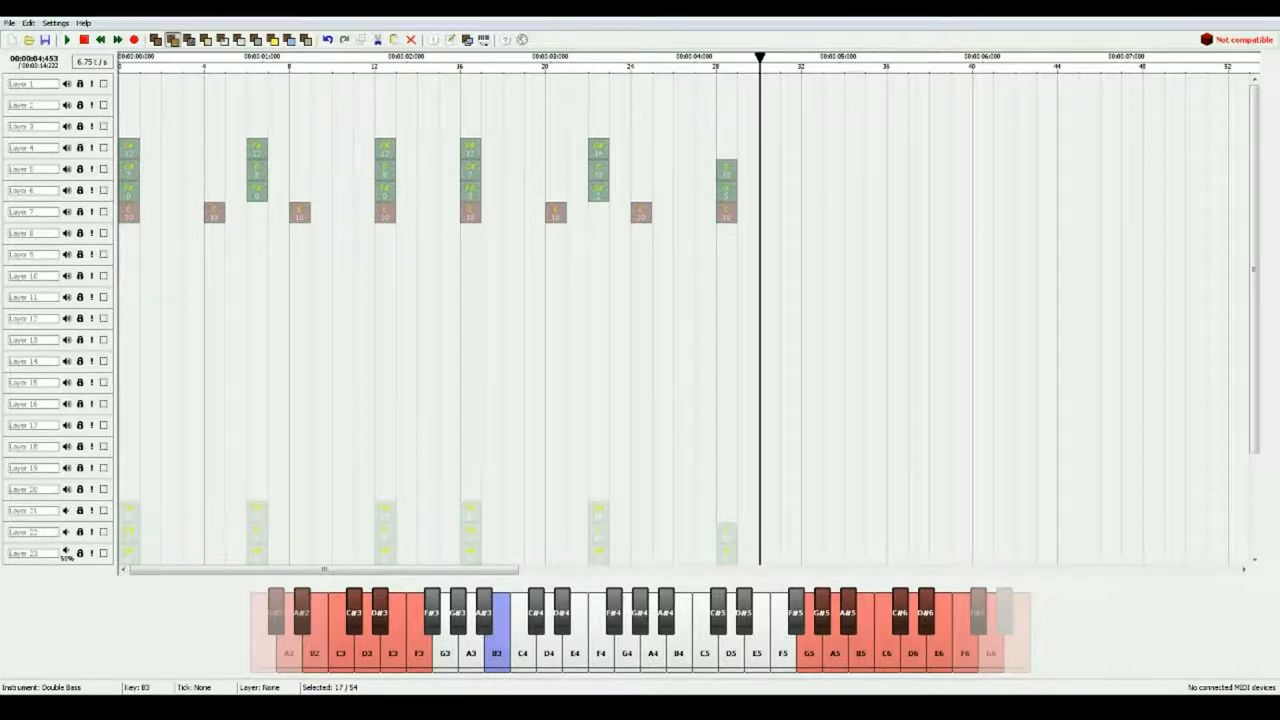
click(150, 510)
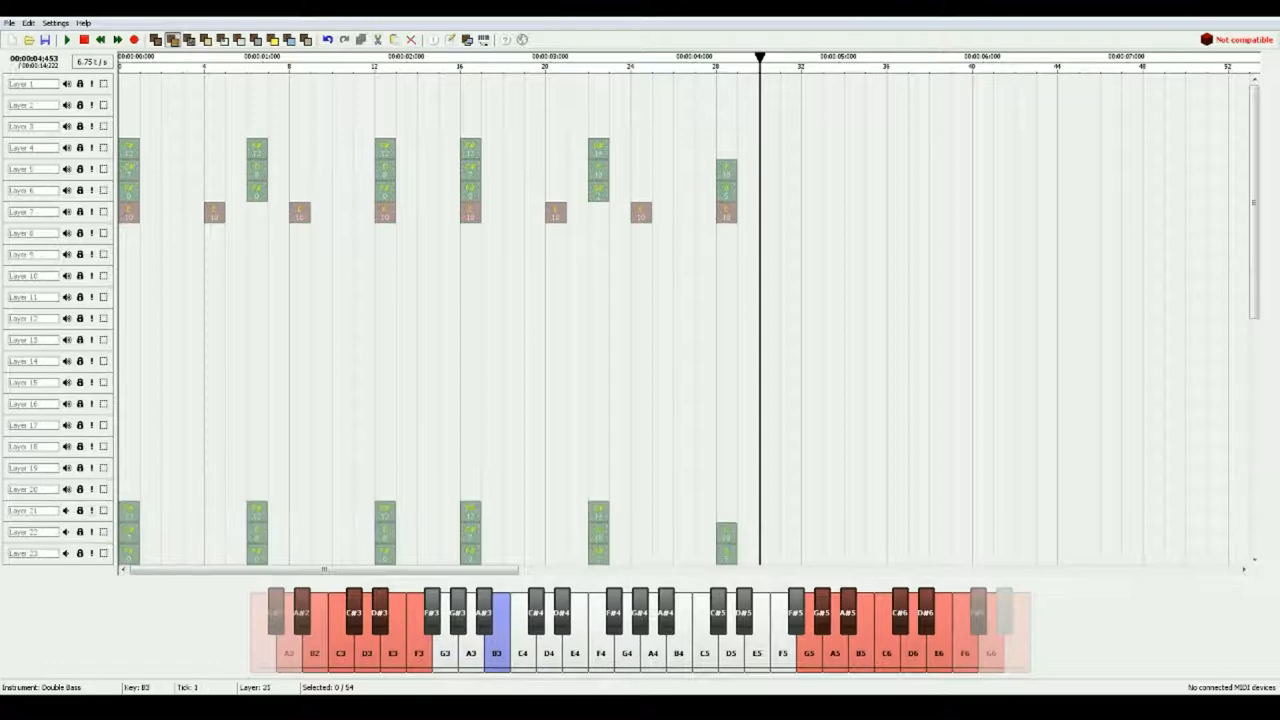
click(84, 39)
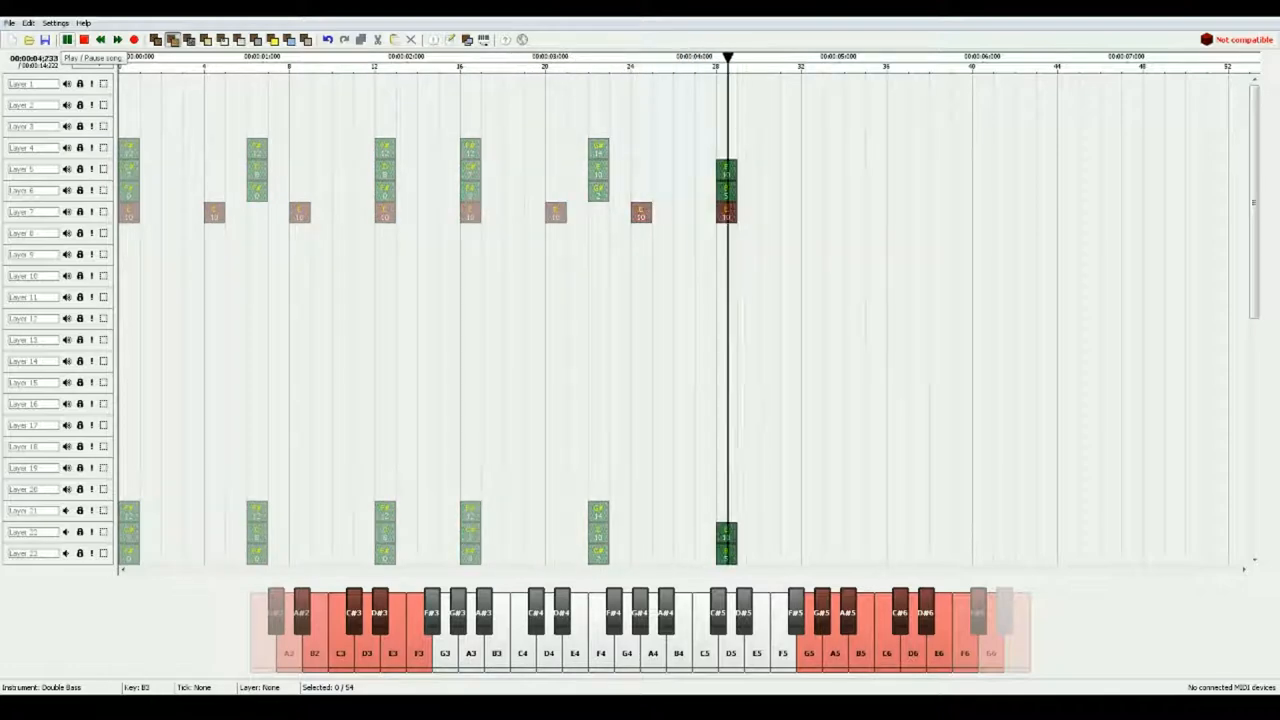
Delete the bottom note of both tick-12 chords on Layers 6 and 23 and replay.
right_click(385, 190)
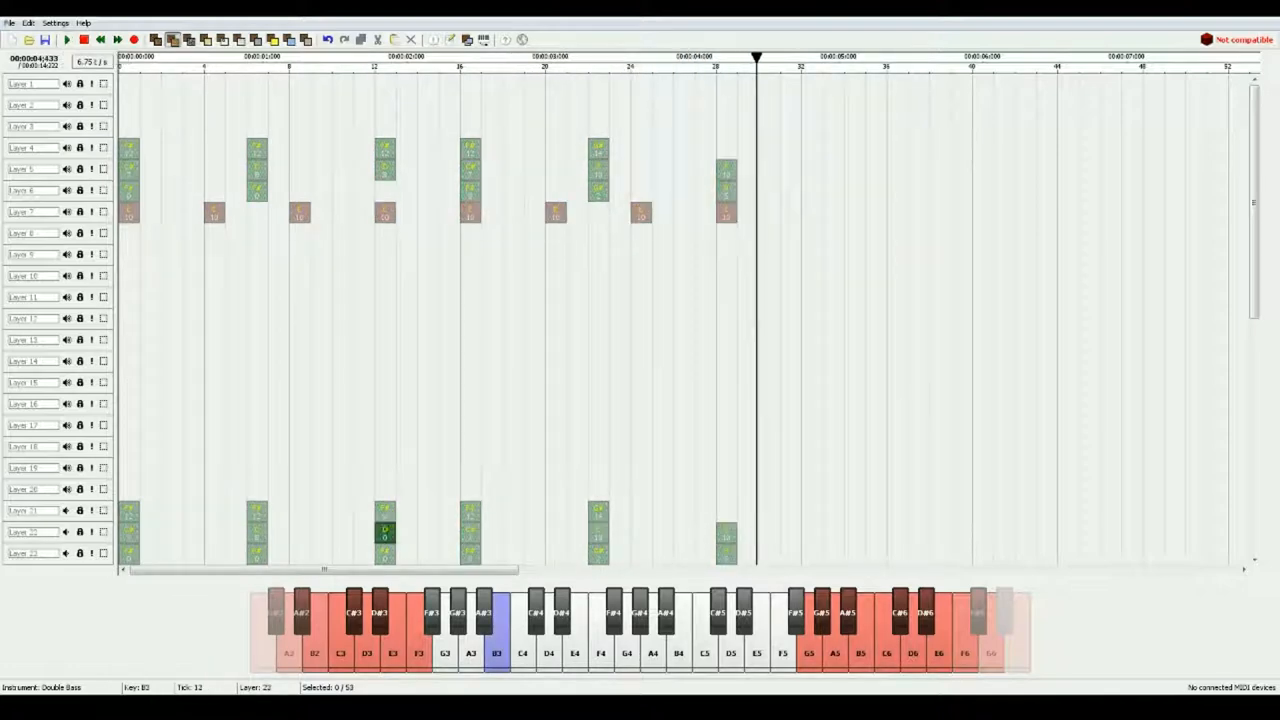
right_click(385, 553)
click(67, 39)
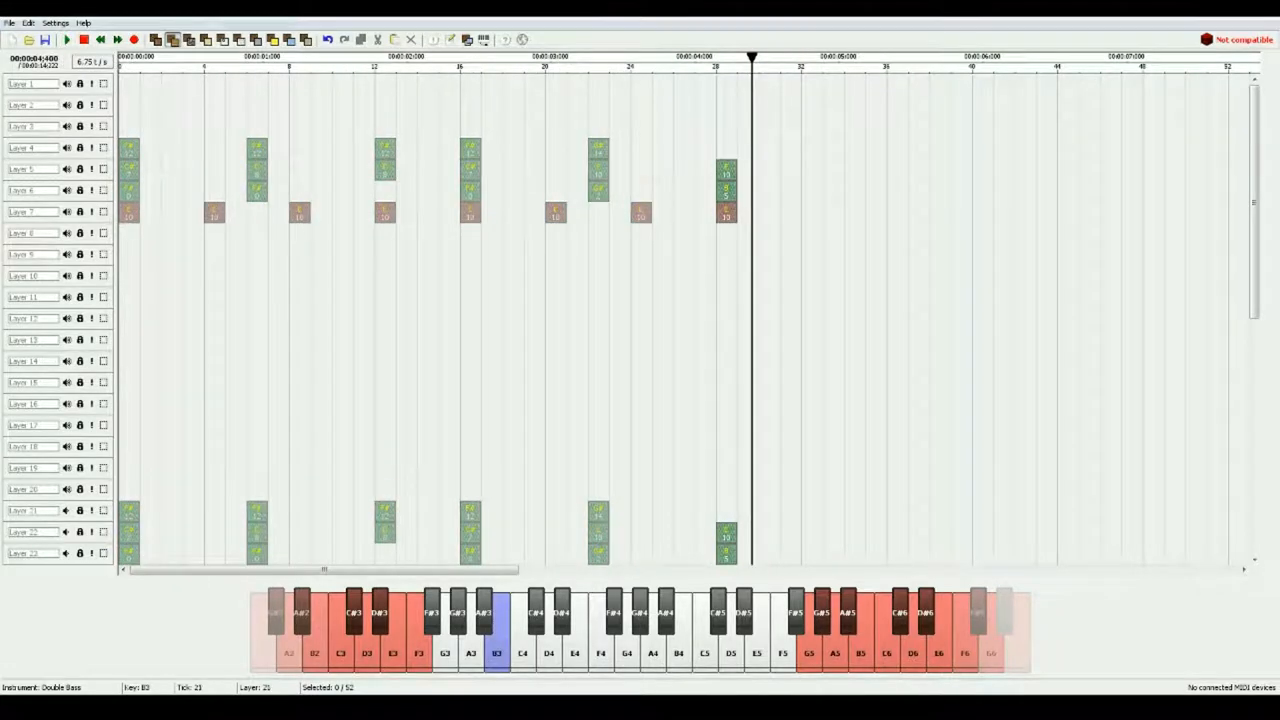
click(394, 57)
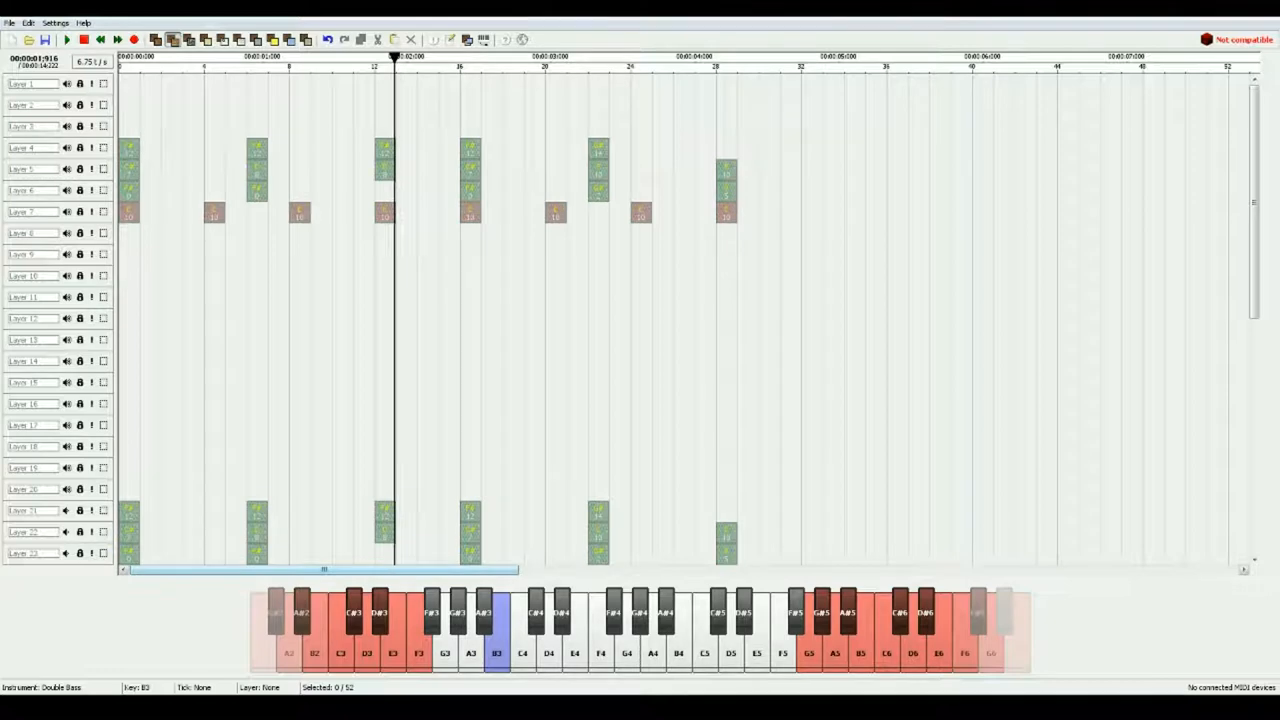
Audition pitches G4 and G#4 from the song start, then place a B4 note on Layer 3 at tick 14.
drag(182, 57, 190, 57)
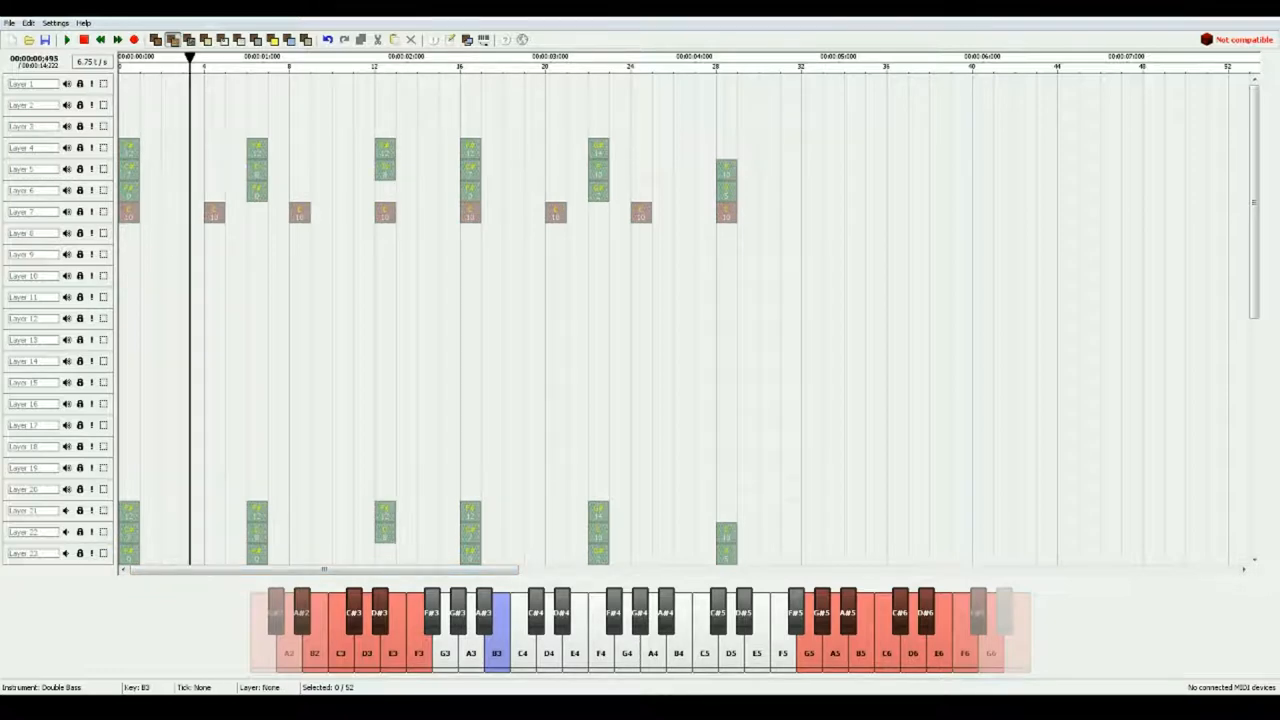
key(t)
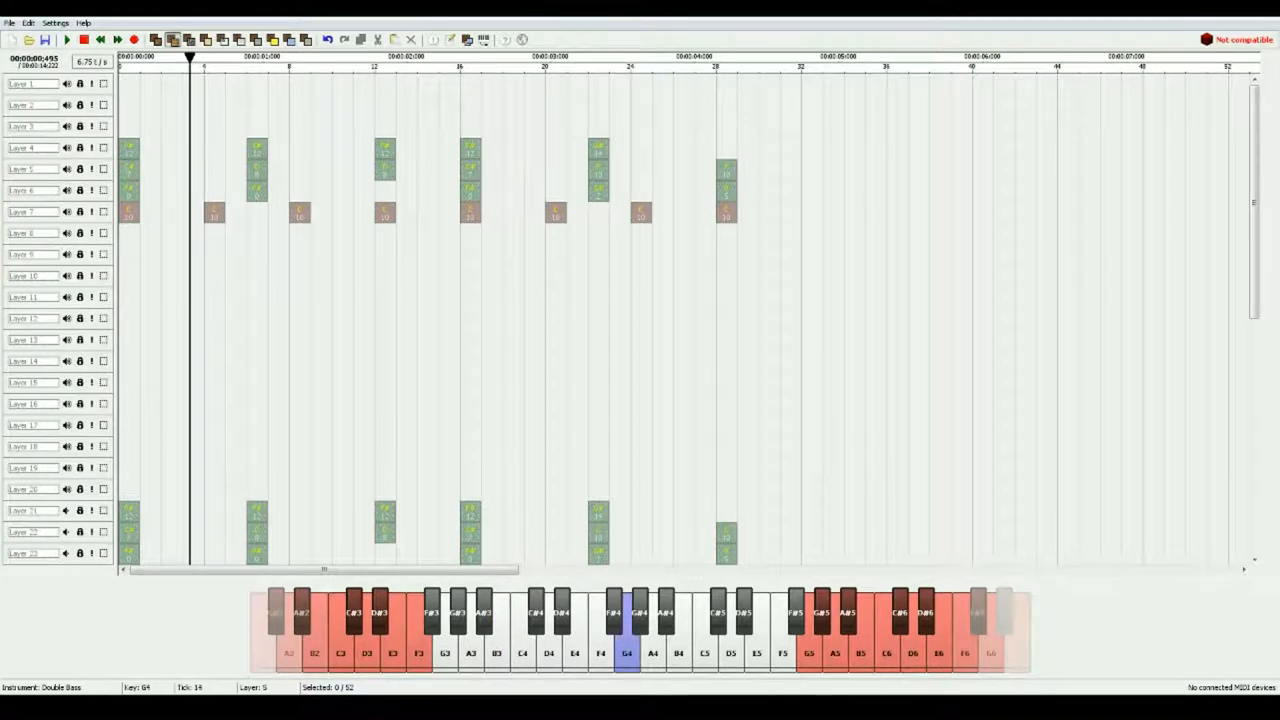
key(6)
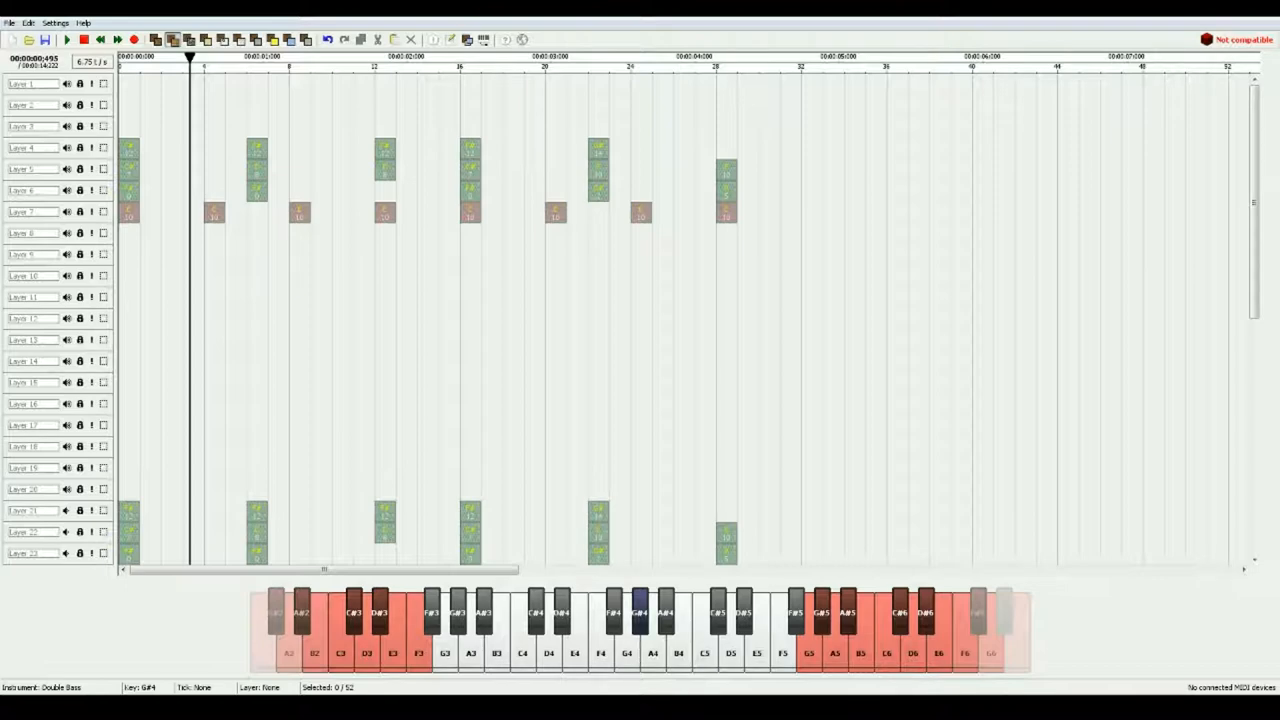
key(Left)
key(Left)
key(Left)
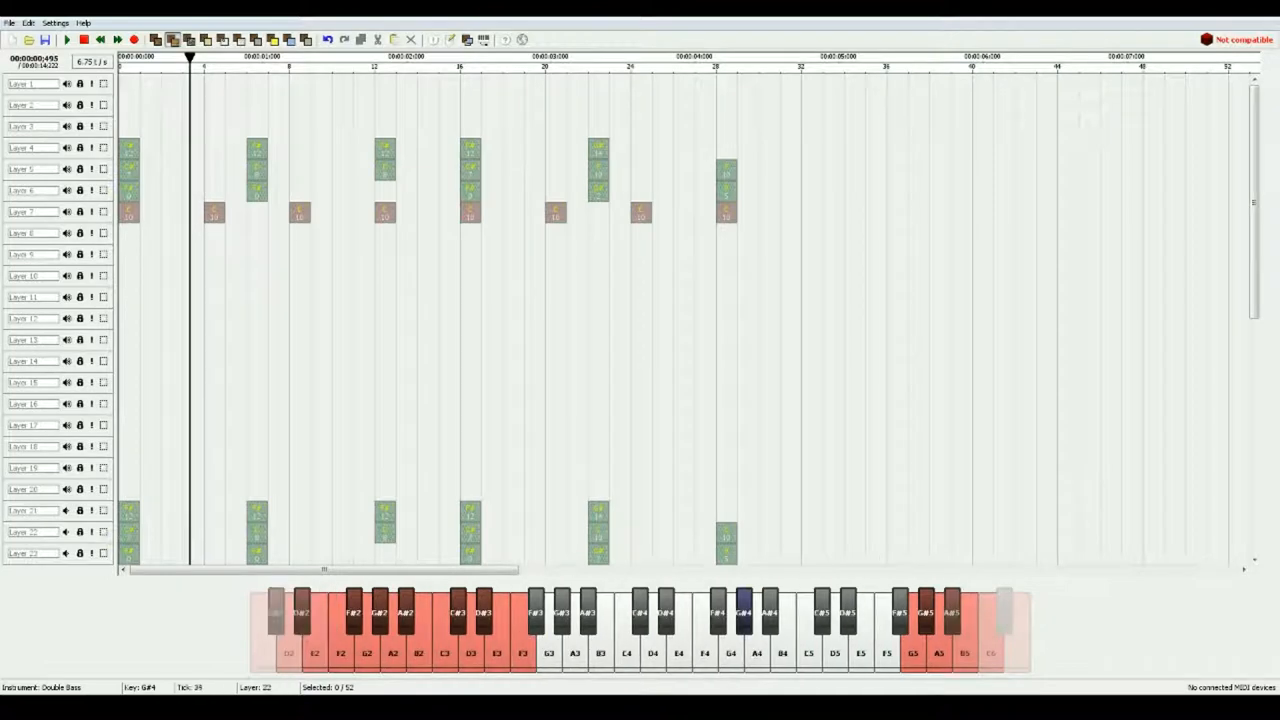
key(Right)
key(Right)
key(Right)
key(Right)
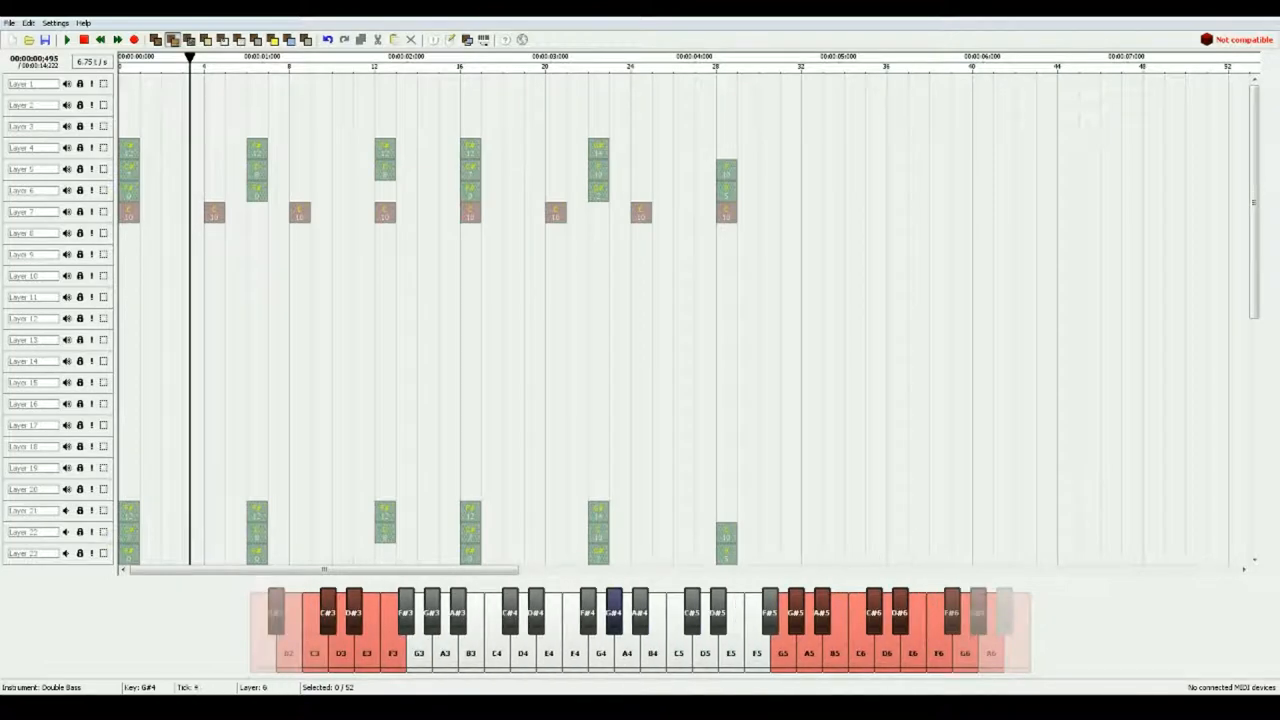
key(space)
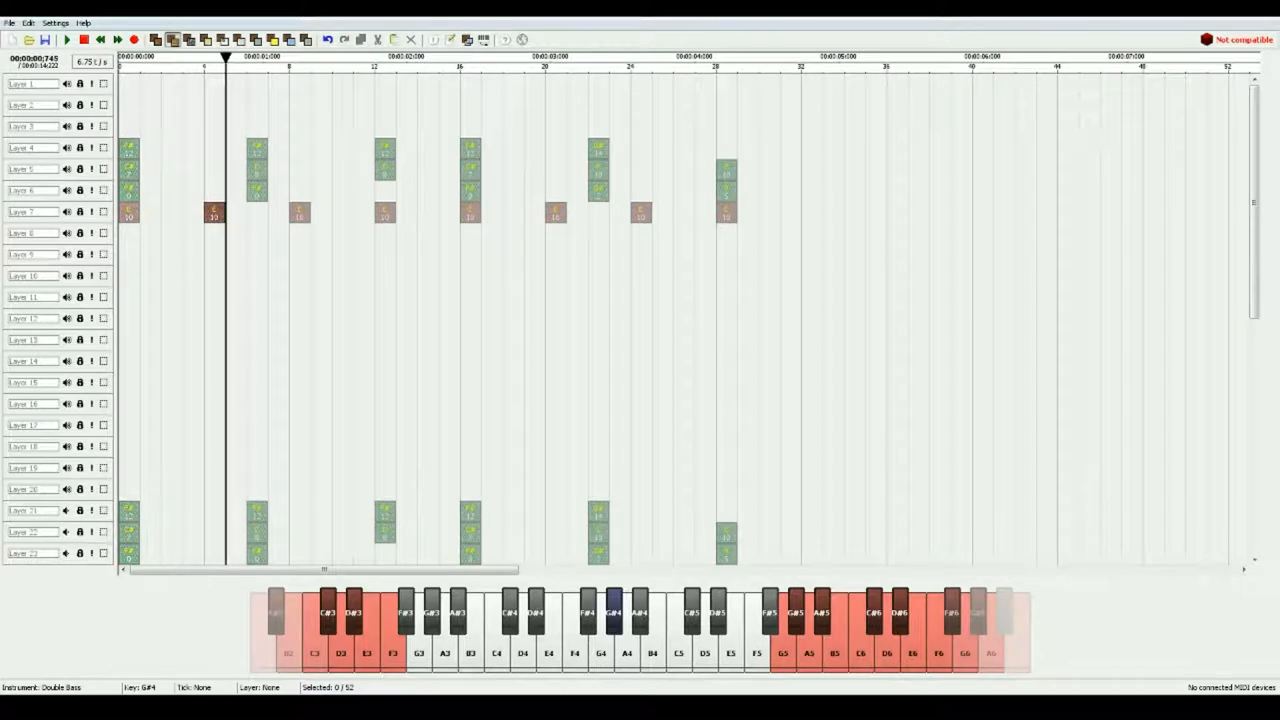
key(space)
key(space)
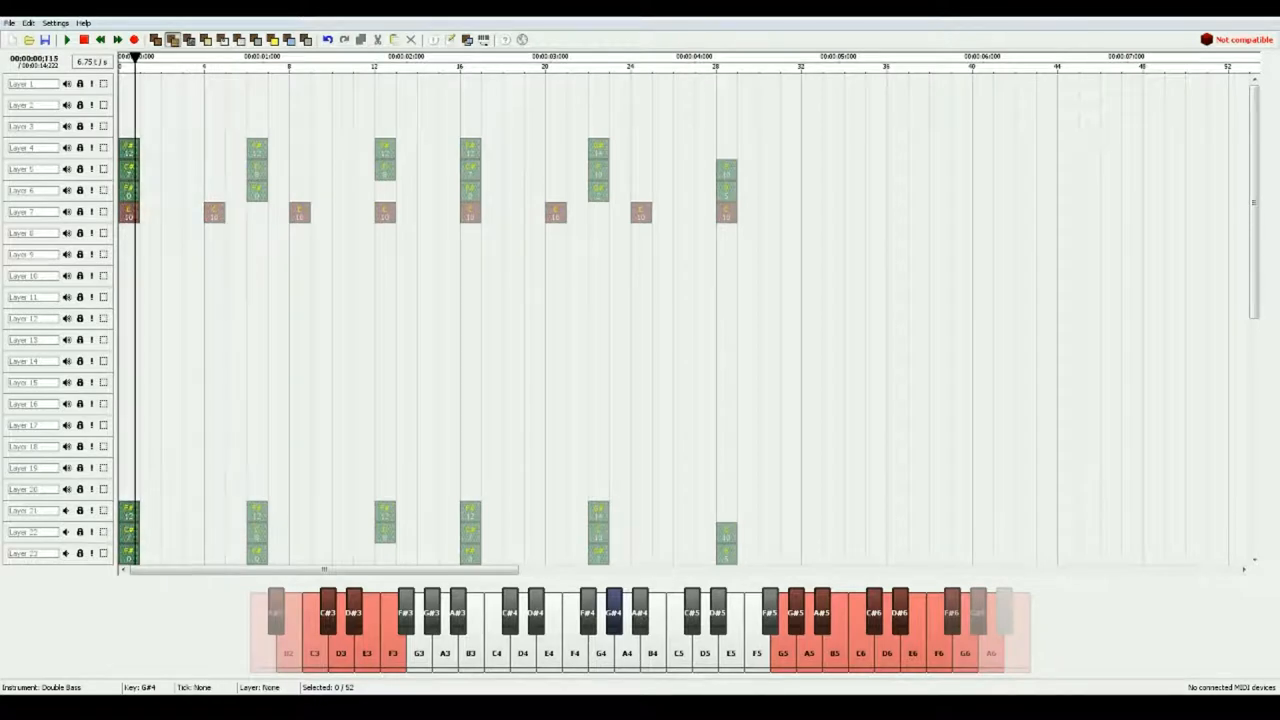
key(space)
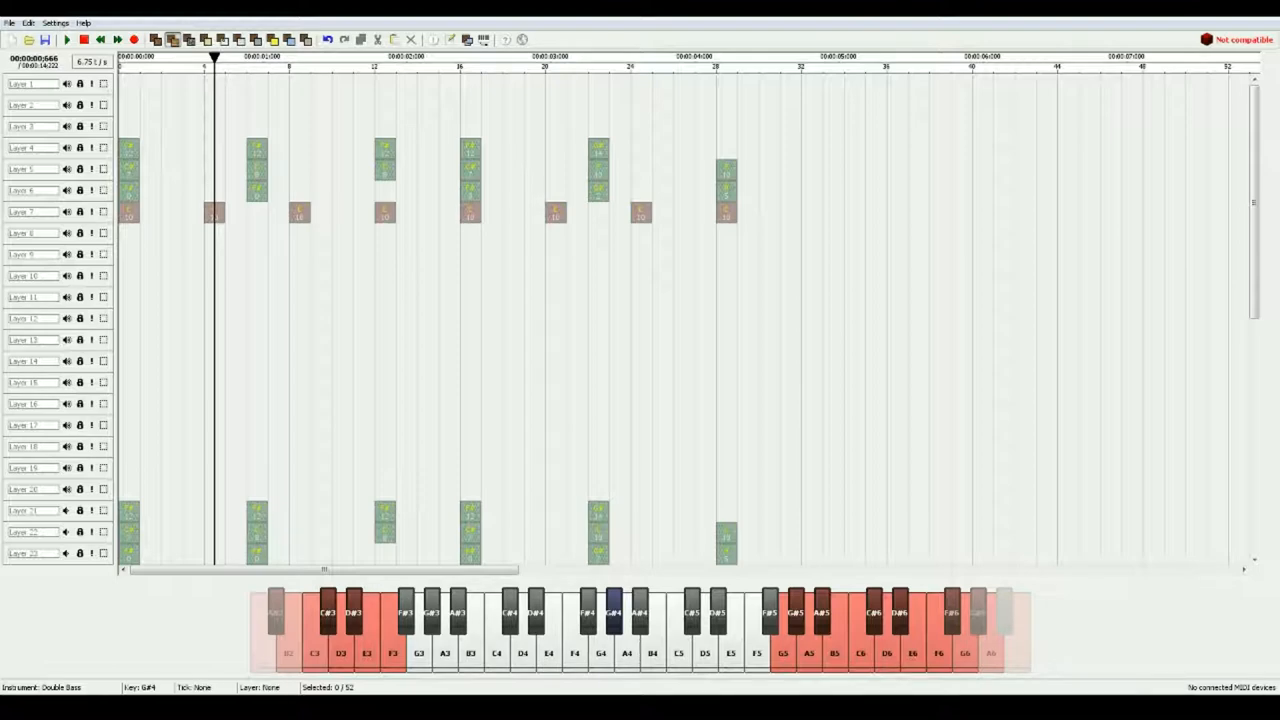
key(space)
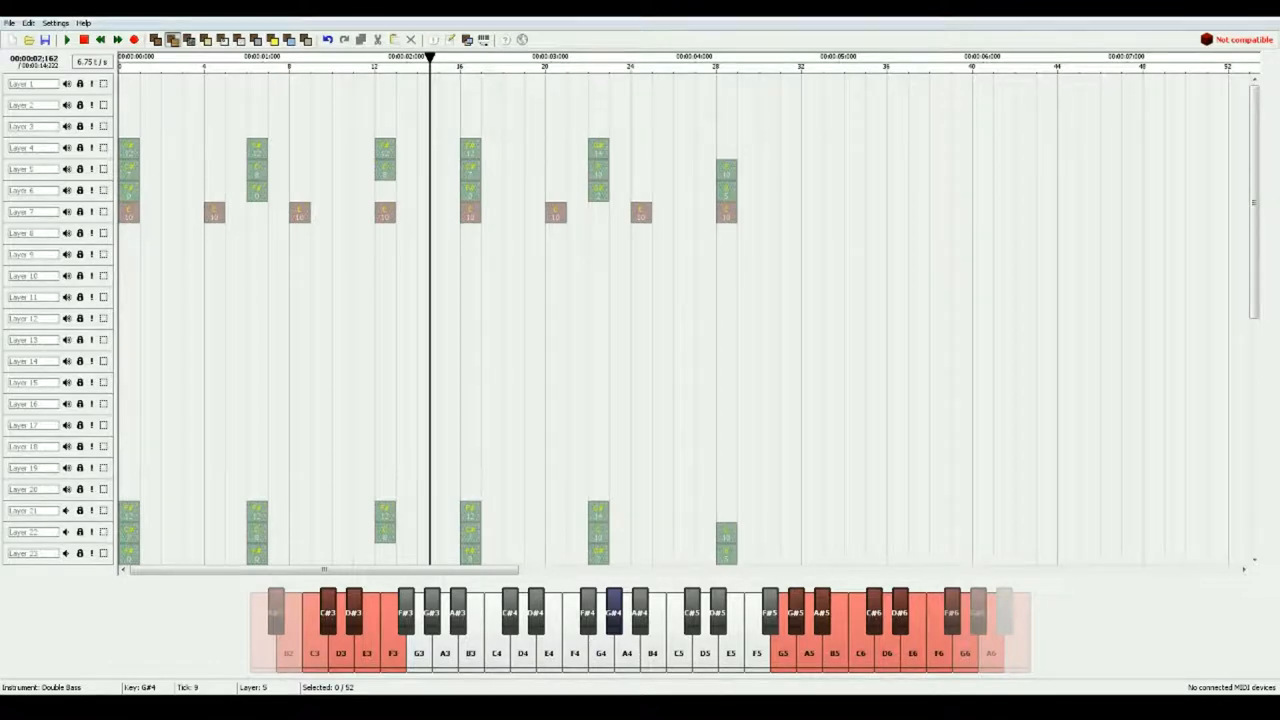
key(u)
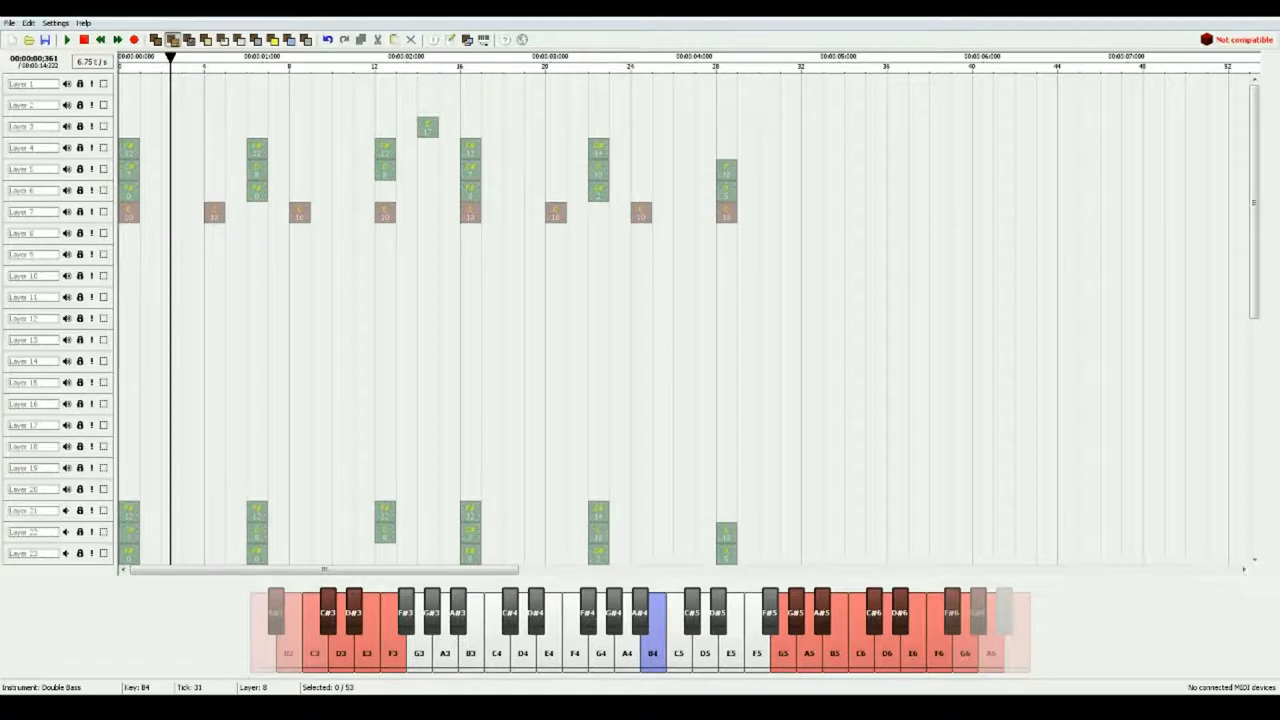
Add an E melody note on Layer 3 at tick 20 and play it back.
click(532, 62)
click(627, 650)
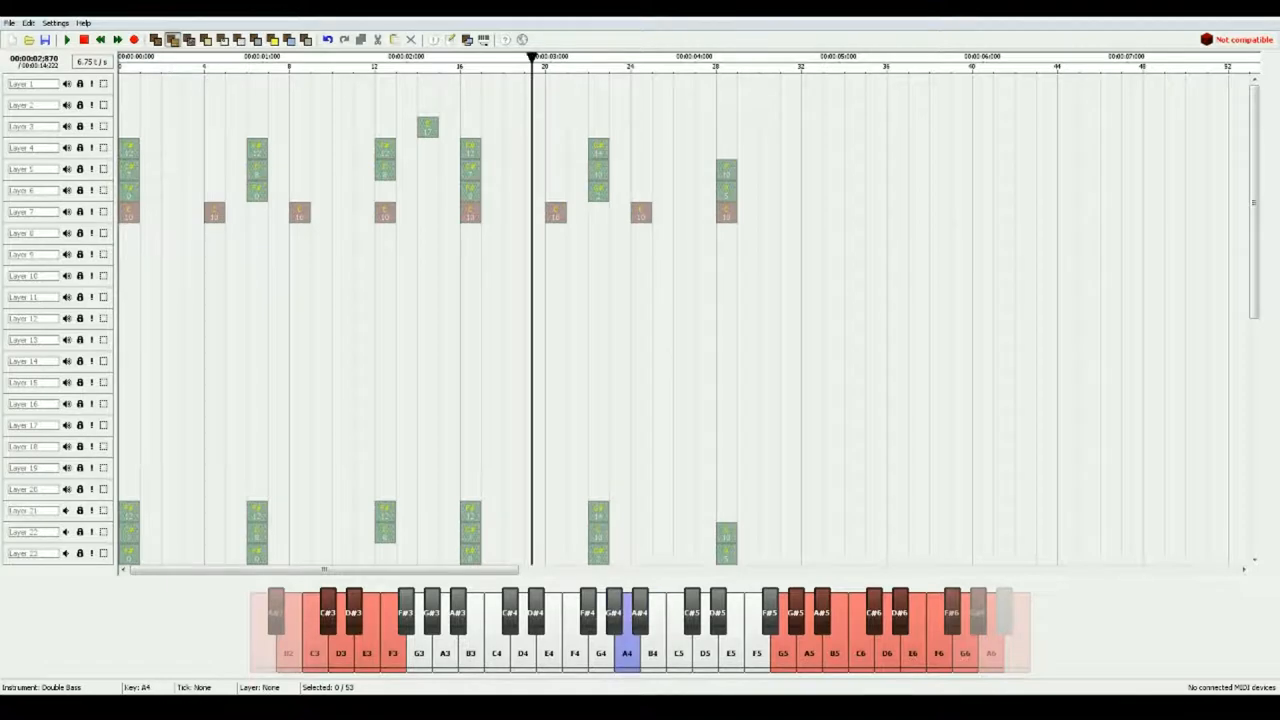
click(555, 127)
key(space)
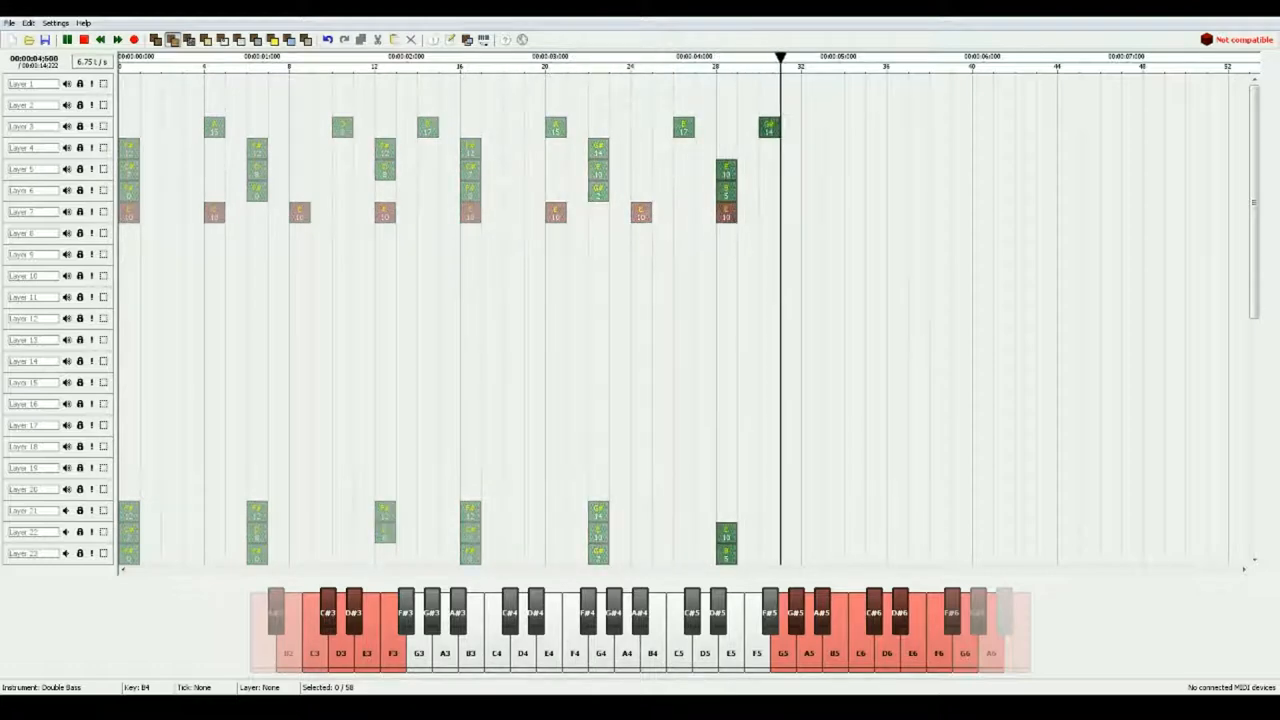
key(space)
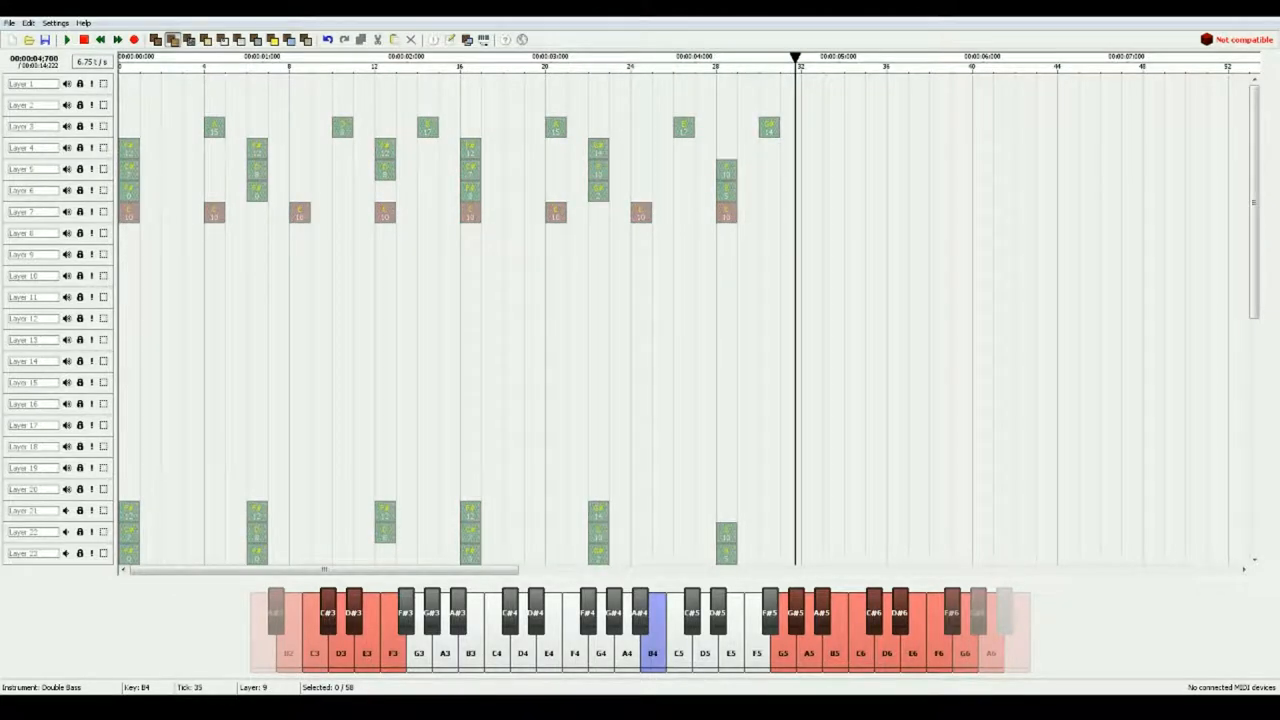
Select layers 3–7, paste the pattern again from tick 32, and play the whole song.
drag(866, 232, 128, 128)
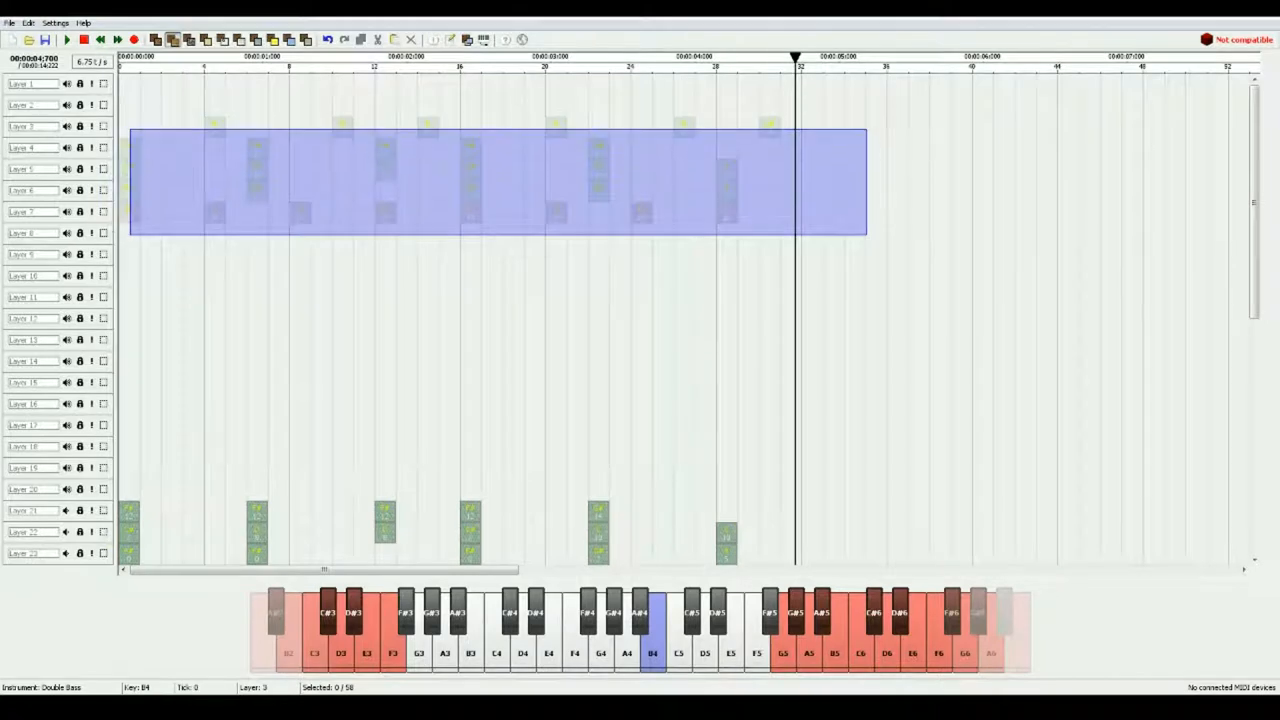
key(ctrl+v)
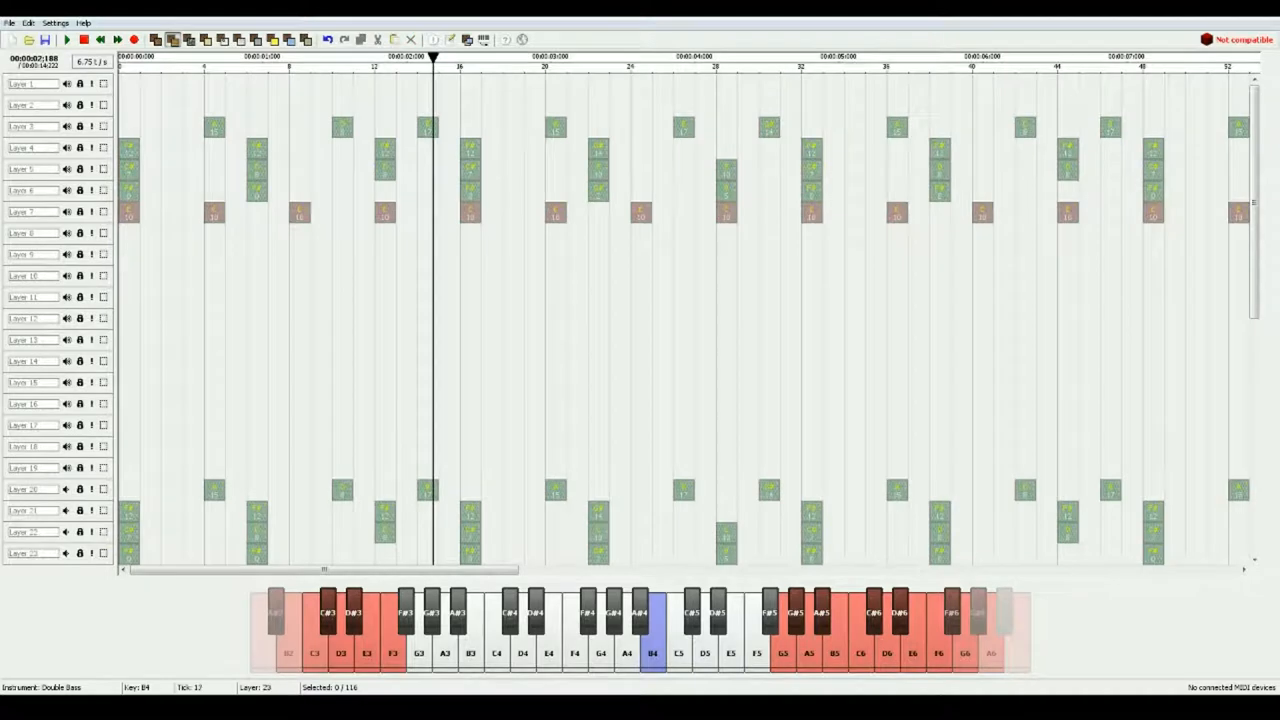
mouse_move(324, 569)
mouse_down()
mouse_move(340, 569)
mouse_move(324, 569)
mouse_up()
click(150, 57)
click(67, 39)
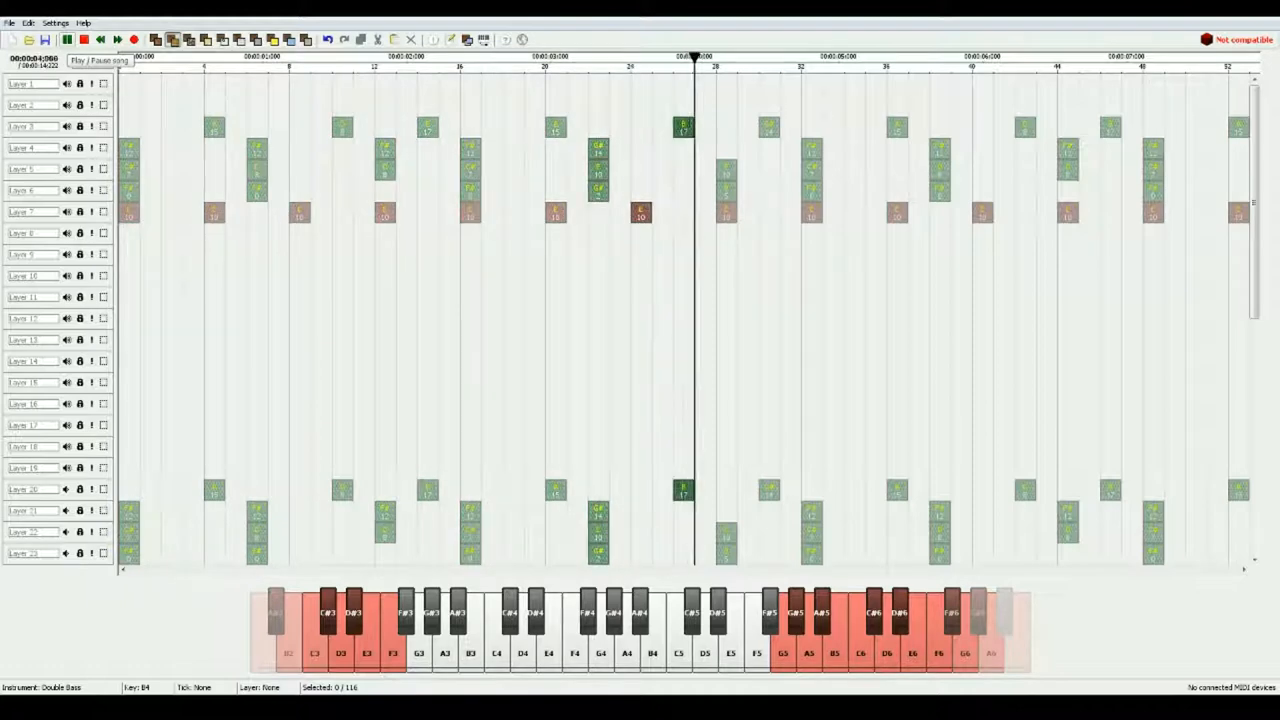
click(67, 39)
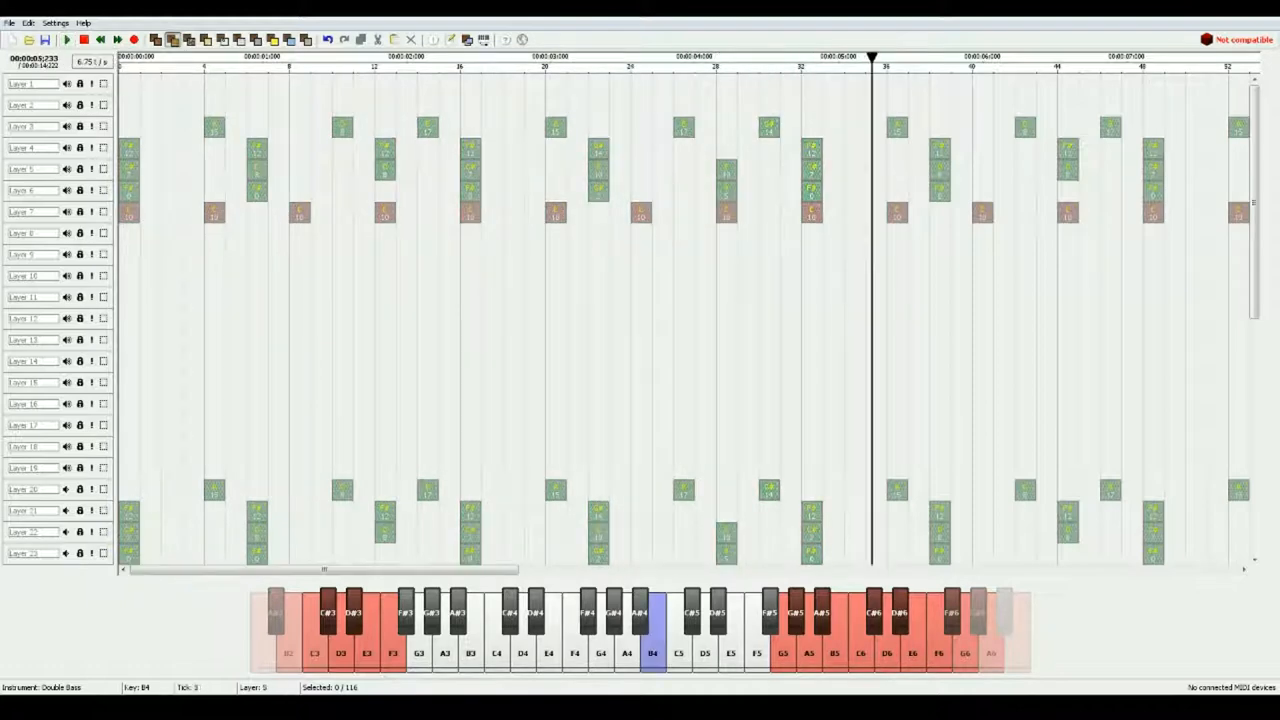
drag(323, 569, 572, 569)
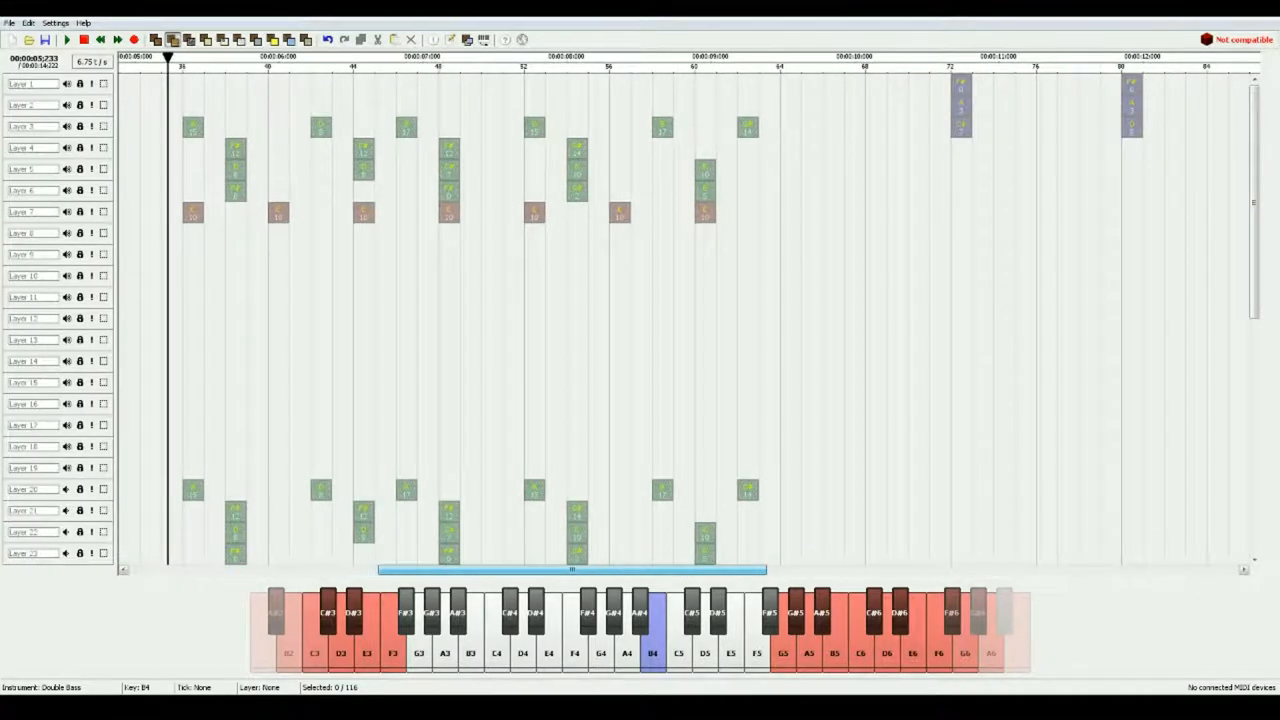
Add a B5 note on Layer 23 at tick 60 and Click hits on Layer 6 at ticks 36, 44, 52, 60.
click(705, 553)
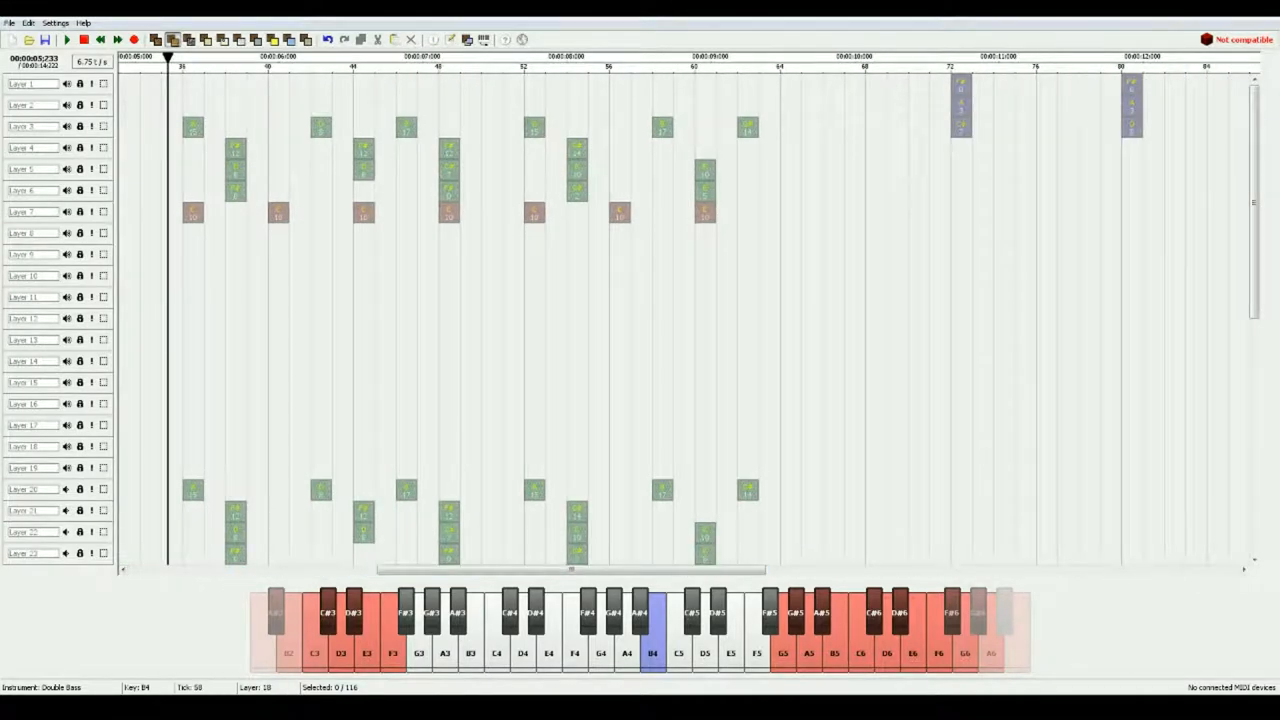
drag(571, 569, 618, 569)
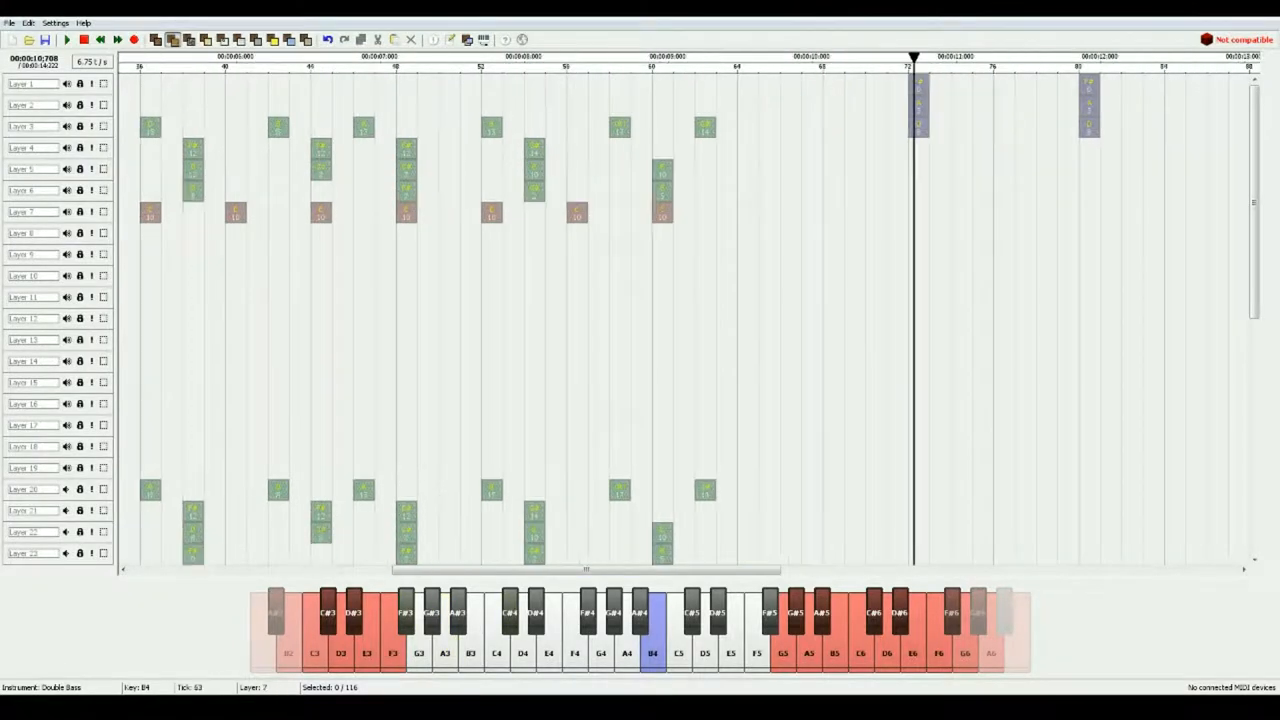
mouse_move(140, 215)
mouse_down()
mouse_move(906, 168)
mouse_move(1250, 124)
mouse_up()
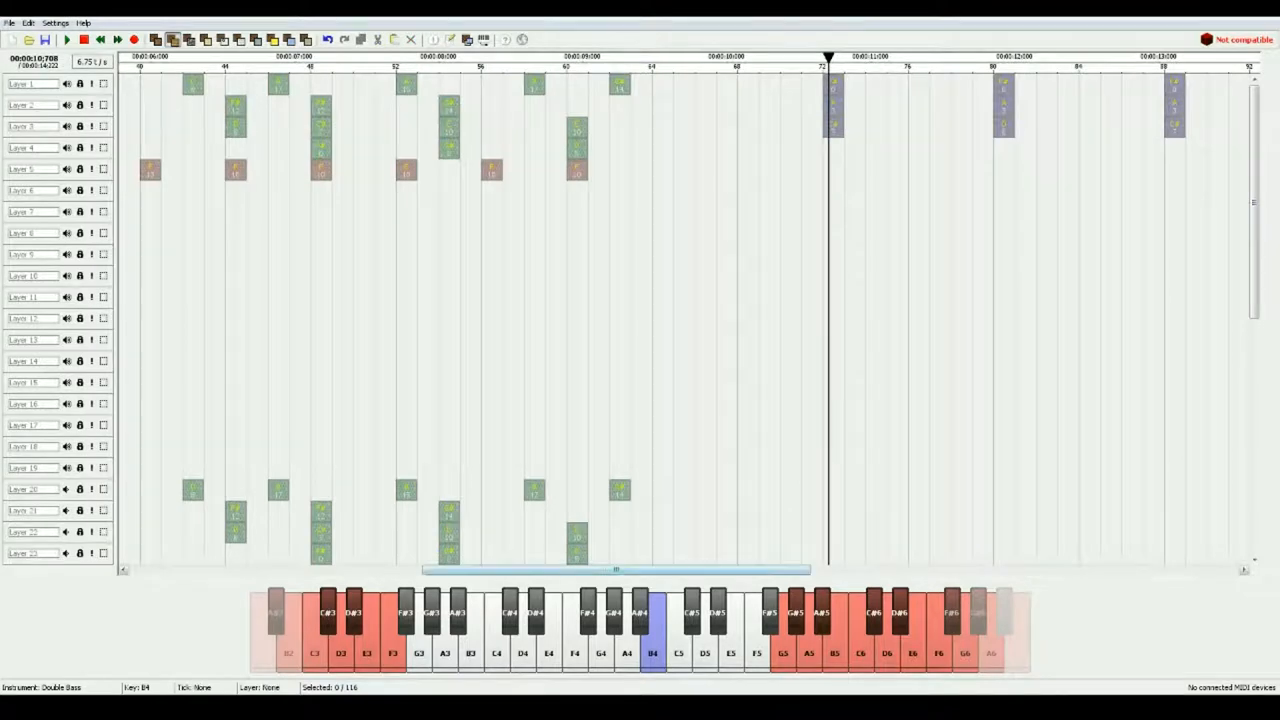
drag(615, 569, 323, 569)
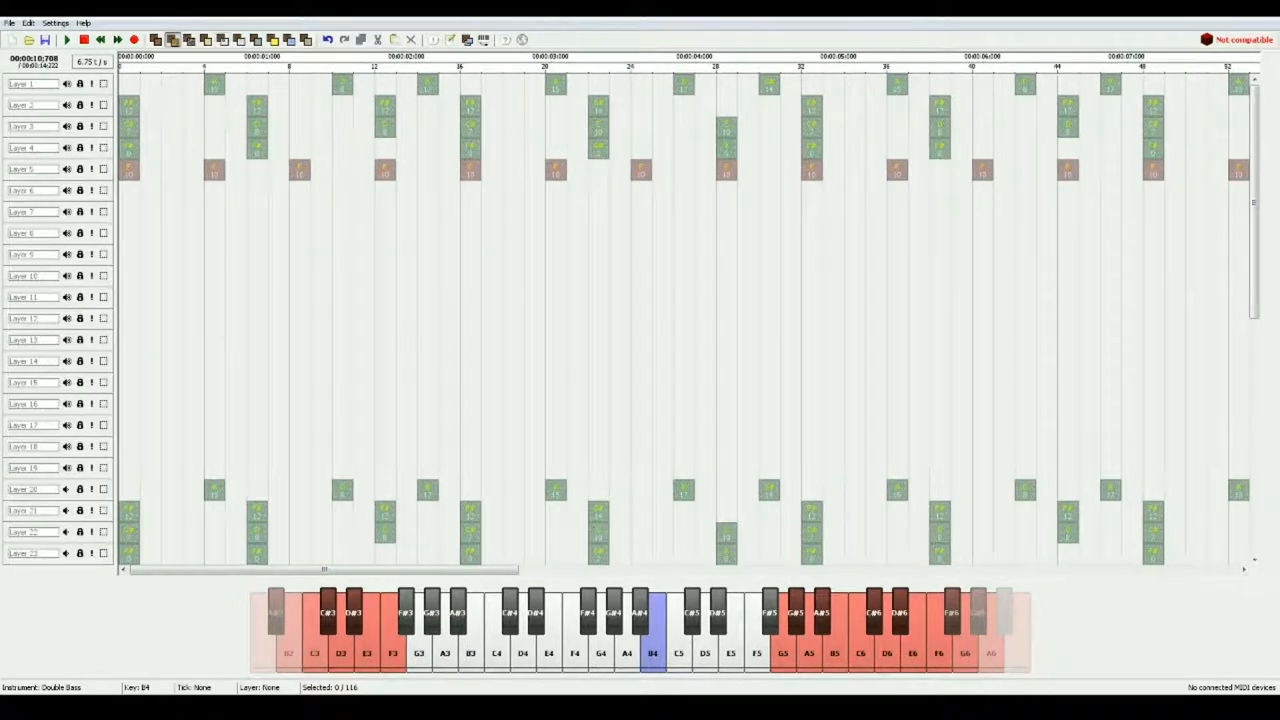
click(222, 40)
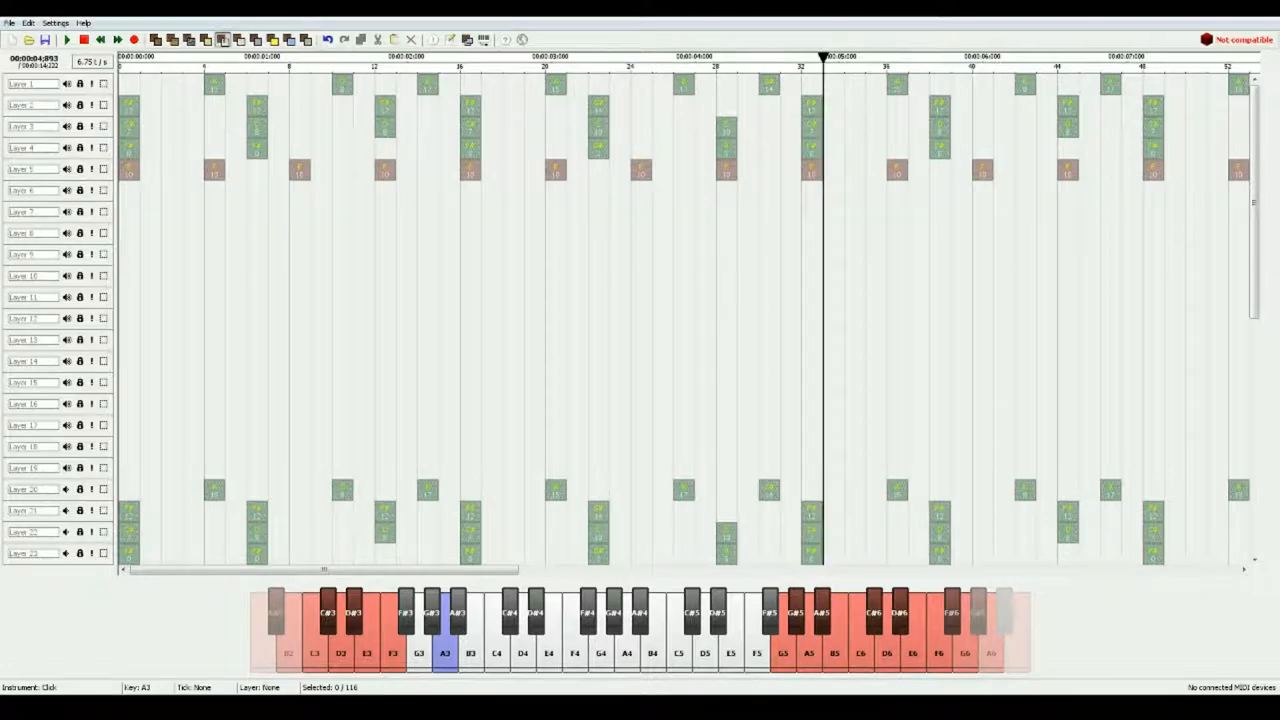
drag(828, 60, 800, 60)
drag(323, 569, 496, 569)
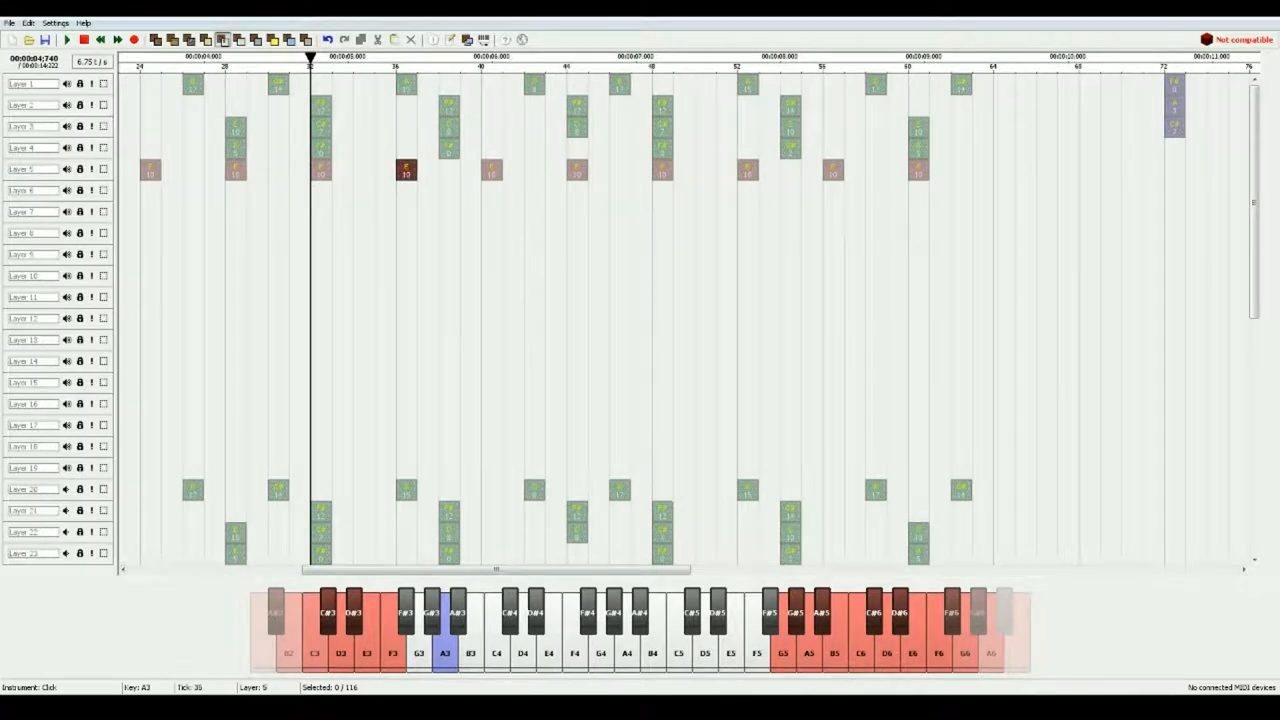
click(406, 190)
click(577, 190)
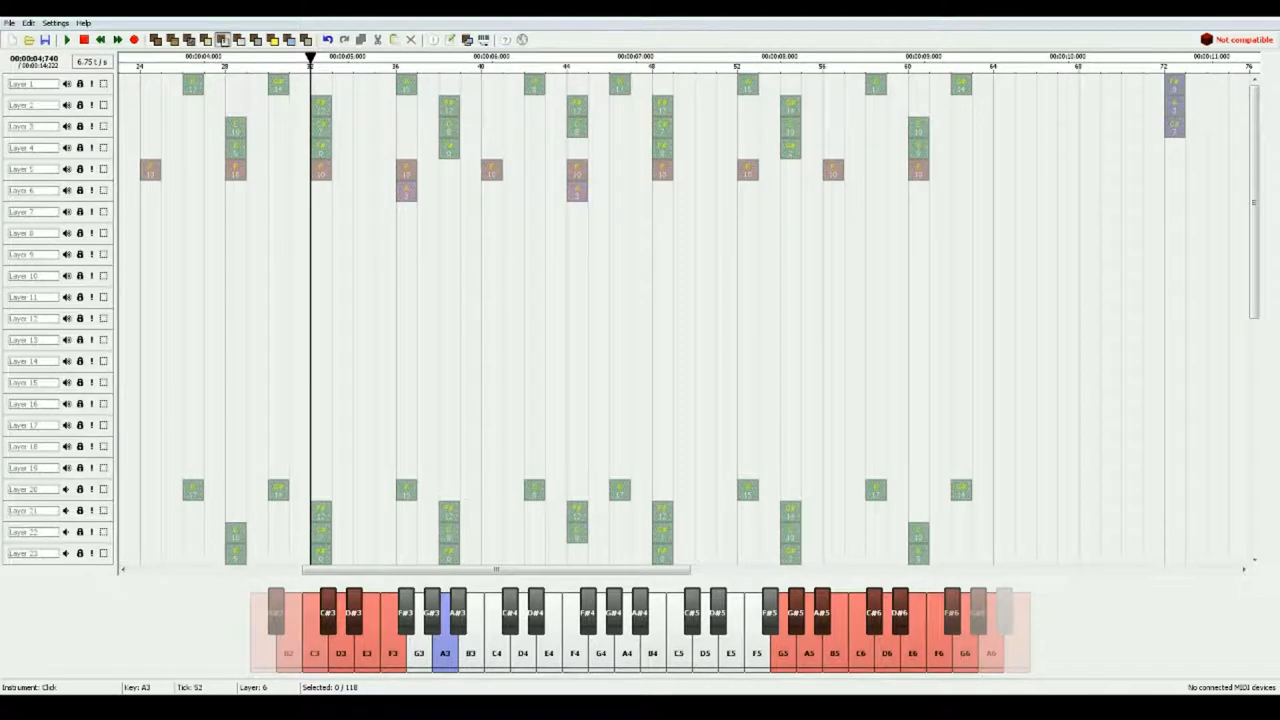
click(748, 190)
click(918, 190)
drag(496, 569, 598, 569)
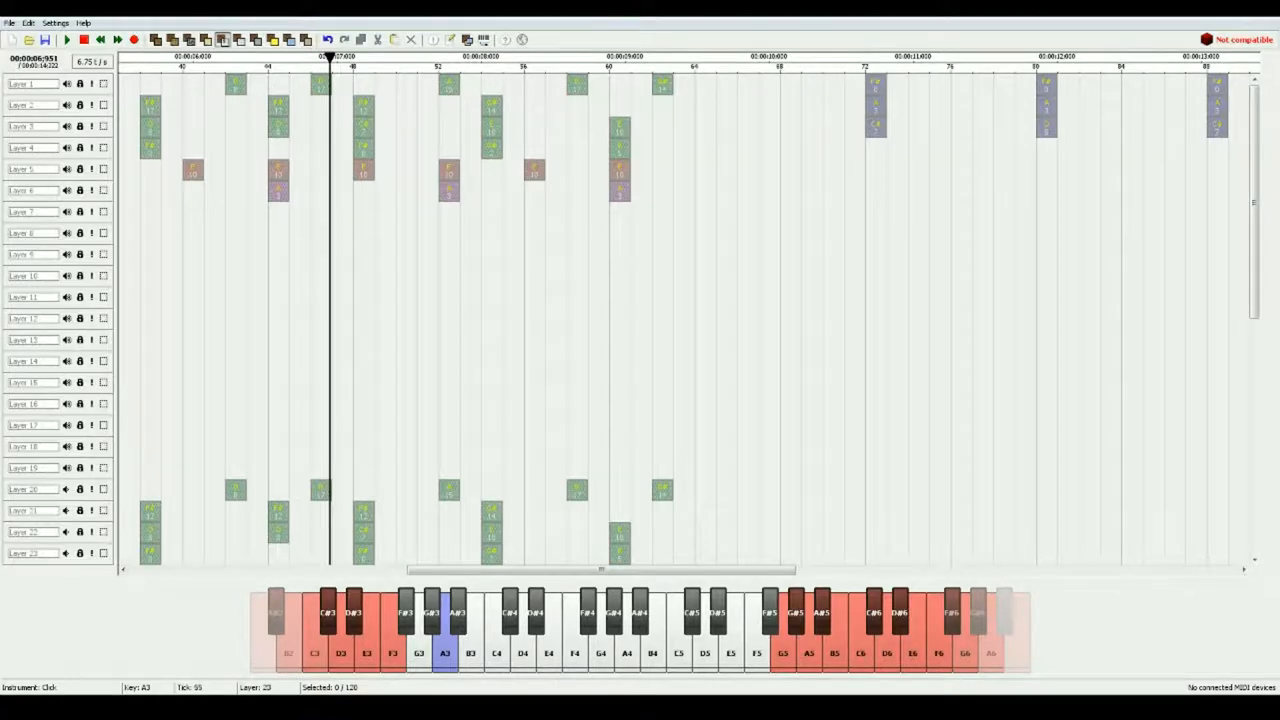
mouse_move(601, 569)
mouse_down()
mouse_move(392, 569)
mouse_move(533, 569)
mouse_up()
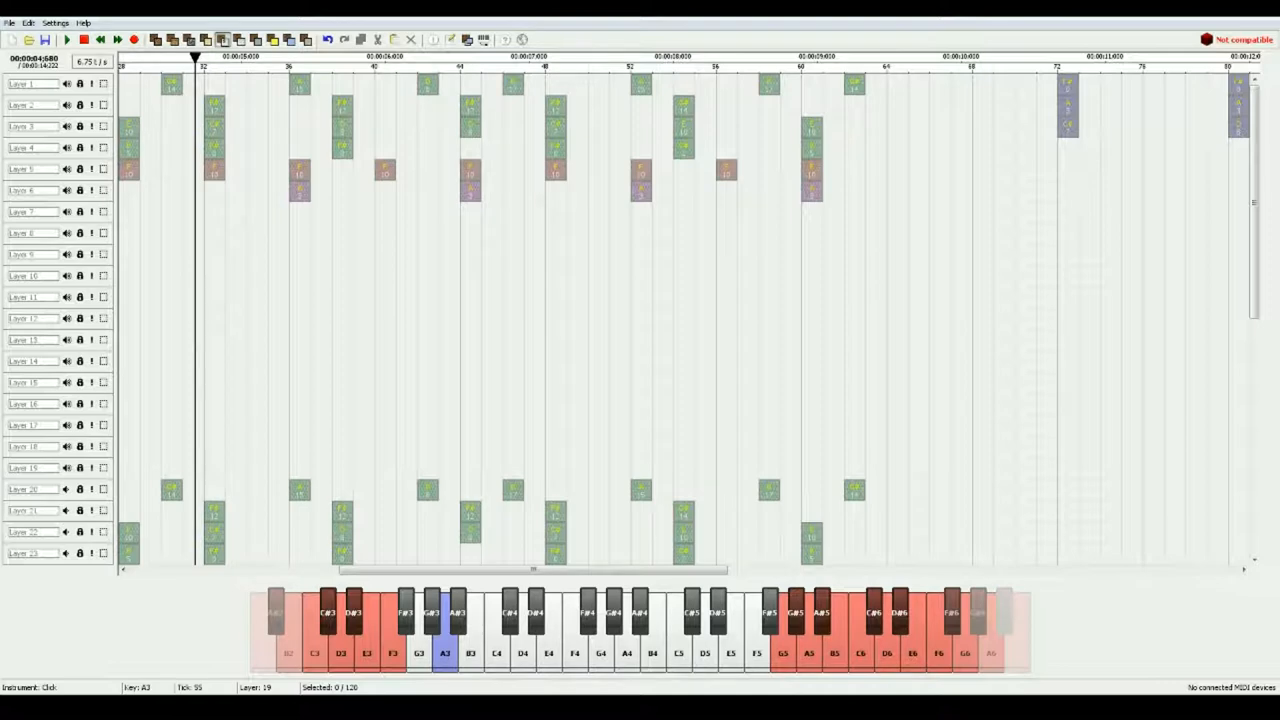
drag(533, 569, 714, 569)
Paste the copied pattern starting at tick 64 and drop it into place.
key(ctrl+v)
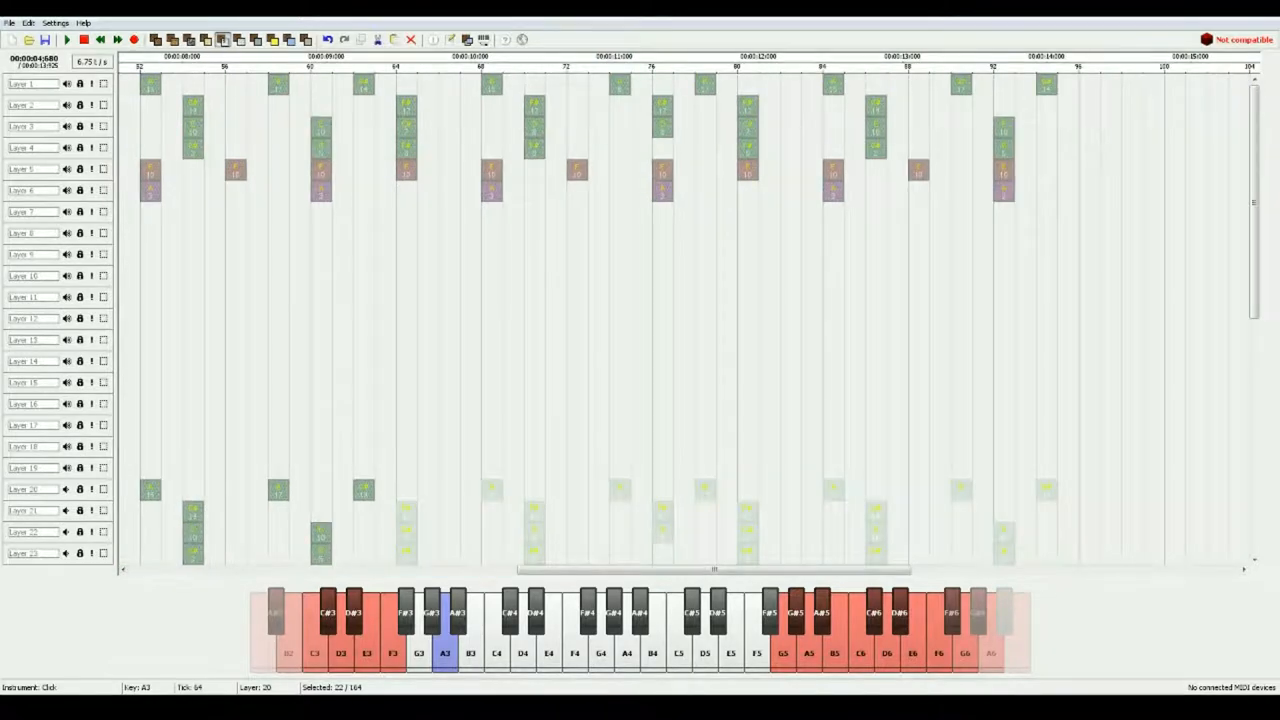
key(ctrl+d)
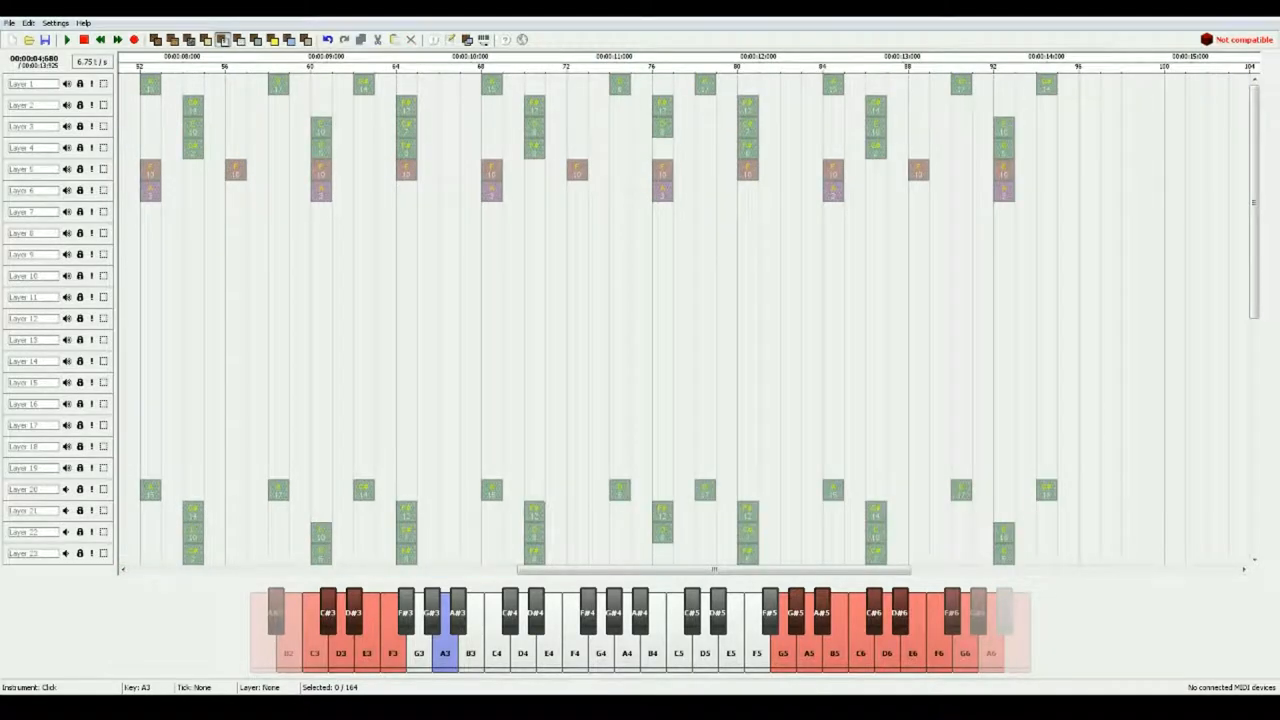
click(206, 39)
Settle the snare pitch on B3 after trying C4, F4 and D5.
key(q)
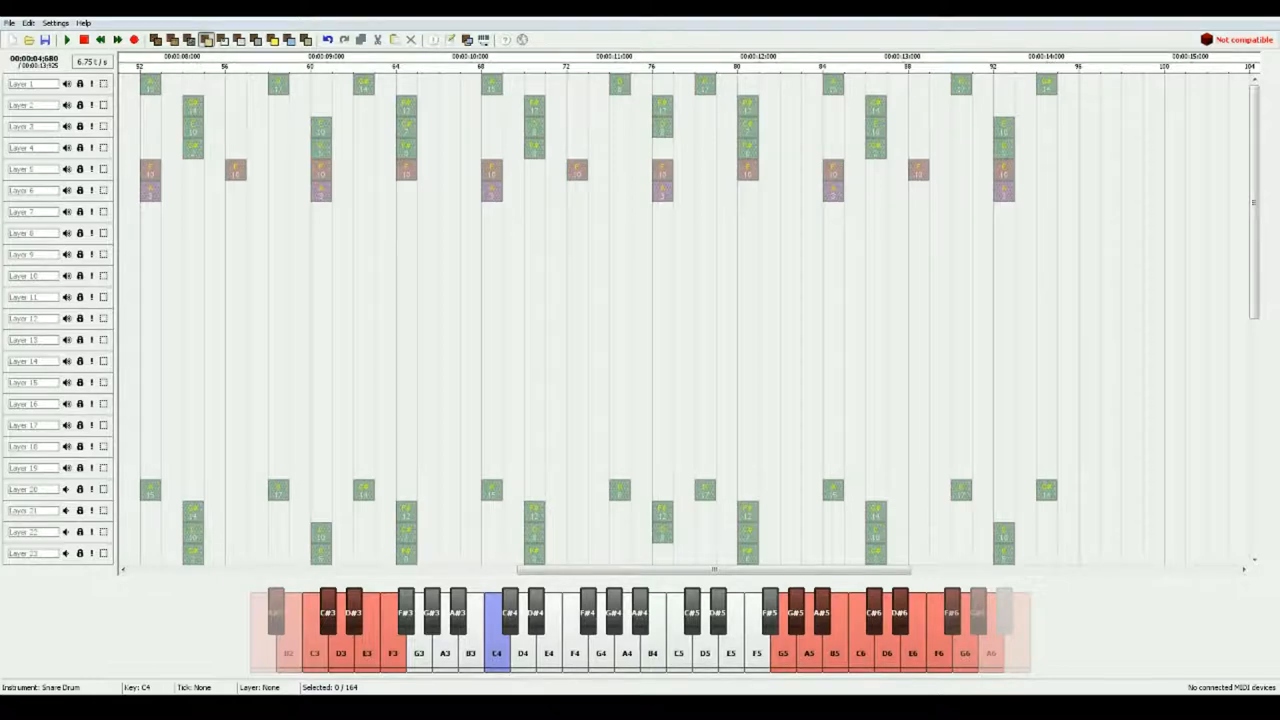
key(r)
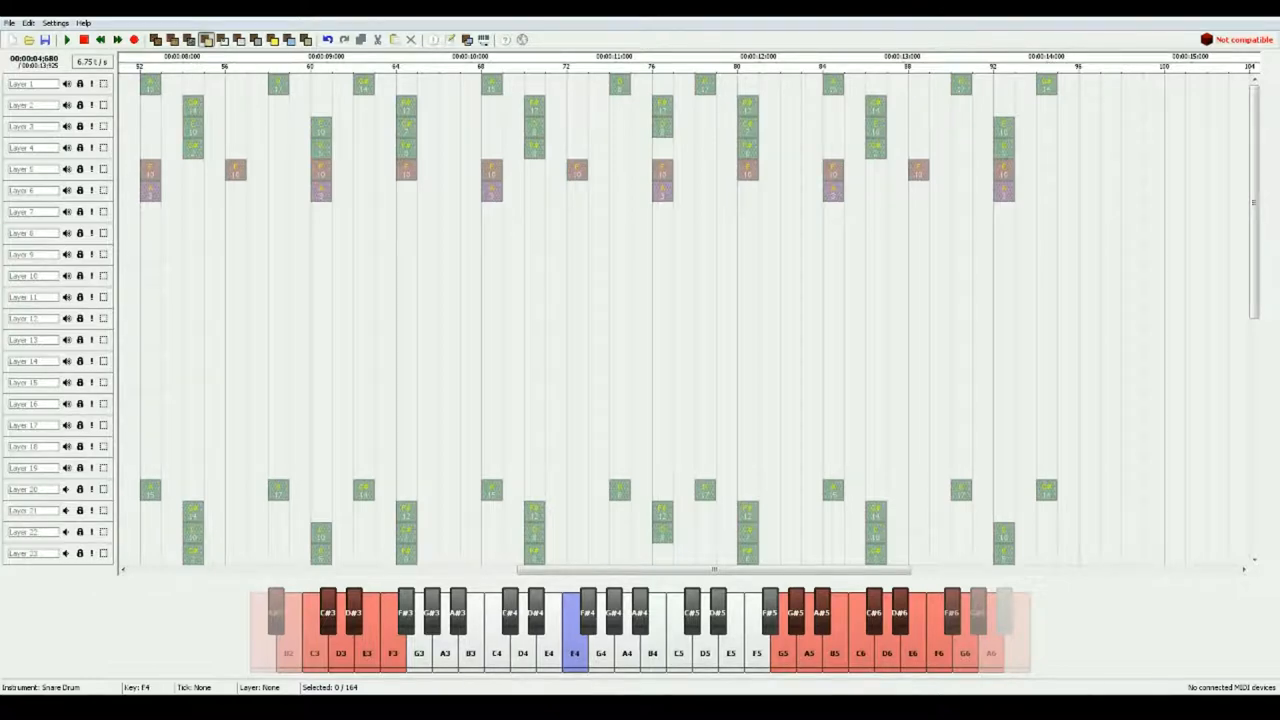
key(r)
key(w)
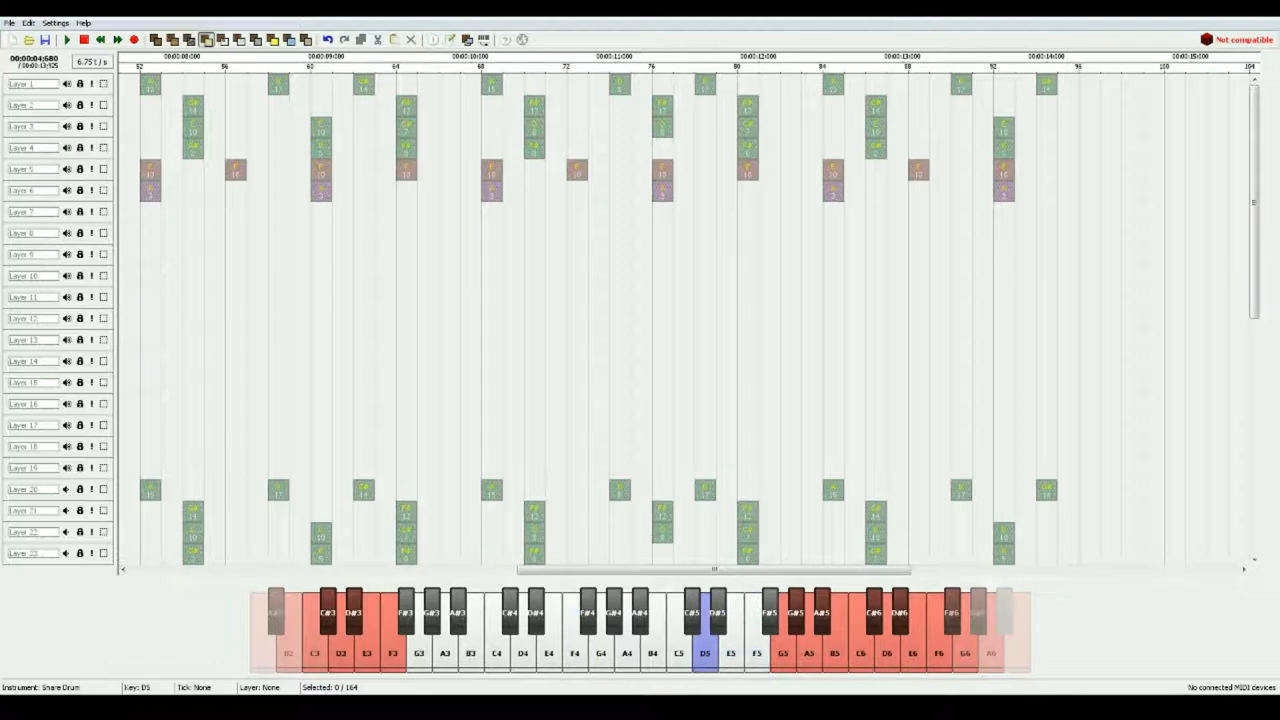
key(m)
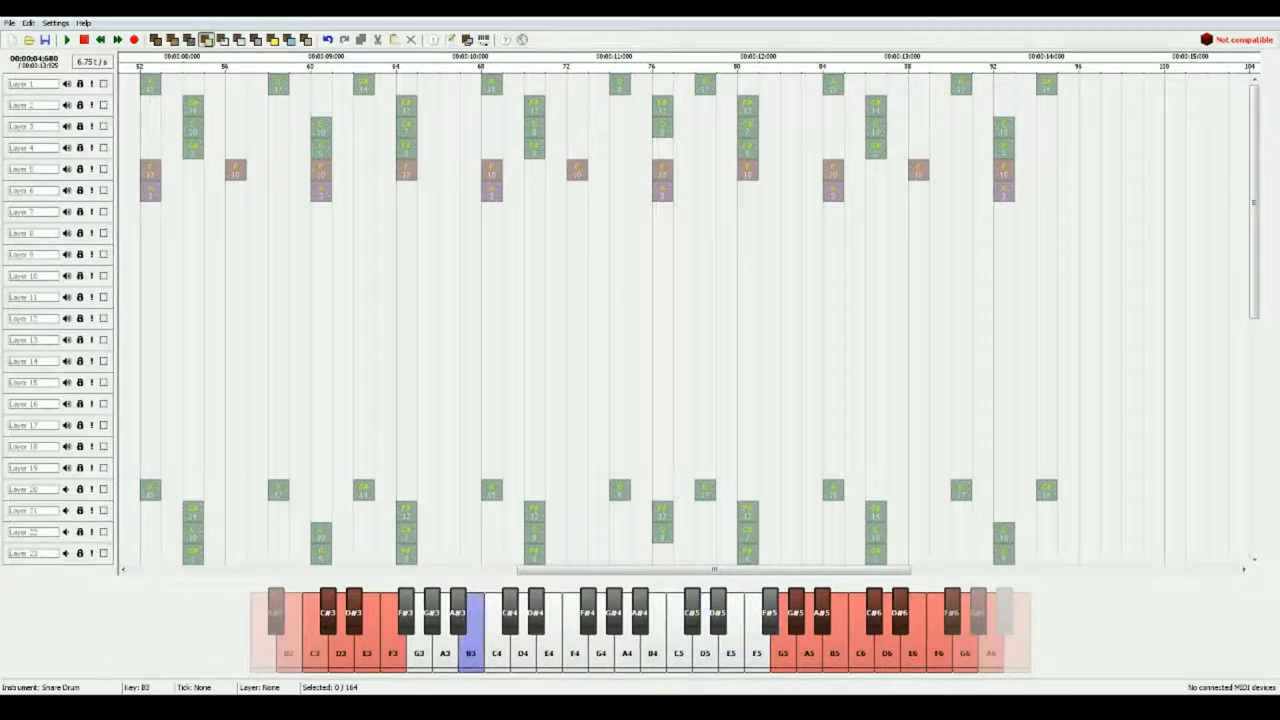
Place B3 snare hits on Layer 7 from tick 68 and play back from tick 63.
key(m)
key(m)
key(m)
key(m)
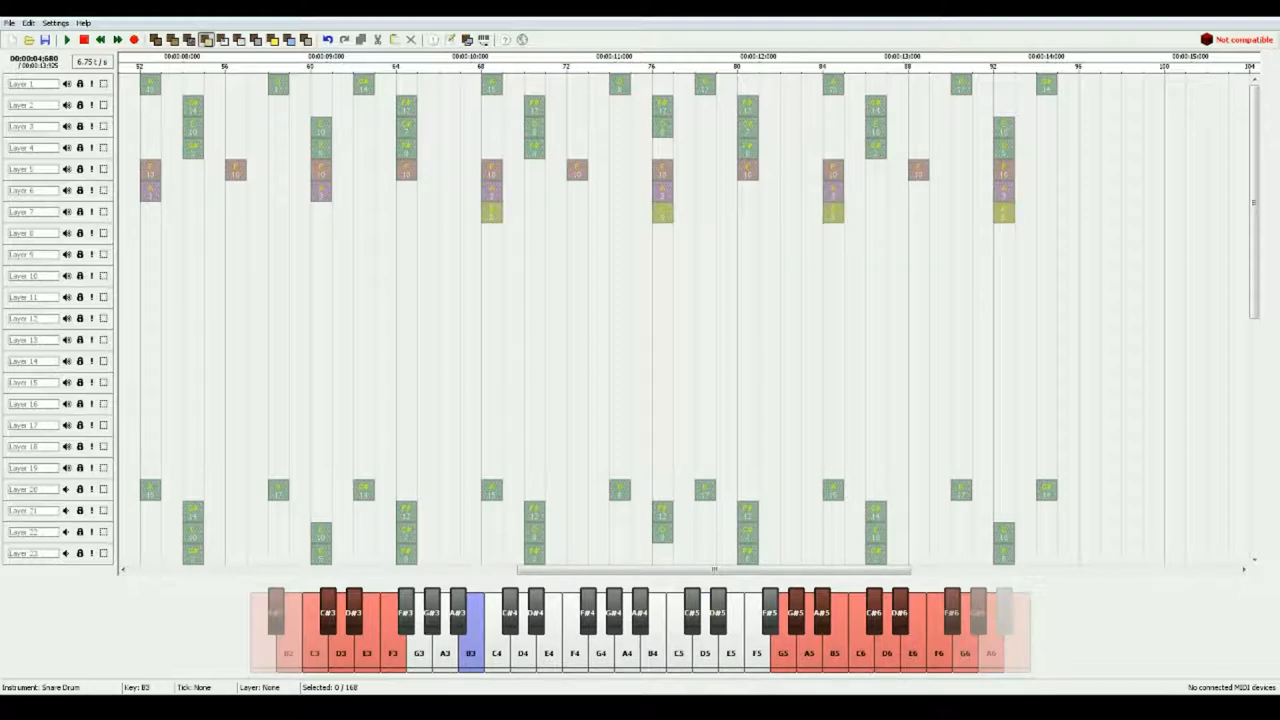
click(386, 60)
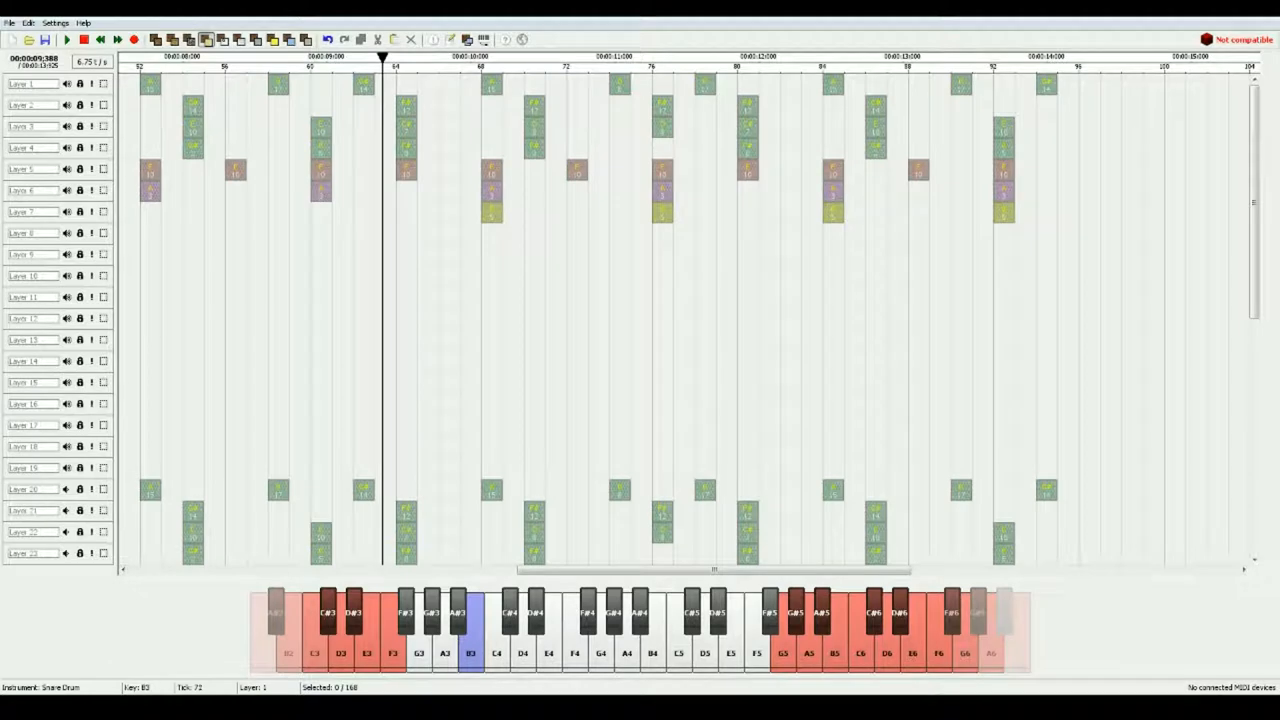
key(space)
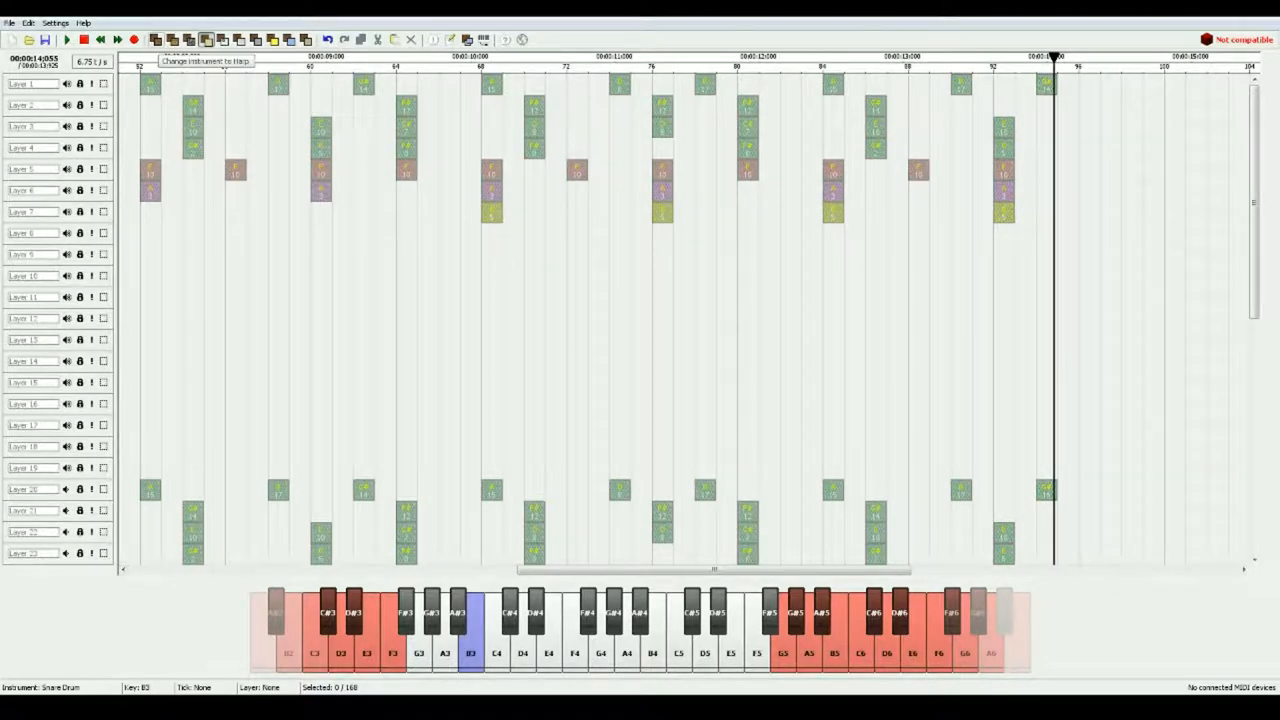
Place an F#3–A3–C#4 harp chord on Layers 8–10 at tick 64 and audition it.
click(156, 39)
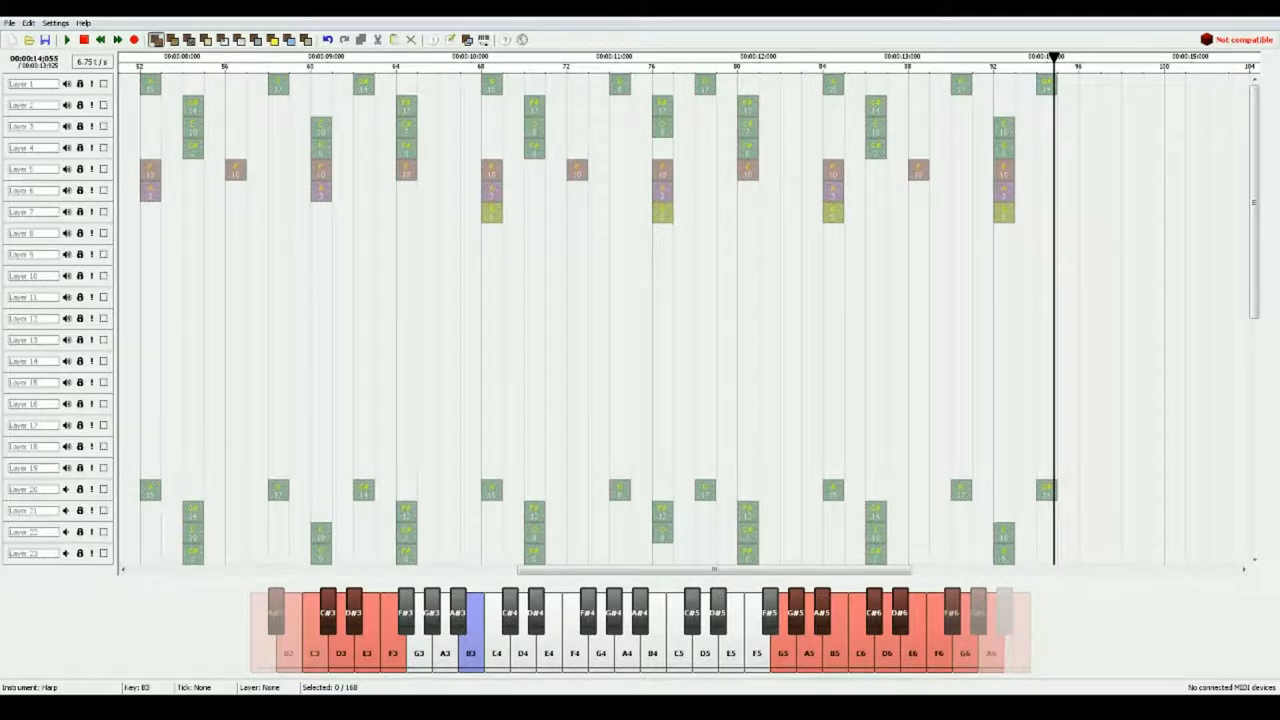
click(406, 233)
click(445, 640)
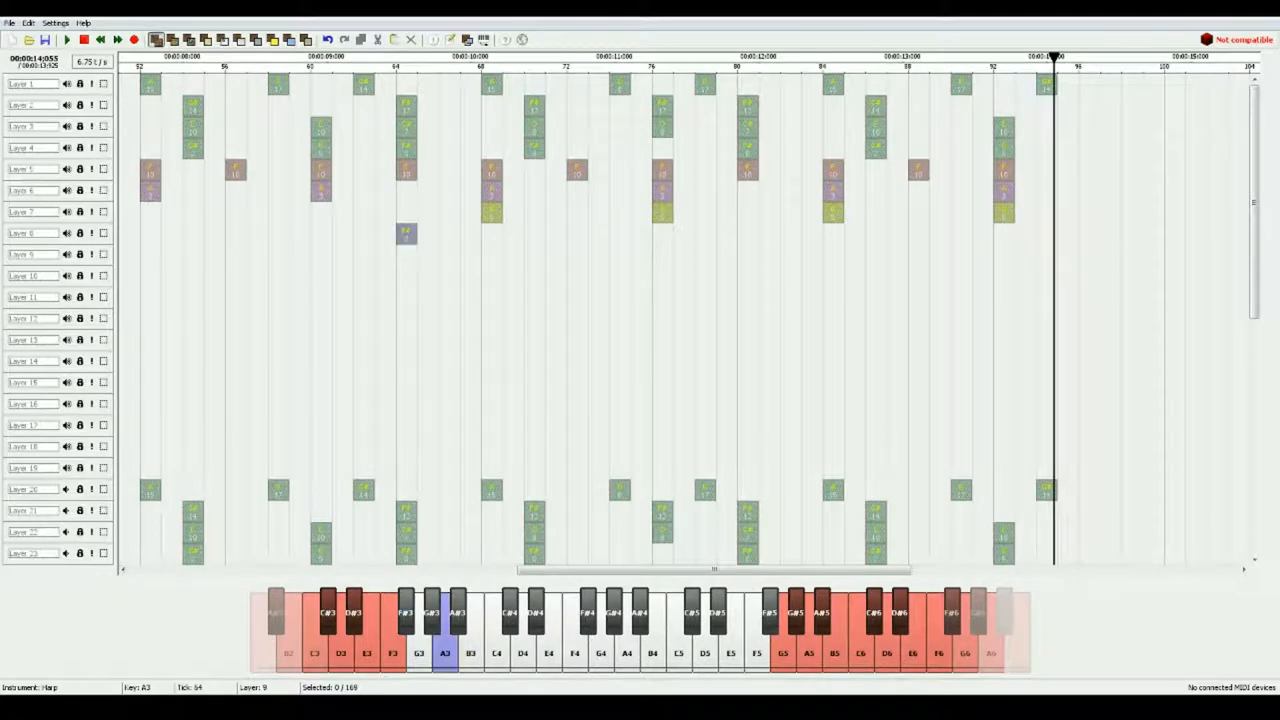
click(510, 612)
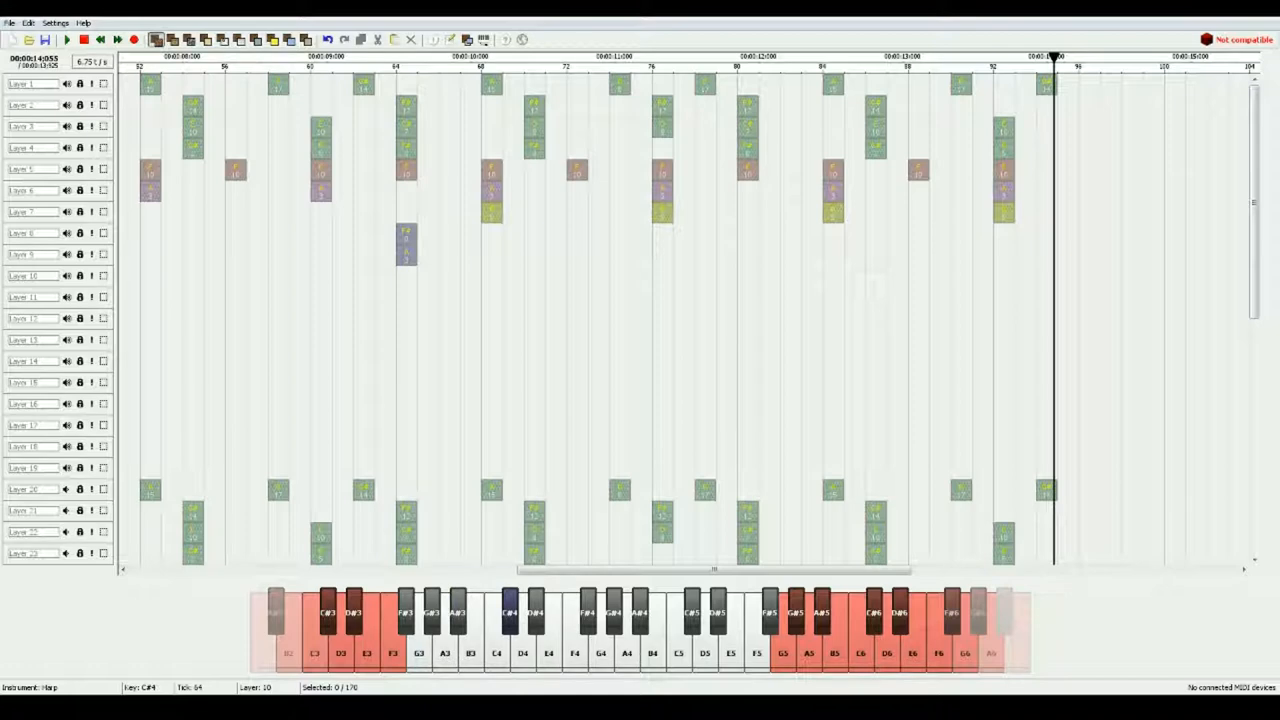
key(space)
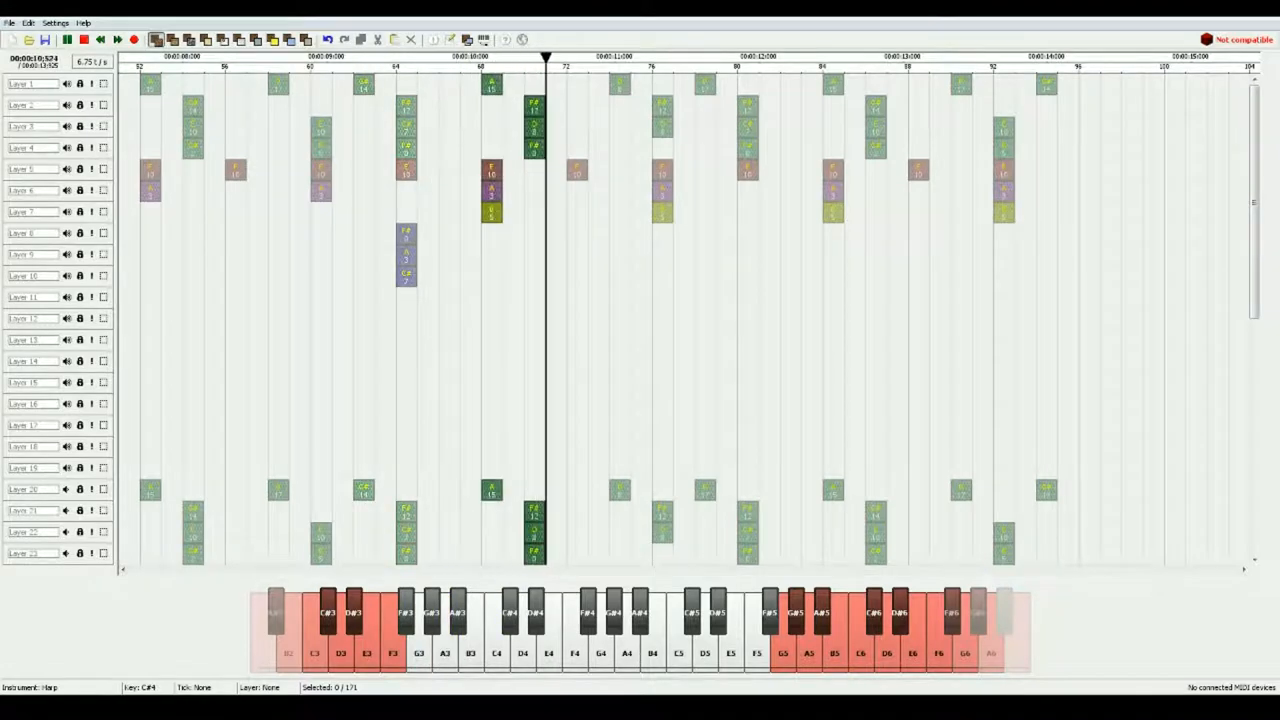
key(space)
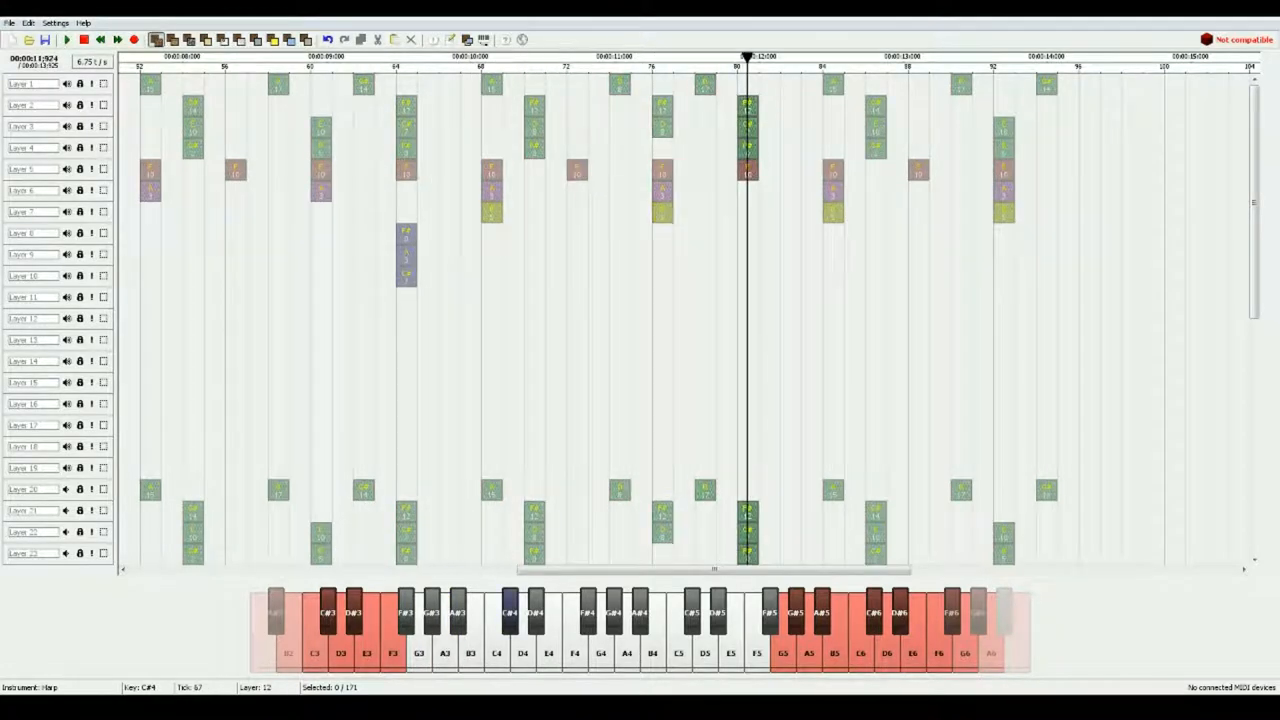
Copy the tick-64 chord and paste it at tick 80 and two later beats, then play the section.
drag(470, 318, 396, 224)
key(ctrl+c)
key(ctrl+v)
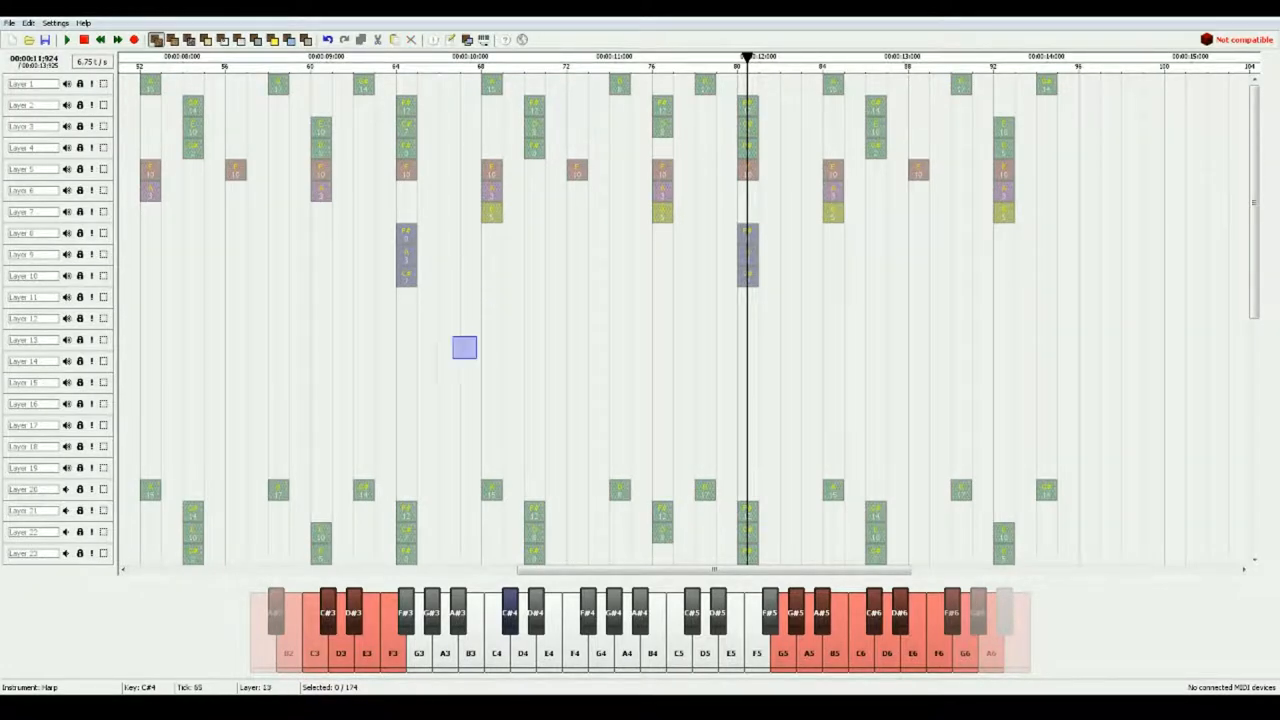
drag(470, 356, 396, 224)
key(ctrl+v)
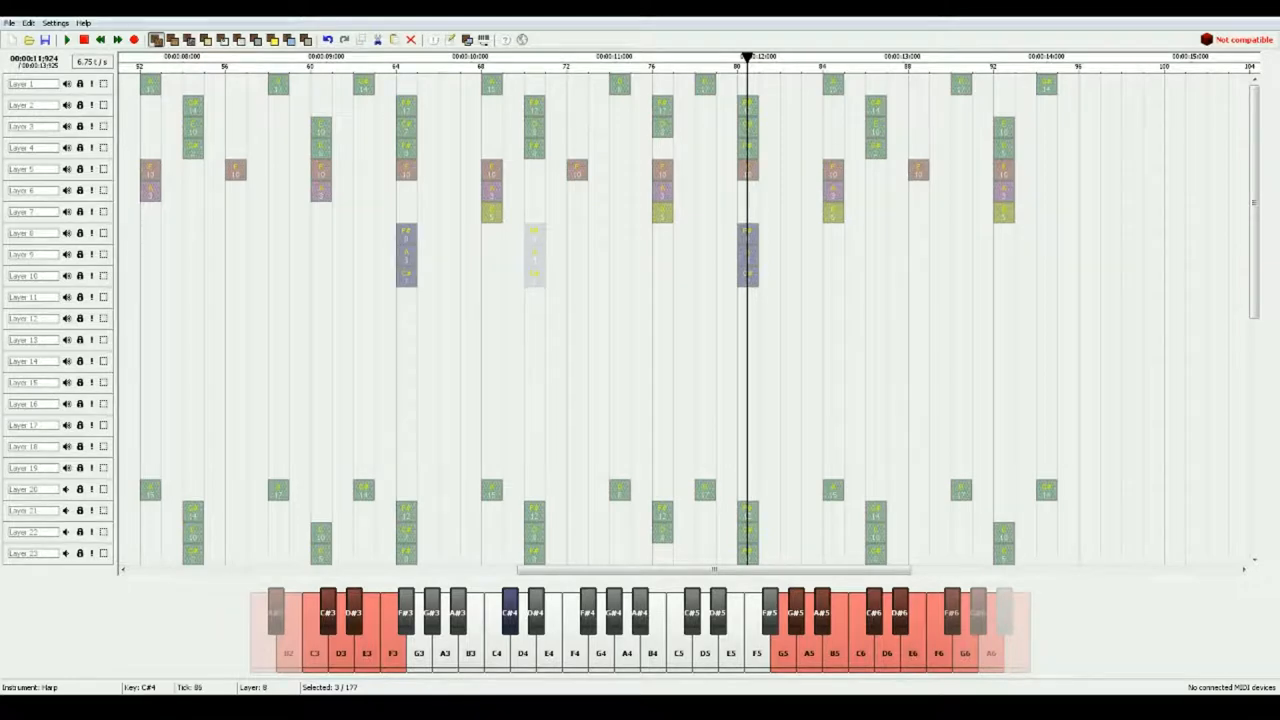
key(ctrl+v)
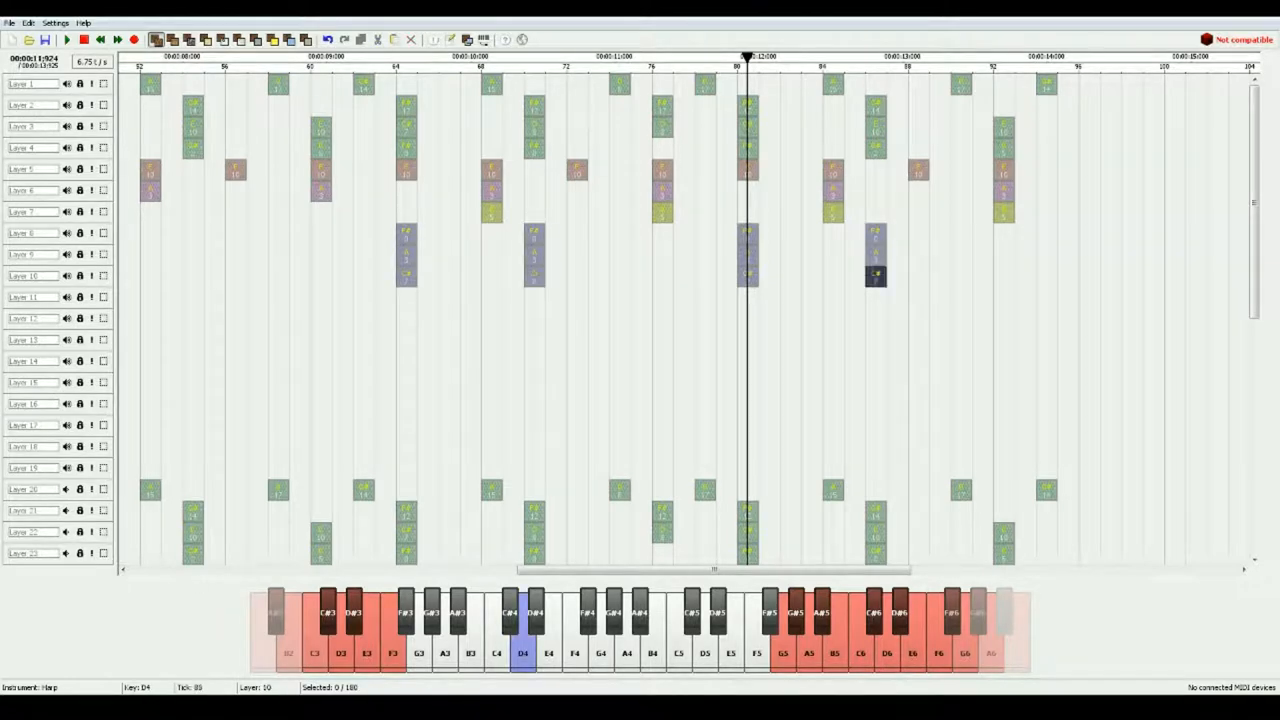
key(space)
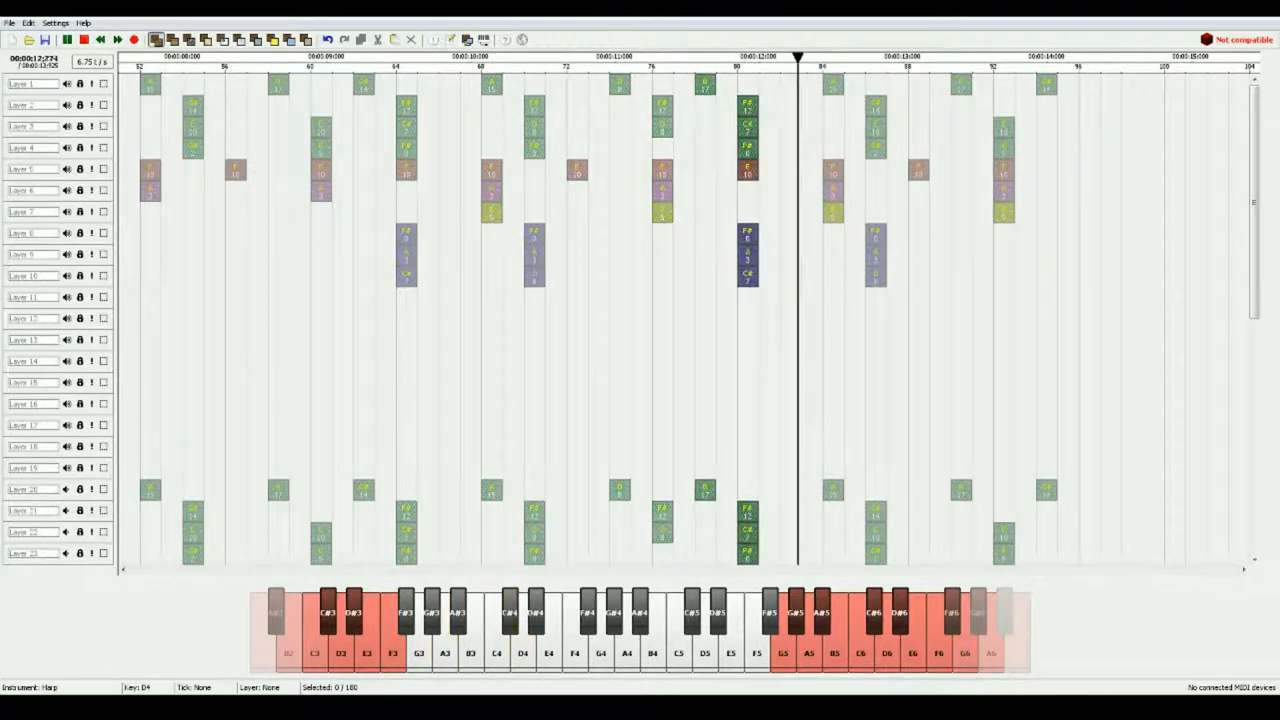
key(space)
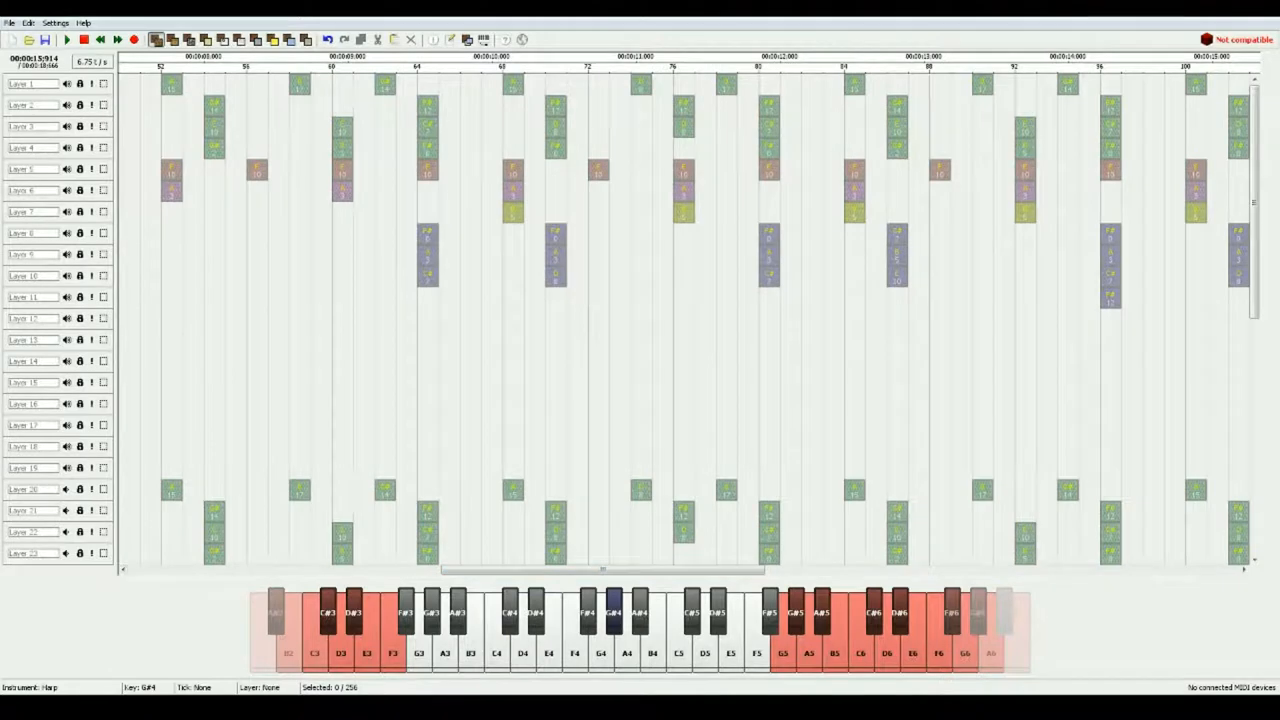
Place a harp melody note on Layer 11 at tick 122 and replay the passage.
key(space)
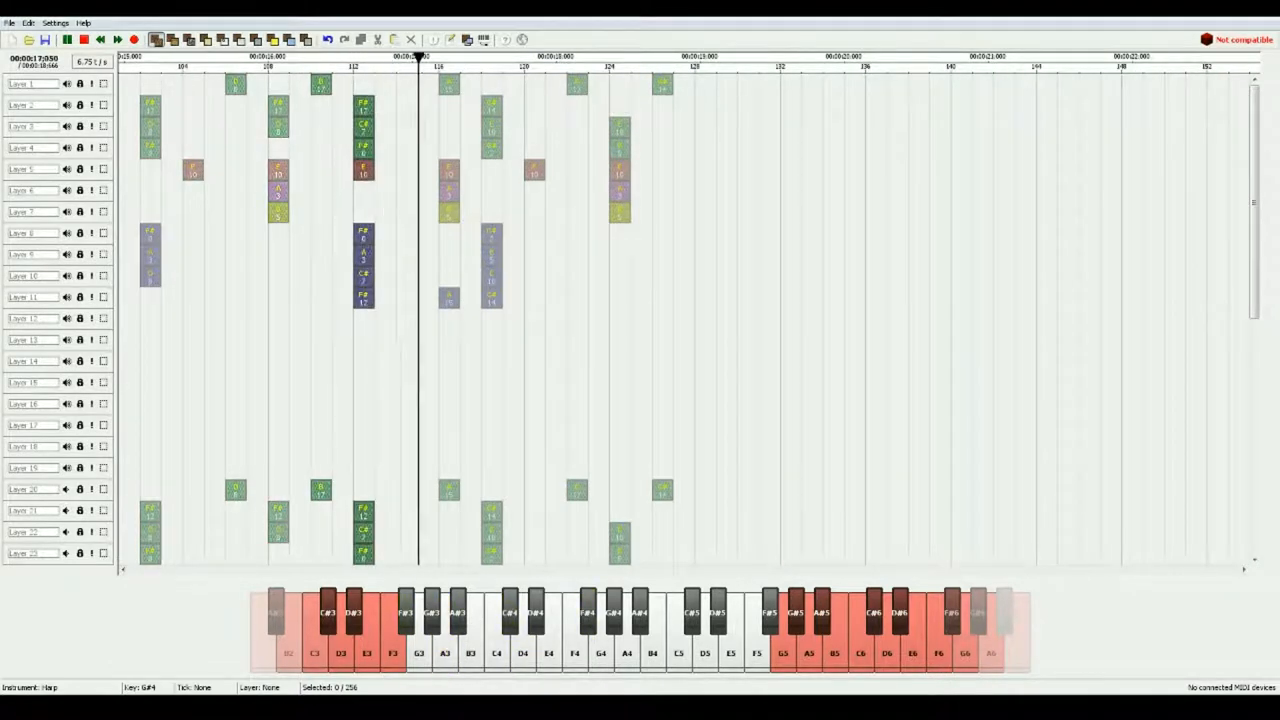
key(space)
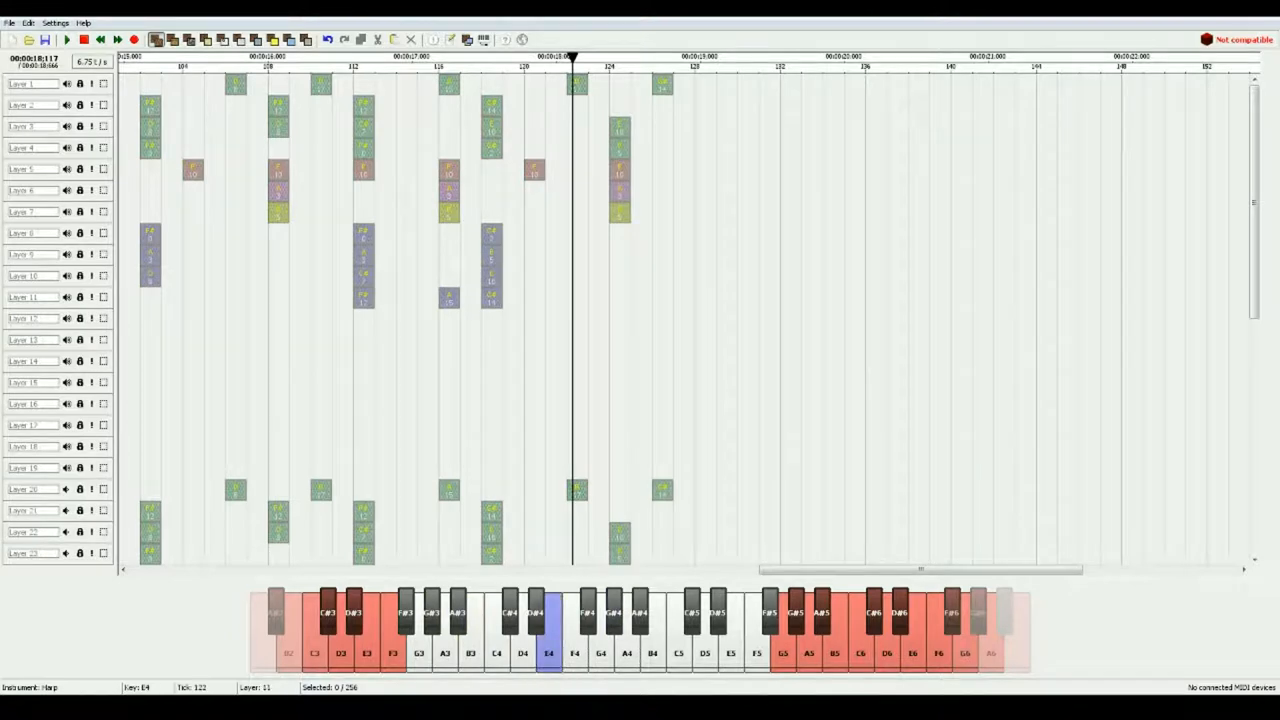
click(577, 298)
key(space)
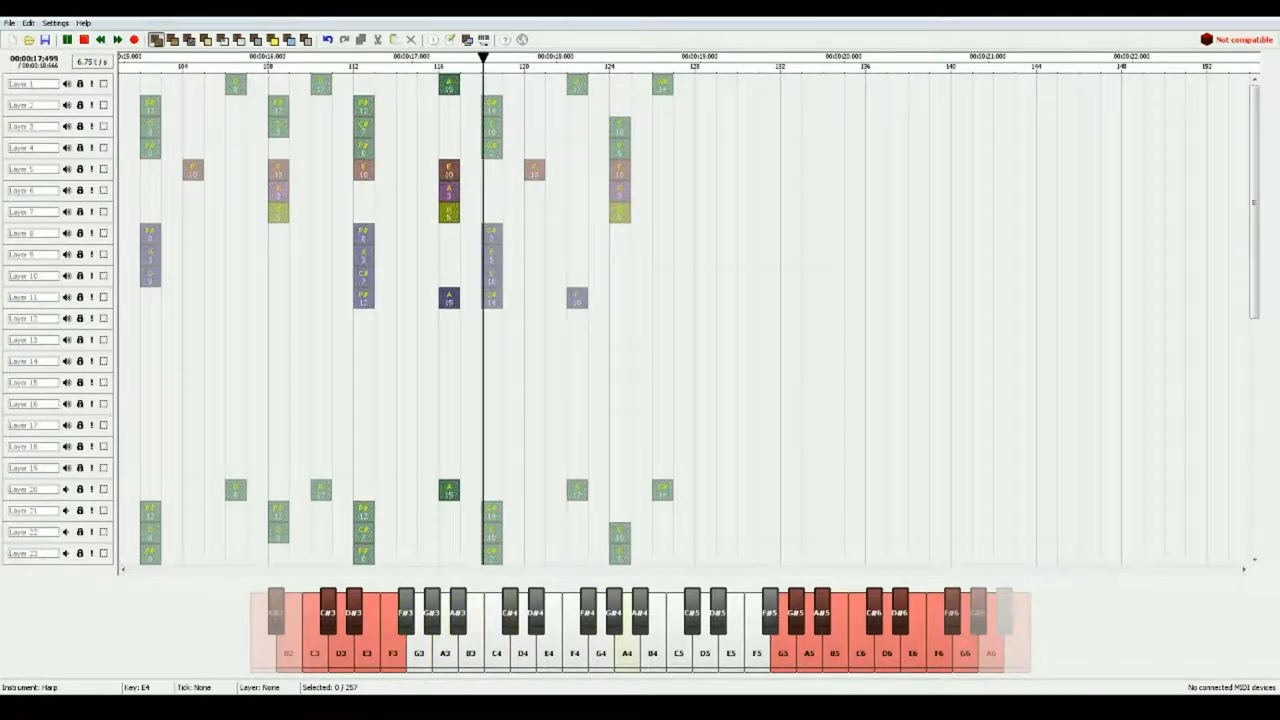
key(space)
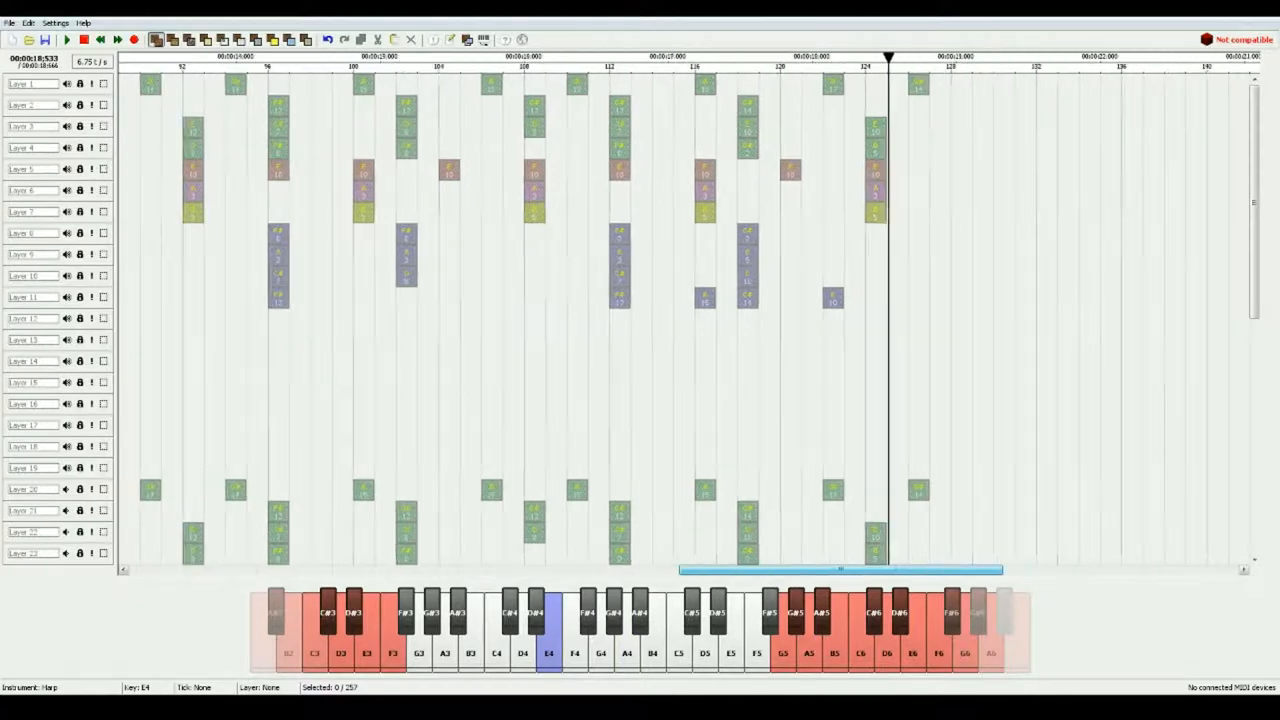
scroll(687, 310, left, 3)
scroll(687, 310, left, 3)
scroll(687, 310, left, 3)
scroll(687, 310, left, 3)
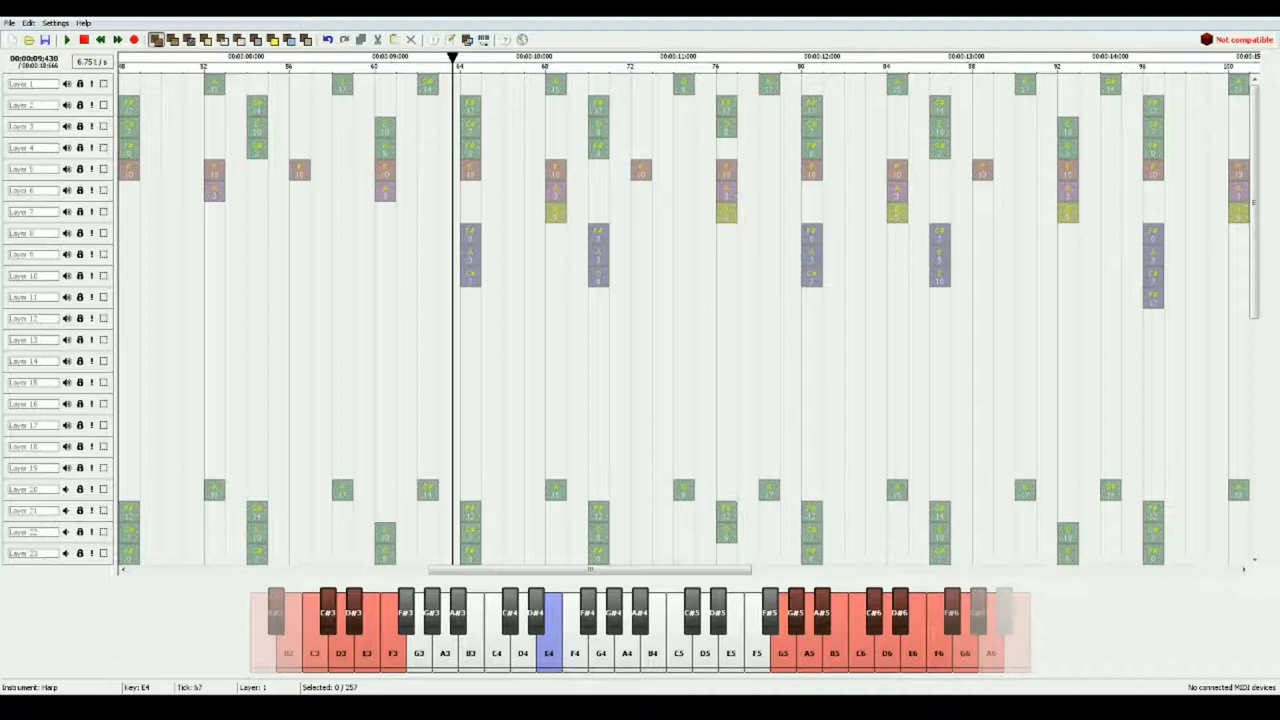
Add Layer 11 melody notes across ticks 66–80, restoring the tick-73 note after deleting it, and play back.
key(space)
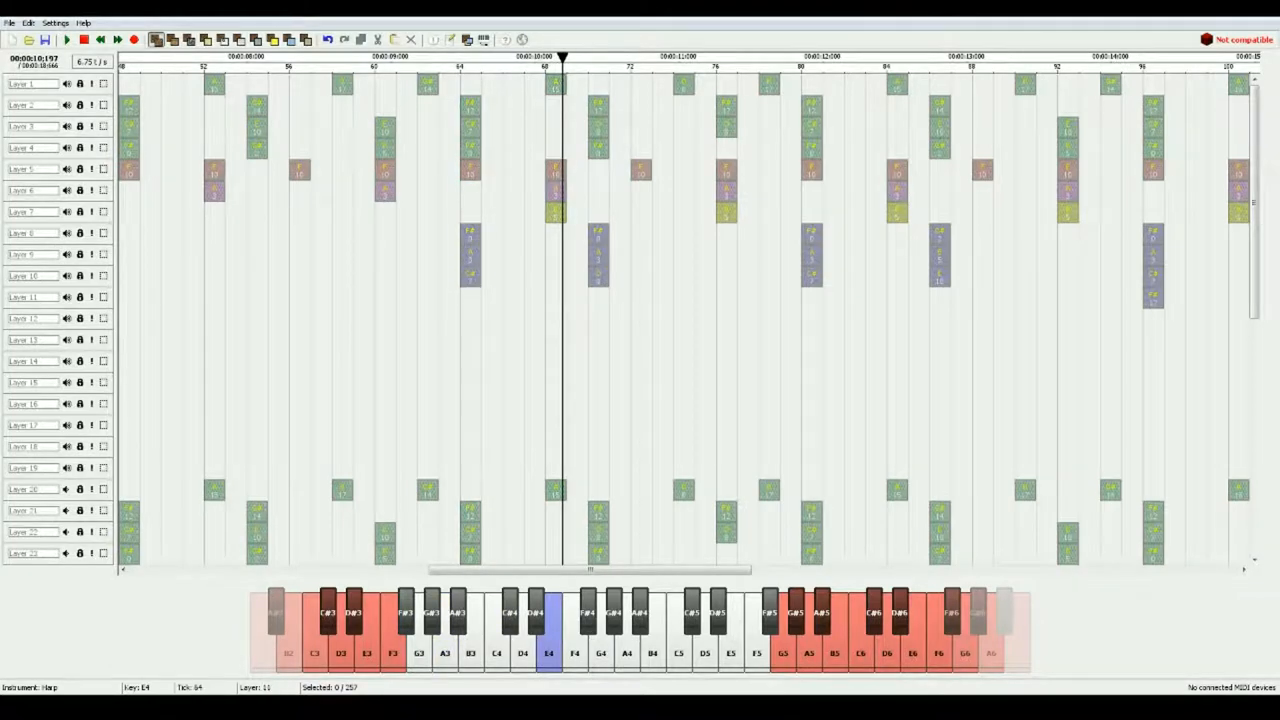
key(ctrl+v)
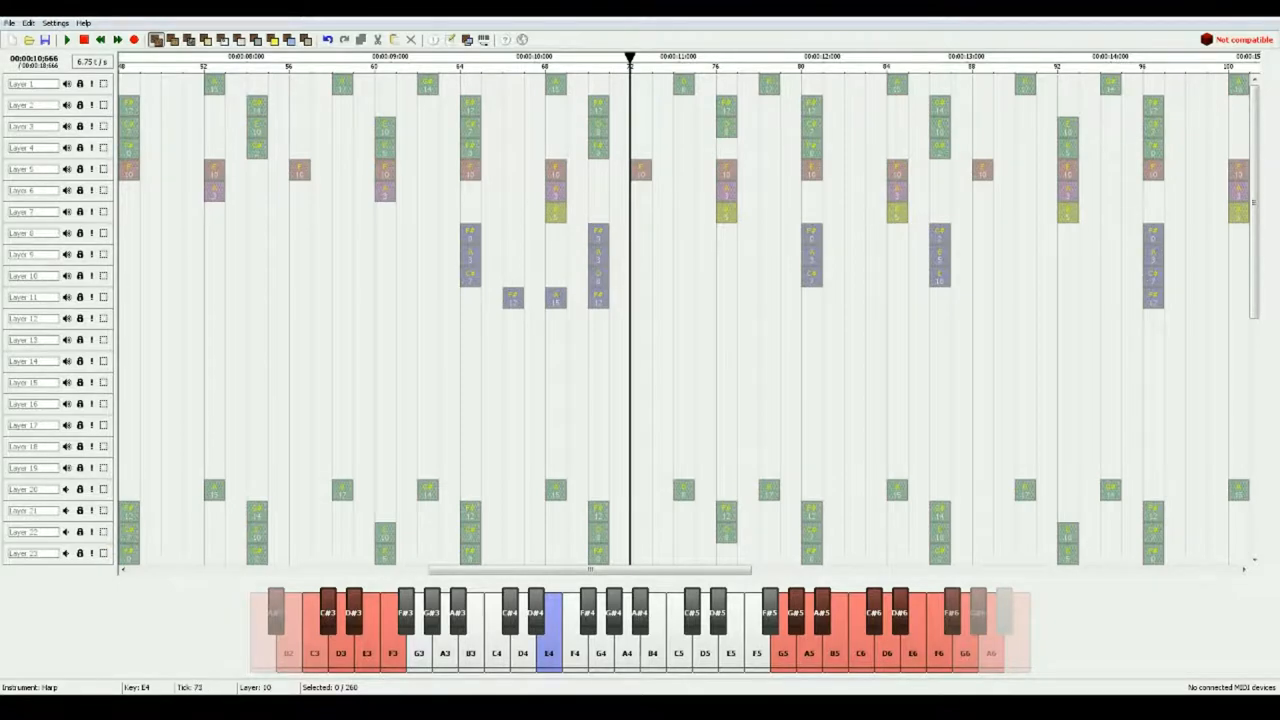
click(662, 298)
click(704, 60)
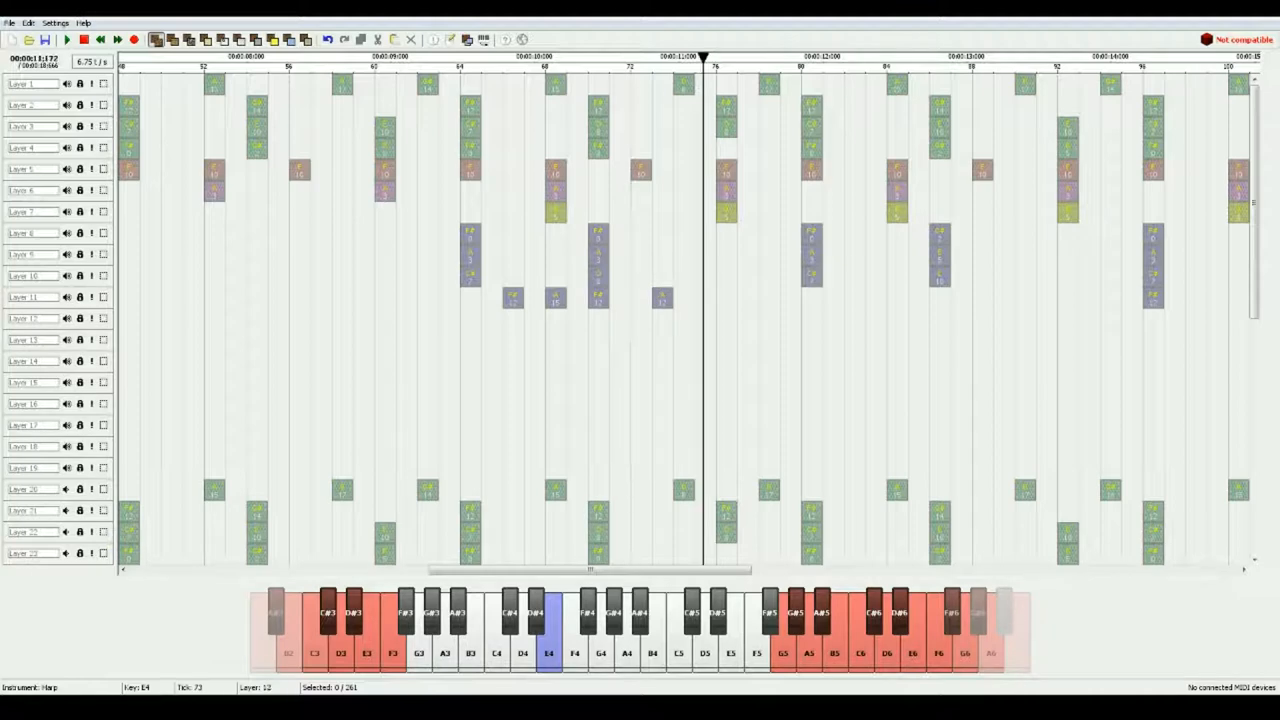
right_click(662, 298)
key(ctrl+z)
key(space)
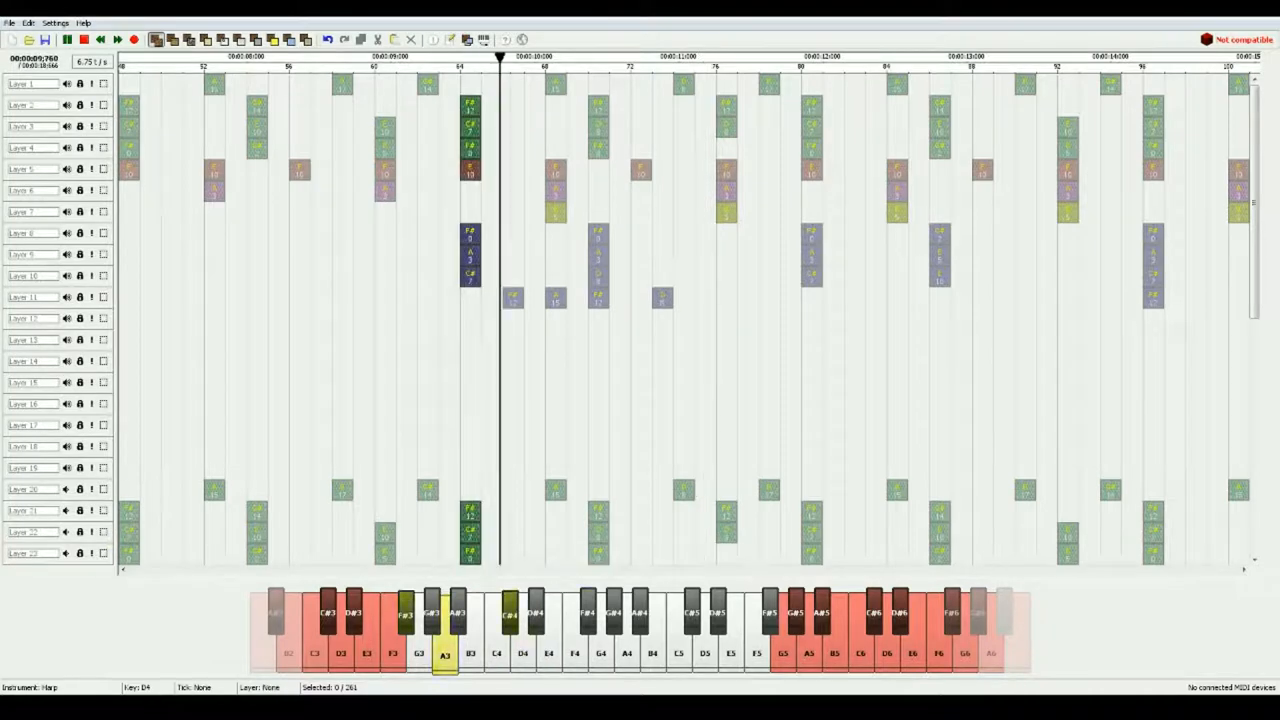
key(space)
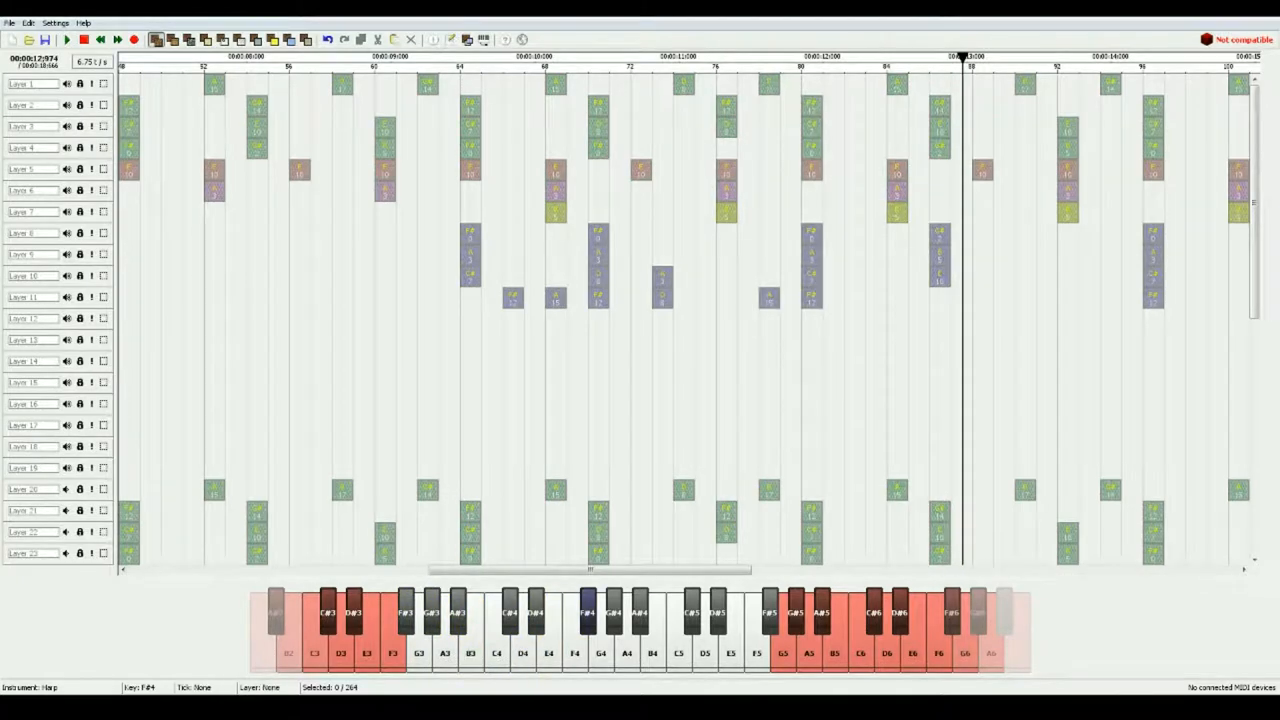
Replay the passage around ticks 78–80 while extending the Layer 11 harp melody.
key(Left)
key(Left)
key(Left)
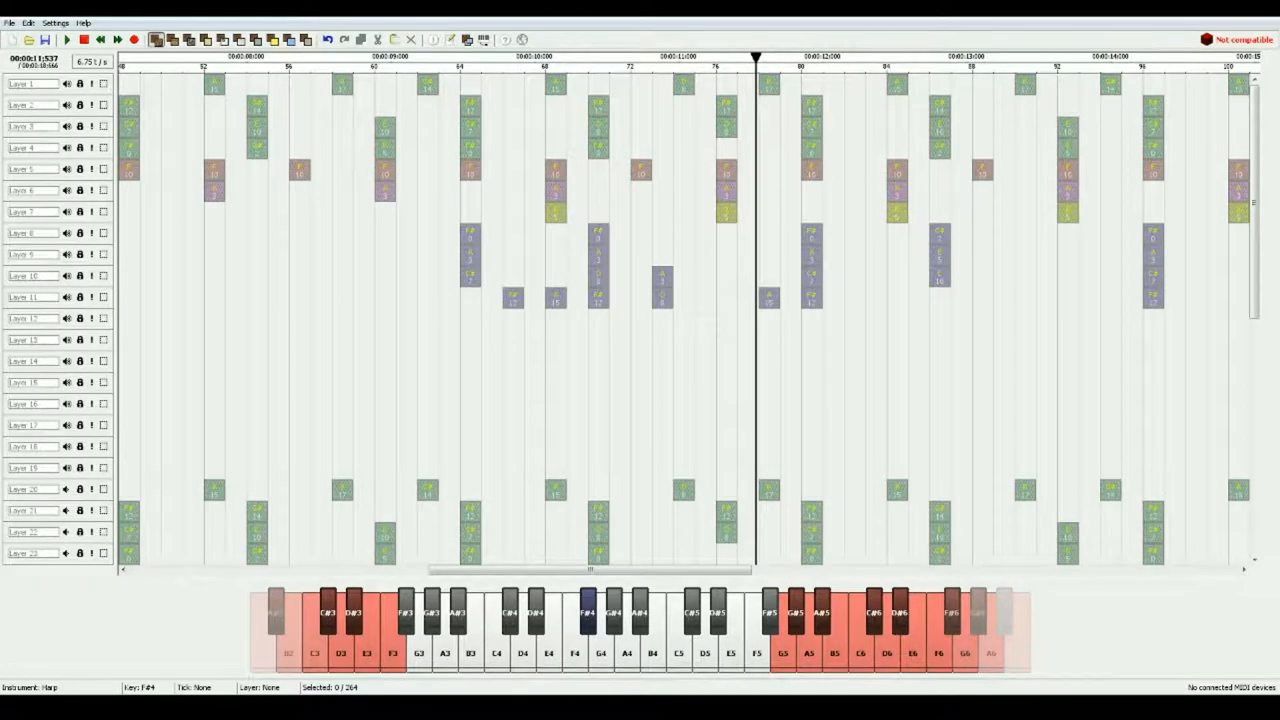
key(Left)
key(Right)
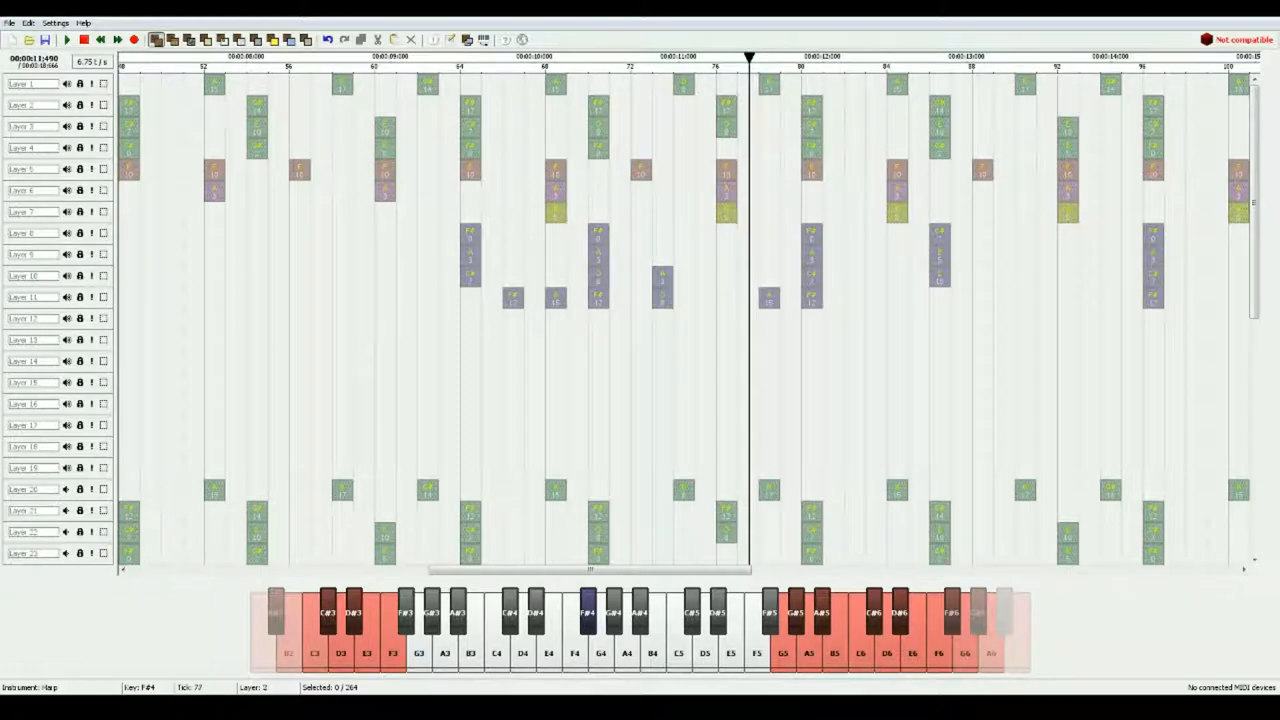
key(space)
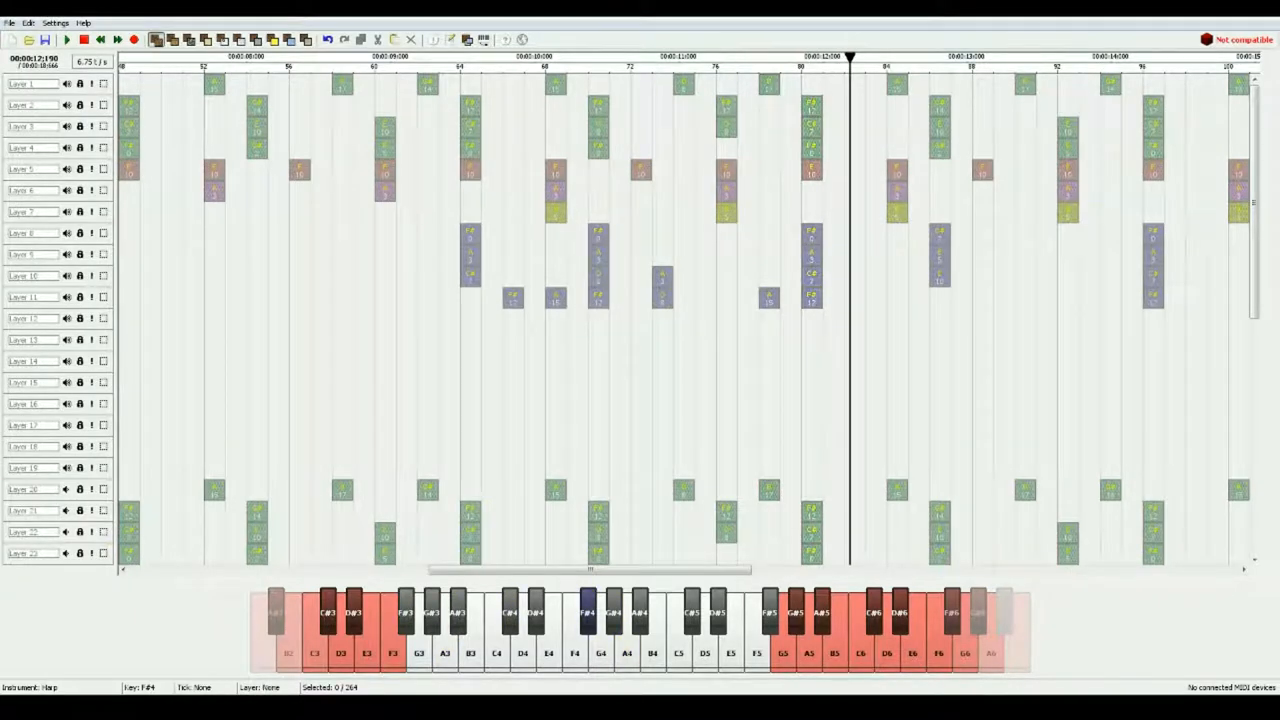
drag(850, 57, 830, 57)
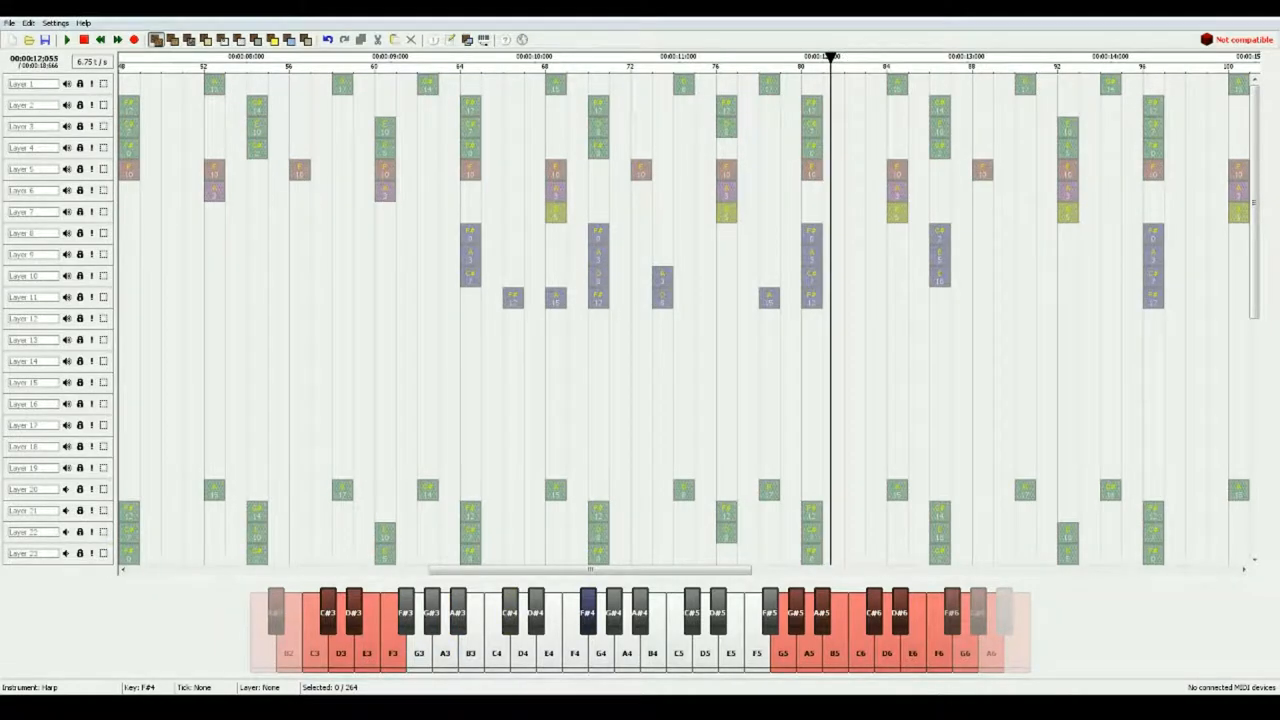
drag(830, 57, 754, 57)
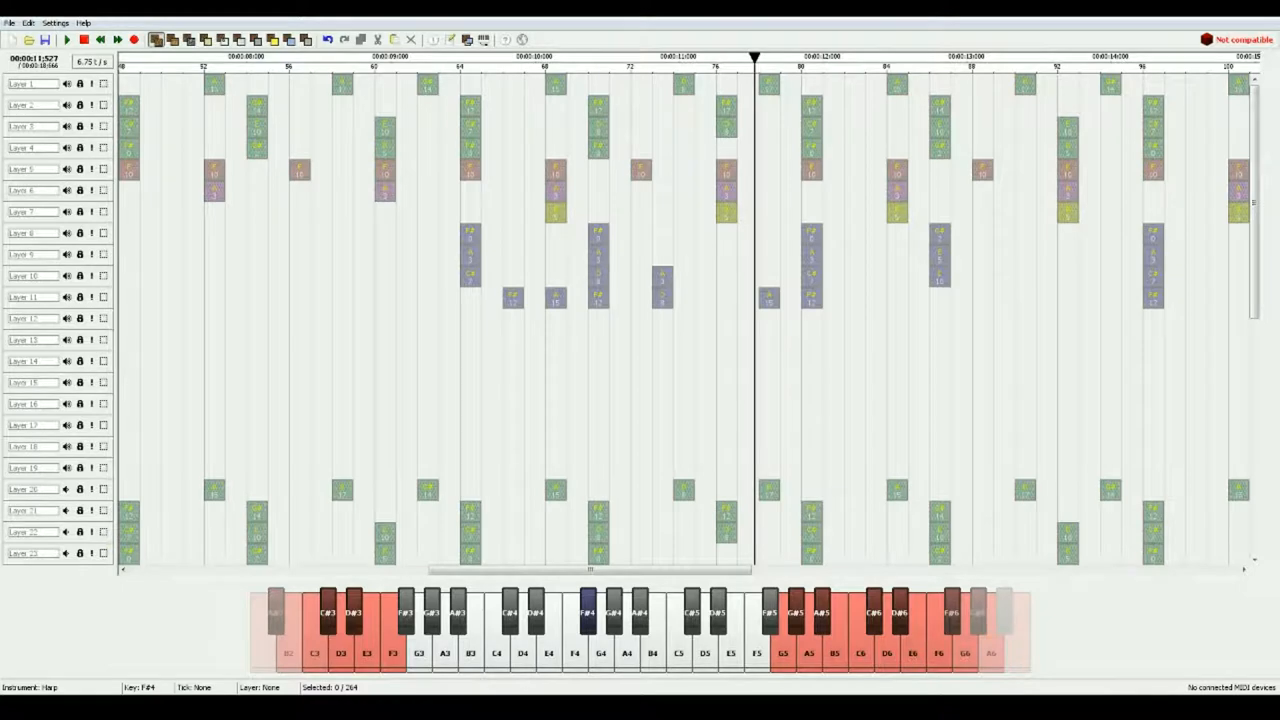
key(space)
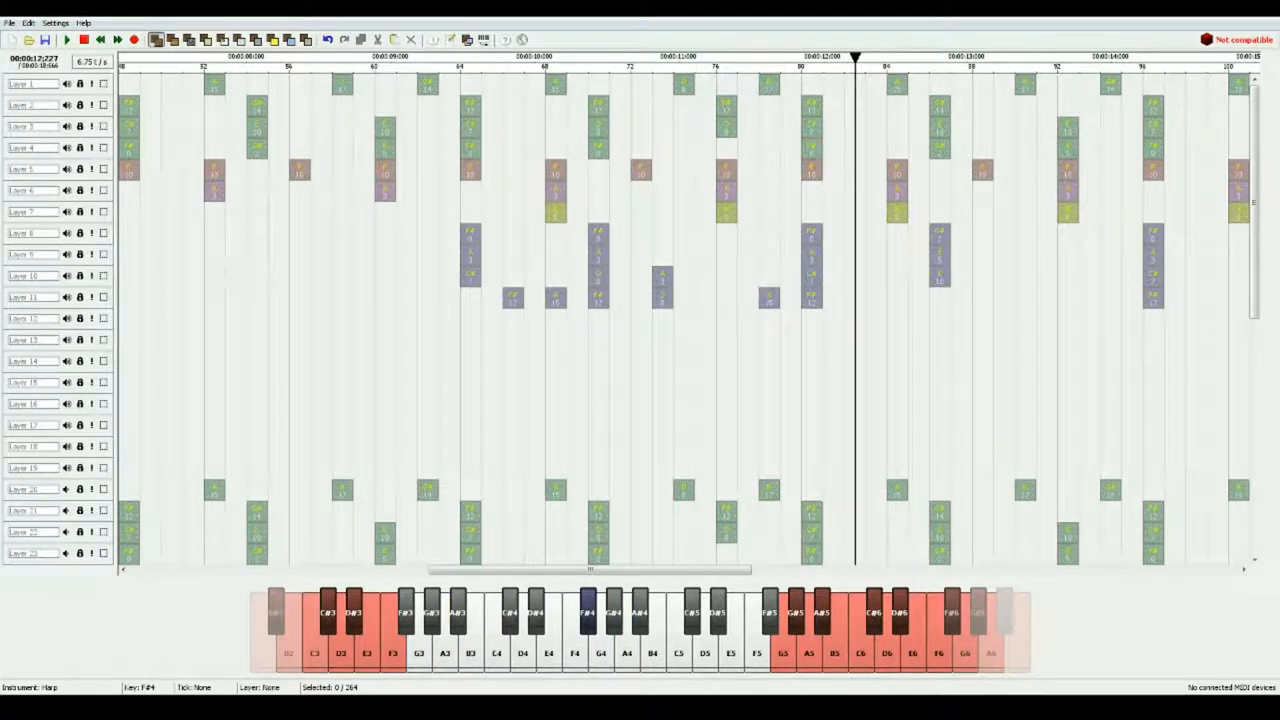
key(space)
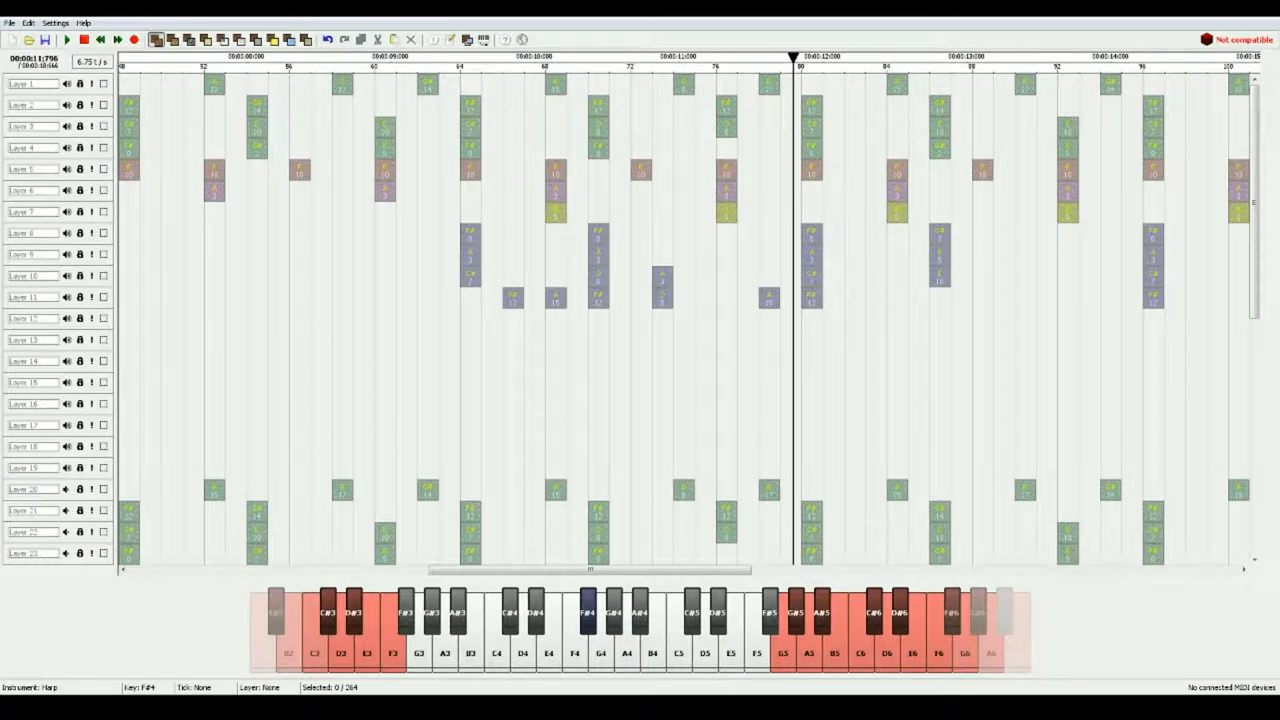
key(space)
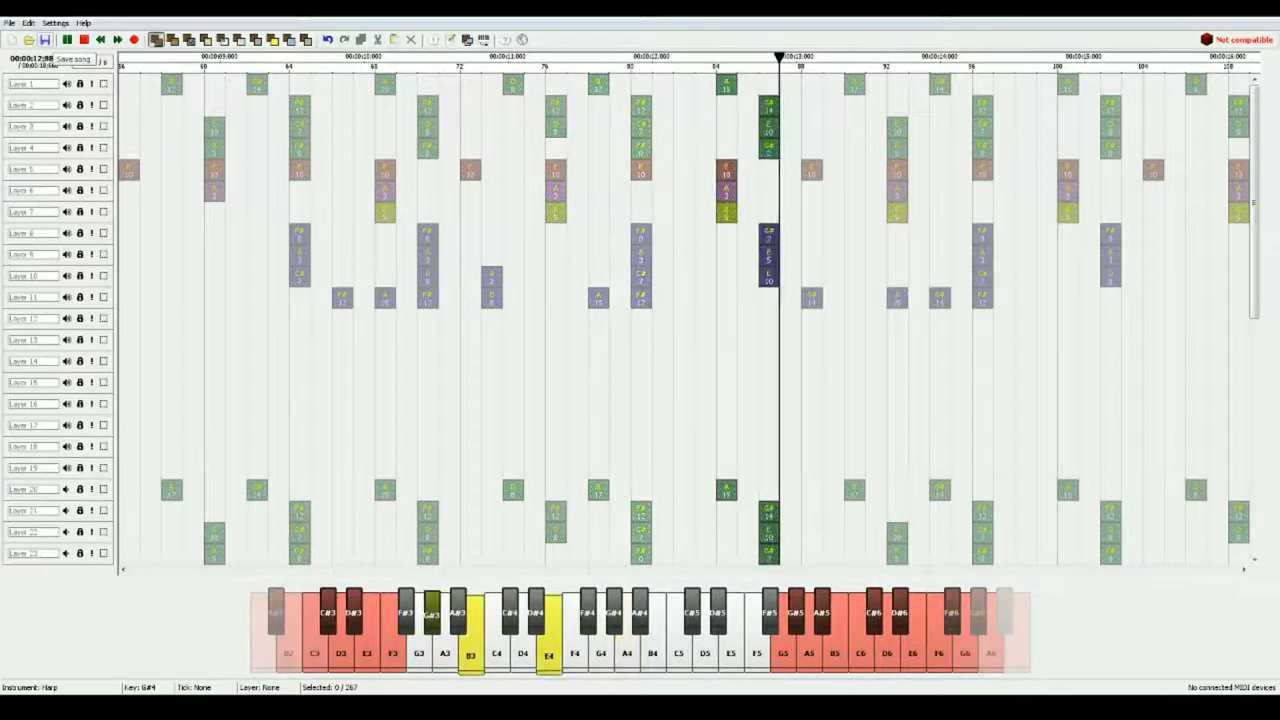
key(space)
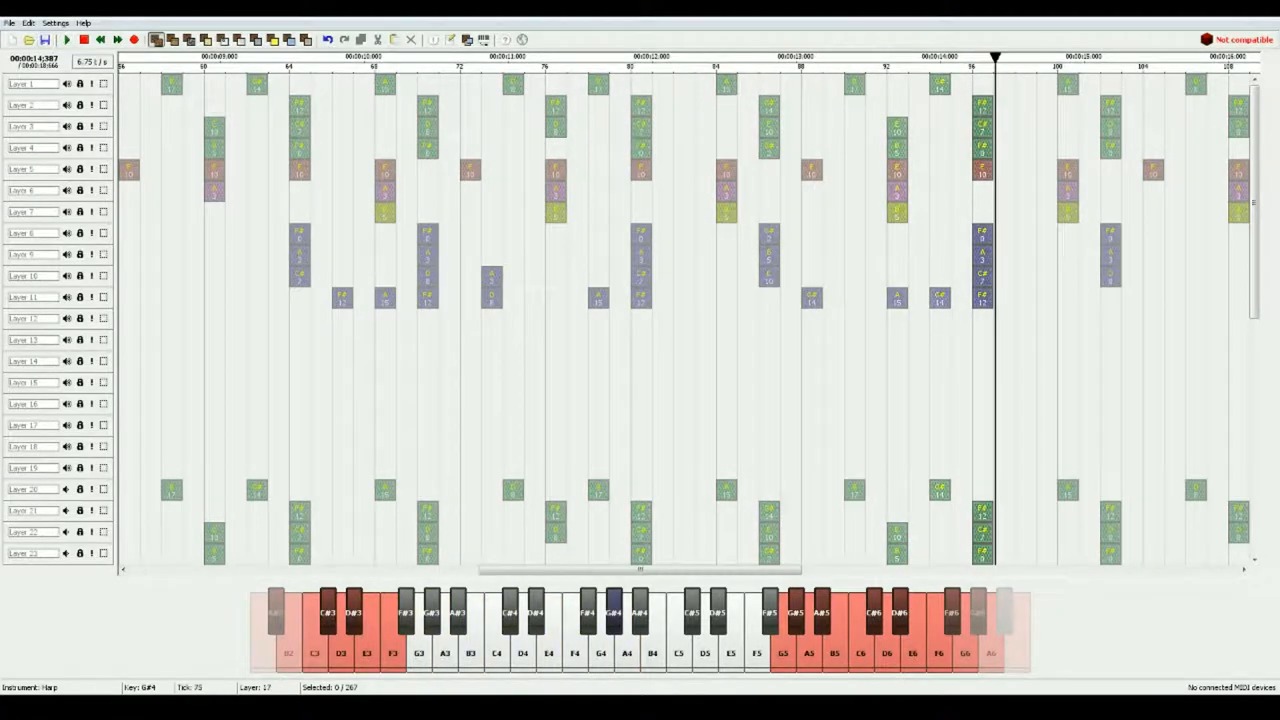
Replay the earlier passage, then make Double Bass the current instrument.
key(space)
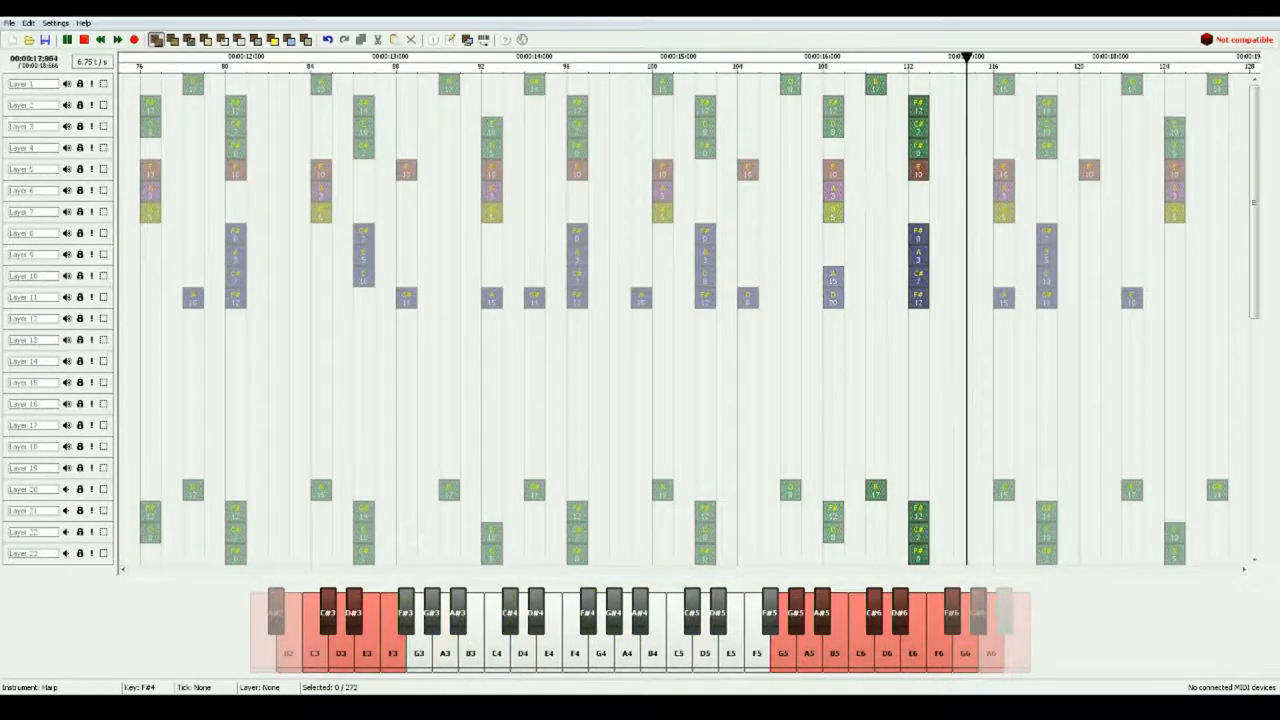
key(space)
drag(758, 570, 584, 570)
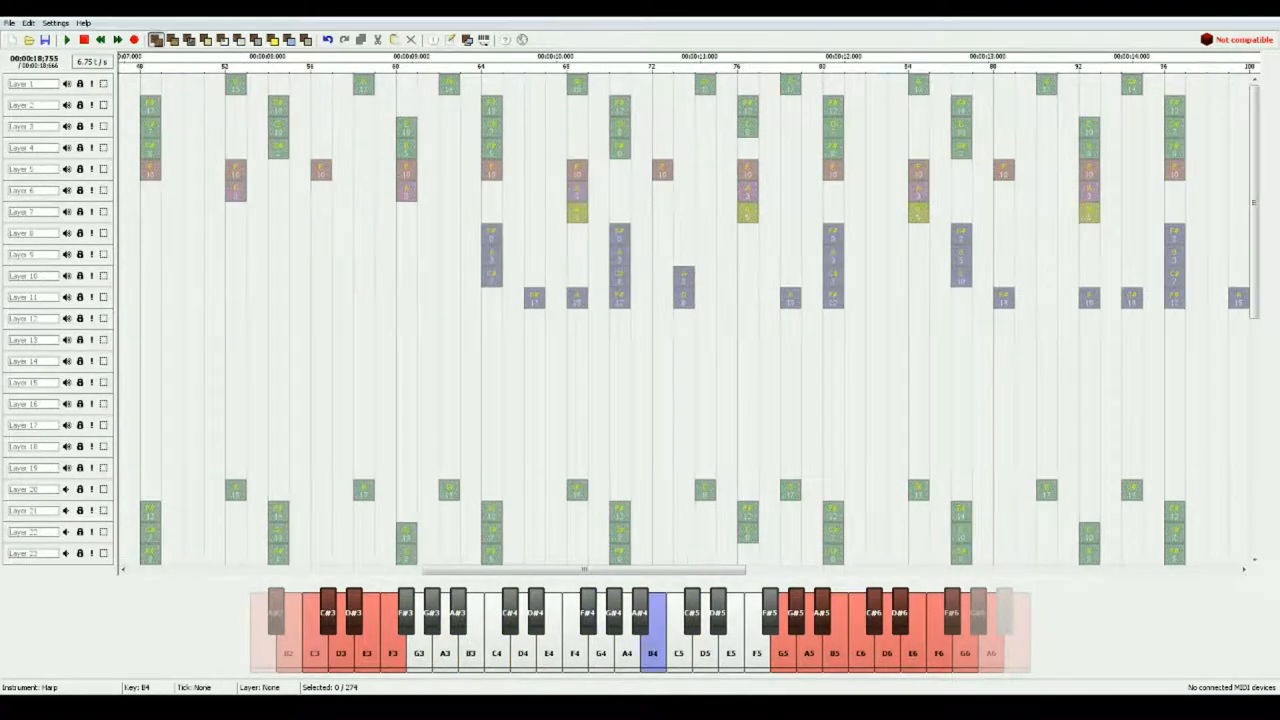
click(462, 58)
key(space)
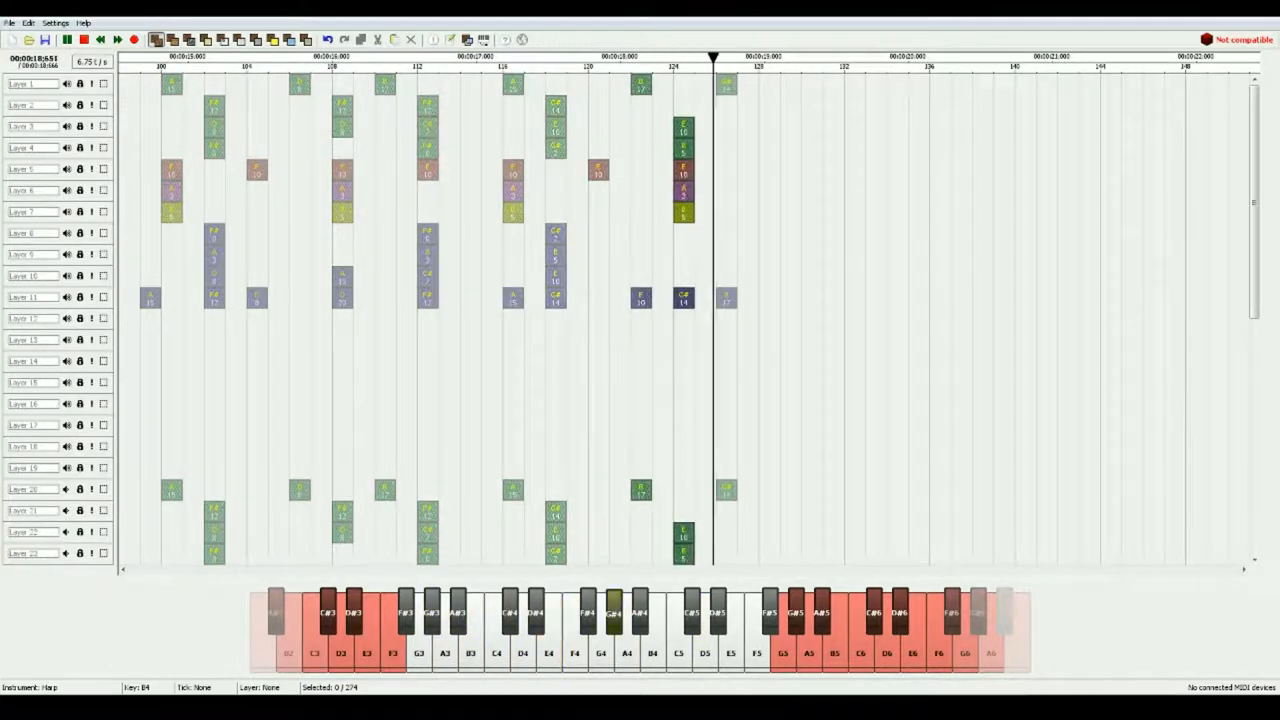
scroll(640, 300, left, 5)
scroll(640, 300, left, 3)
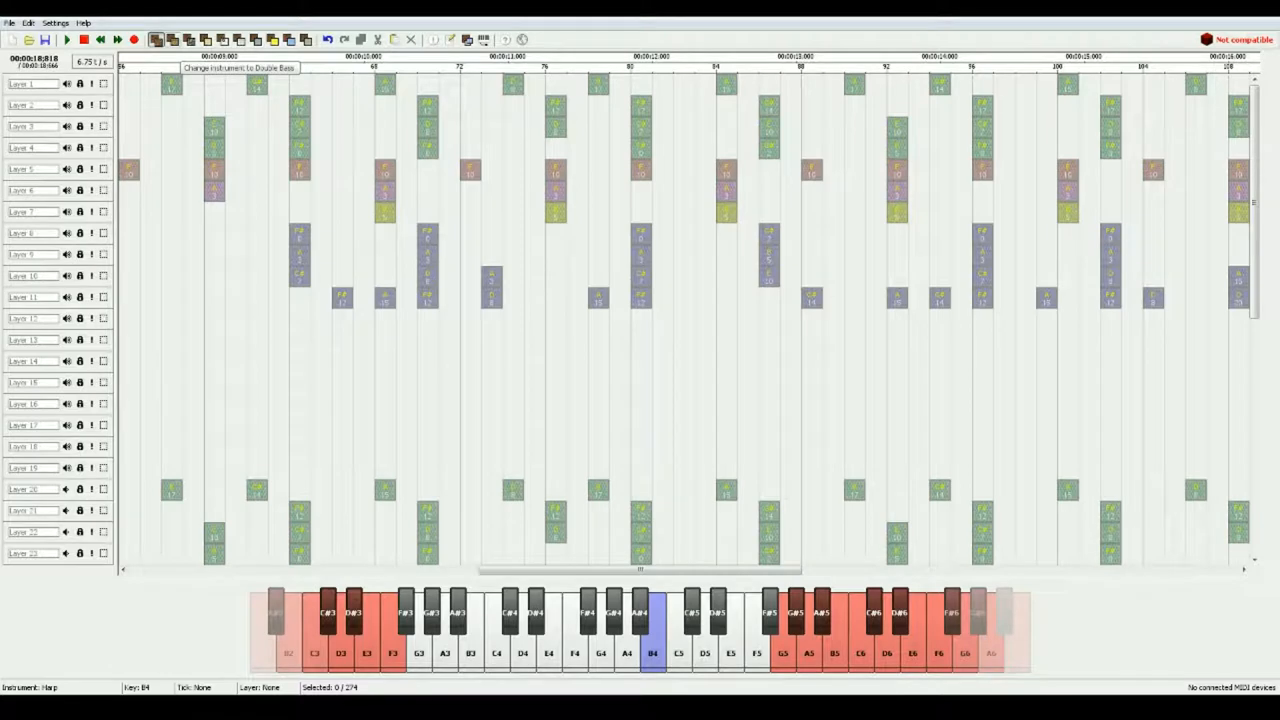
click(172, 39)
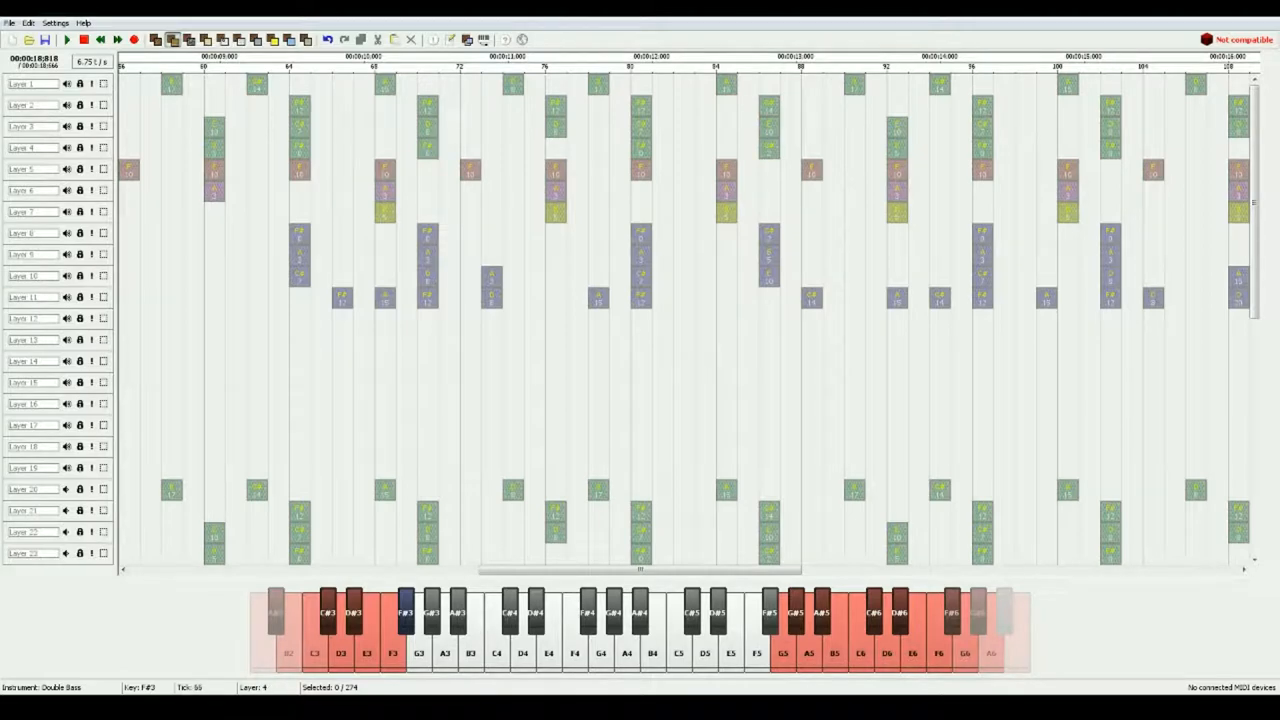
Add bass notes on Layer 4 at ticks 66, 68, 72, 74, 76 and 78.
click(343, 148)
click(385, 148)
click(470, 148)
click(512, 148)
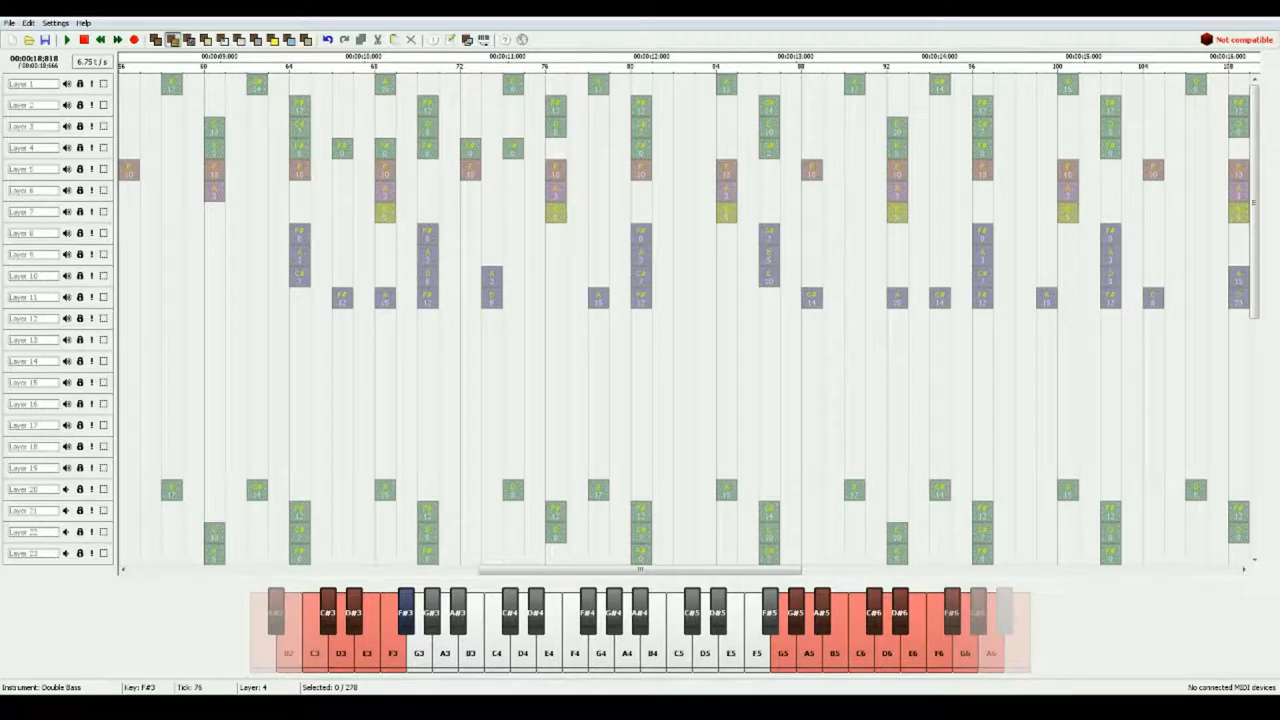
click(555, 148)
click(598, 148)
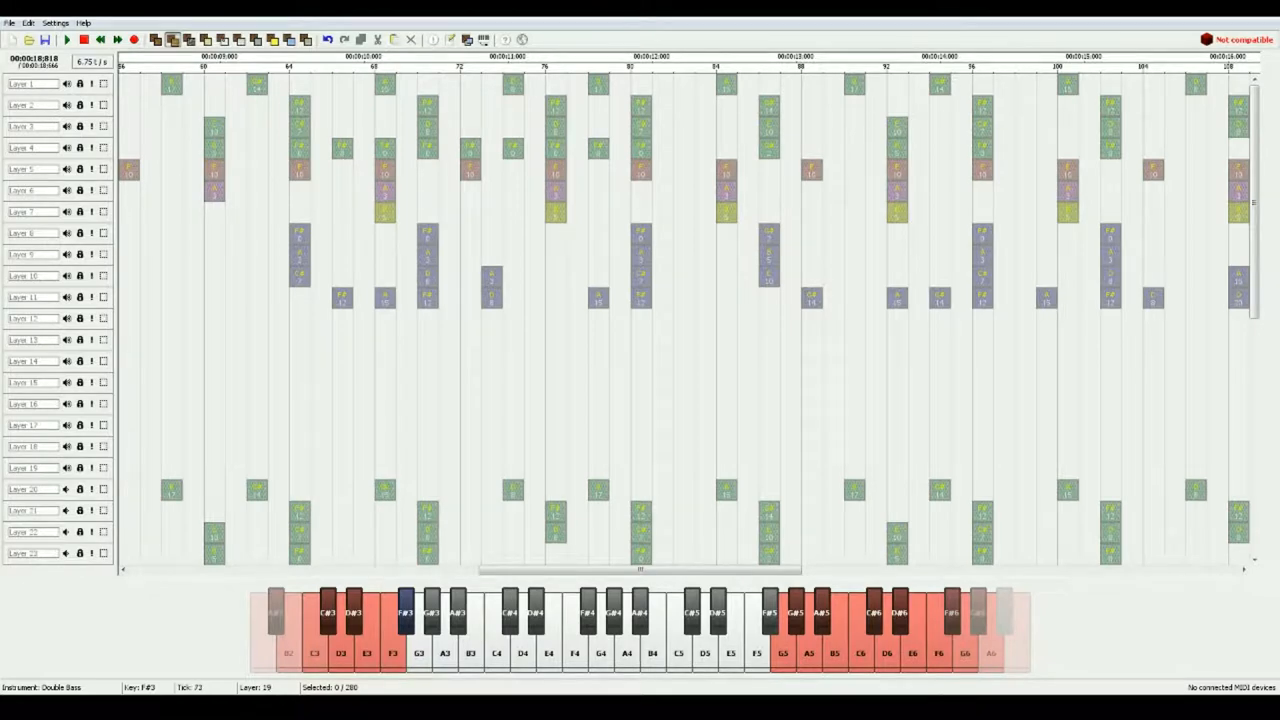
Continue the bass line from tick 82 to 95, including one note on Layer 2.
click(684, 148)
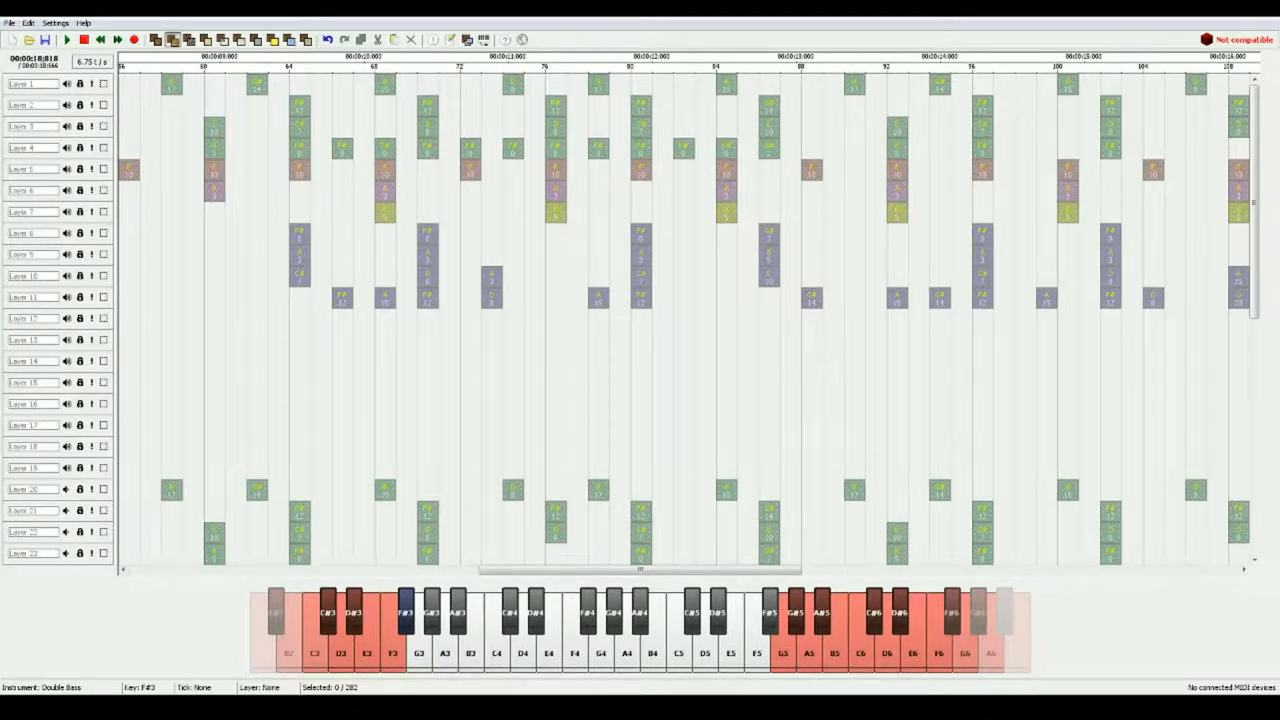
click(811, 148)
click(854, 148)
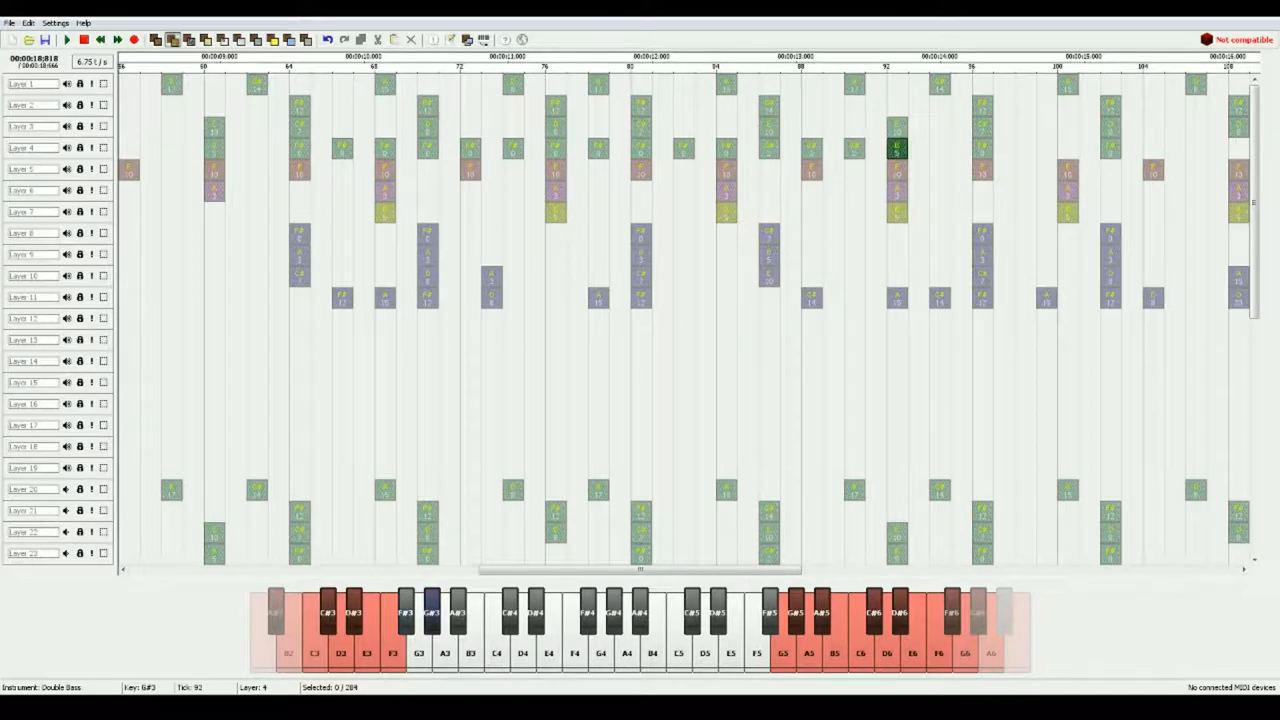
click(897, 105)
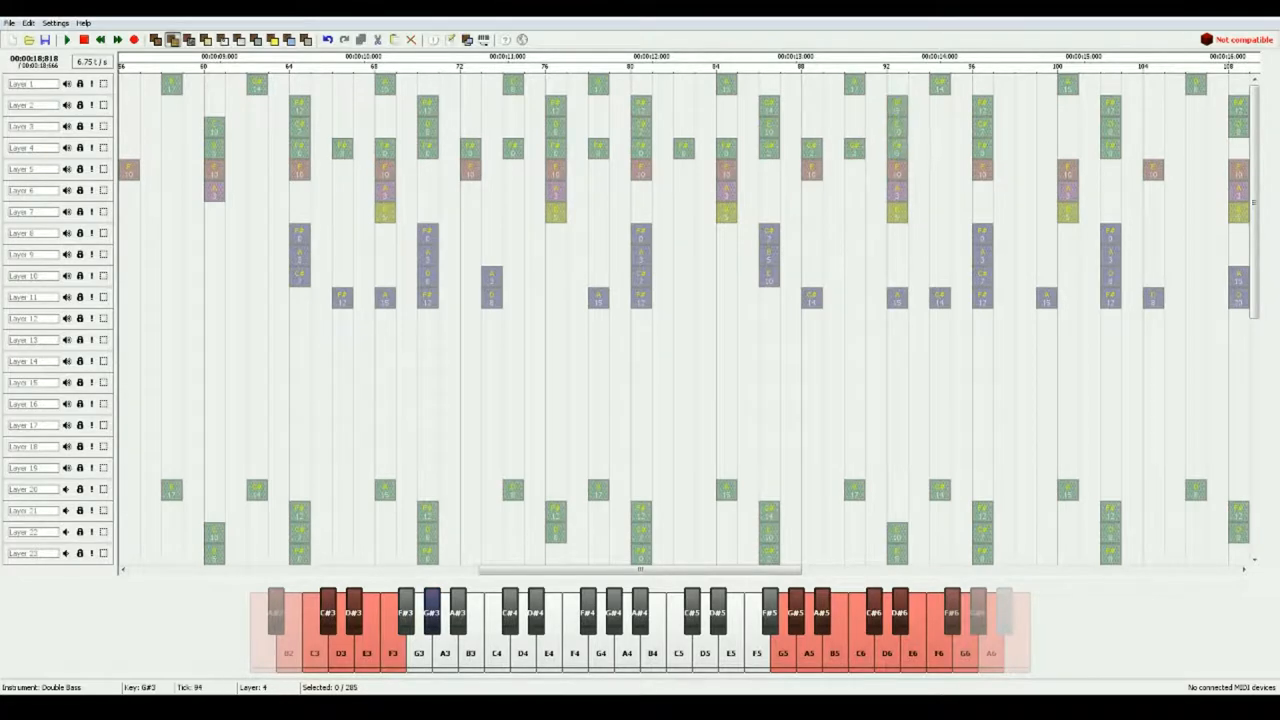
click(940, 148)
Select the notes on layers 1–4 in this passage, paste them into place, and play the song.
drag(960, 158, 280, 78)
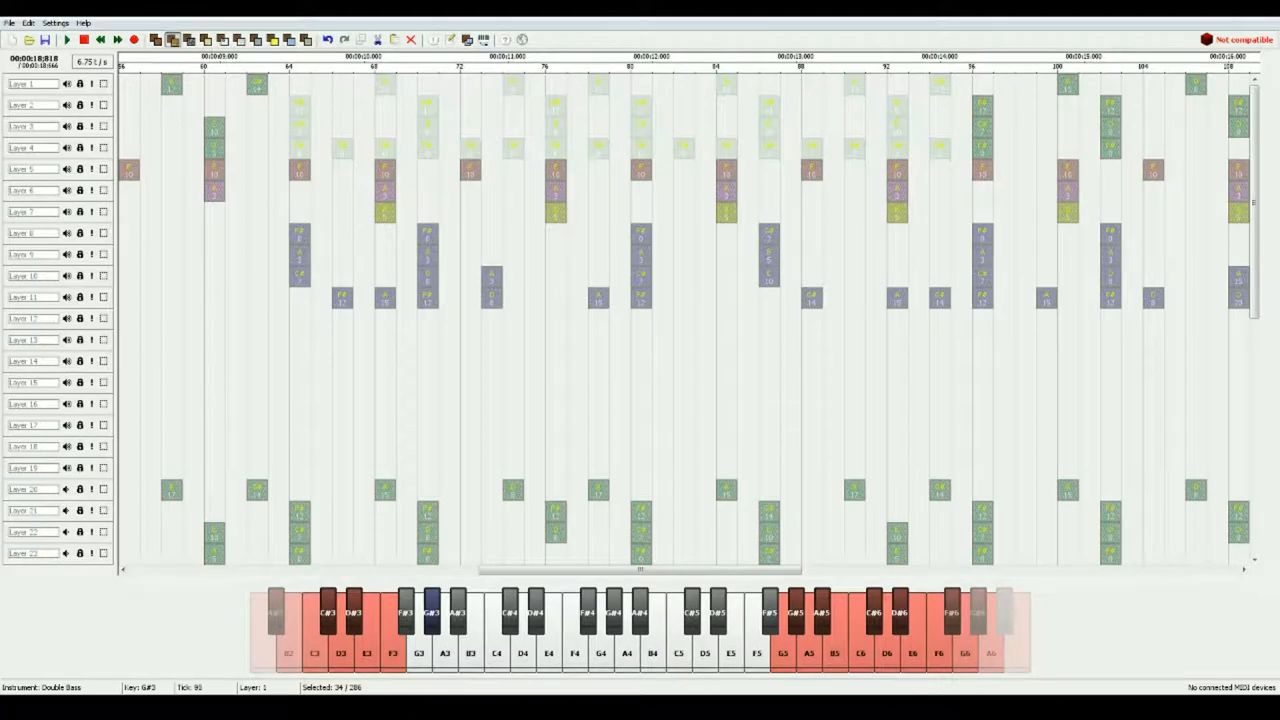
key(ctrl+v)
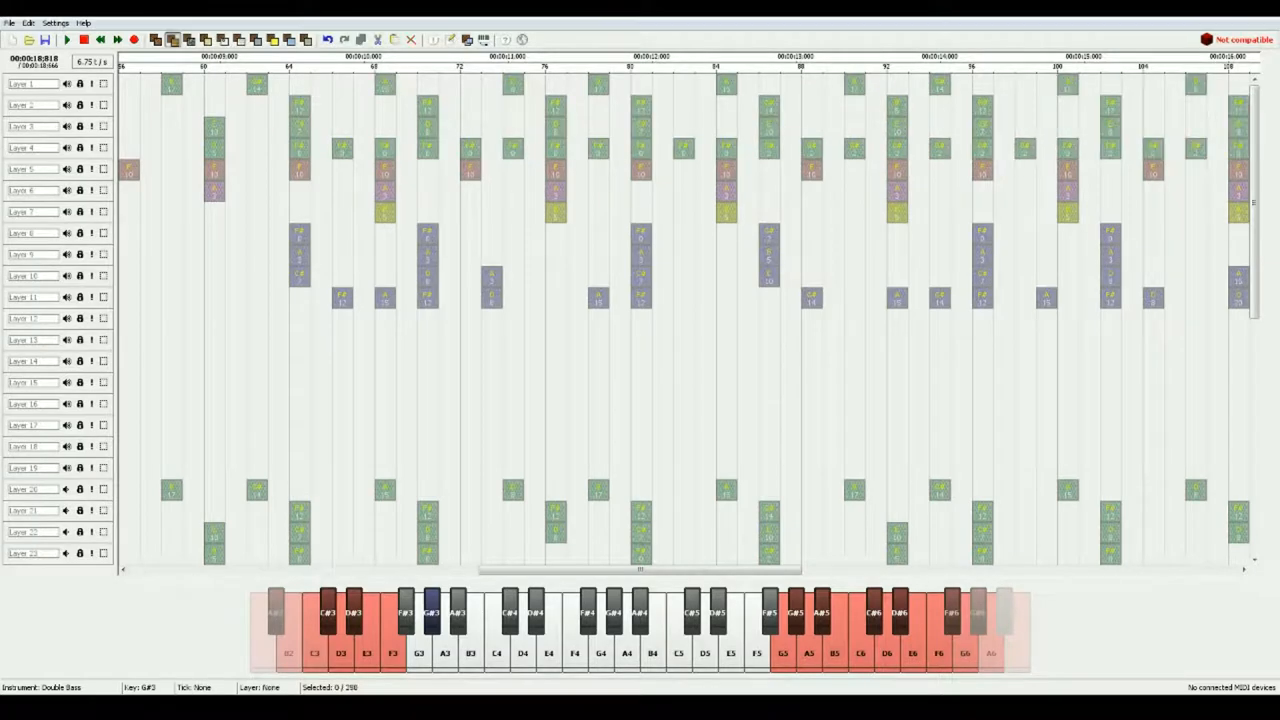
key(space)
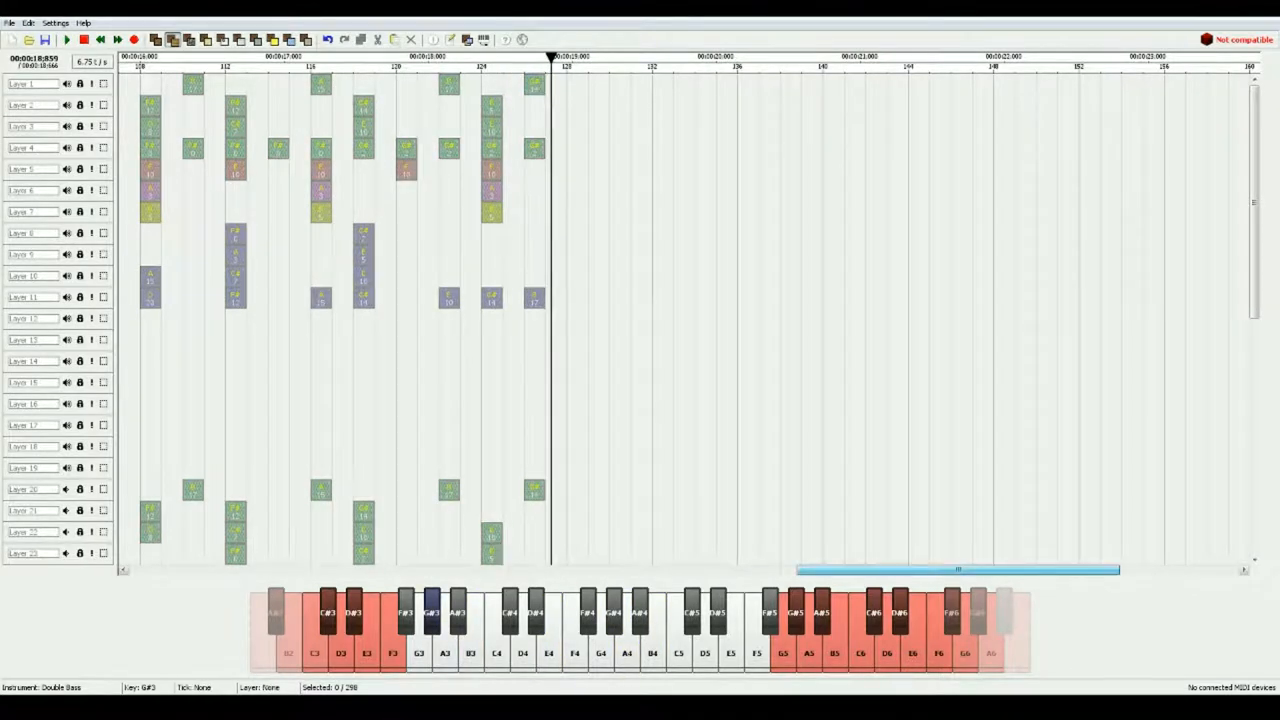
drag(958, 569, 653, 569)
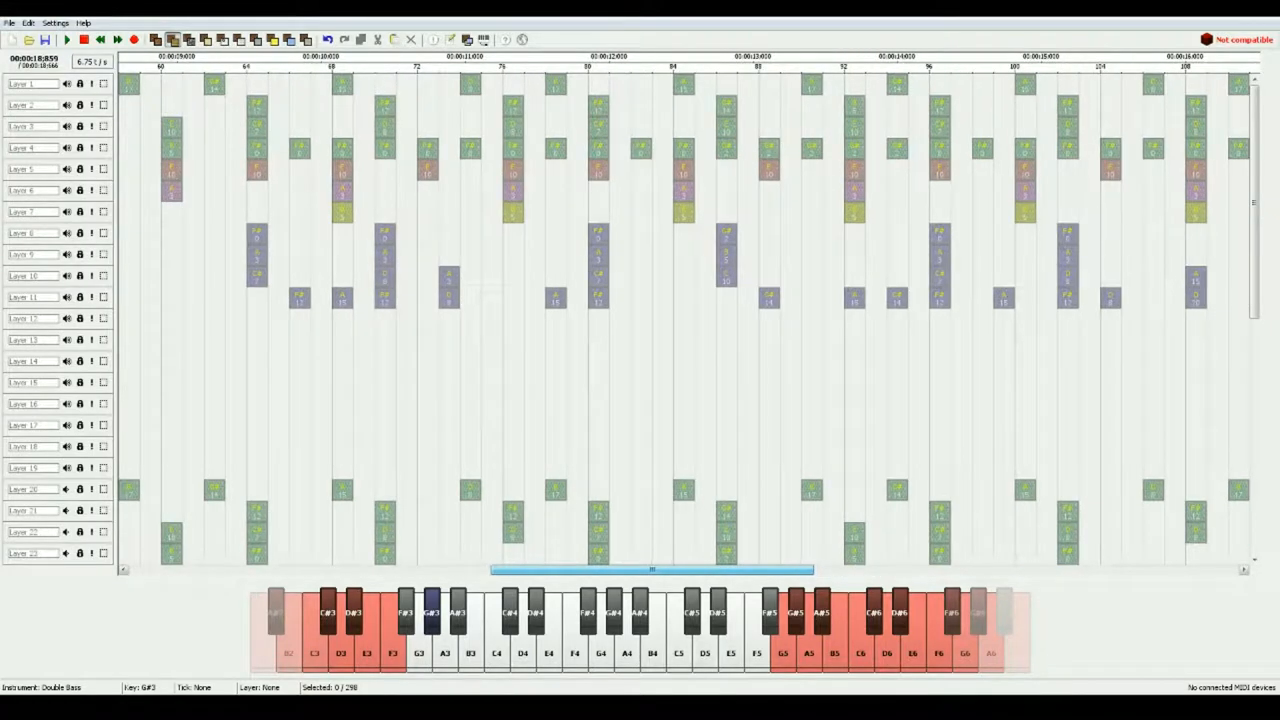
drag(653, 569, 913, 569)
Copy everything from tick 64 onward to after tick 128, play it, and add a harp note on Layer 10.
drag(740, 541, 752, 70)
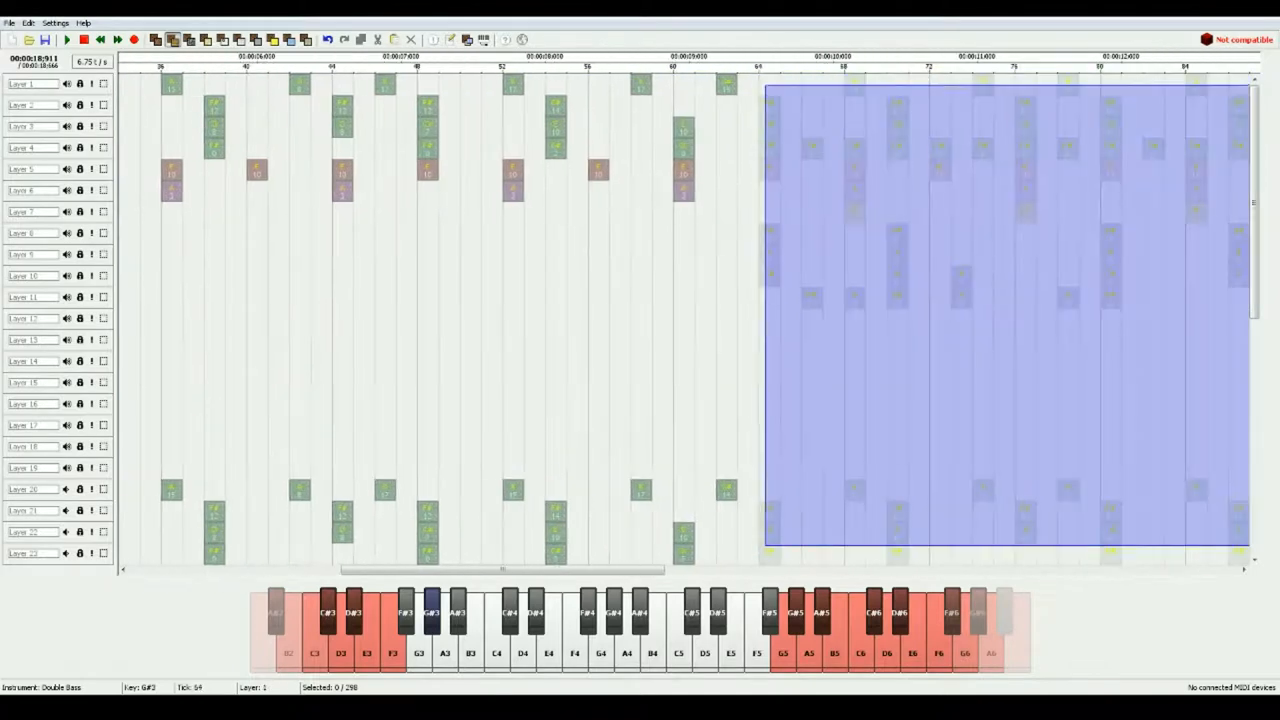
drag(752, 72, 752, 72)
key(ctrl+v)
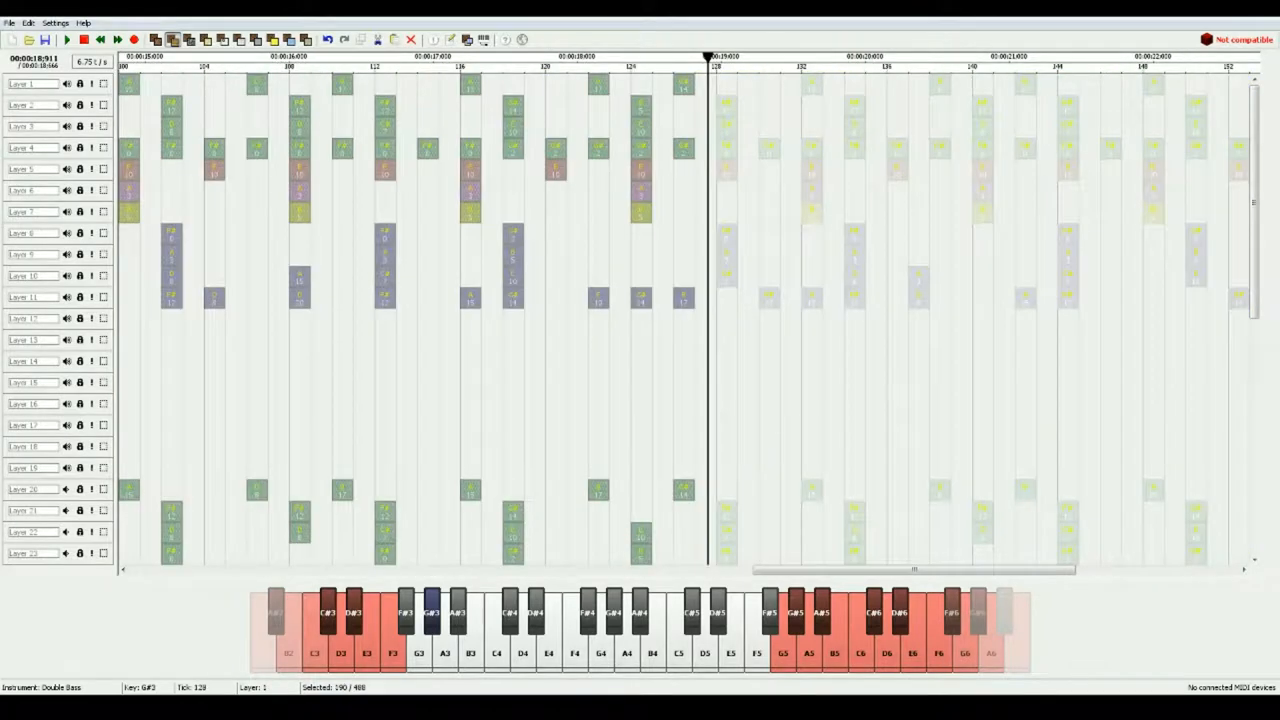
click(726, 511)
drag(707, 570, 743, 570)
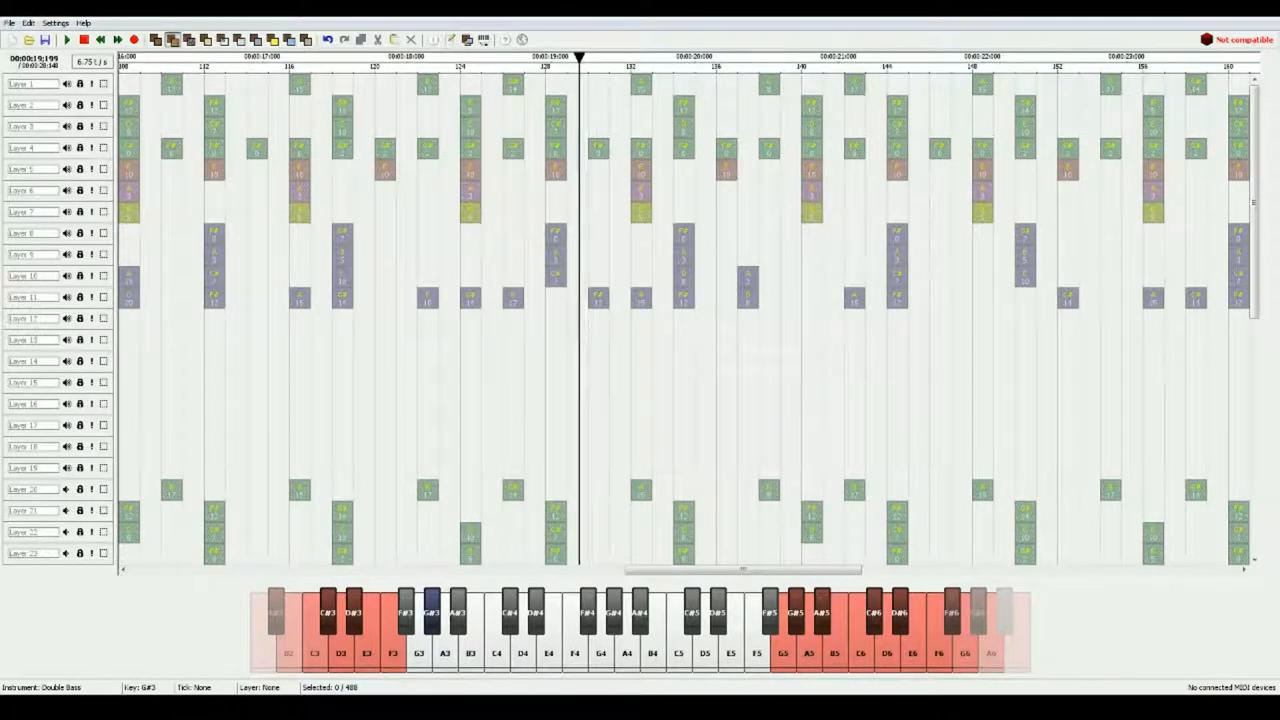
key(space)
key(space)
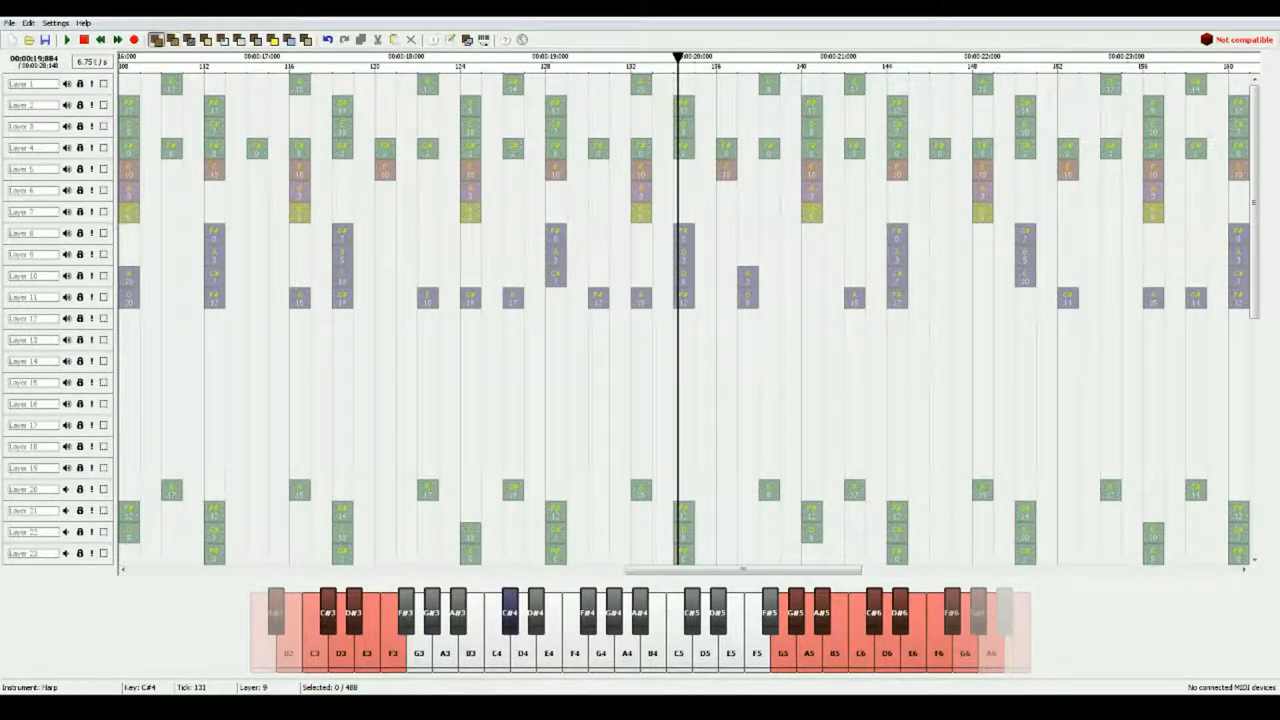
click(598, 276)
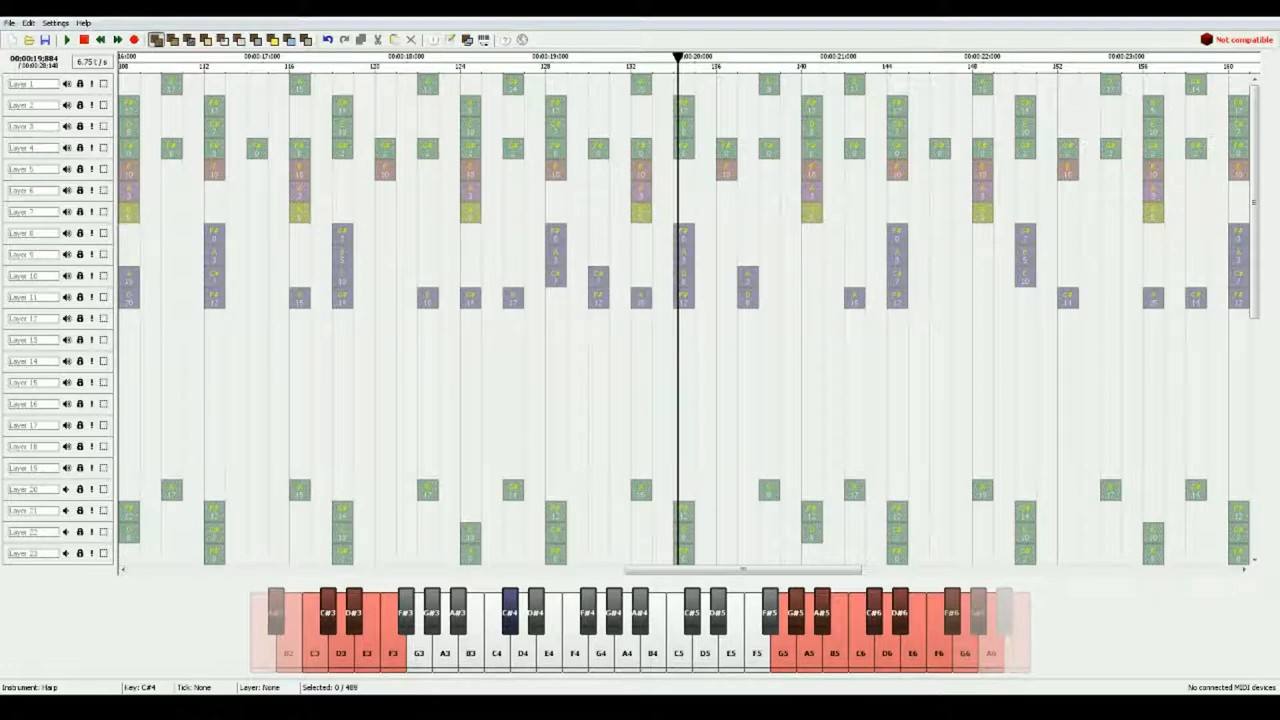
Add an F#4 harp note on Layer 10 in the repeated section and listen back.
click(588, 613)
click(641, 276)
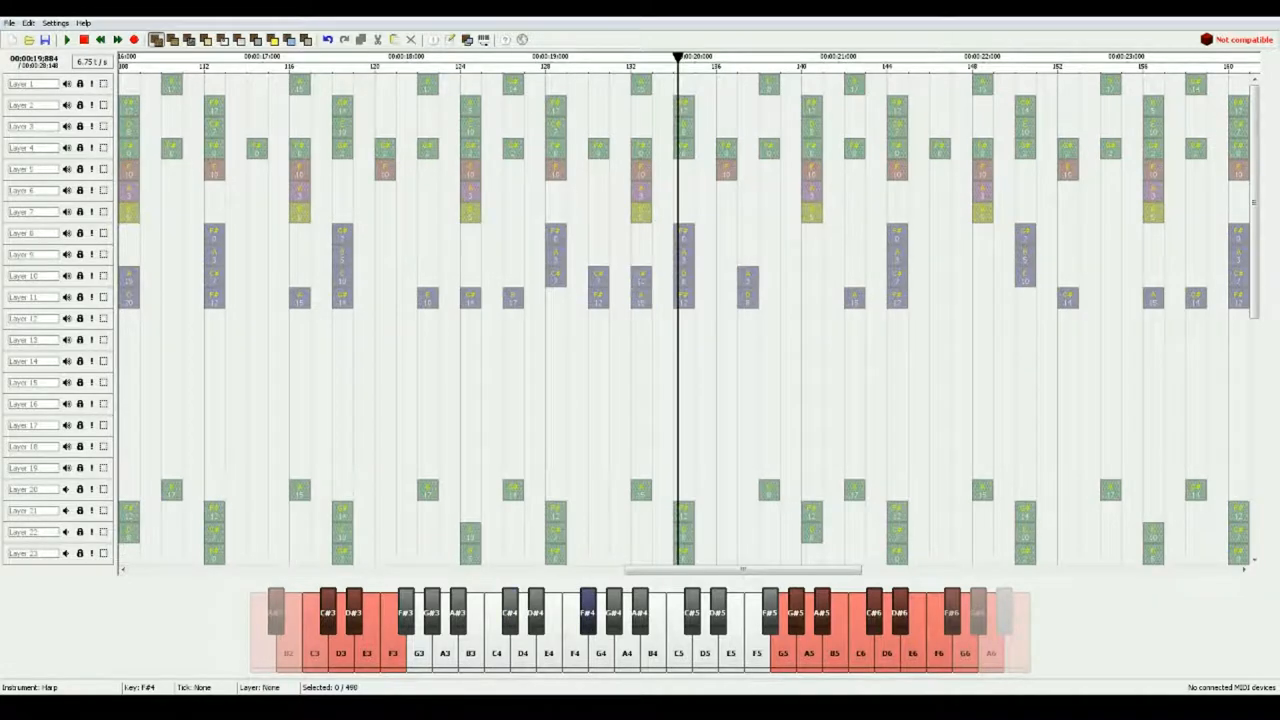
key(space)
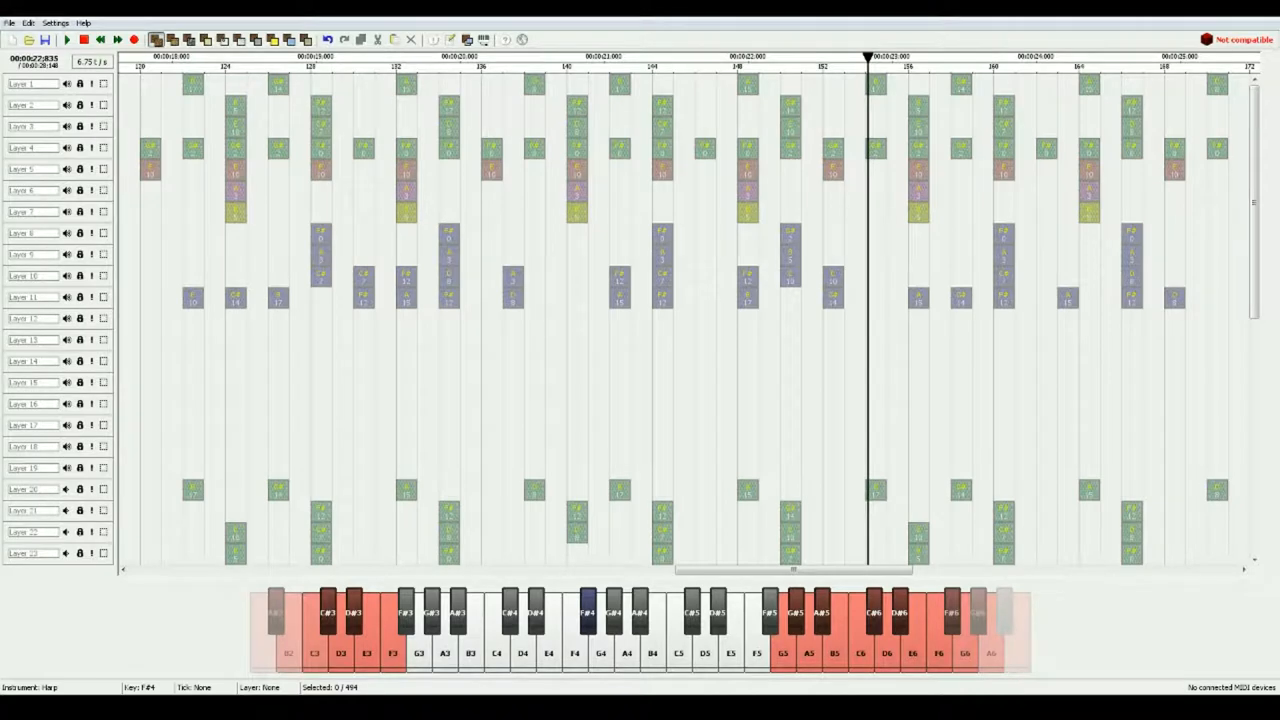
key(space)
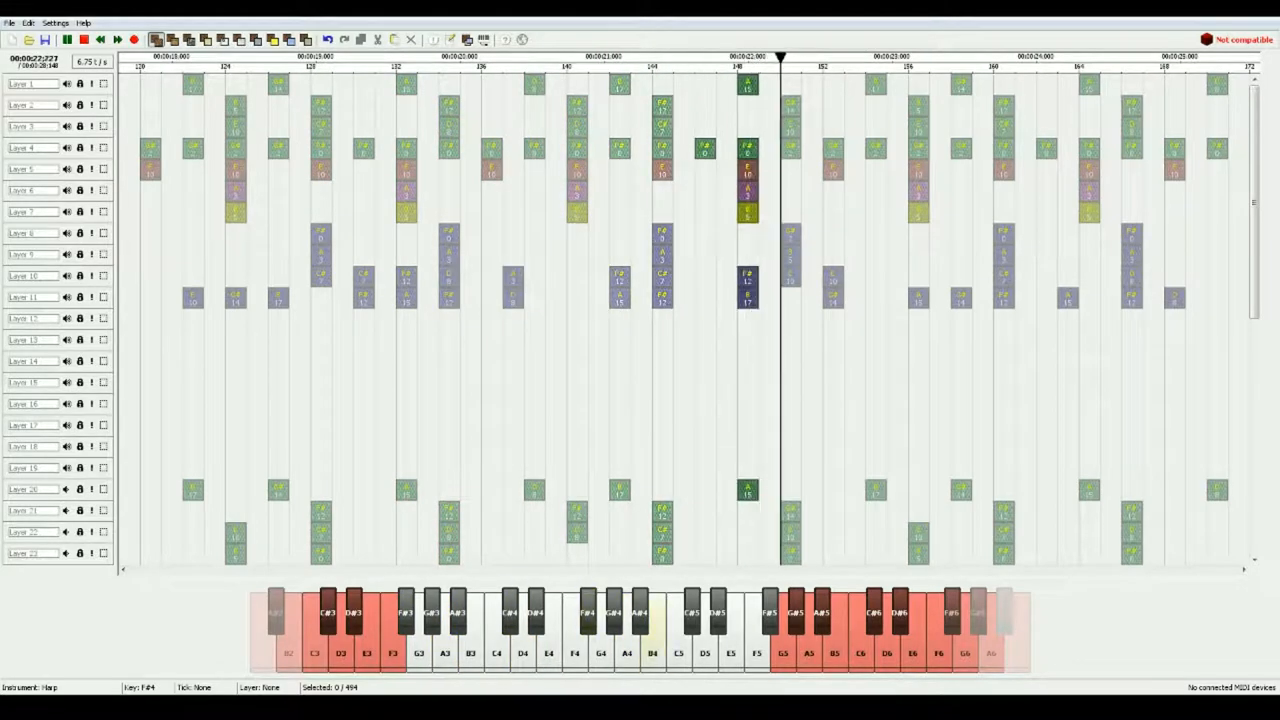
key(space)
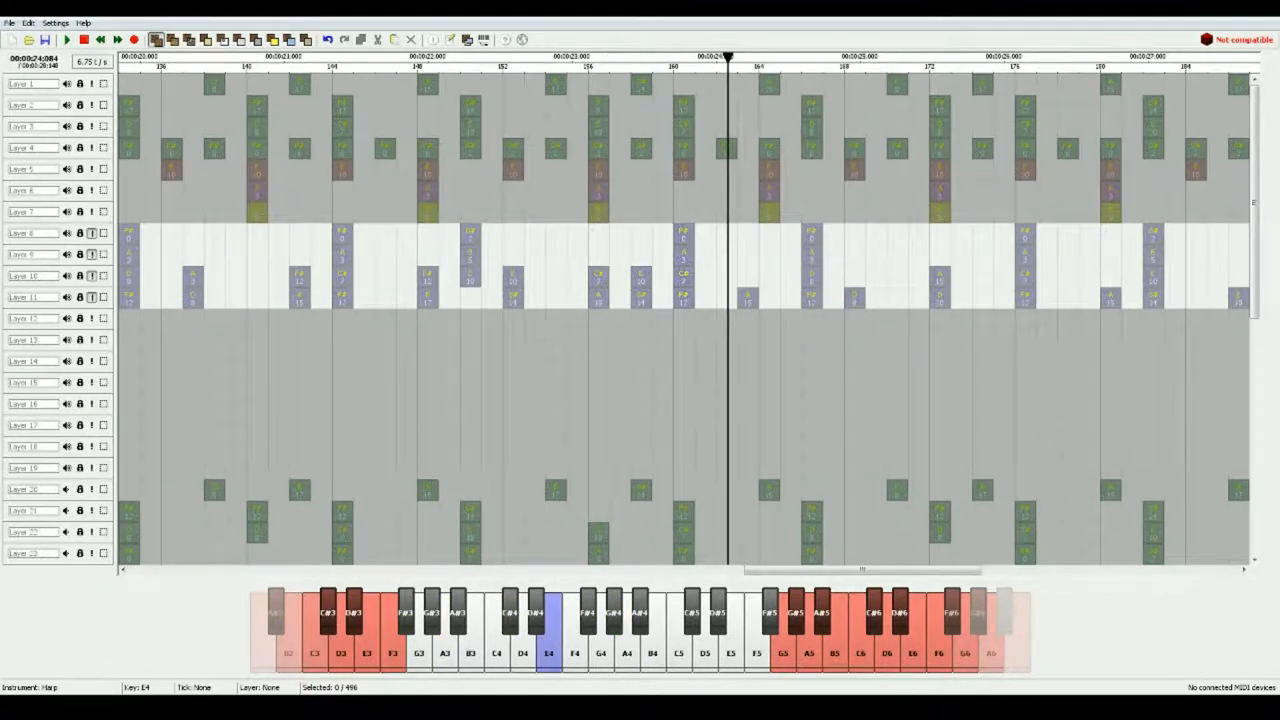
Turn off the solo toggles on layers 10, 11, 8 and 9 so they are no longer isolated.
click(91, 275)
click(91, 297)
click(91, 254)
click(91, 232)
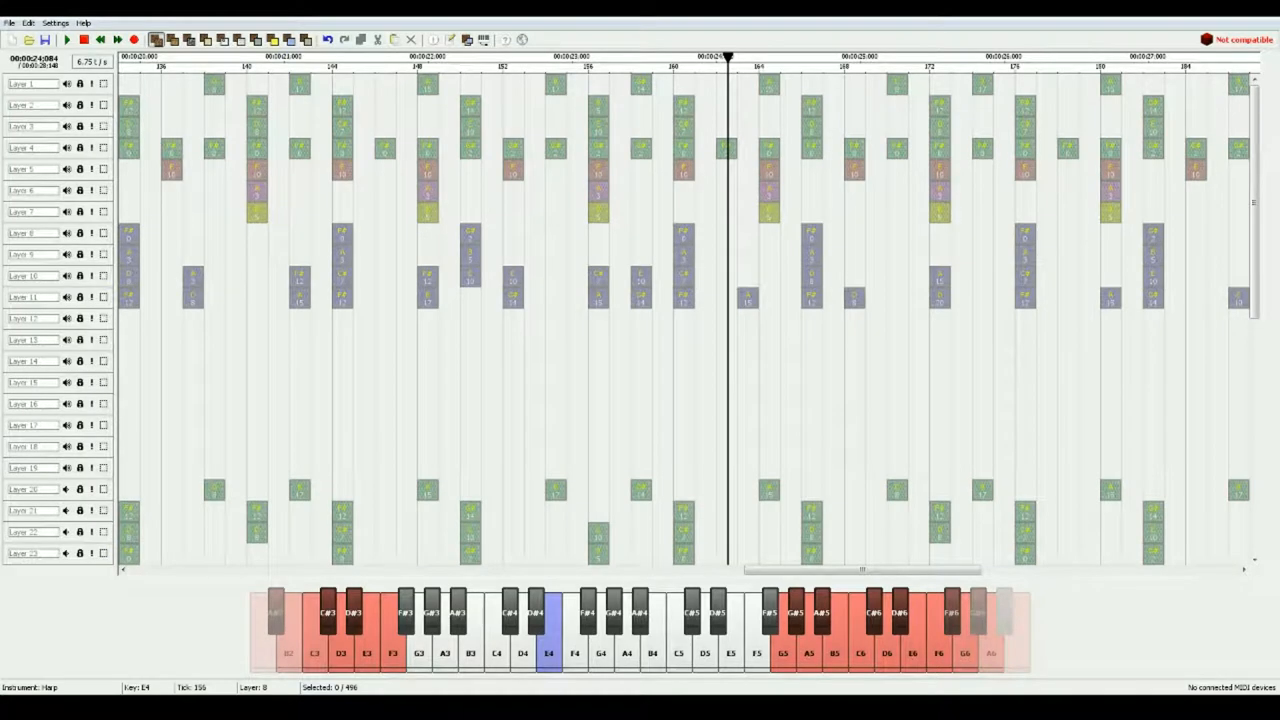
drag(862, 569, 785, 569)
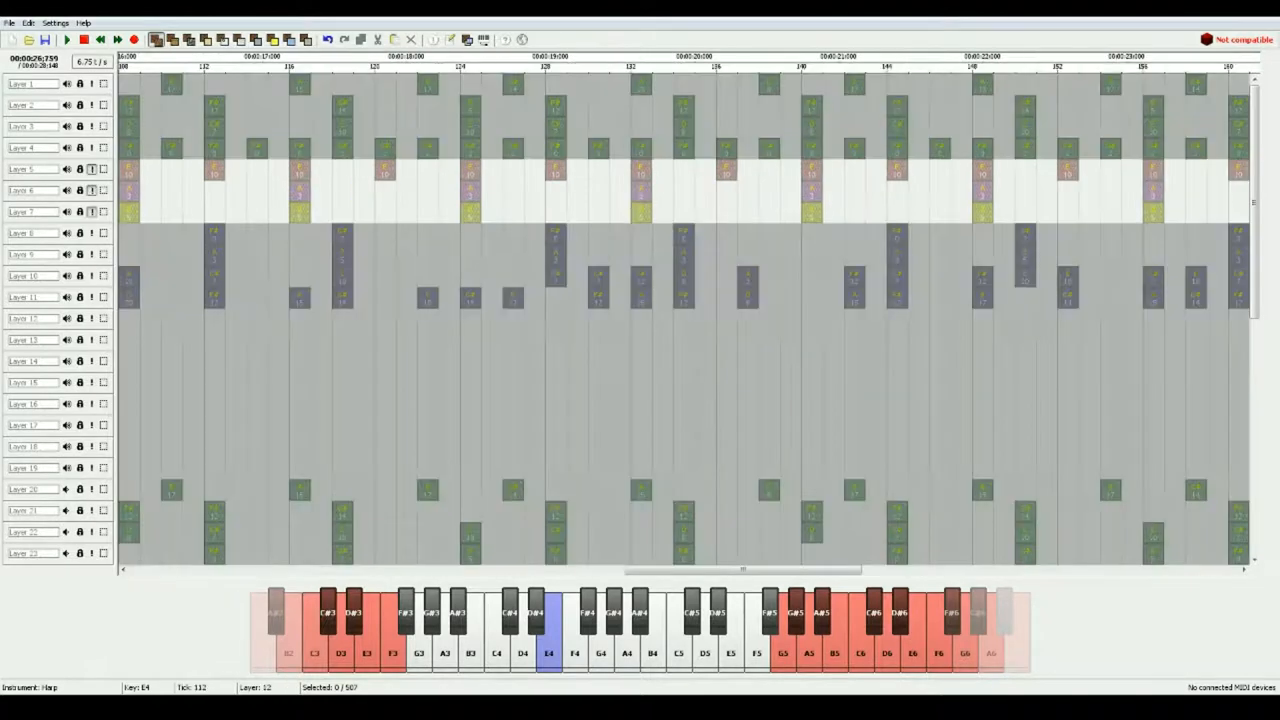
Place C4 Click percussion notes along Layer 6 through the first part of the repeated section.
key(s)
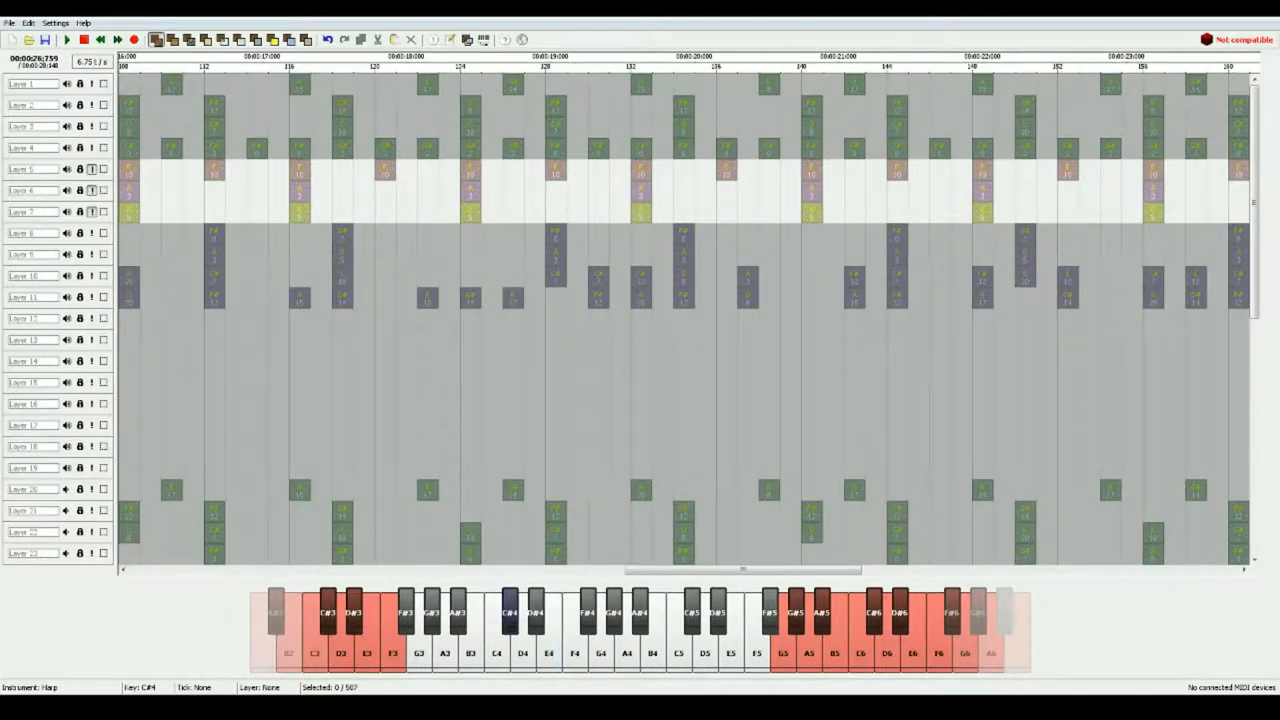
key(5)
key(z)
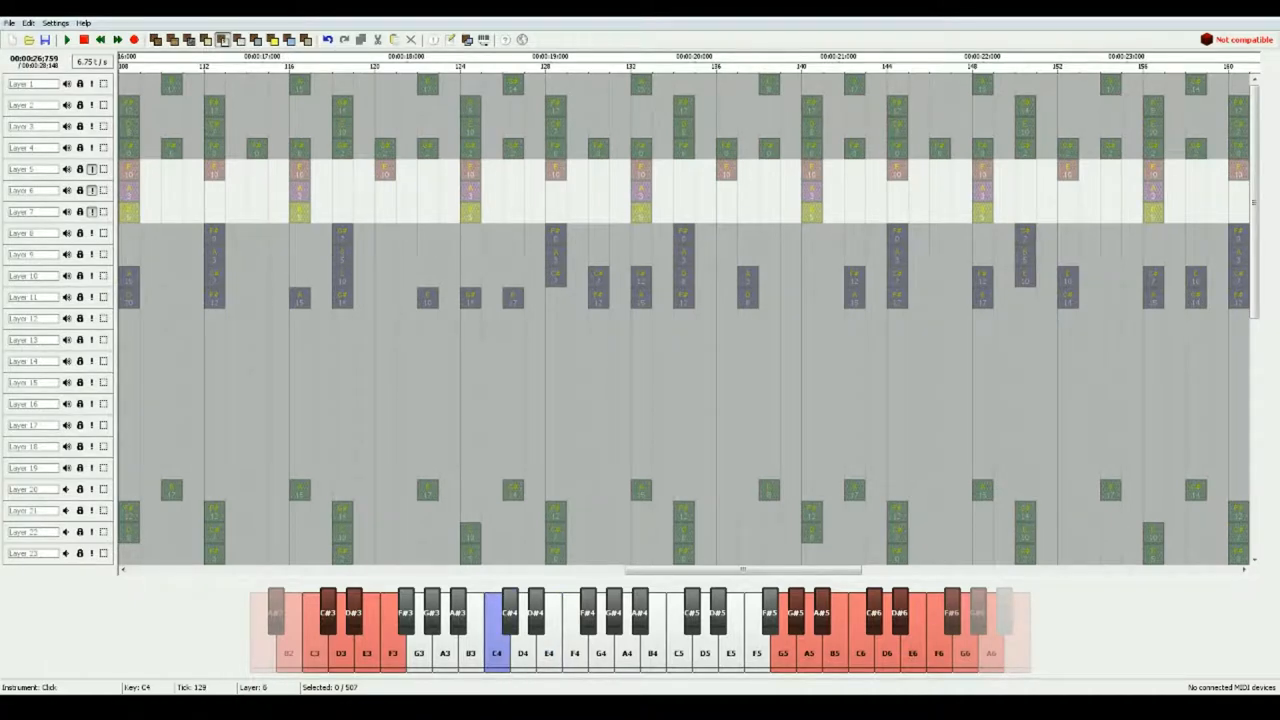
scroll(716, 553, right, 3)
scroll(716, 553, right, 3)
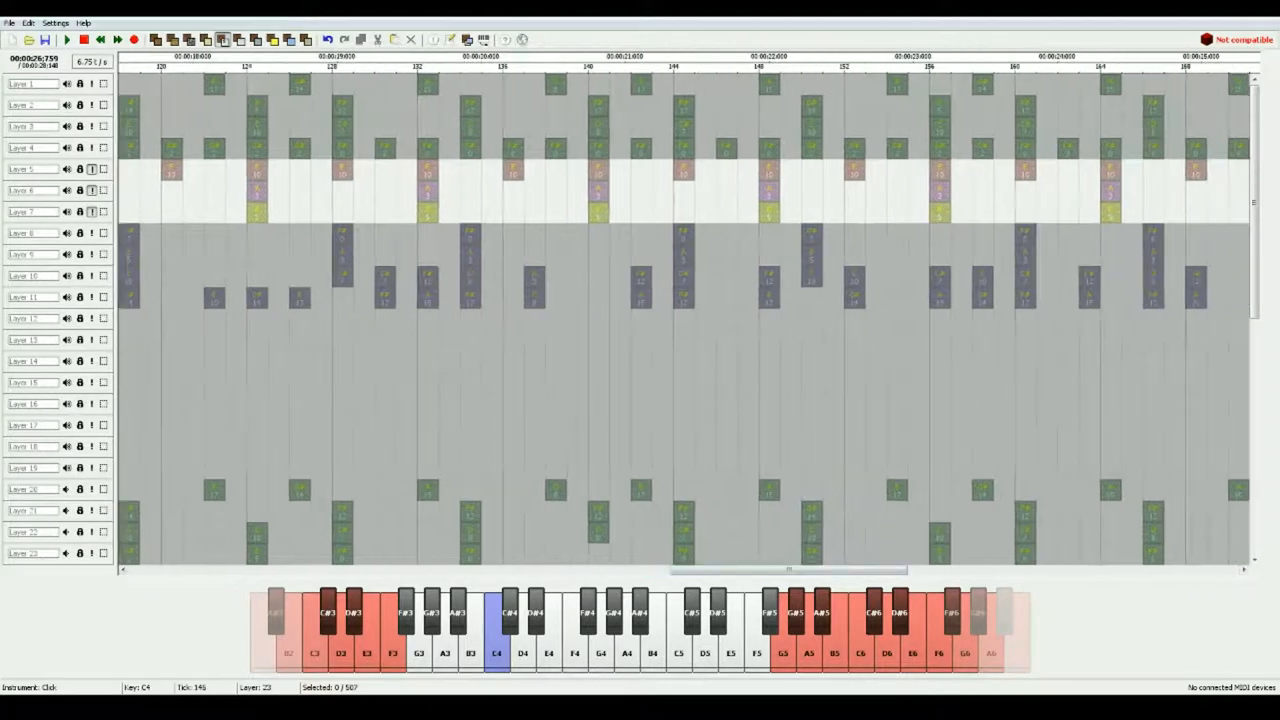
click(385, 190)
click(470, 190)
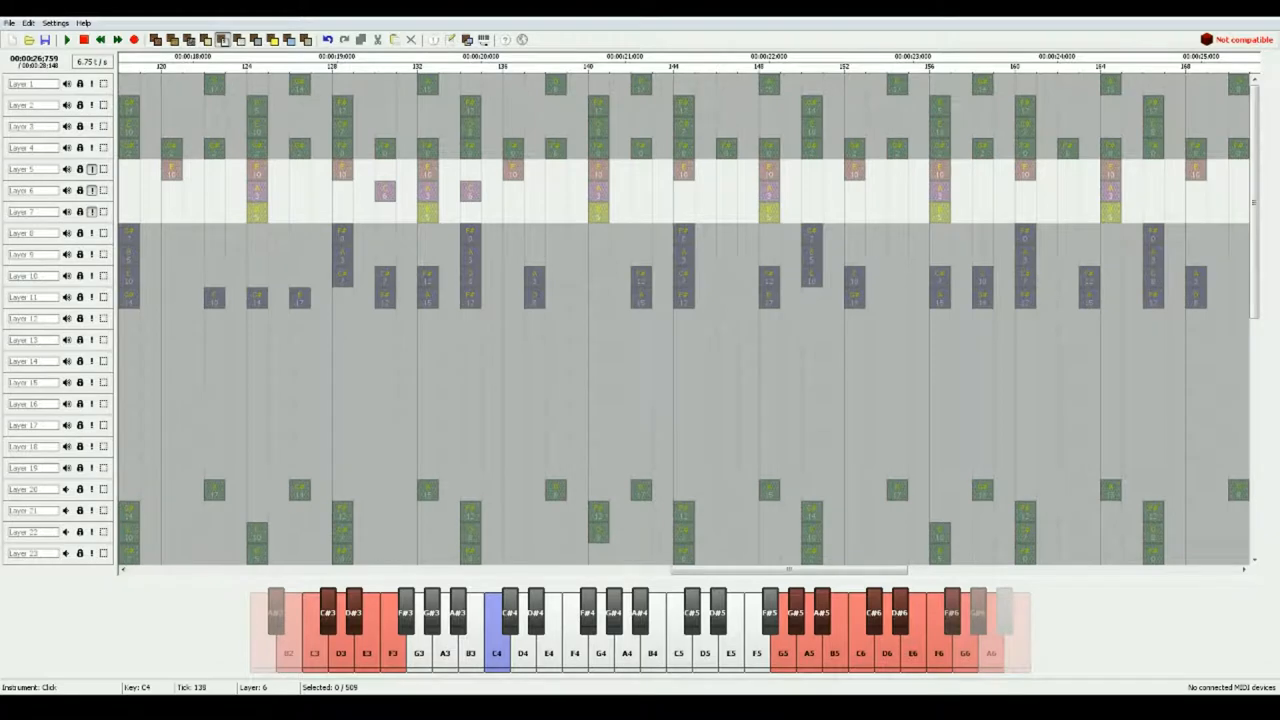
click(556, 190)
click(727, 190)
click(812, 190)
click(897, 190)
drag(789, 570, 871, 570)
Finish the Layer 6 Click line with six more notes near the end and replay the passage from around tick 140.
click(684, 190)
click(769, 190)
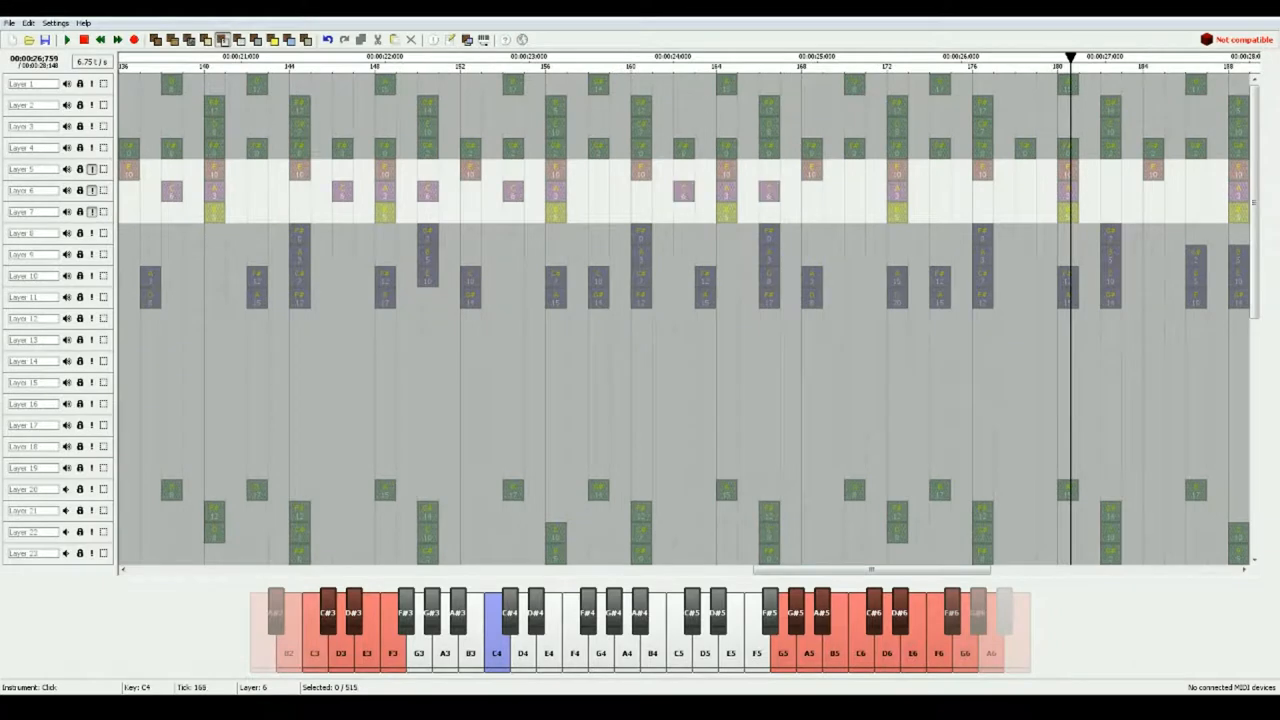
click(855, 190)
mouse_move(871, 570)
mouse_down()
mouse_move(958, 570)
mouse_move(793, 570)
mouse_up()
click(620, 190)
click(706, 190)
click(790, 190)
key(space)
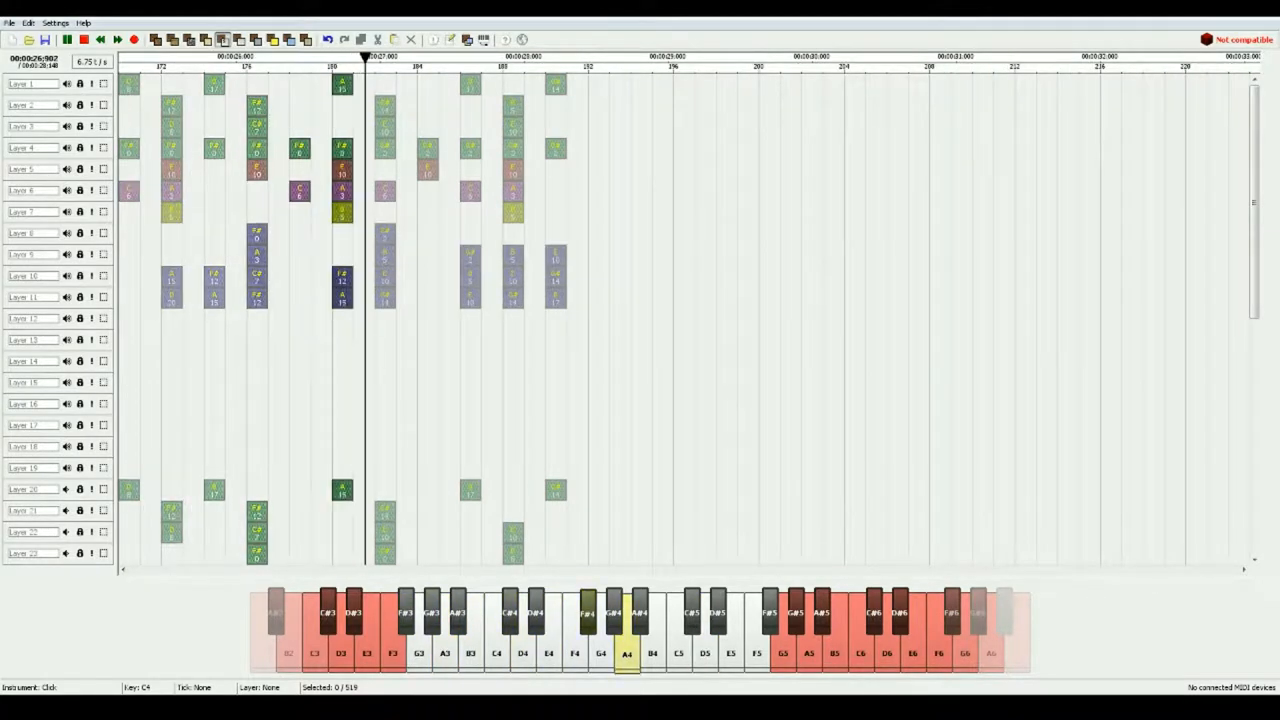
key(space)
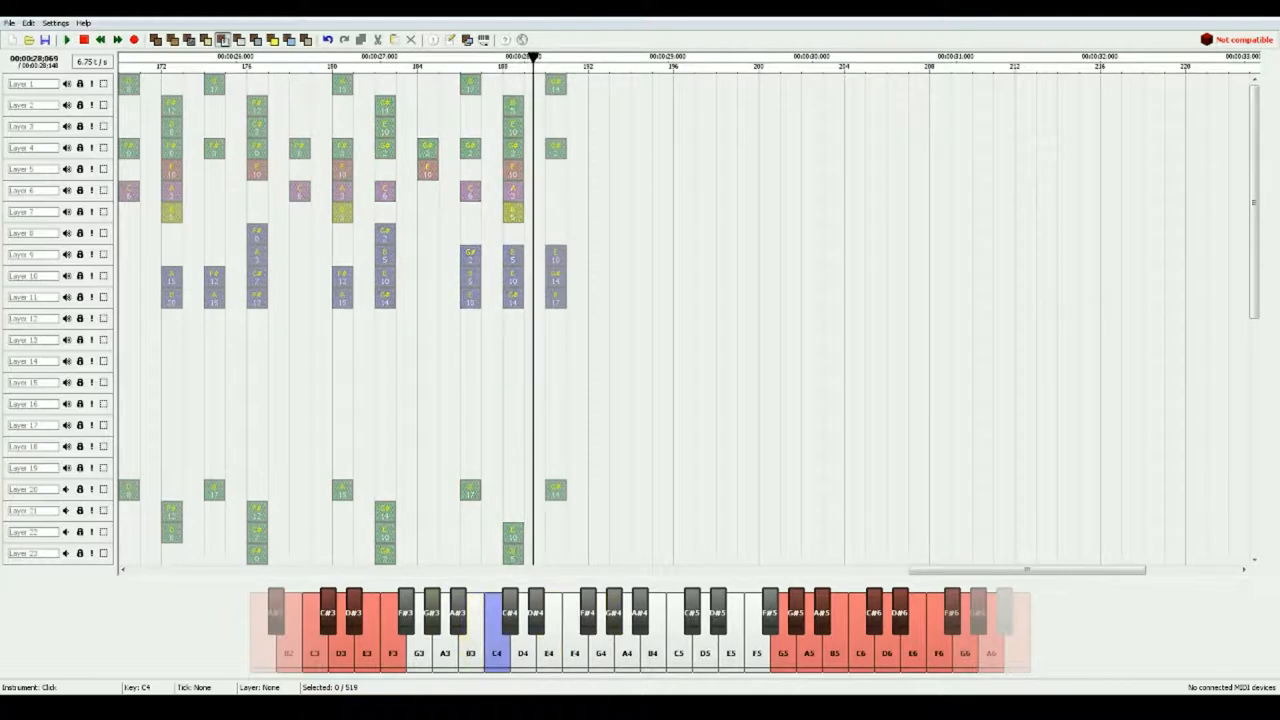
drag(1028, 570, 816, 570)
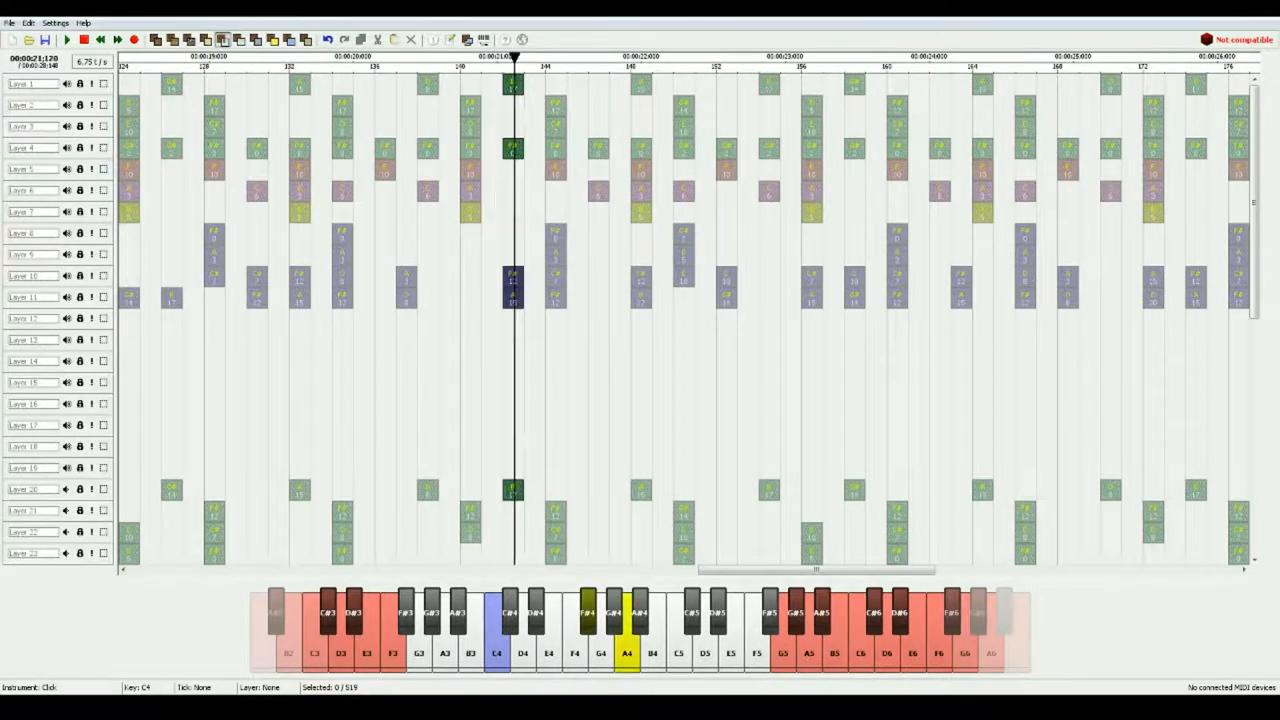
drag(492, 60, 533, 60)
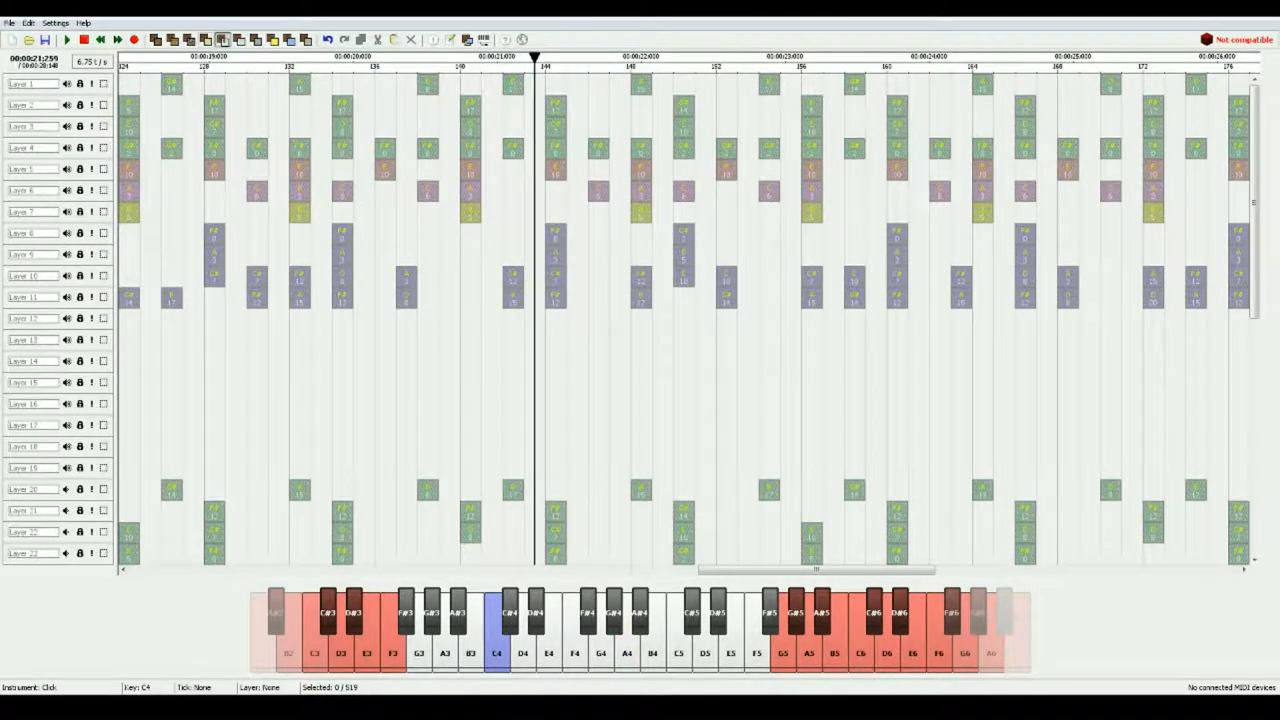
Add a B4 Bass Drum hit on Layer 5 at tick 142 and audition it.
click(189, 39)
key(e)
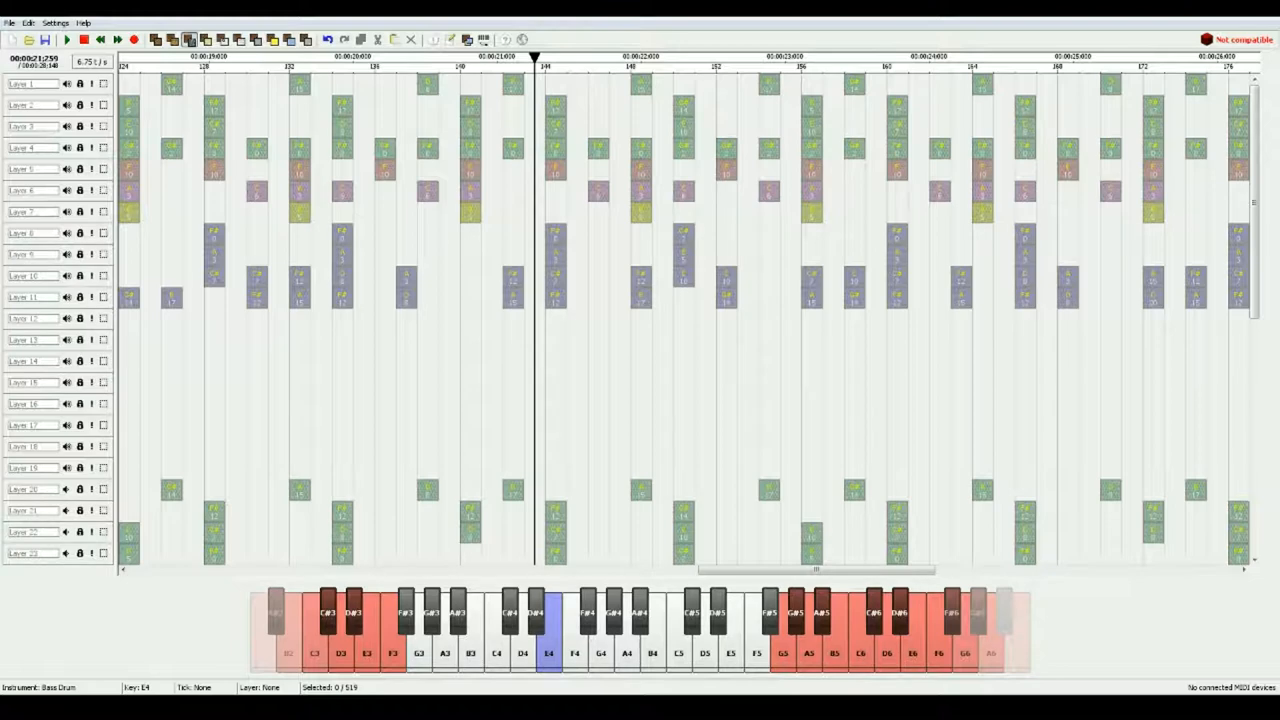
key(b)
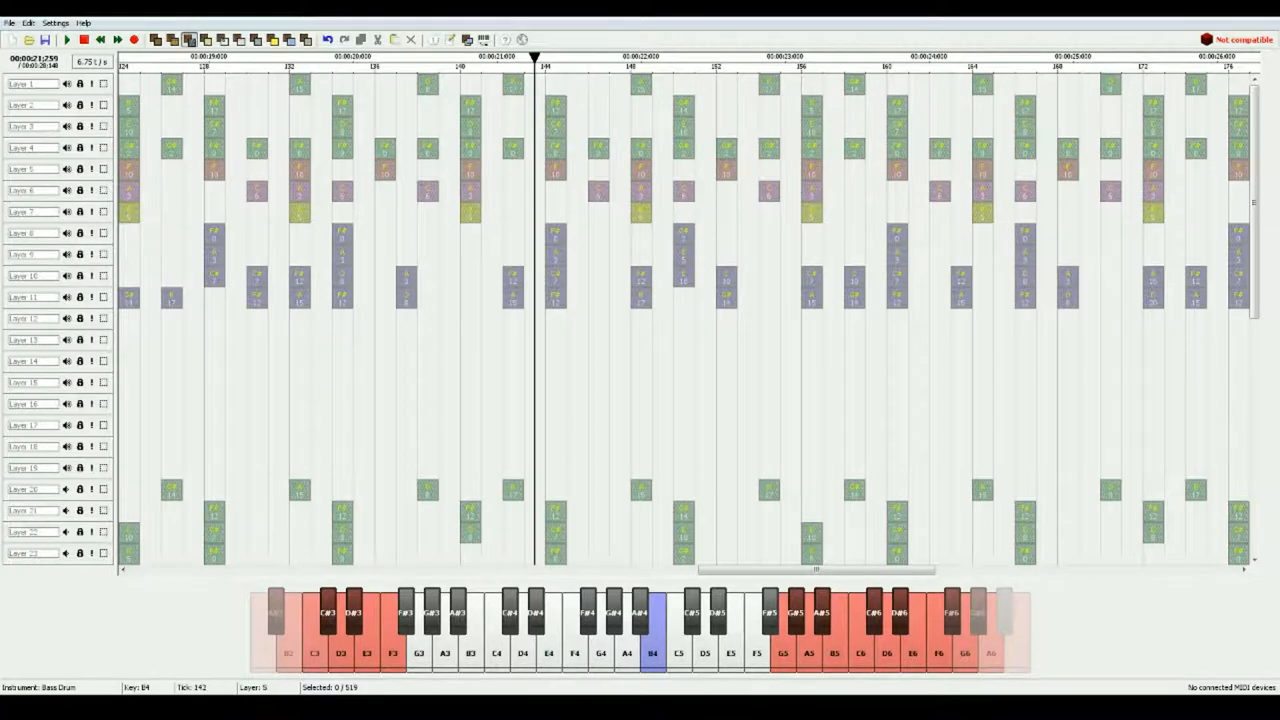
click(513, 169)
key(g)
key(space)
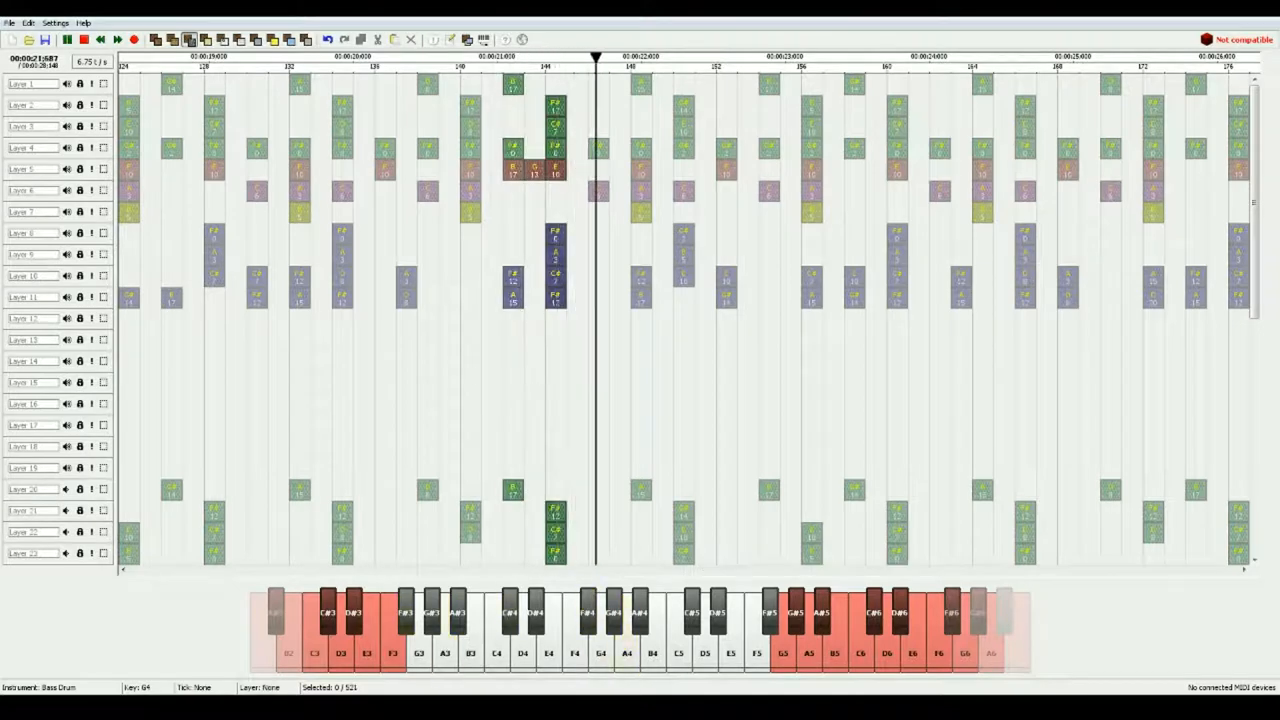
key(space)
Paste the drum pair onto Layer 5 and add two more B4 bass-drum notes further along.
mouse_move(503, 160)
mouse_down()
mouse_move(545, 178)
mouse_move(865, 170)
mouse_up()
drag(816, 569, 921, 569)
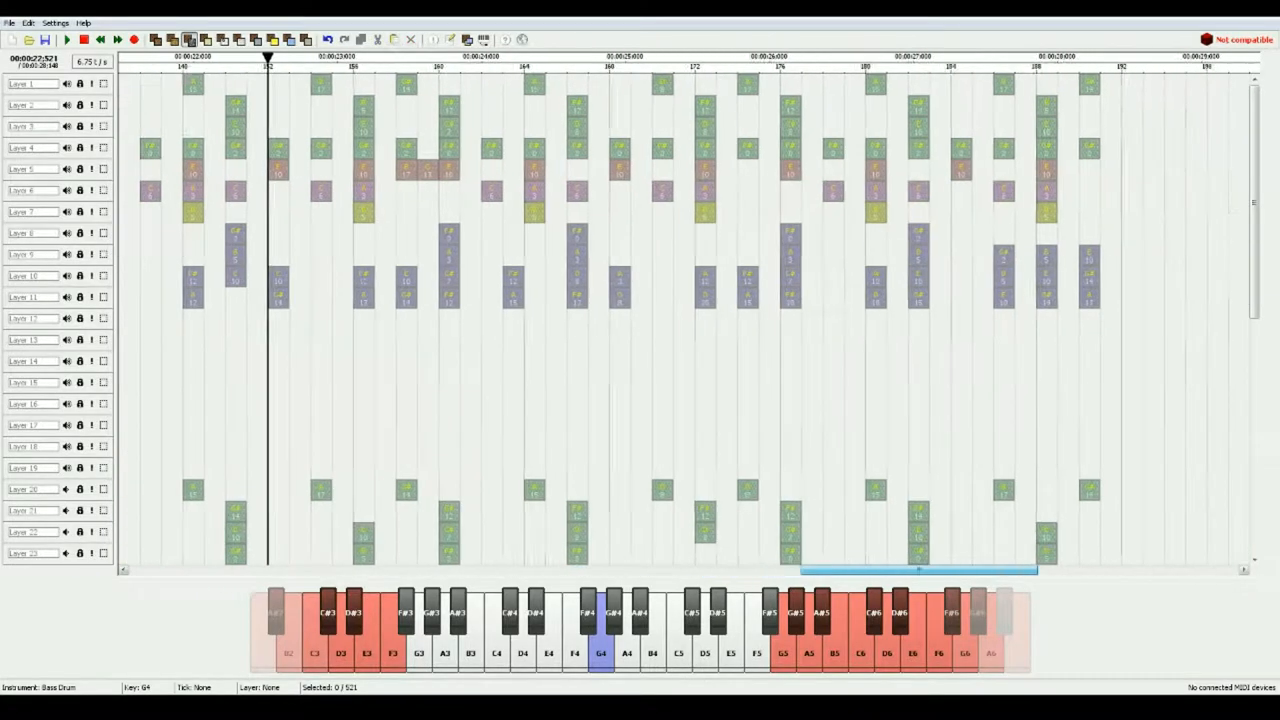
key(ctrl+v)
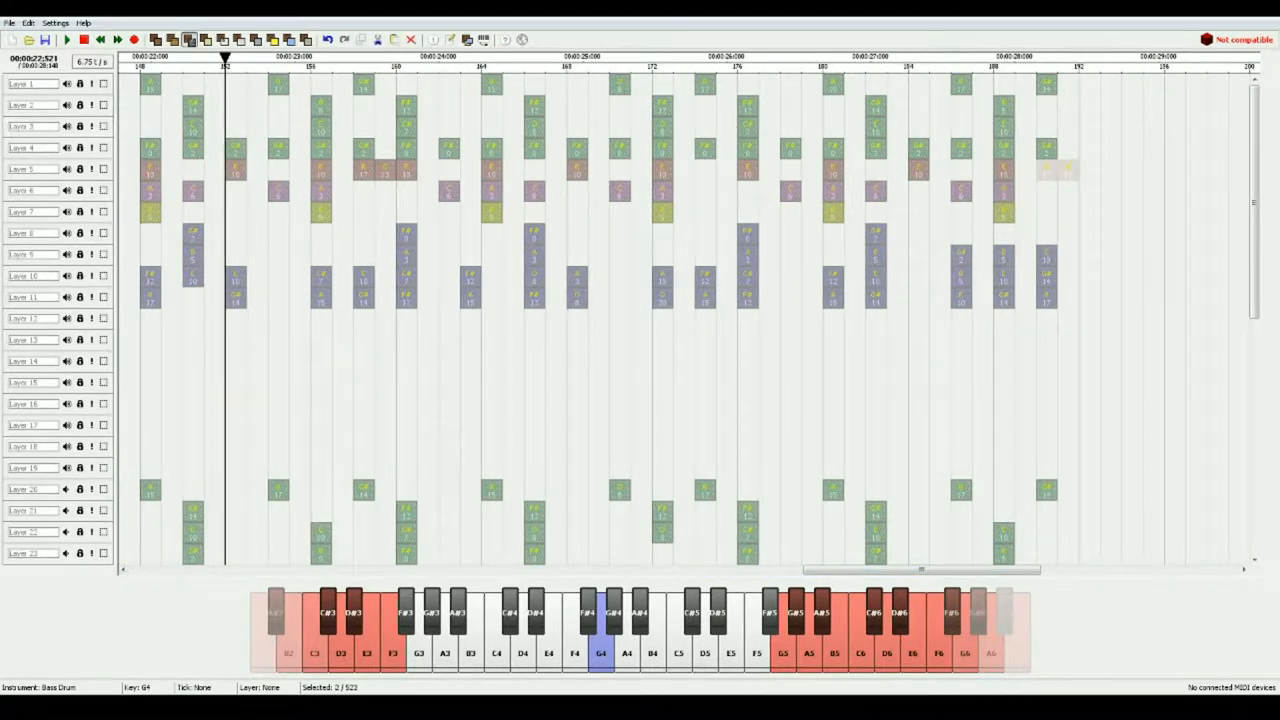
drag(921, 569, 807, 569)
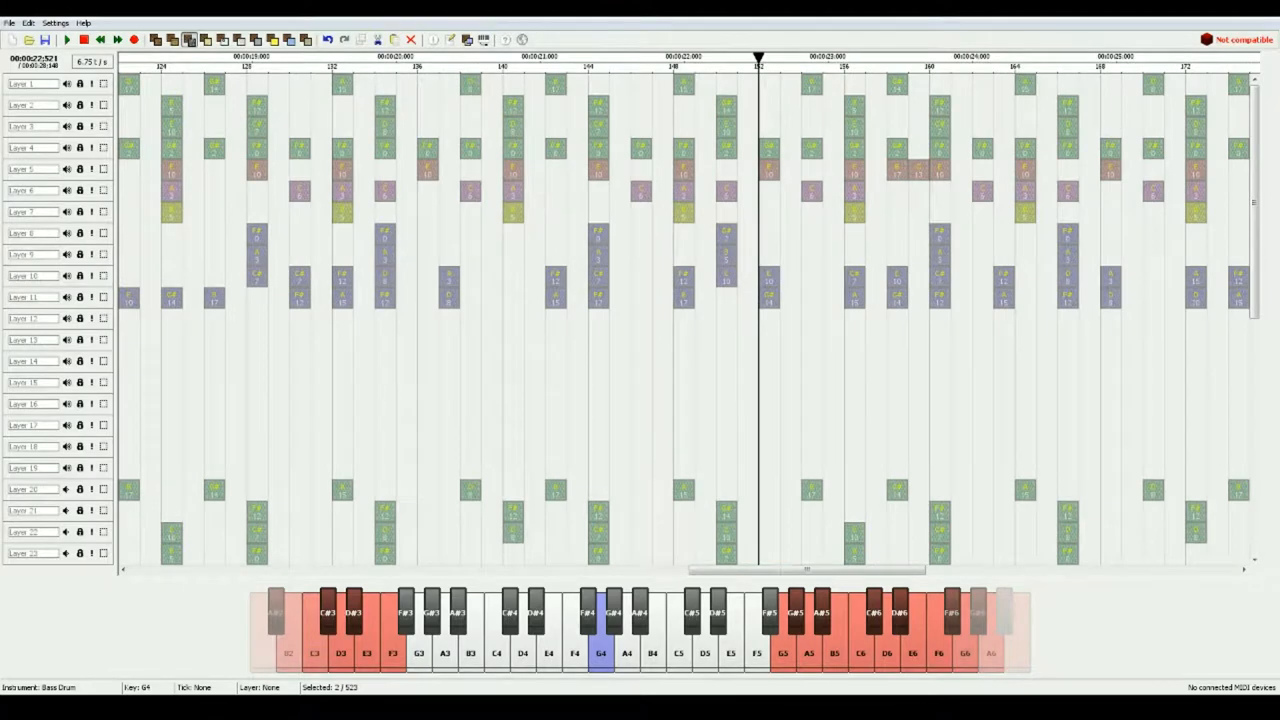
key(u)
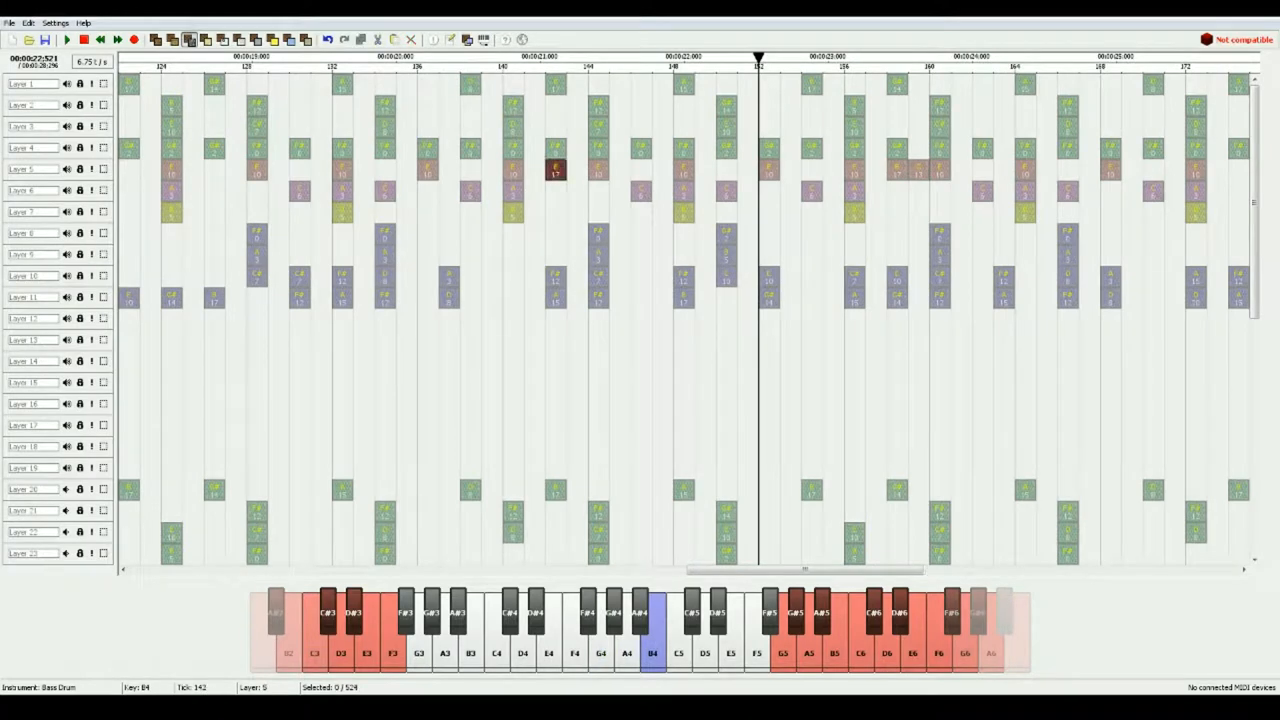
click(556, 169)
drag(807, 569, 855, 569)
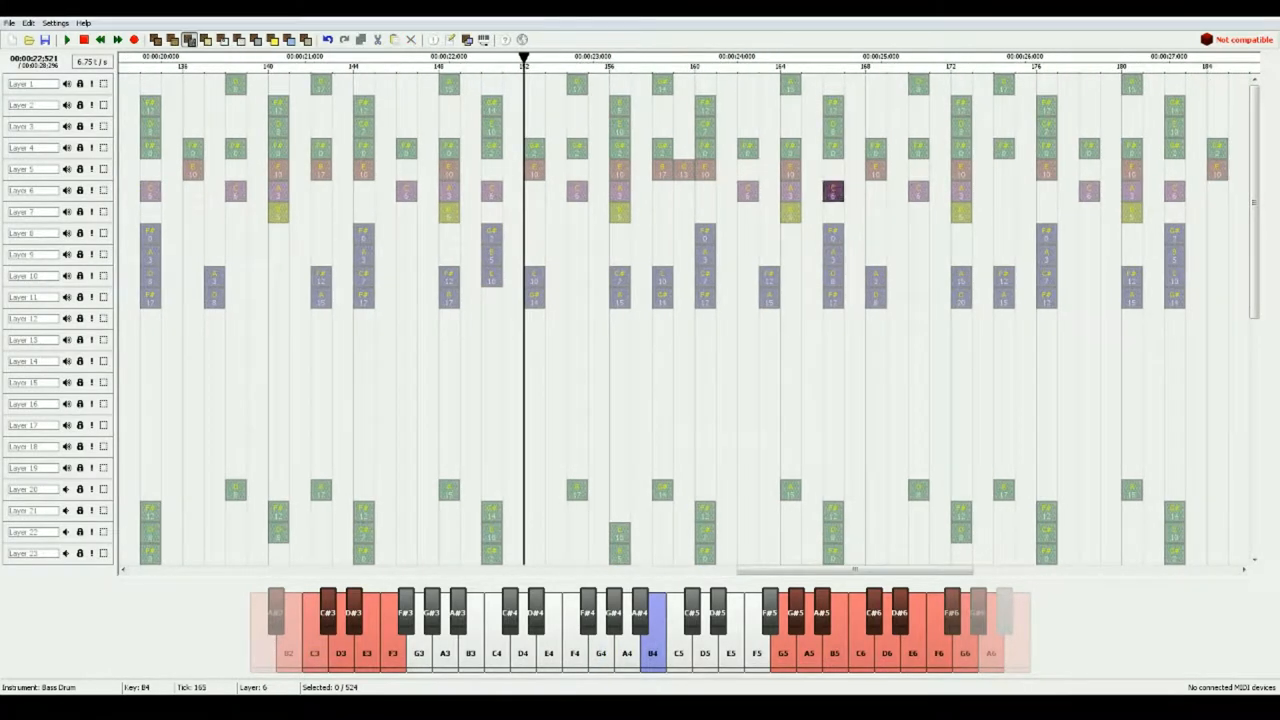
click(1003, 169)
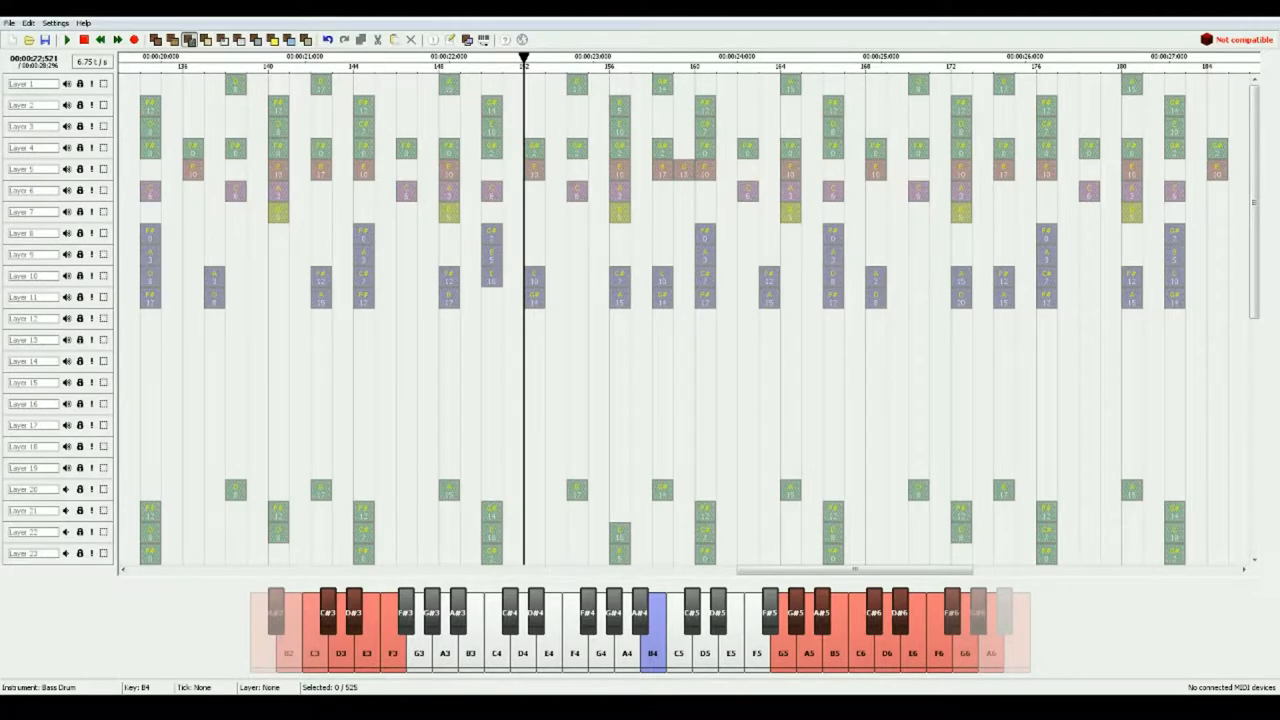
drag(855, 569, 781, 569)
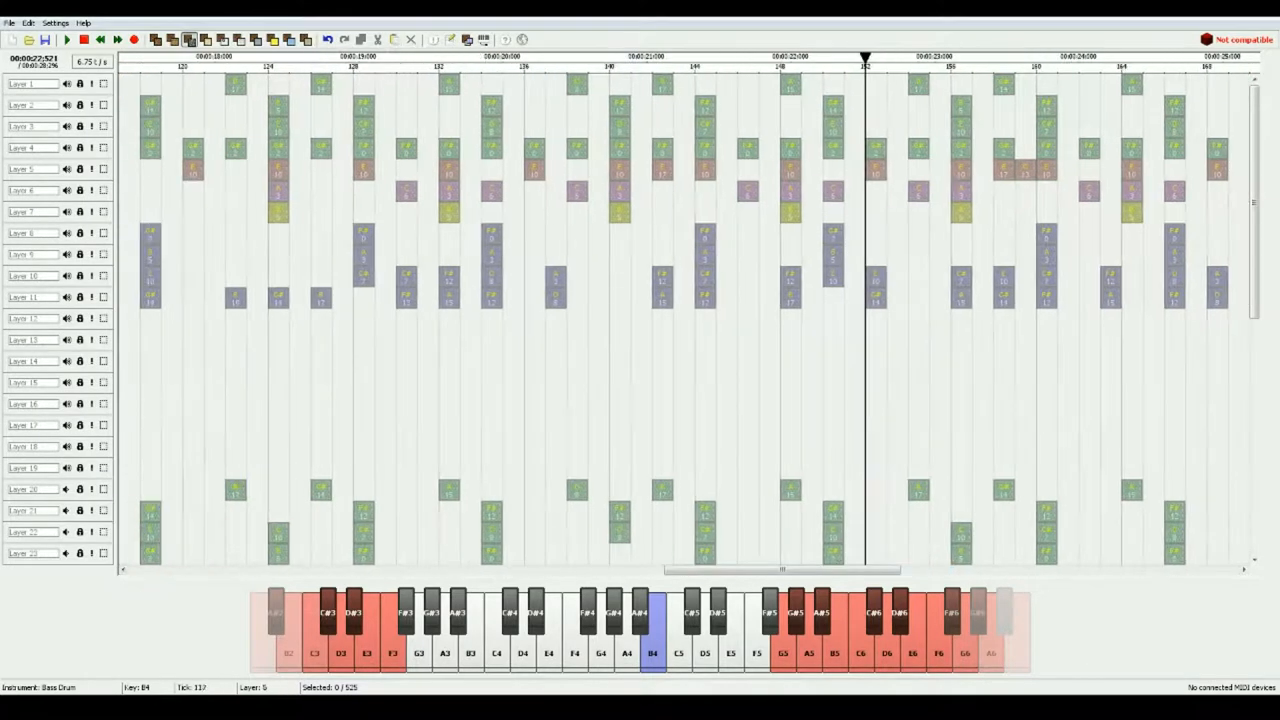
Solo Layers 5 and 7 and start playback from an earlier point to hear them alone.
click(91, 169)
click(91, 211)
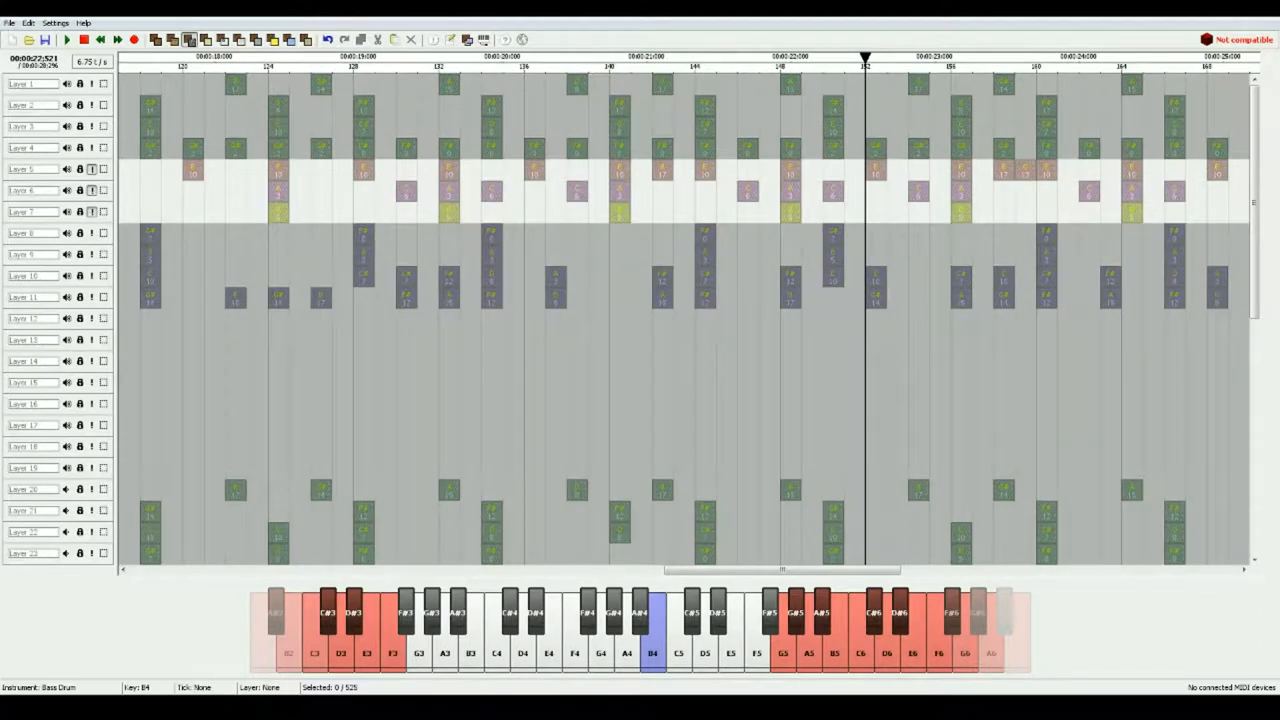
click(350, 60)
key(space)
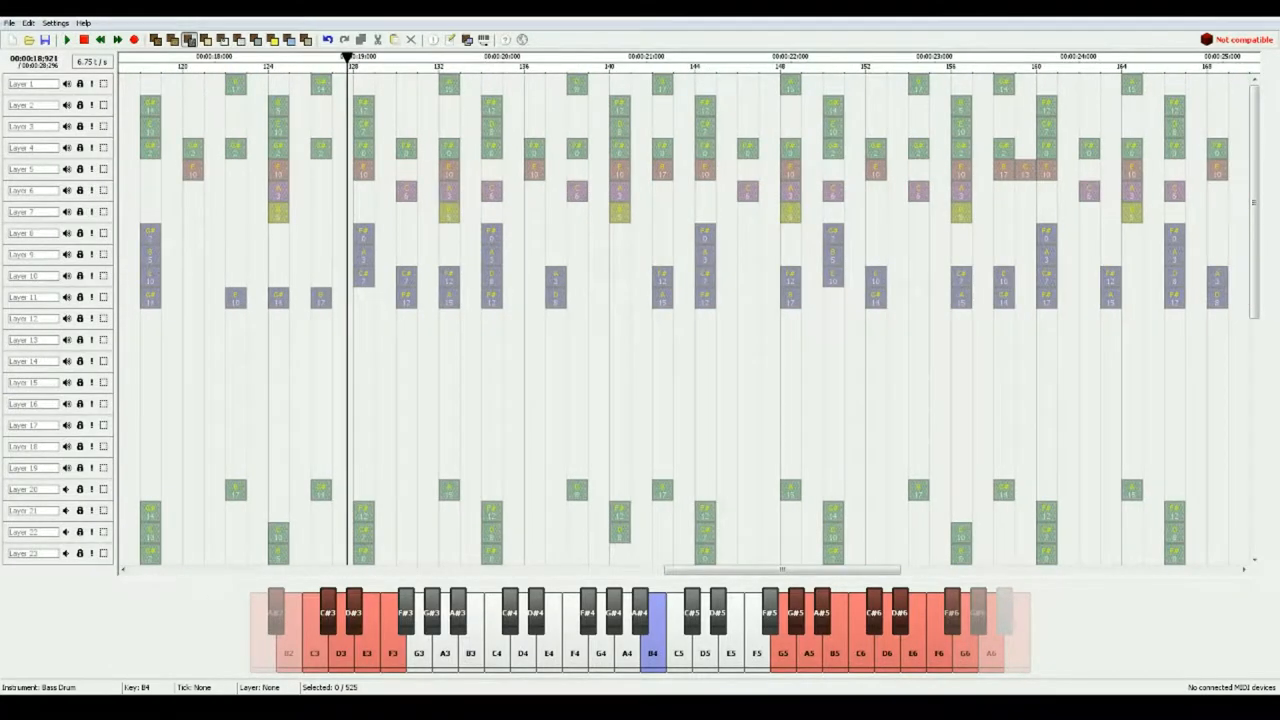
Play the song from around 00:19 through to its end.
key(space)
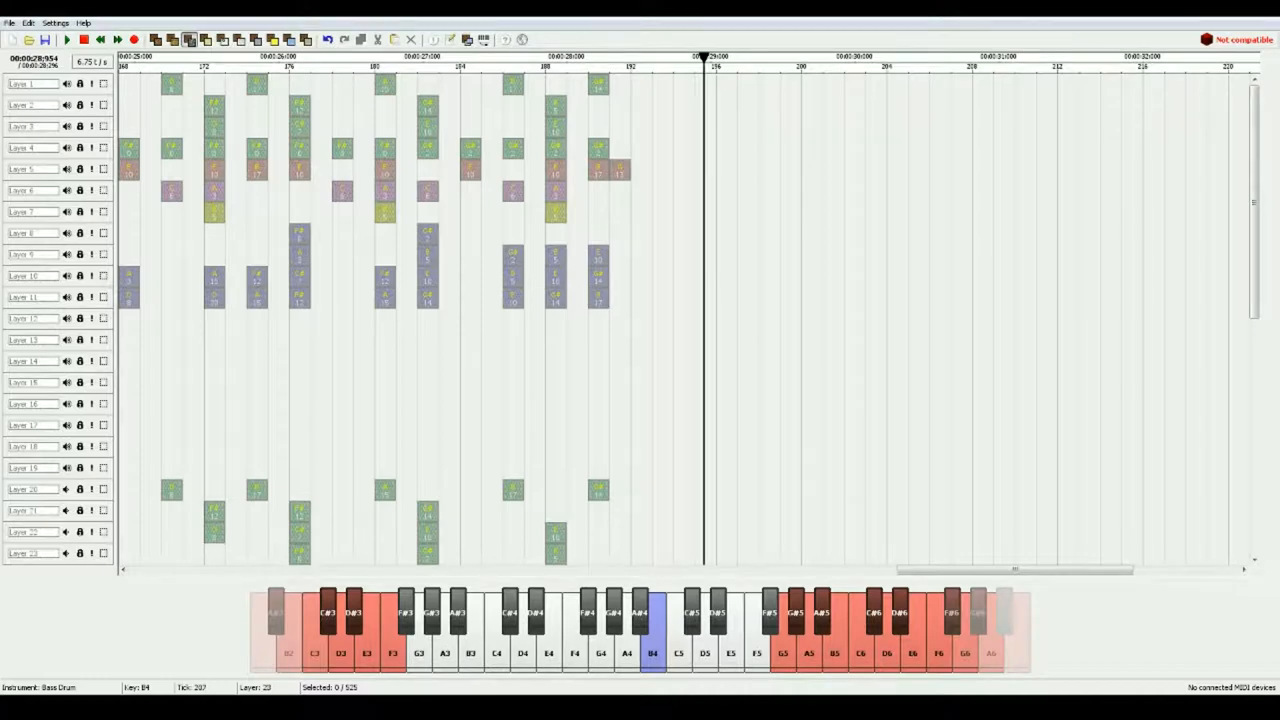
scroll(1010, 569, left, 1)
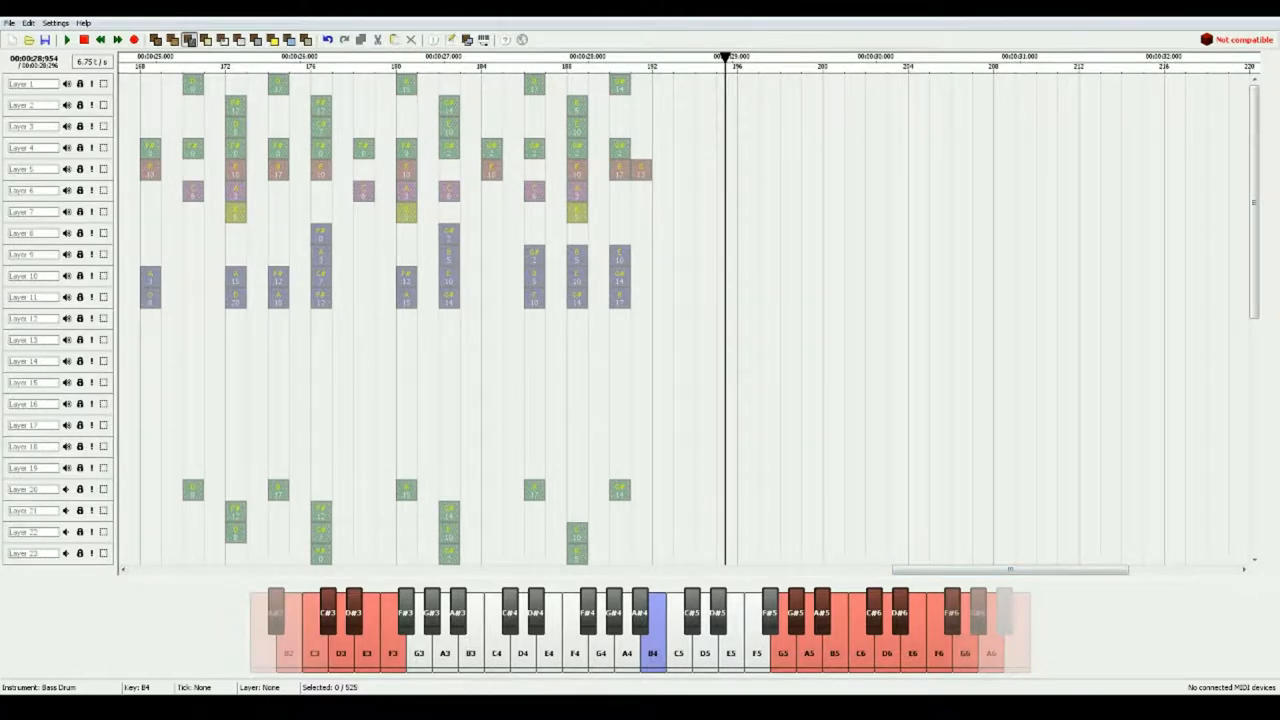
mouse_move(1010, 569)
mouse_down()
mouse_move(686, 569)
mouse_move(1000, 569)
mouse_up()
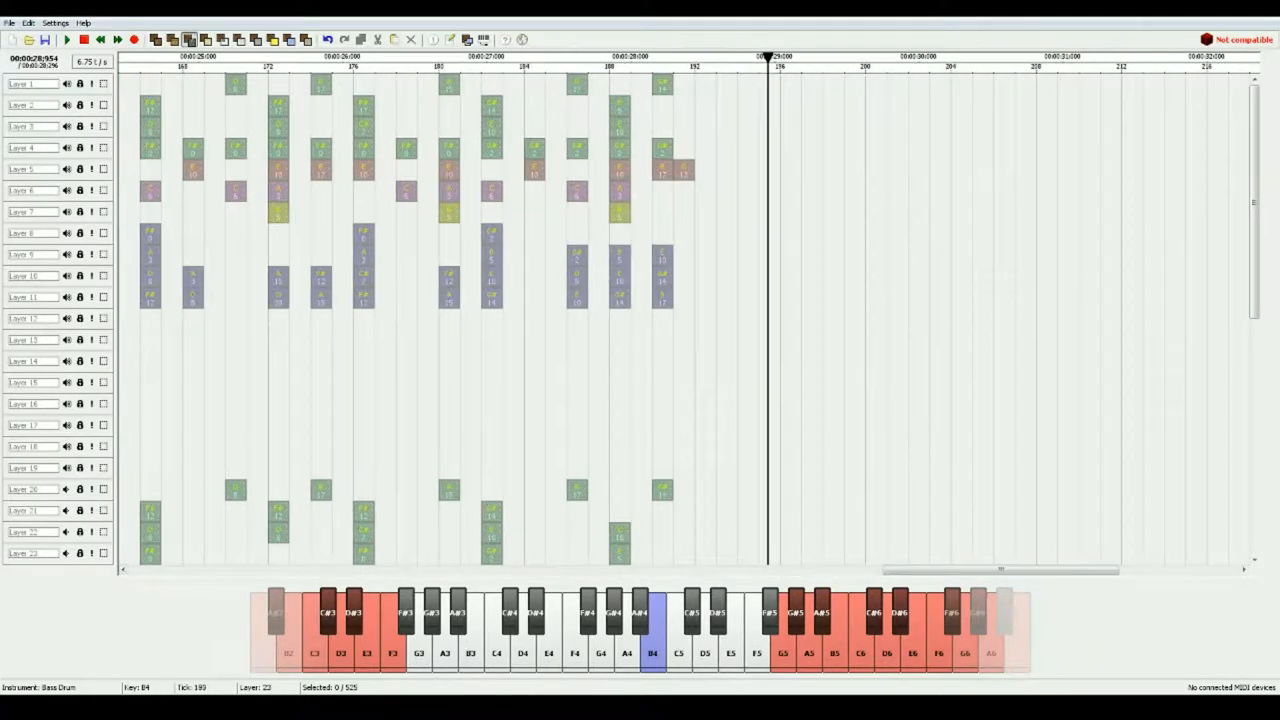
Paste the 16-note chord pattern of layers 21–23 after tick 192 and again into layers 2–4, then audition the new ending.
drag(656, 560, 310, 500)
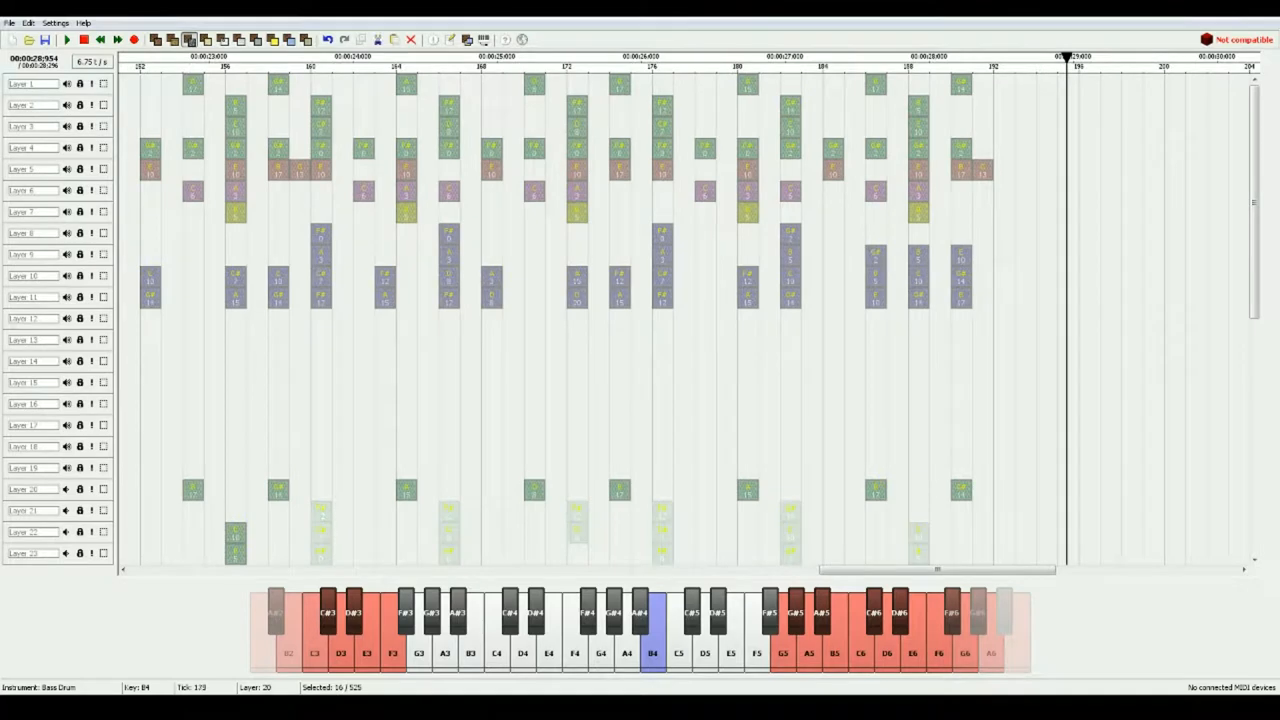
key(ctrl+v)
click(1003, 510)
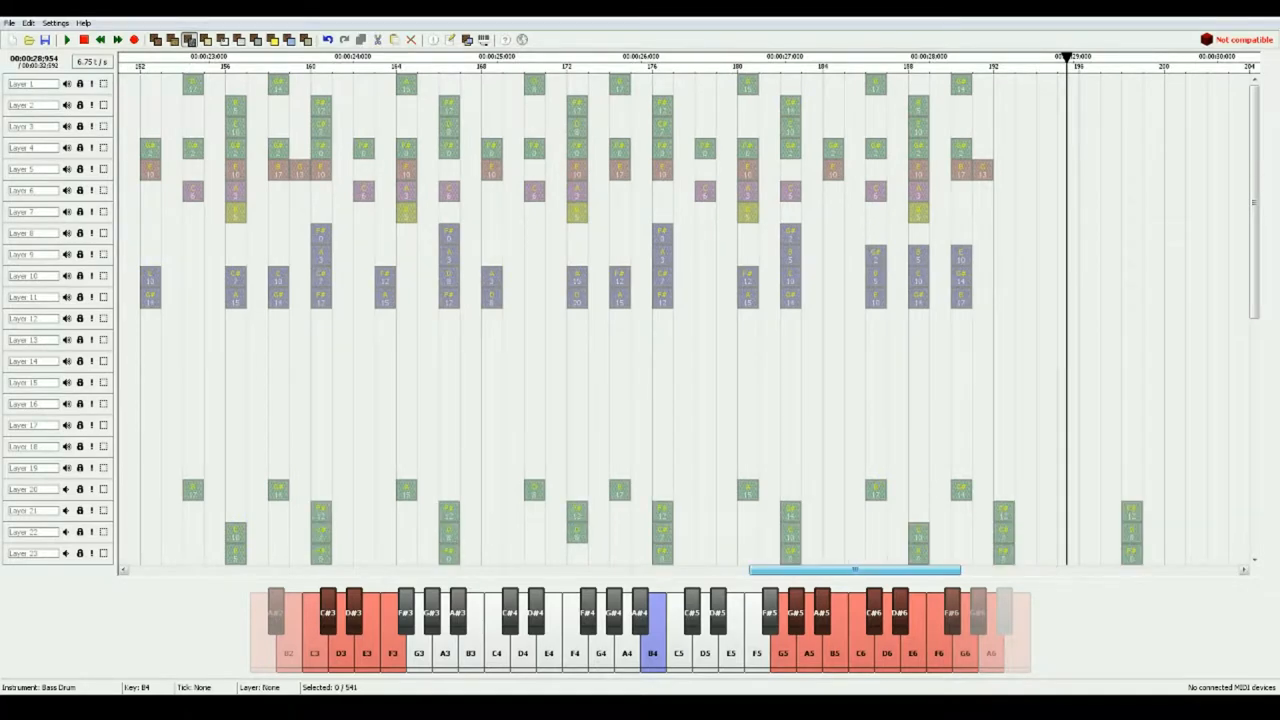
mouse_move(925, 569)
mouse_down()
mouse_move(985, 569)
mouse_move(289, 502)
mouse_up()
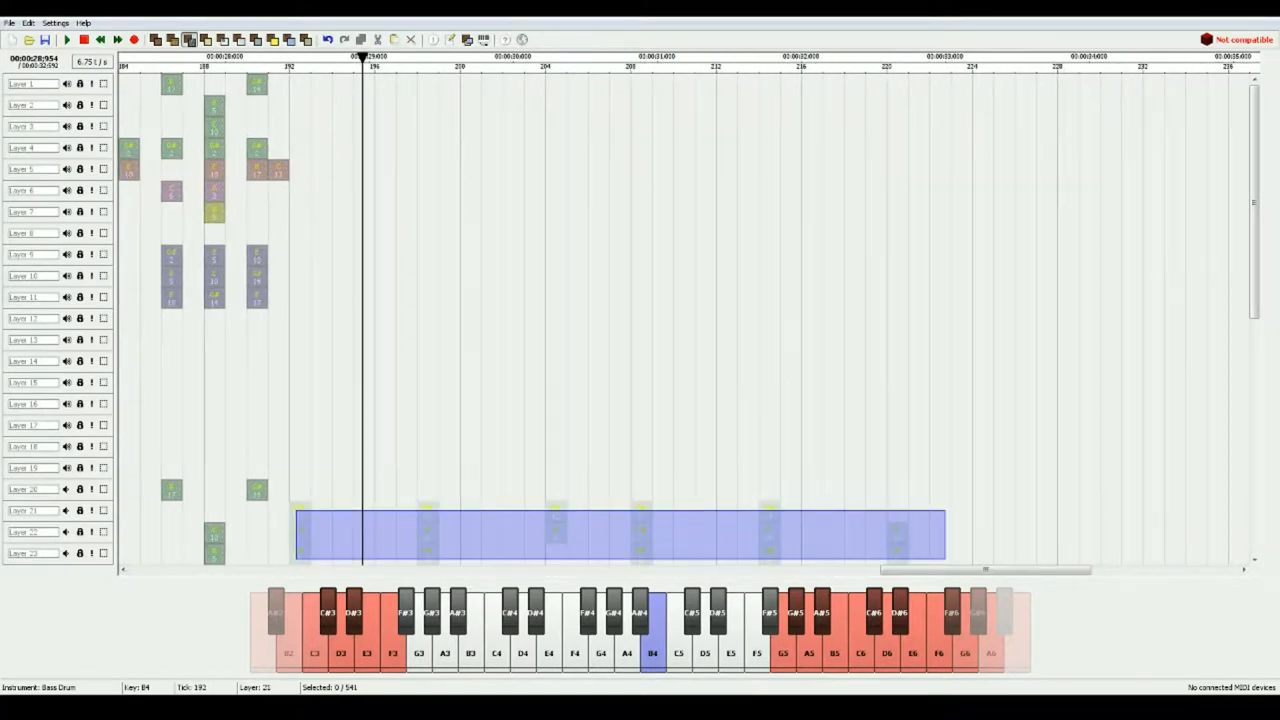
key(ctrl+v)
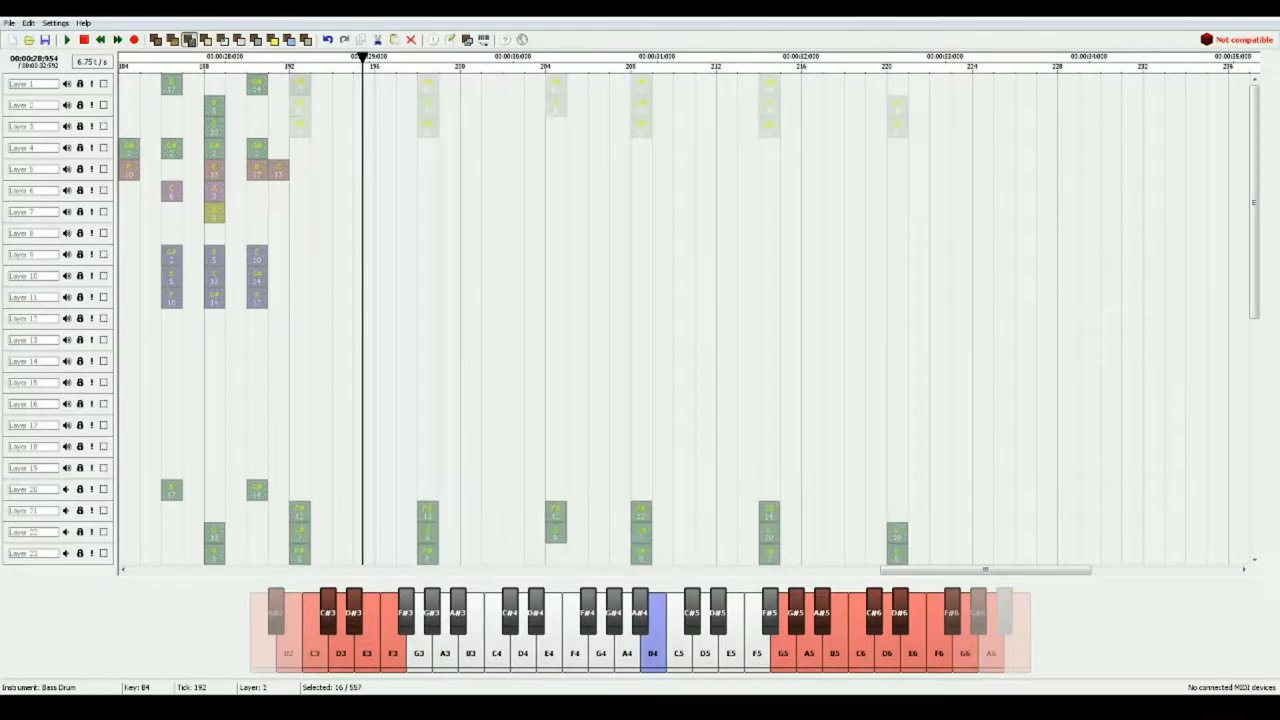
key(Escape)
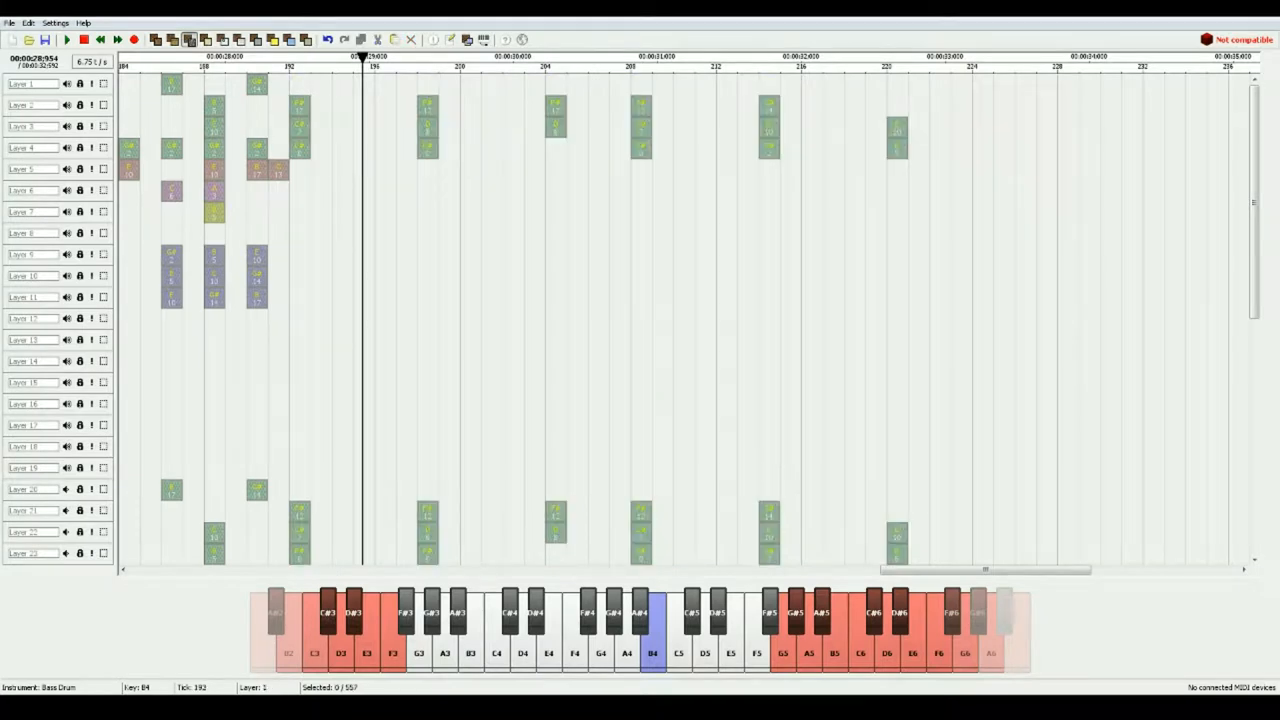
key(space)
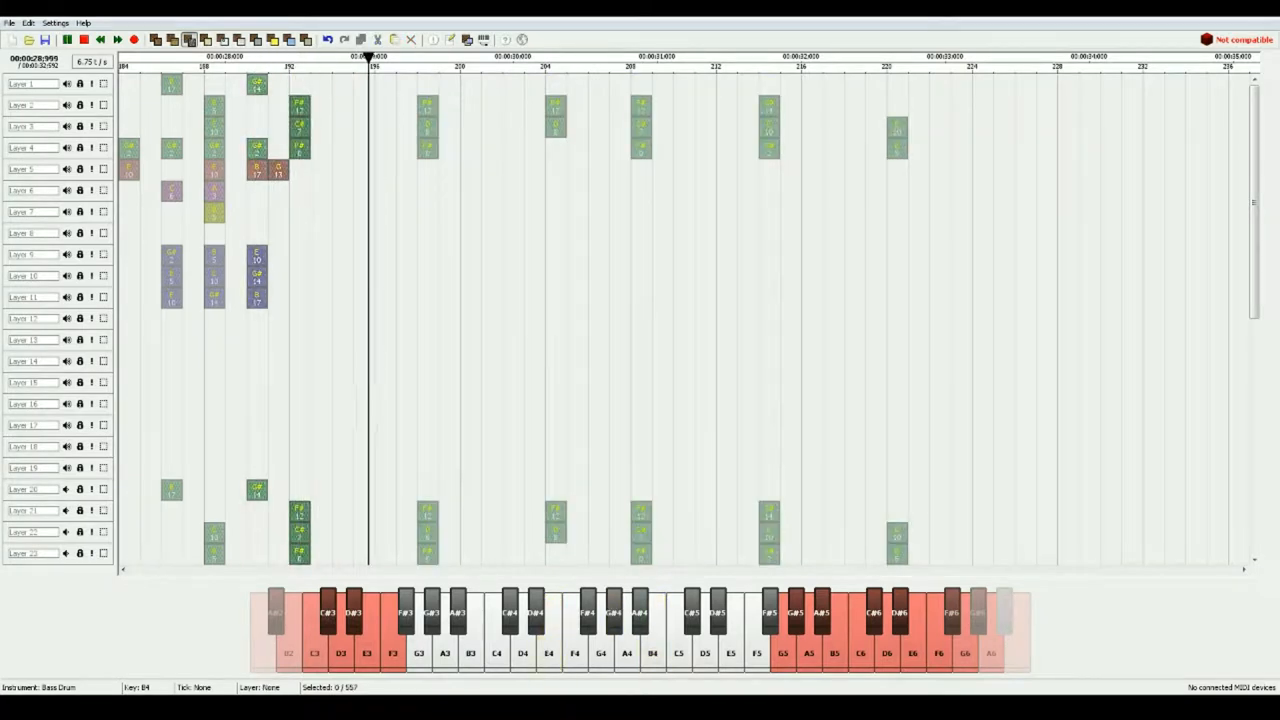
key(space)
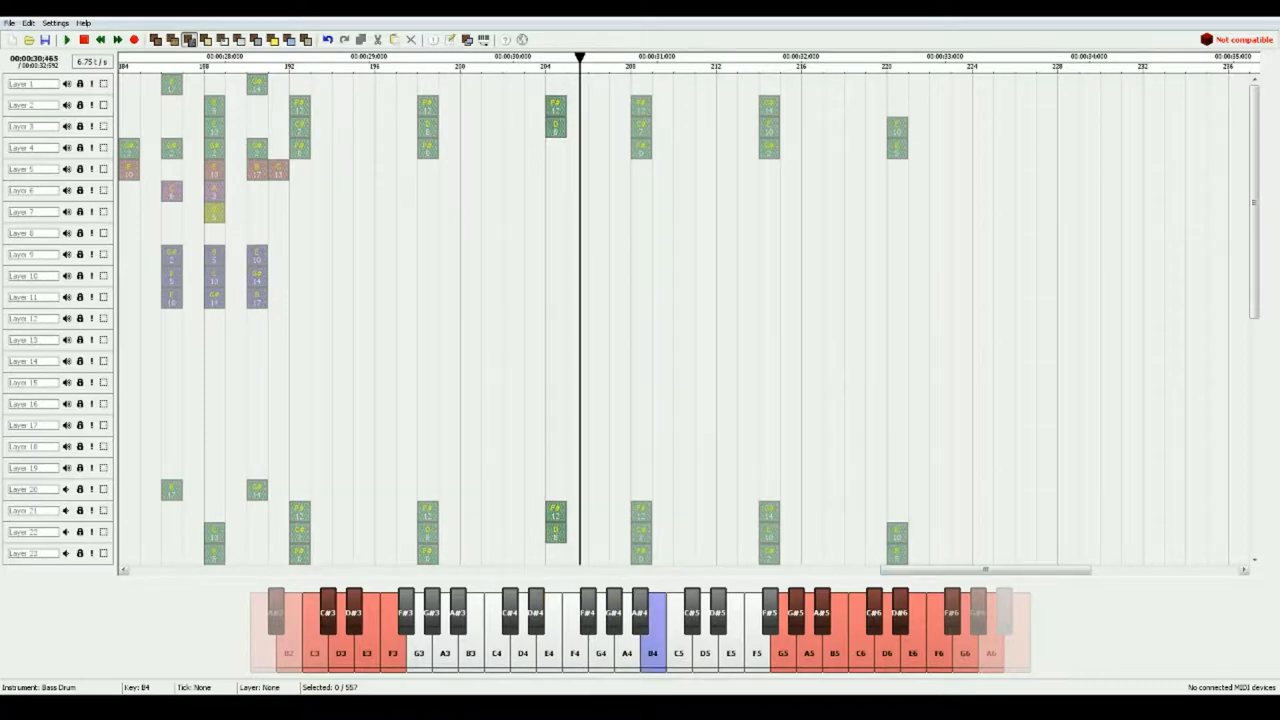
scroll(690, 310, left, 3)
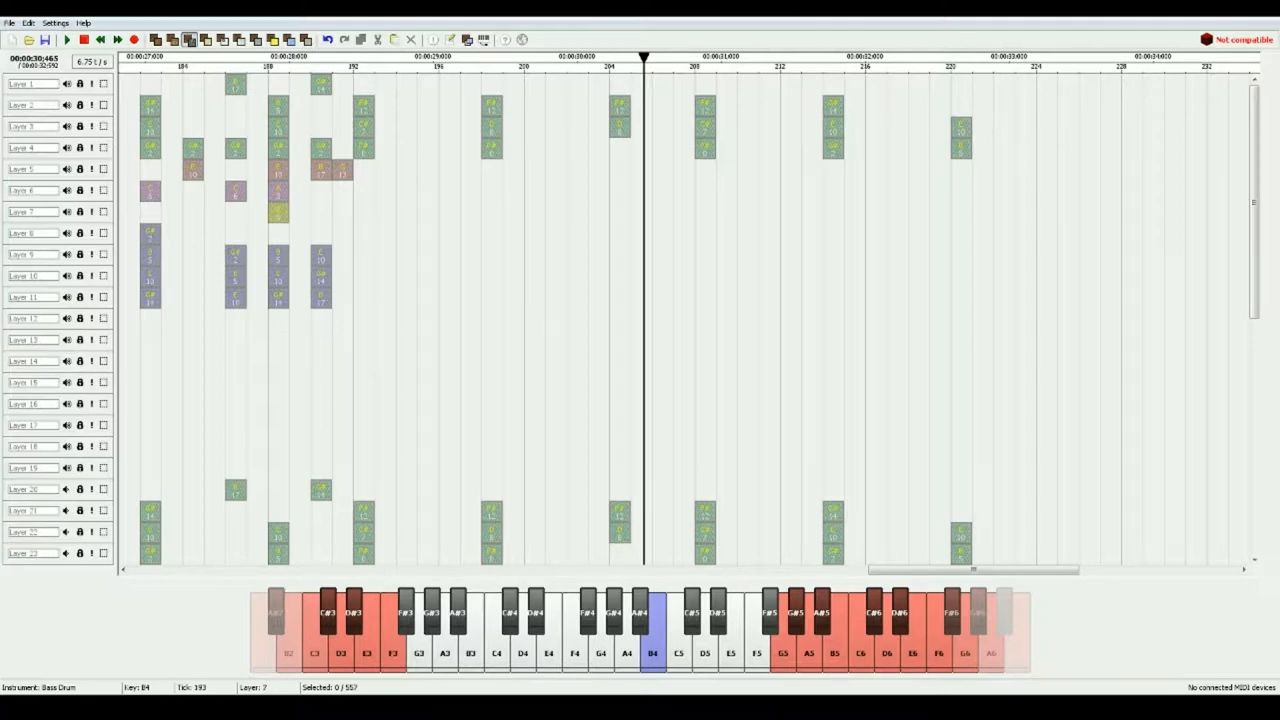
Duplicate the layers 2–4 chords into layers 8–11, change them to Click, and listen back.
drag(364, 164, 961, 106)
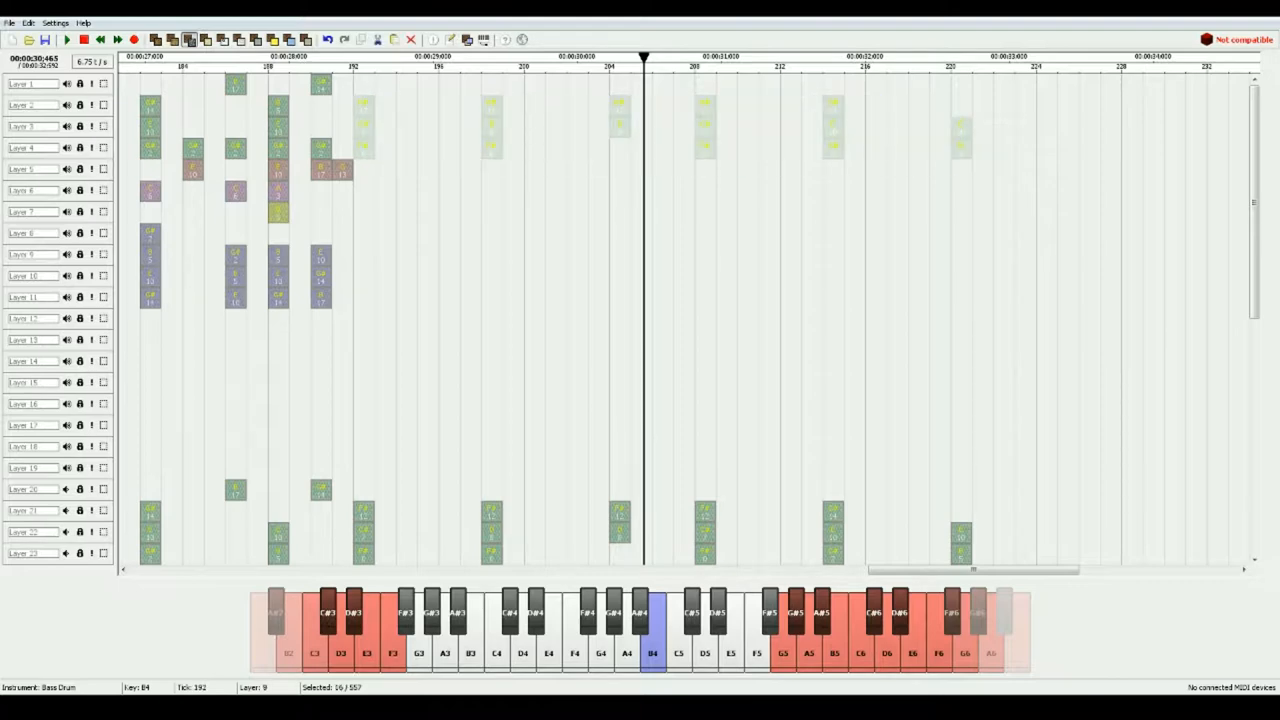
key(ctrl+v)
right_click(365, 245)
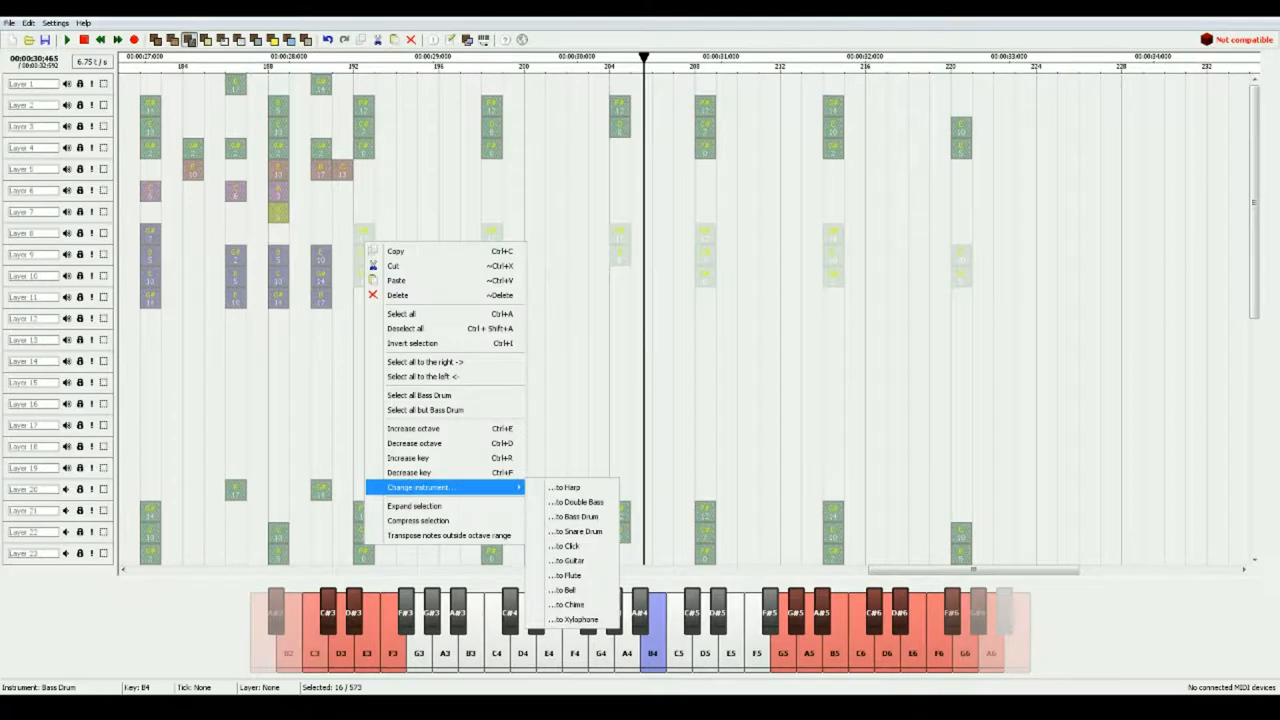
click(566, 546)
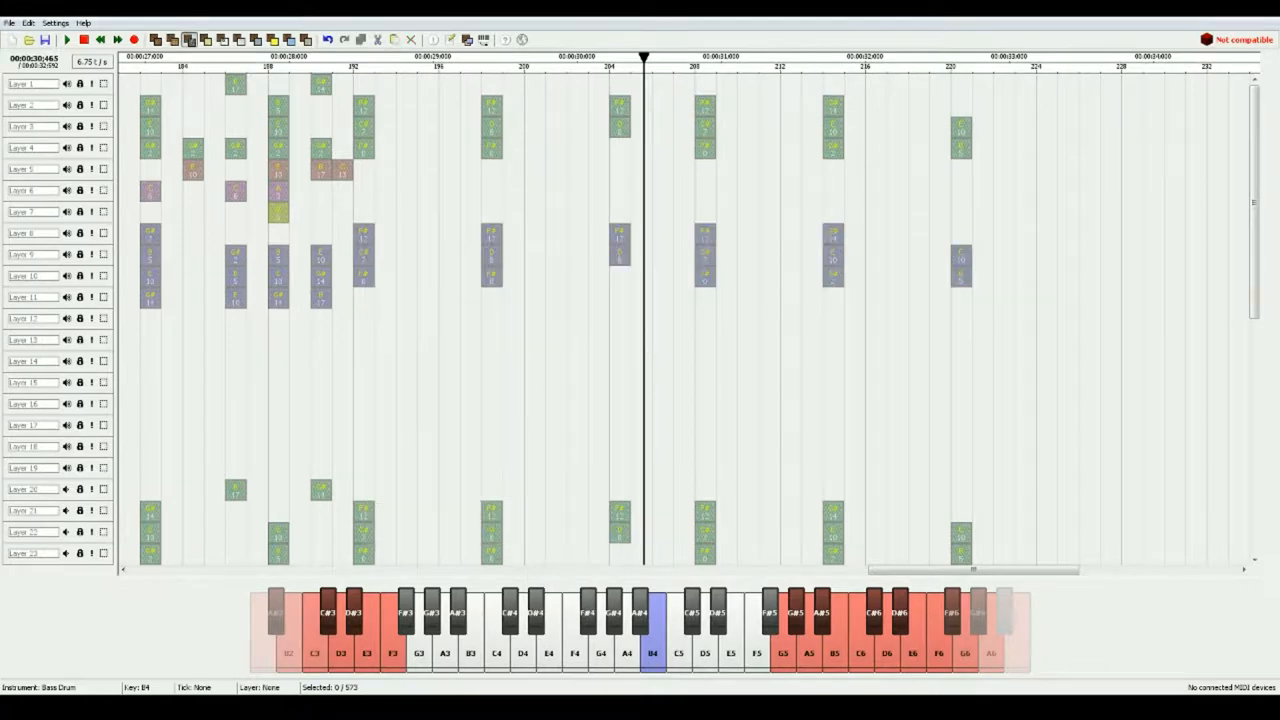
key(space)
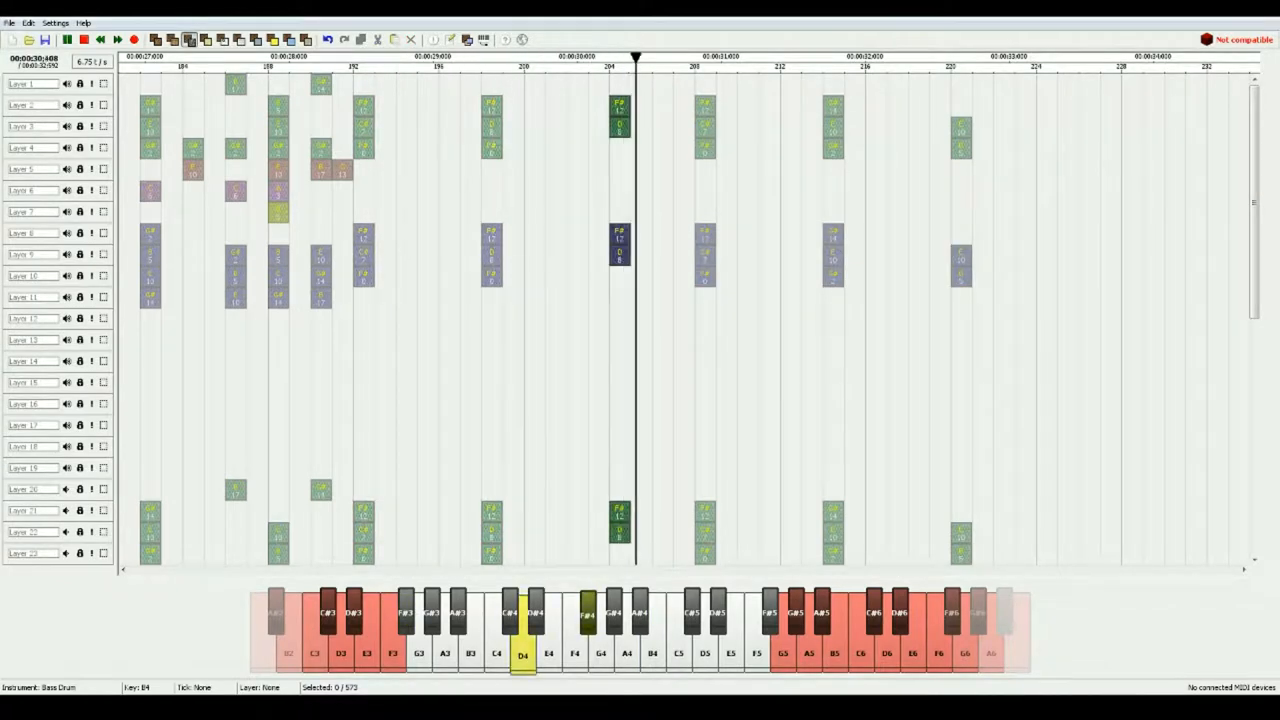
key(space)
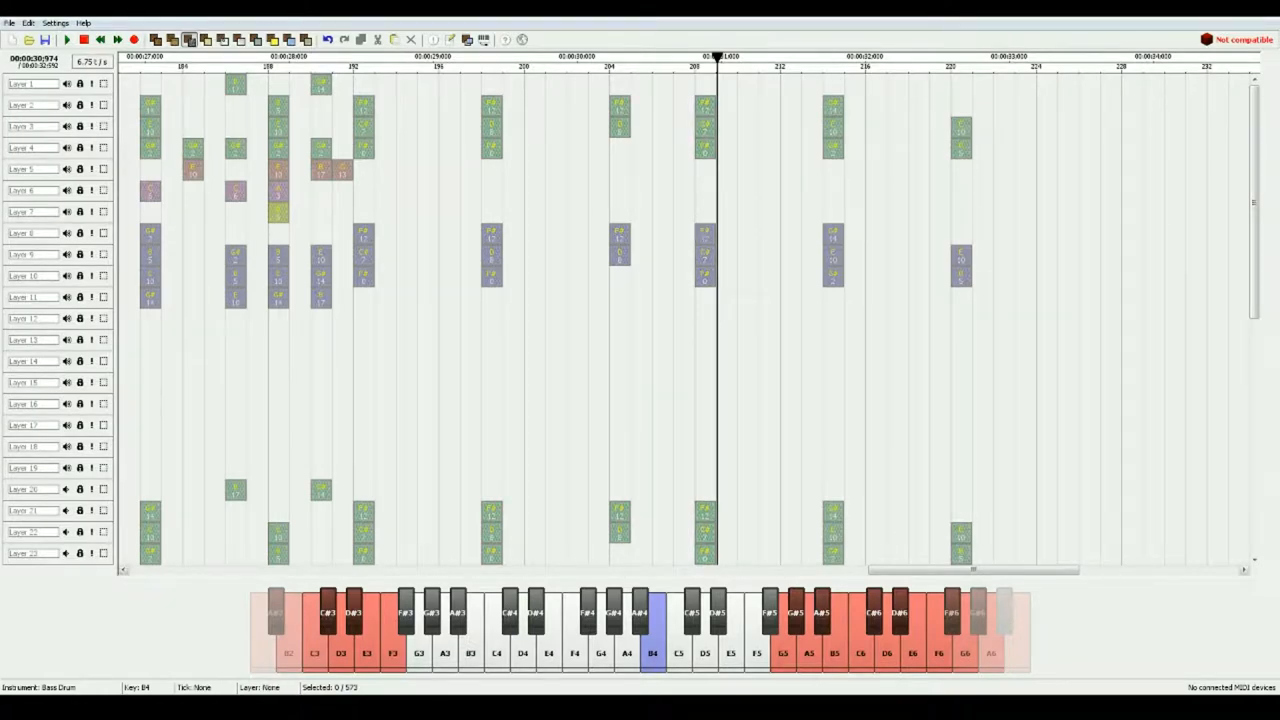
Add F#3 Double Bass notes on Layer 4 at tick 204 and Layer 22 at tick 208.
click(393, 640)
key(1)
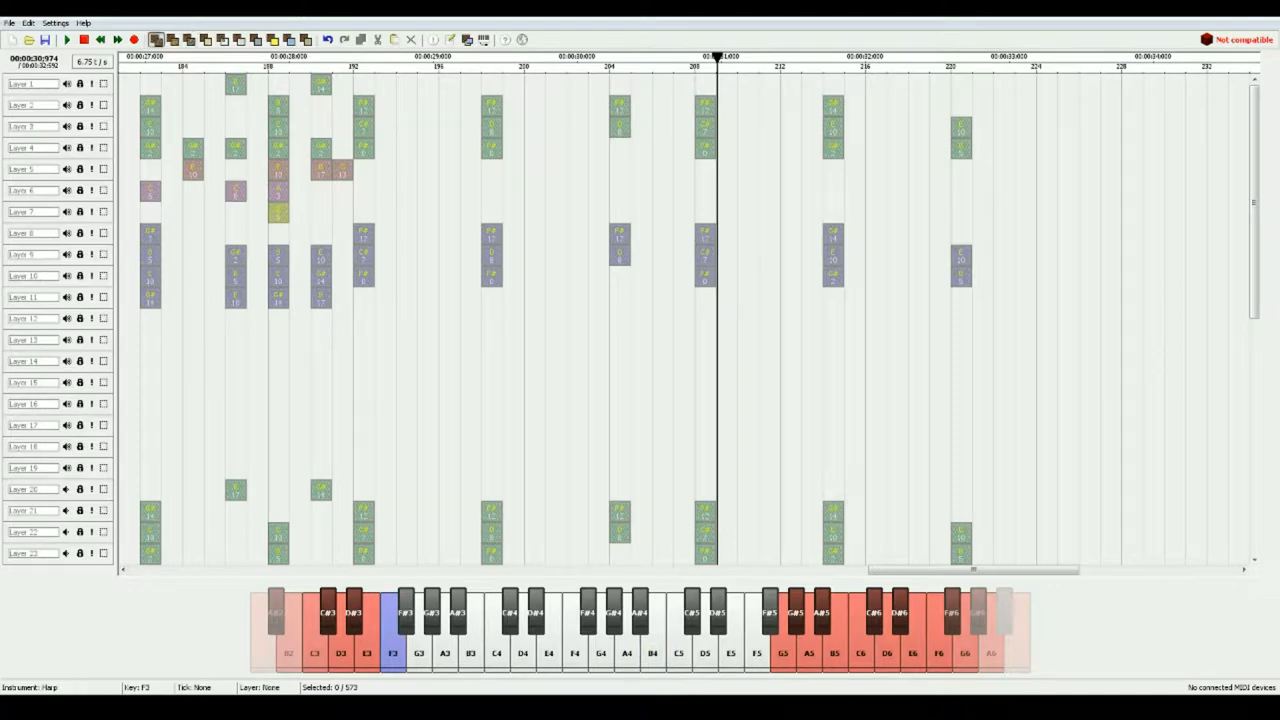
key(Right)
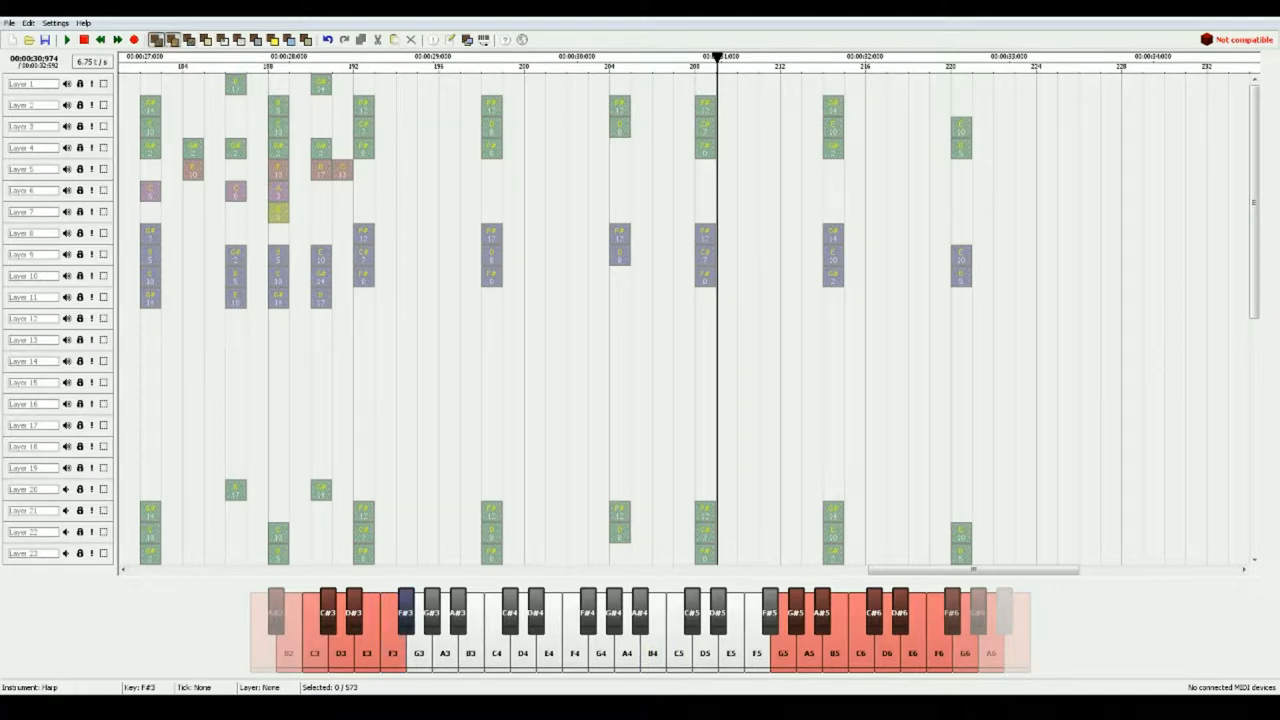
key(2)
click(620, 148)
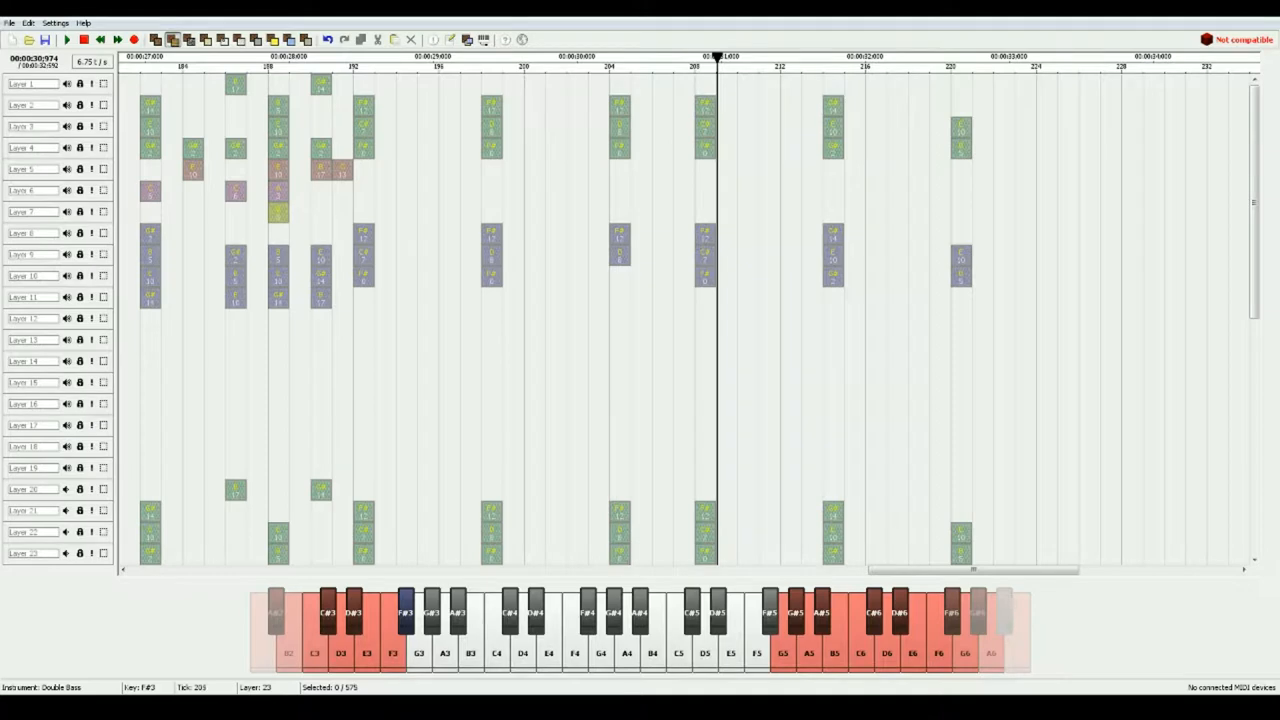
click(705, 532)
Add B4 notes at tick 220 on Layers 21 and 2, then solo the upper chord layers to audition them.
key(m)
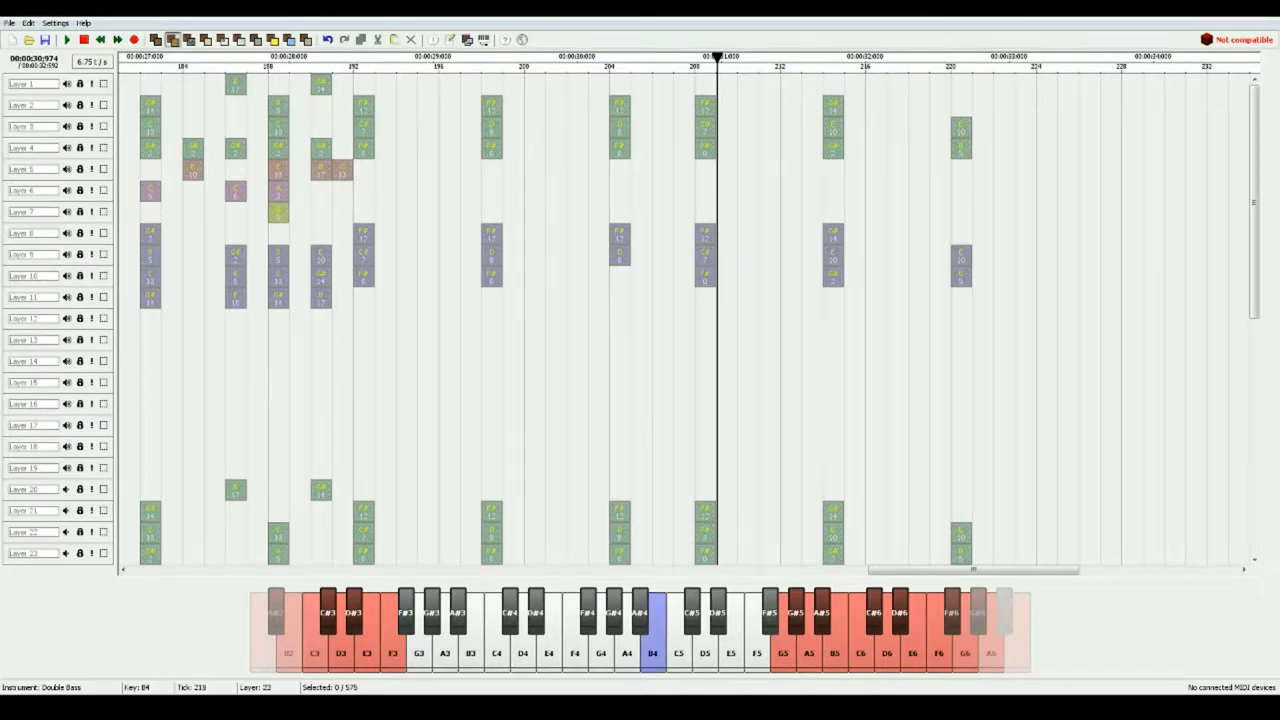
click(961, 511)
click(961, 105)
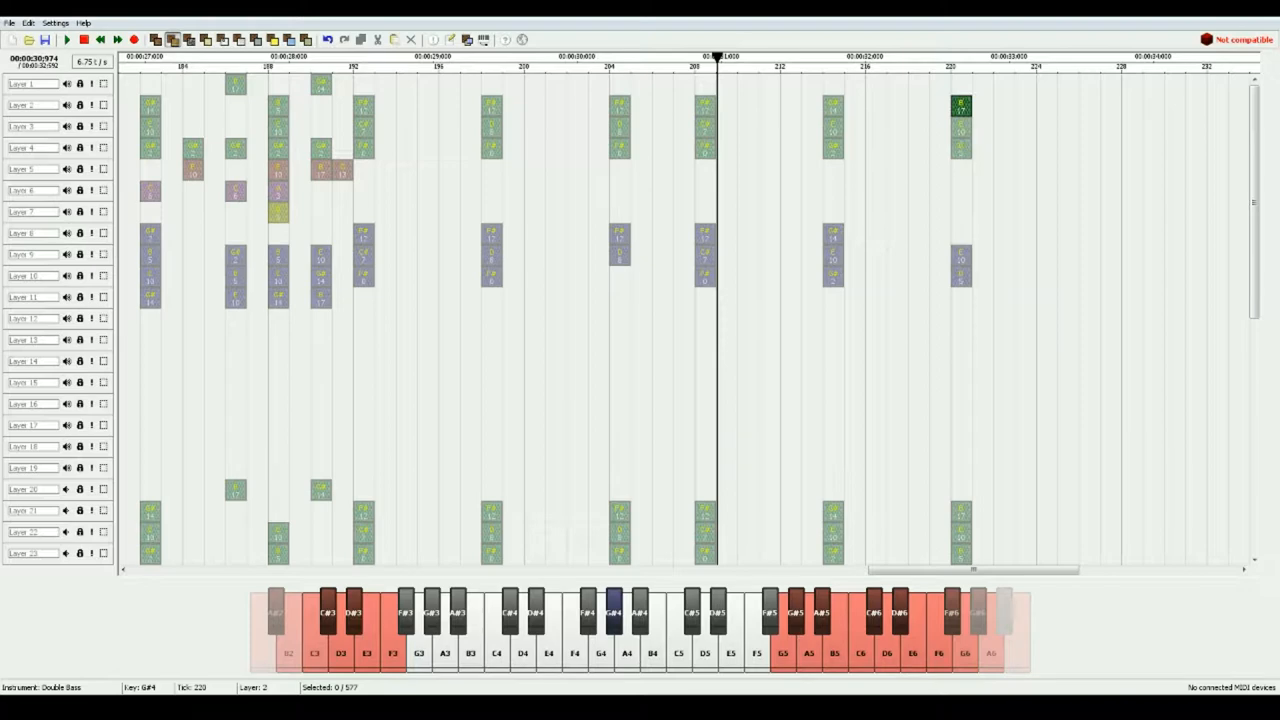
click(91, 105)
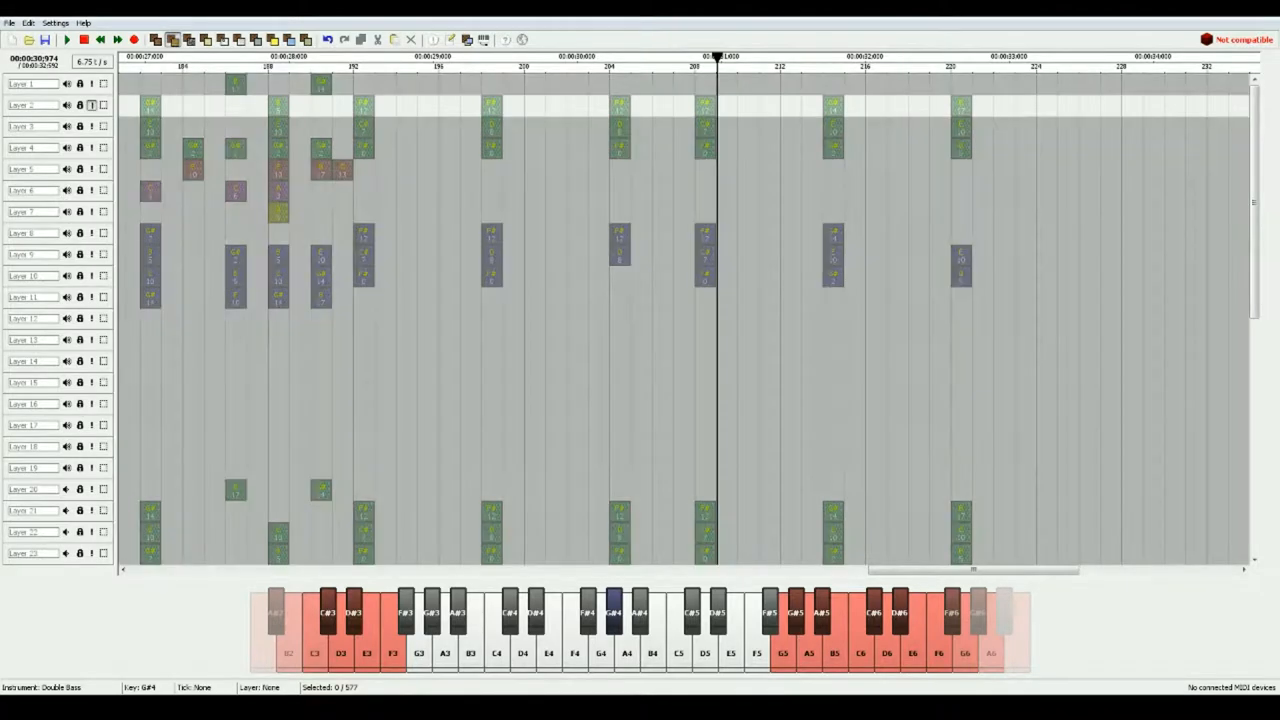
click(91, 147)
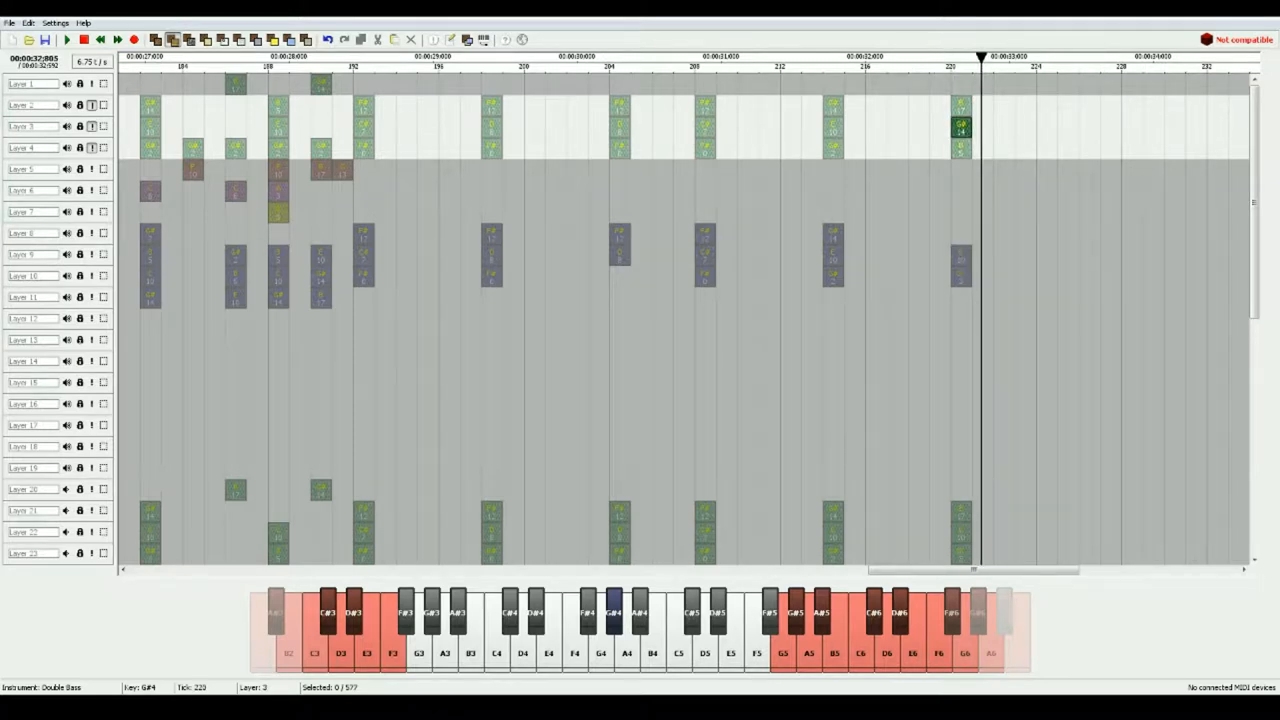
Undo the last change to the final chord and turn solo off so every layer plays again.
key(ctrl+z)
click(1050, 62)
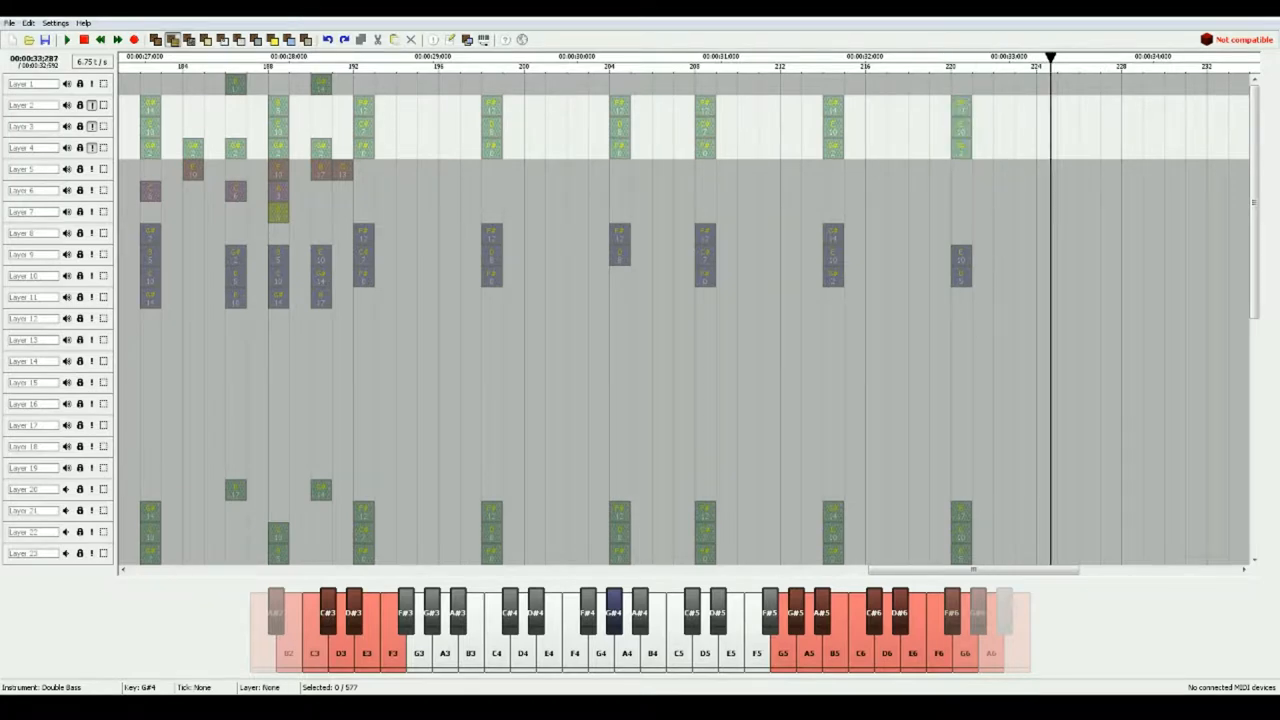
click(91, 147)
click(91, 126)
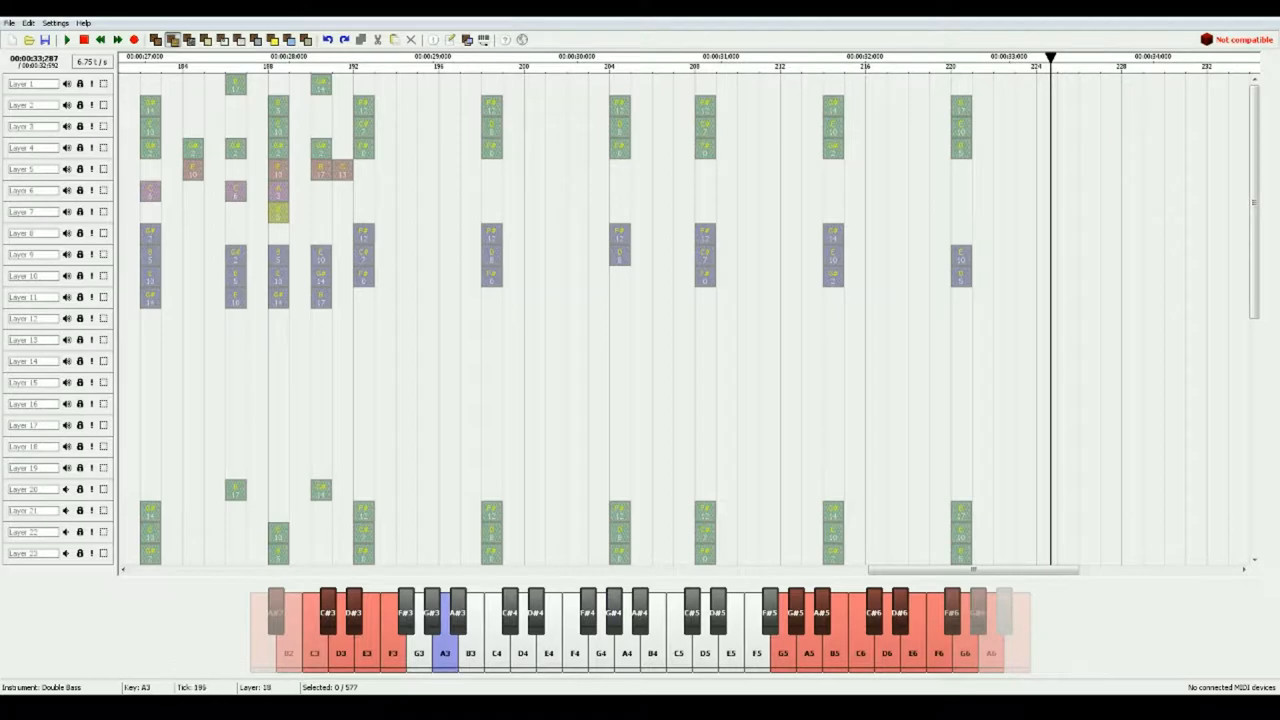
Add A3 harp notes on Layer 11 at ticks 192–216 and a G#3 at tick 220, then play the section.
key(1)
click(363, 297)
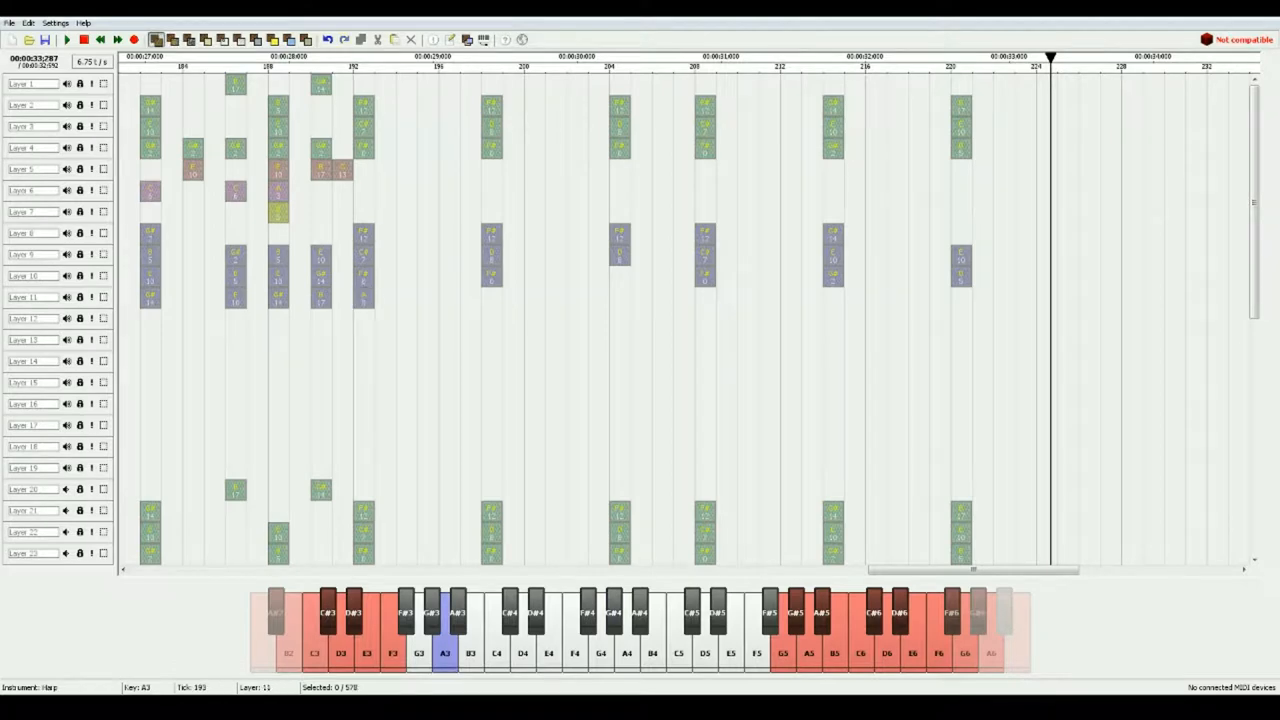
click(491, 297)
click(620, 297)
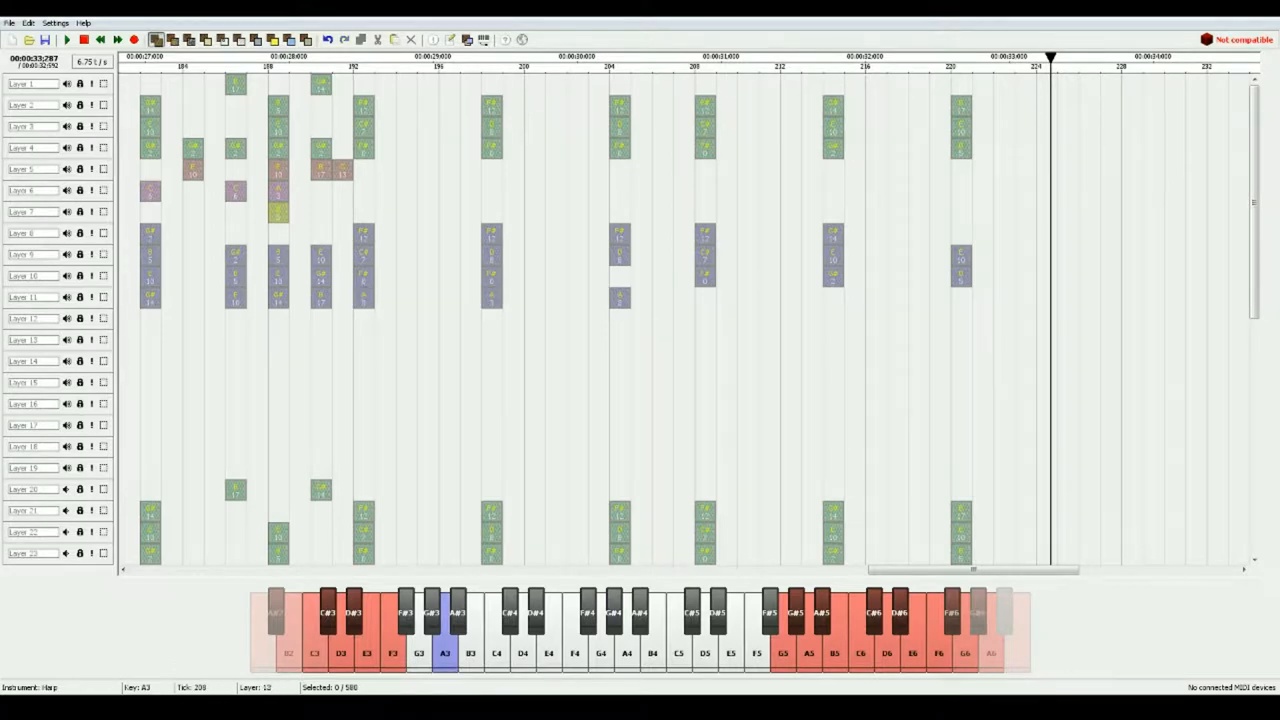
click(705, 297)
click(833, 297)
key(h)
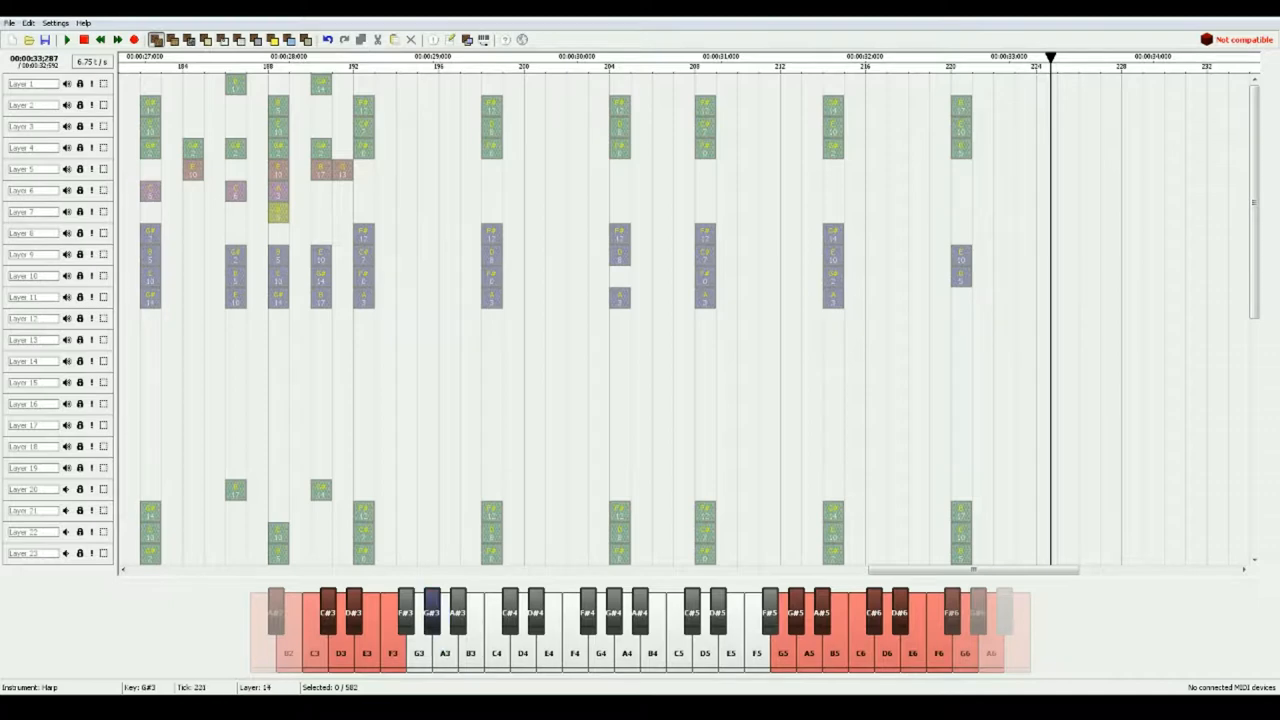
click(960, 297)
key(space)
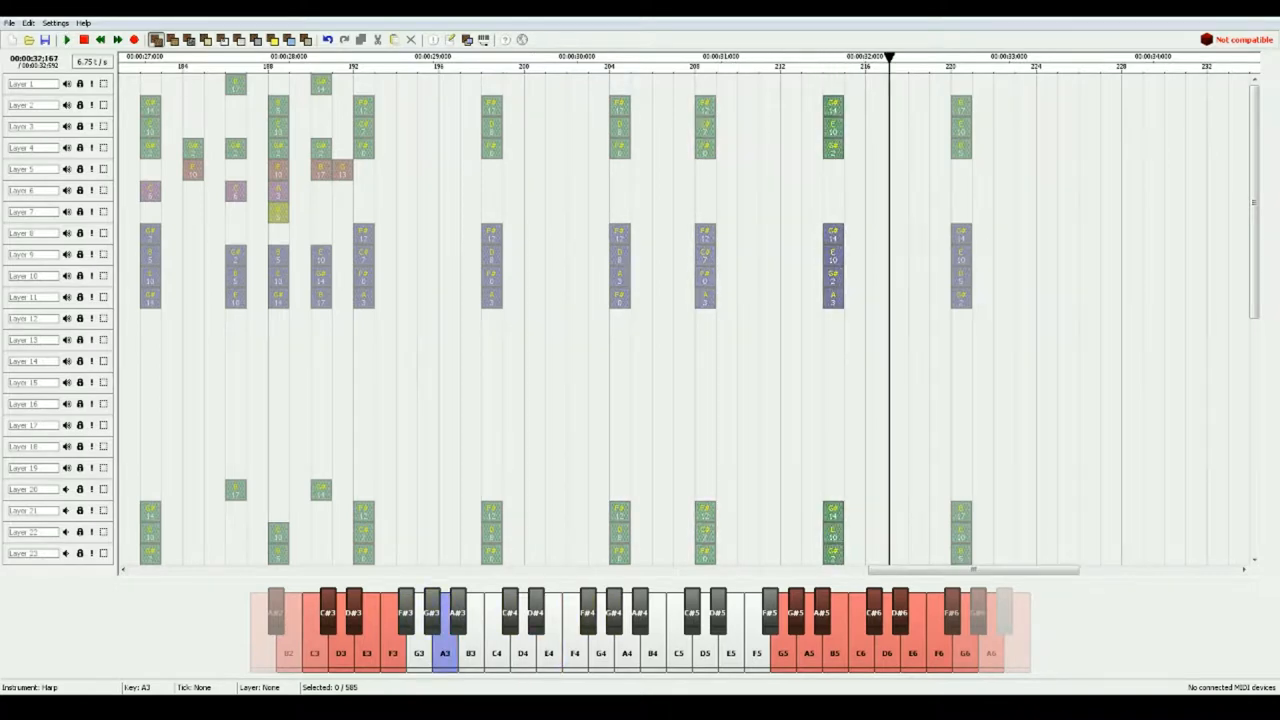
key(space)
drag(1200, 293, 760, 293)
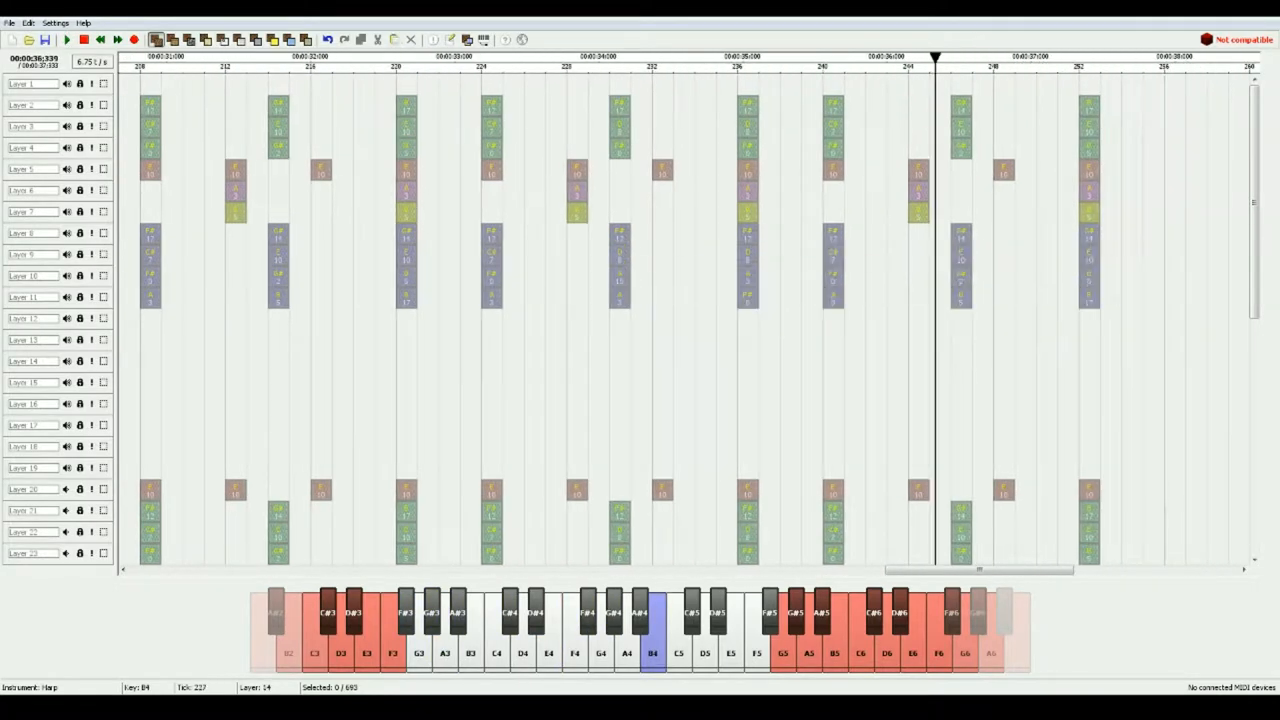
Paste the layers 8–11 harp chords into layers 16–19, nudge them into place as an echo, and deselect.
drag(1128, 318, 480, 224)
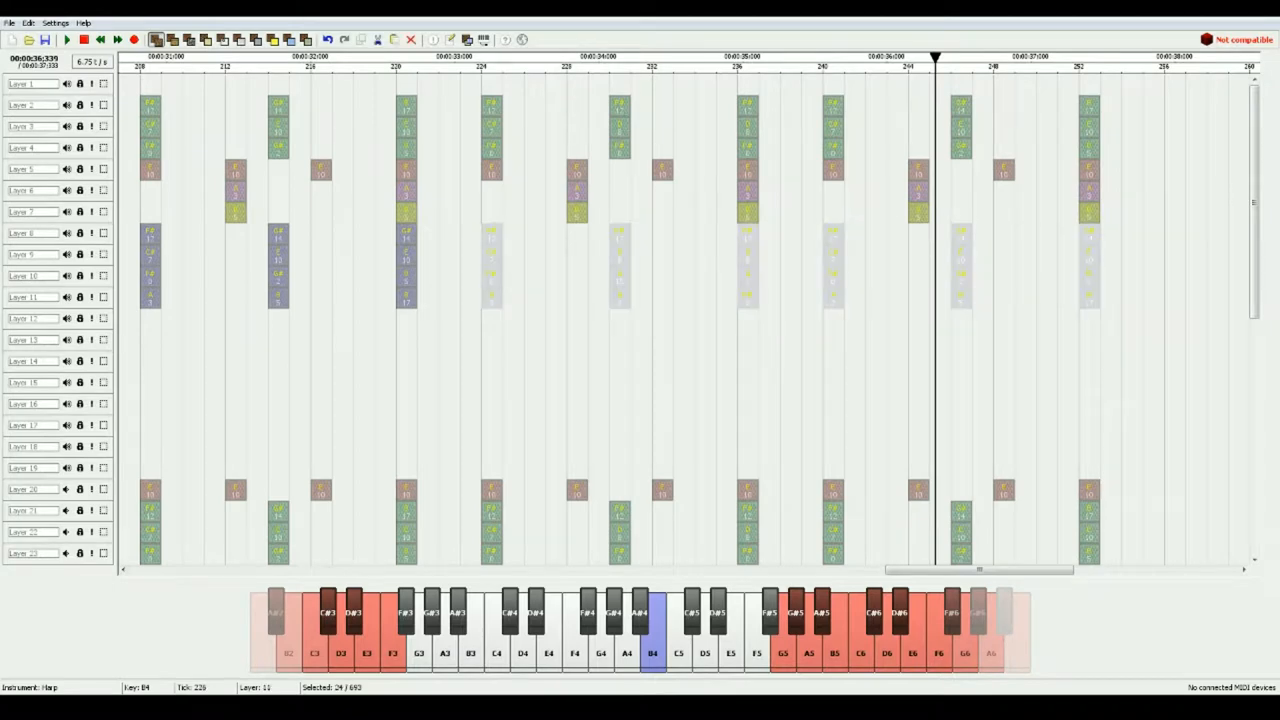
key(ctrl+v)
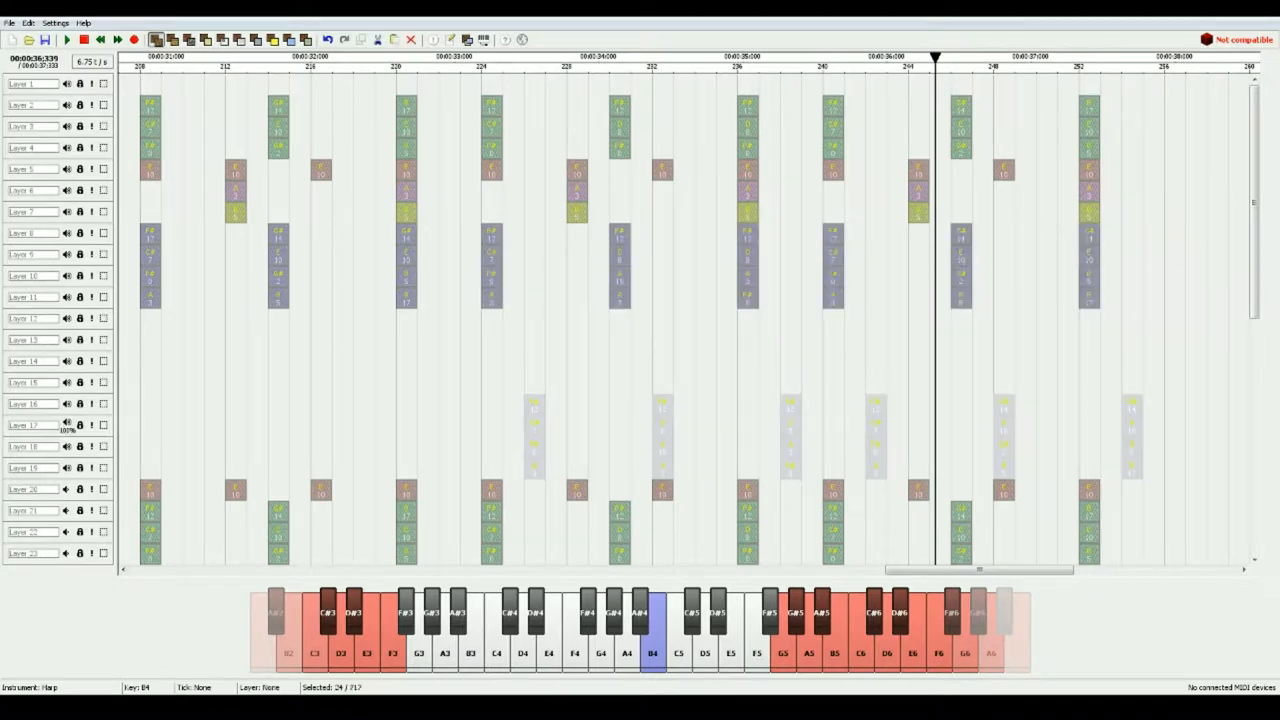
key(Left)
key(Left)
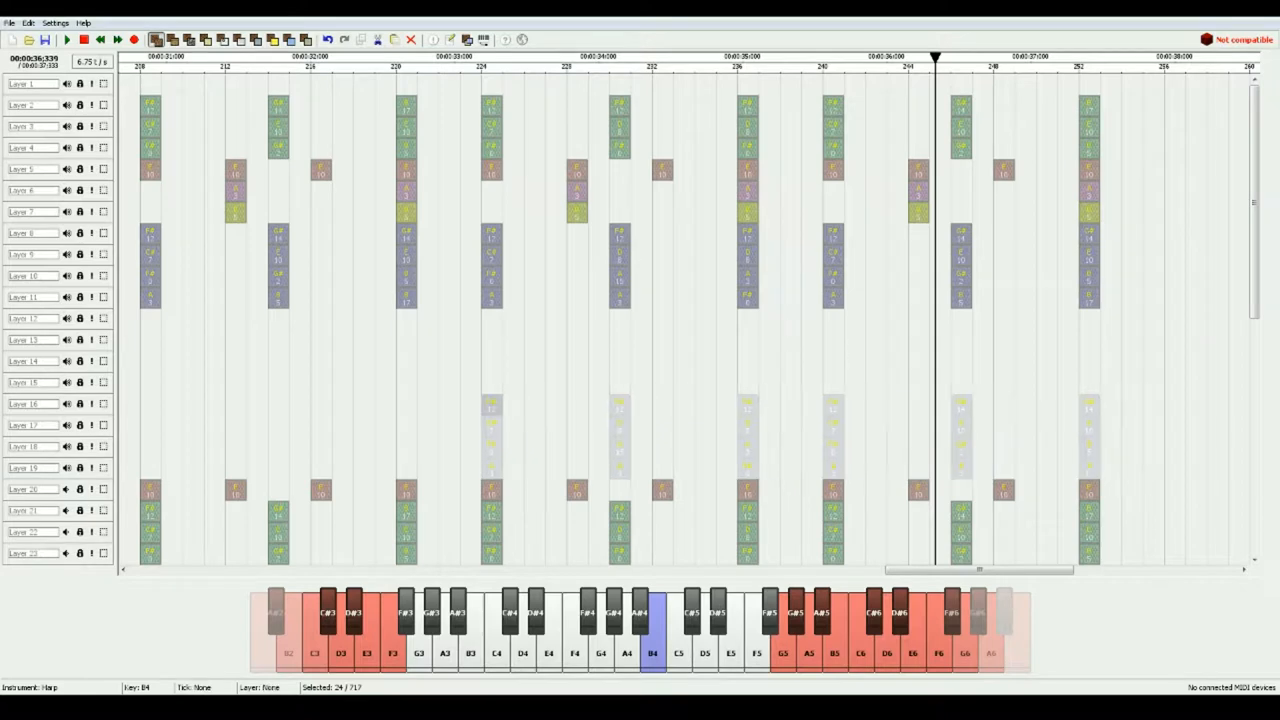
key(Right)
key(Right)
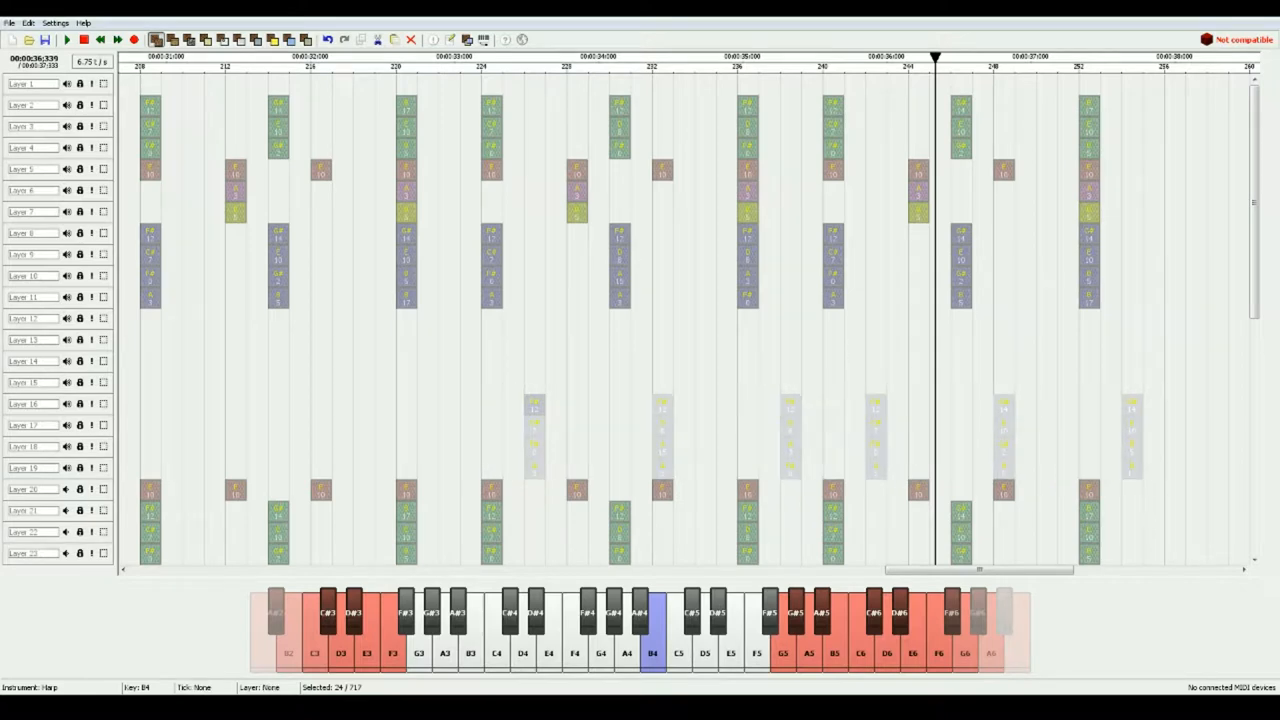
key(Left)
key(Left)
key(Right)
key(Right)
key(ctrl+d)
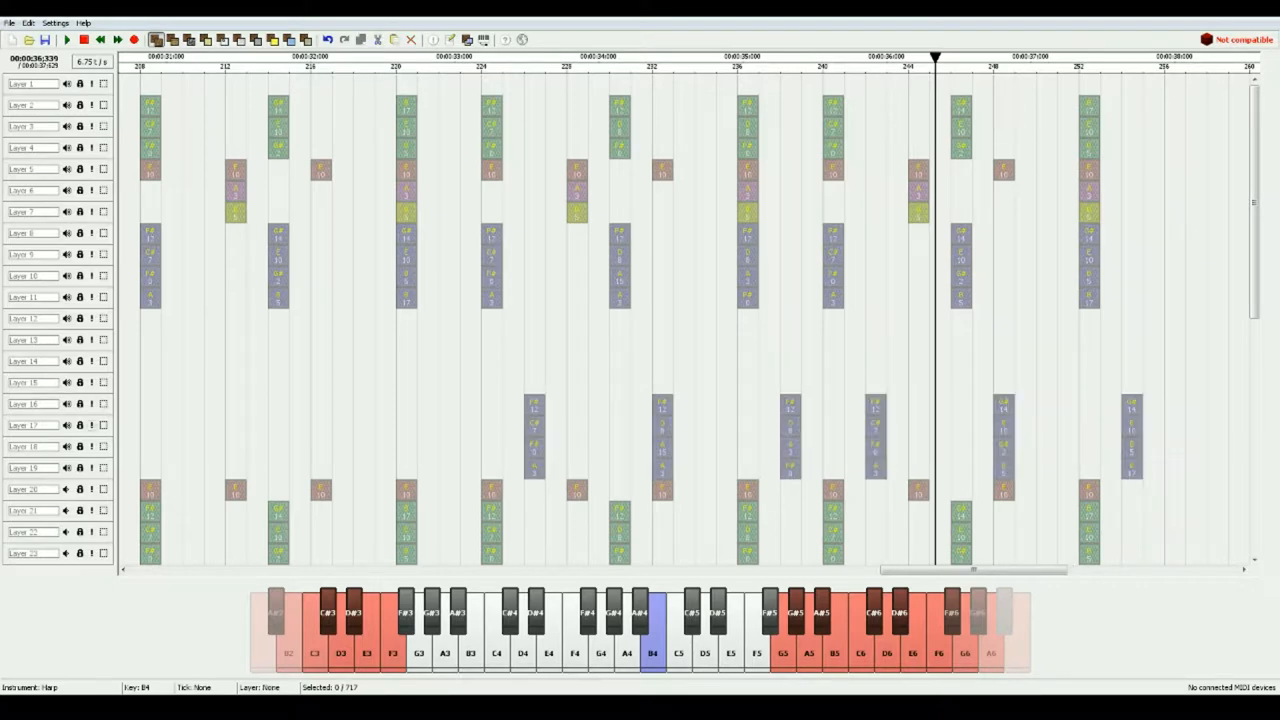
scroll(66, 424, down, 4)
scroll(66, 446, down, 4)
scroll(66, 467, down, 4)
click(449, 60)
Hear the echo, then copy the layers 16–19 echo notes onto layers 24–27 as a further delayed echo.
key(space)
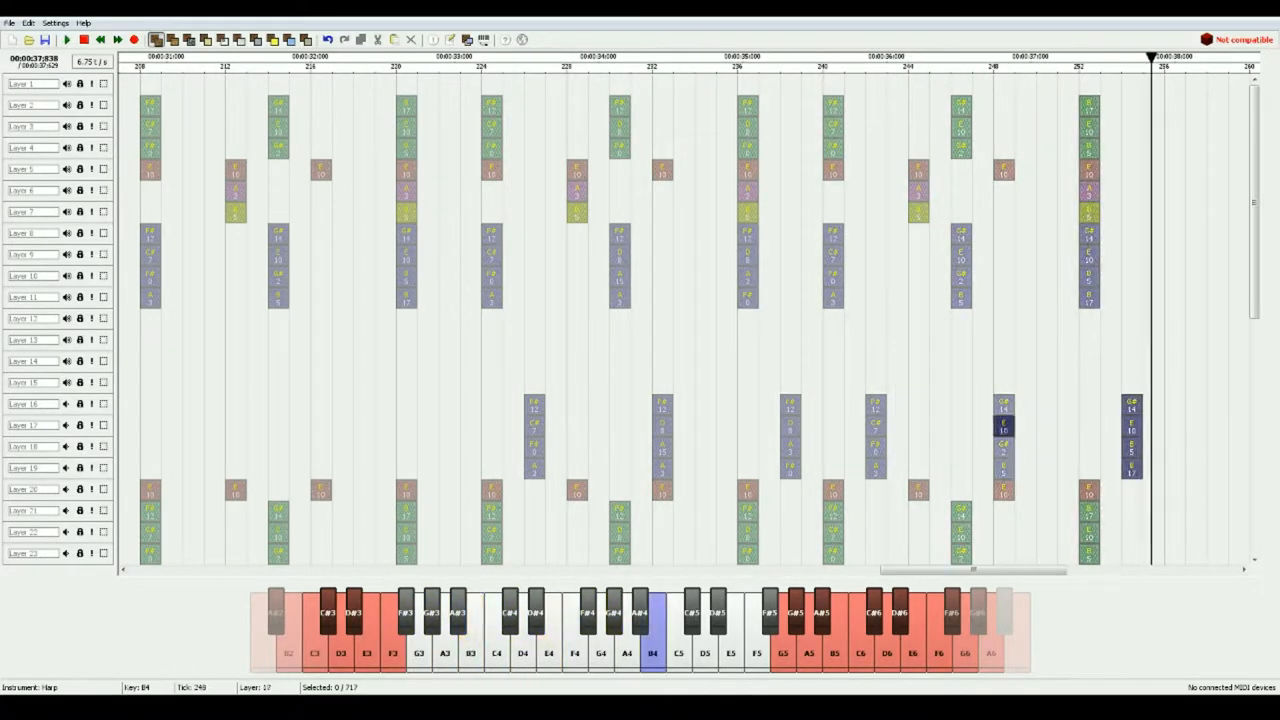
drag(1197, 472, 537, 402)
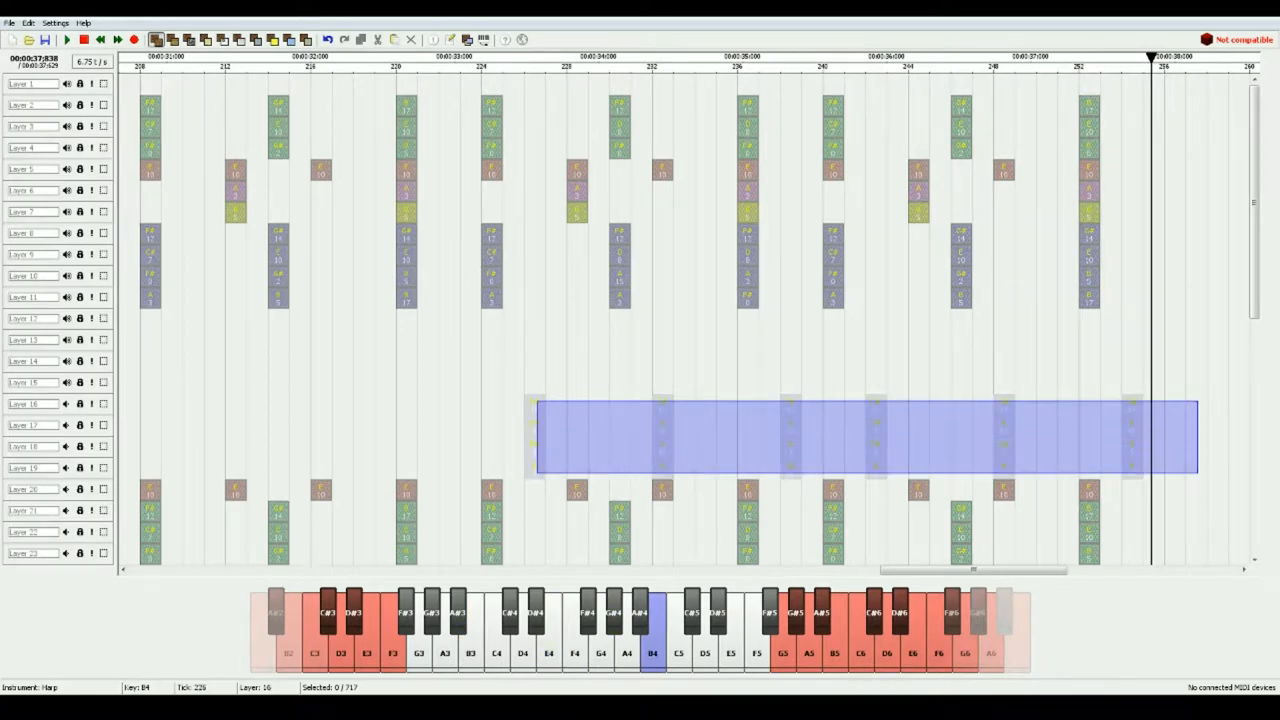
drag(1254, 200, 1254, 320)
key(ctrl+v)
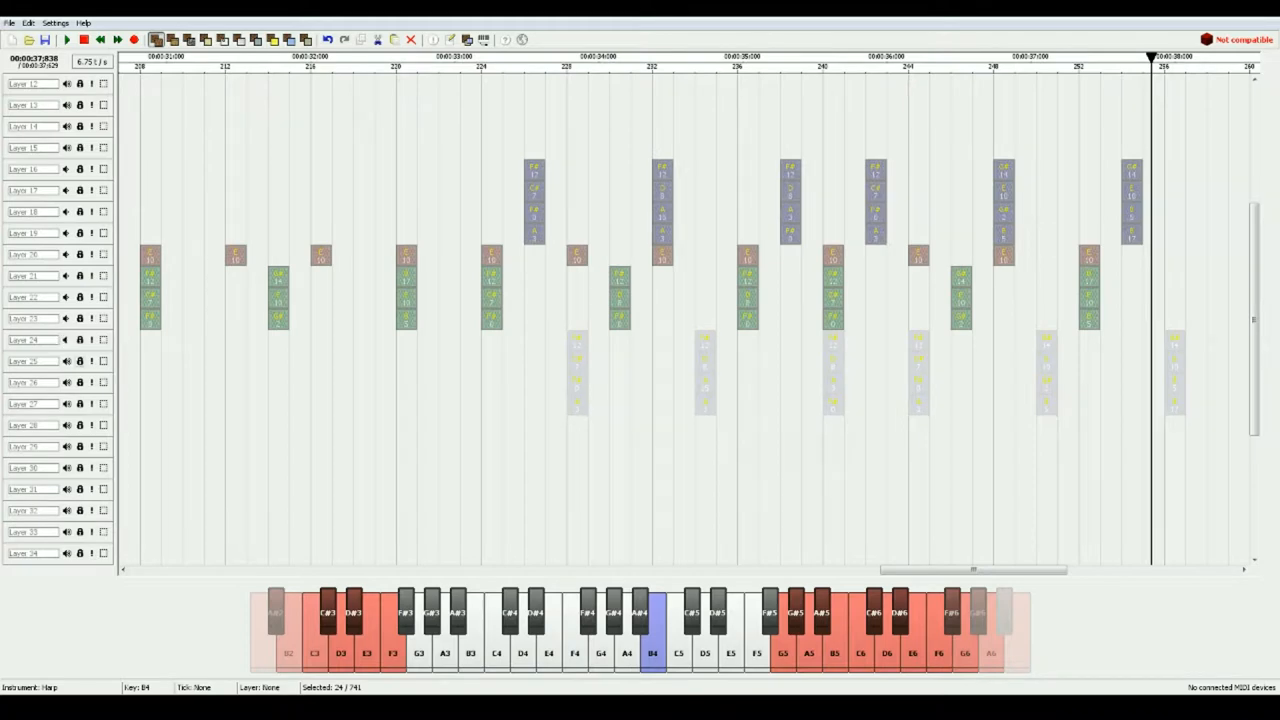
scroll(67, 361, down, 3)
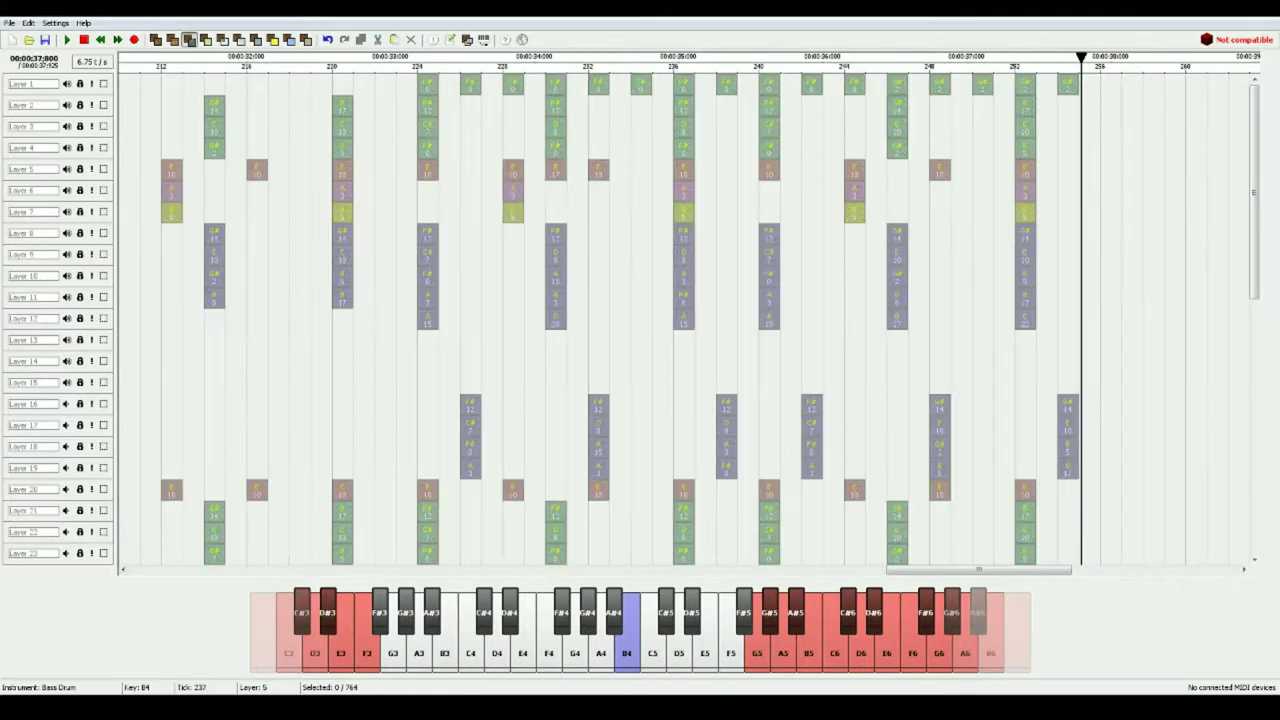
Place two quick bass drum hits on Layer 5 near the end of the song.
click(726, 169)
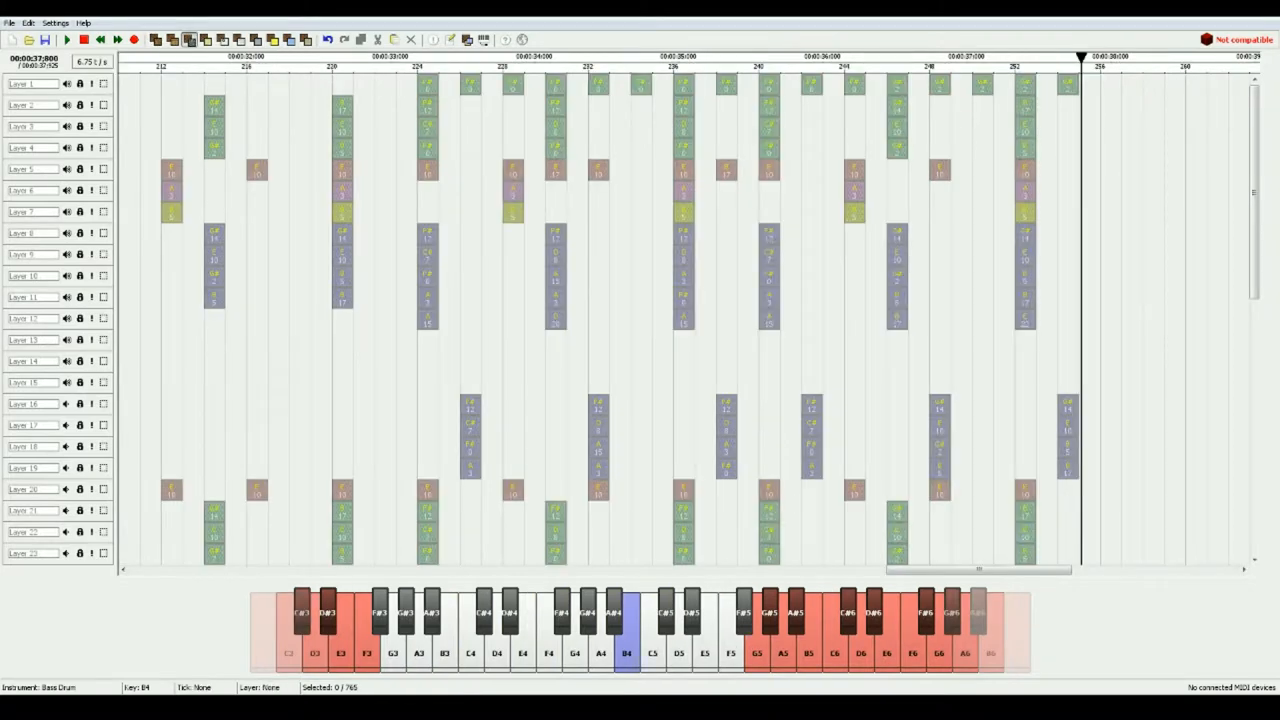
click(747, 169)
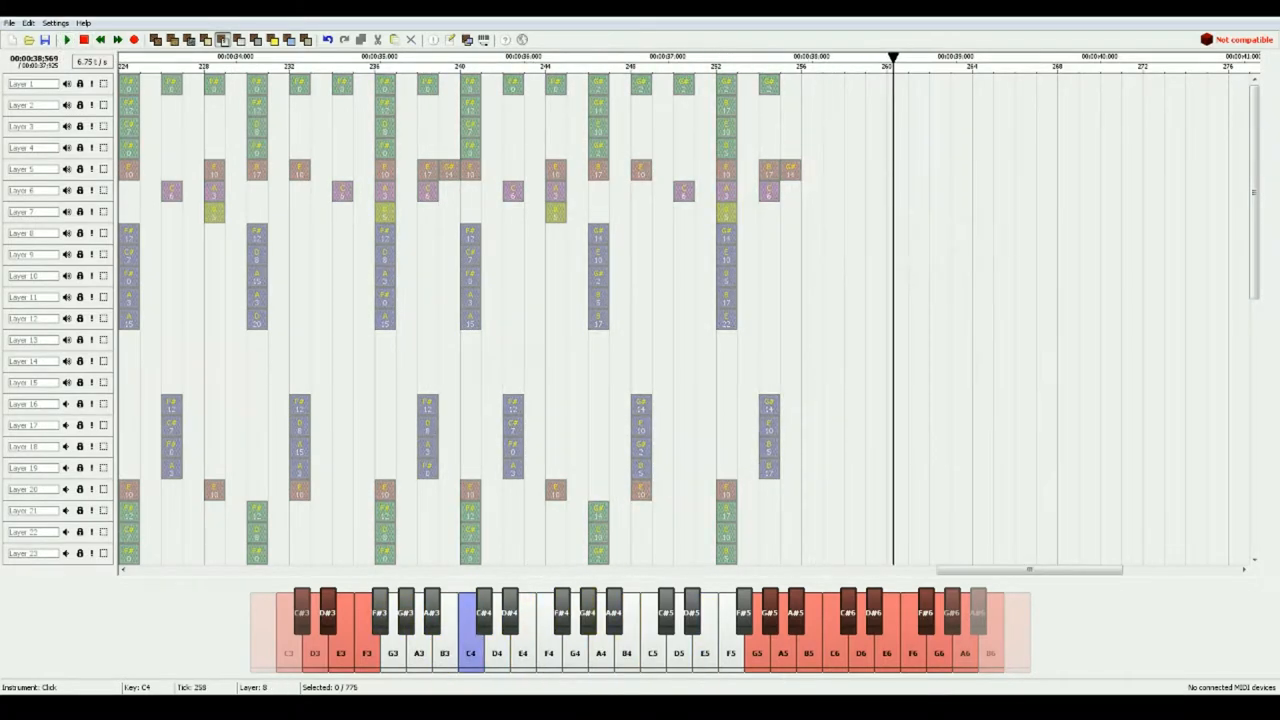
scroll(685, 315, right, 2)
scroll(685, 315, left, 3)
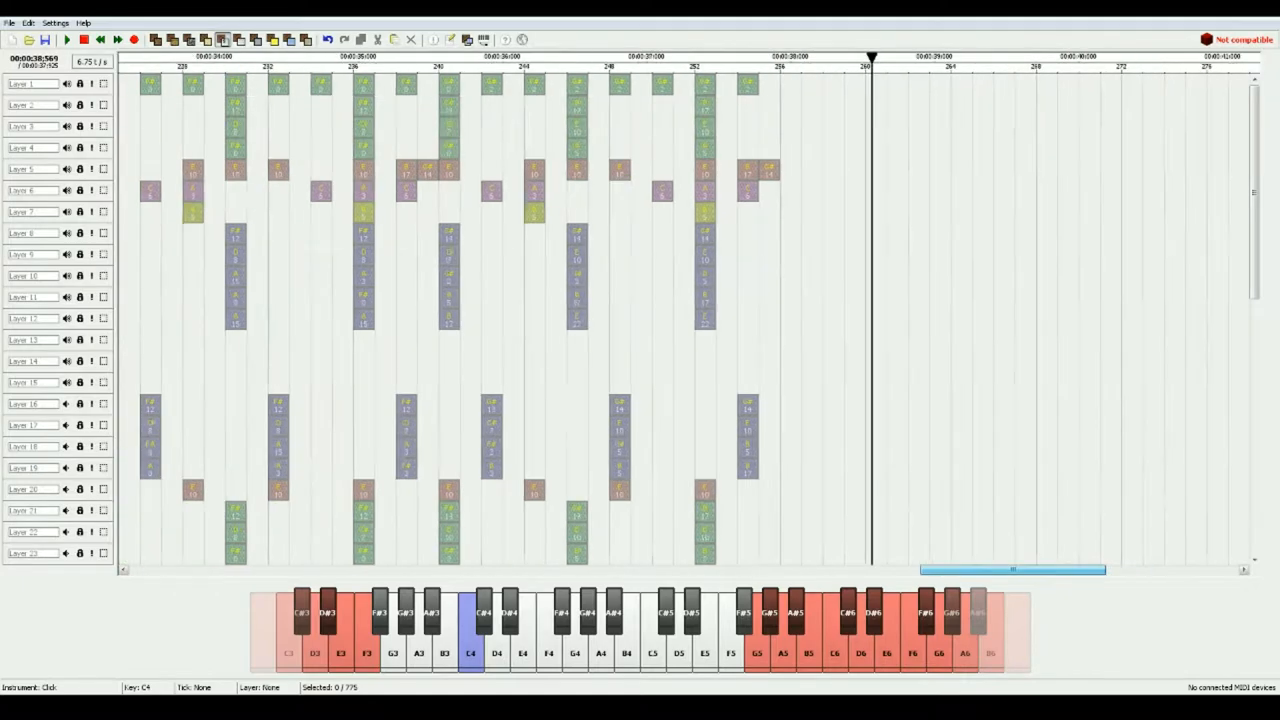
scroll(685, 315, left, 8)
scroll(685, 315, left, 4)
scroll(685, 315, left, 4)
scroll(685, 315, right, 18)
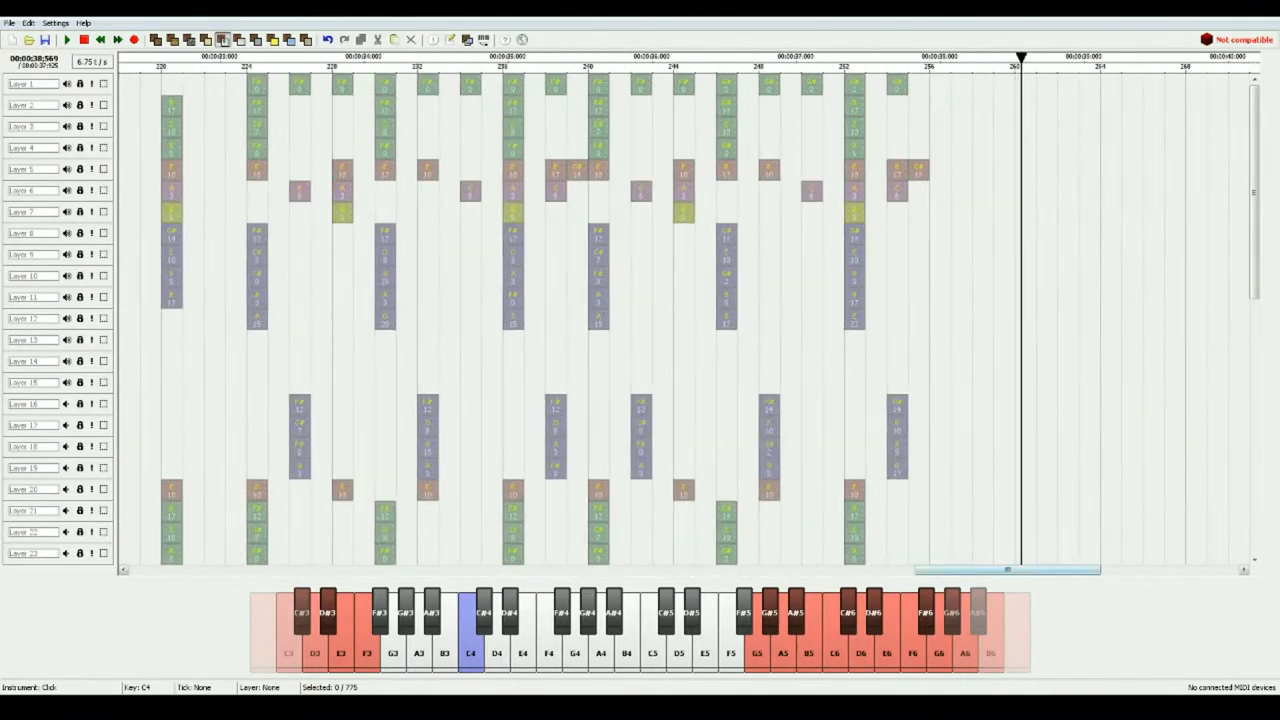
Copy the Layers 5–7 percussion pattern past tick 256, then play and stop the song.
drag(923, 210, 1250, 170)
scroll(685, 315, left, 13)
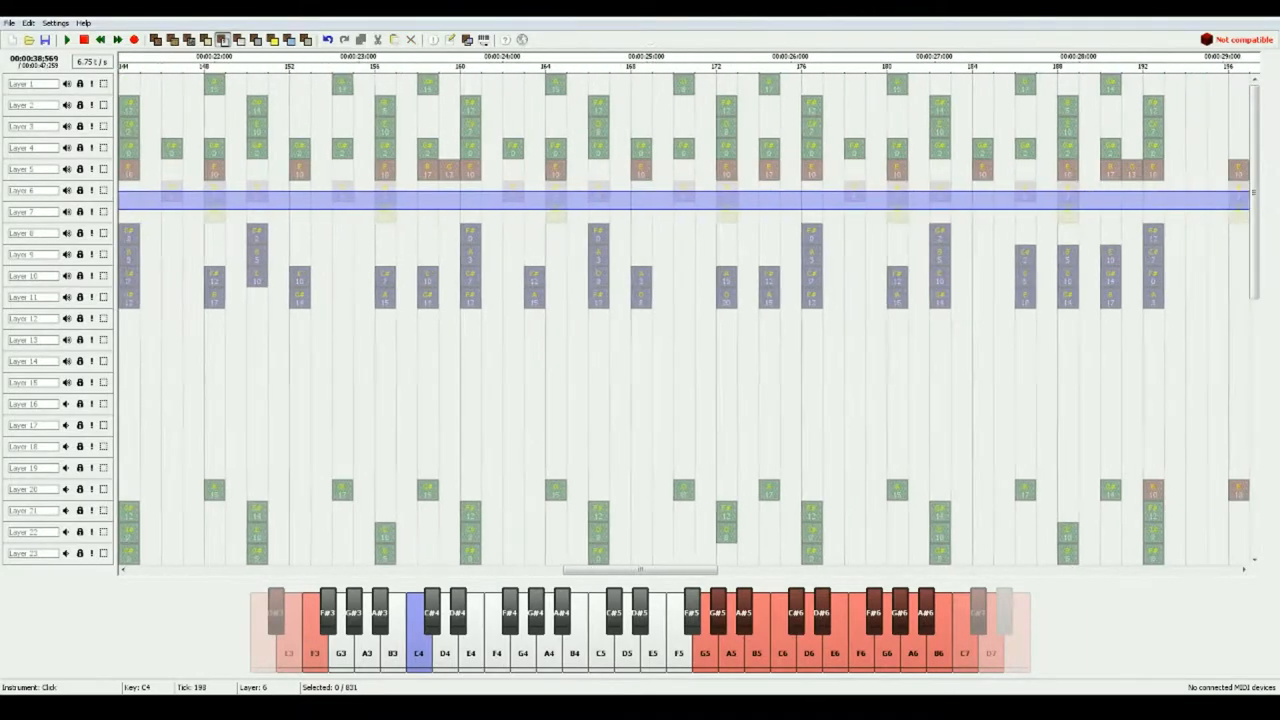
drag(1250, 170, 1016, 165)
scroll(685, 315, right, 10)
scroll(685, 315, right, 1)
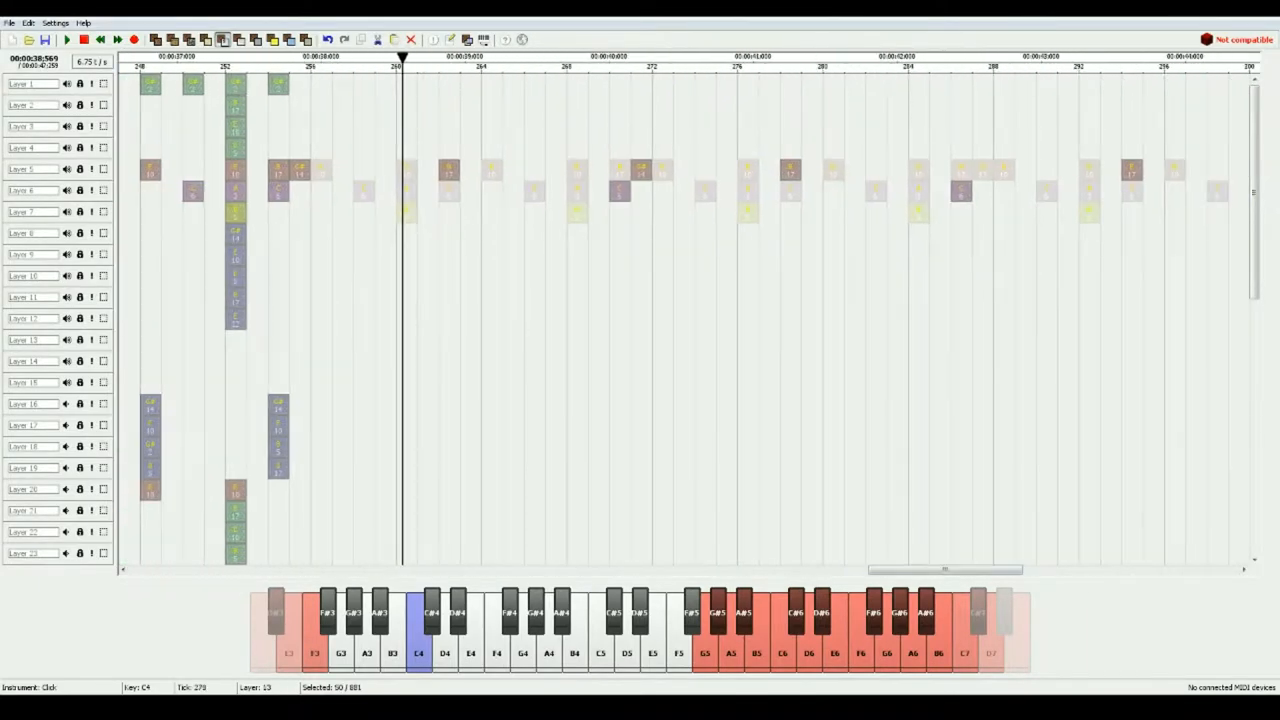
scroll(685, 315, right, 2)
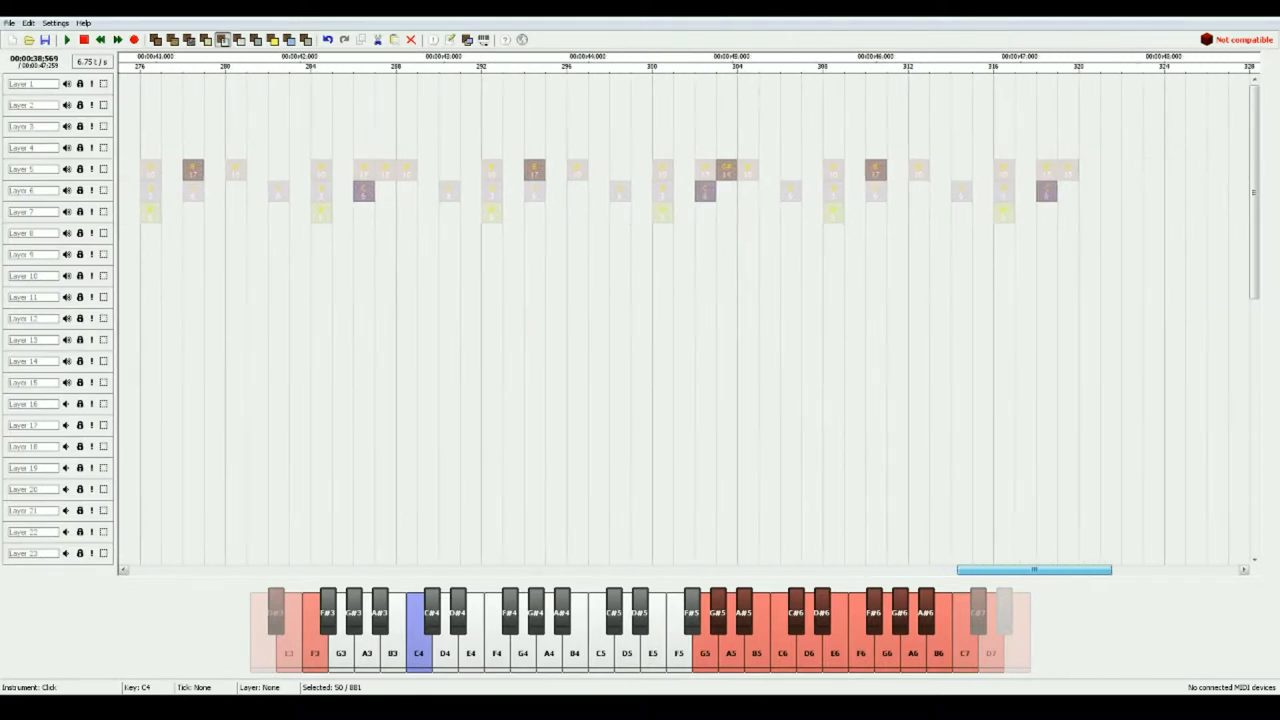
scroll(685, 315, left, 2)
scroll(685, 315, left, 1)
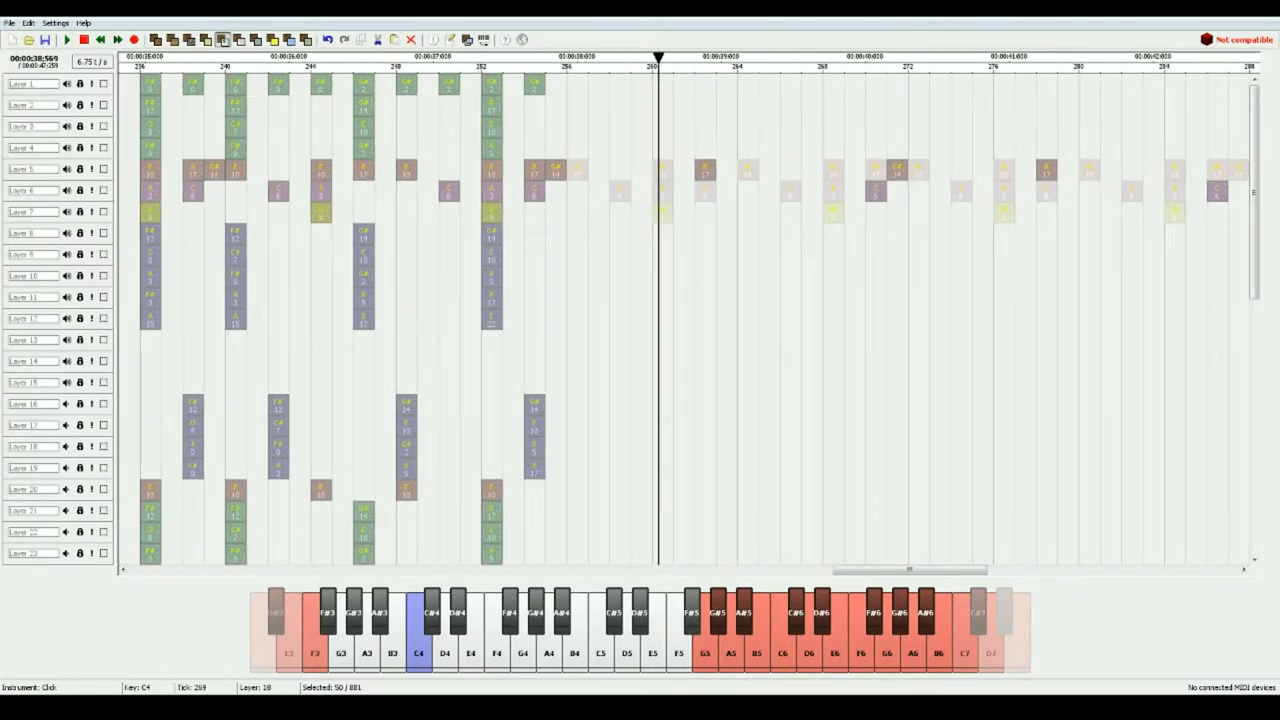
click(716, 297)
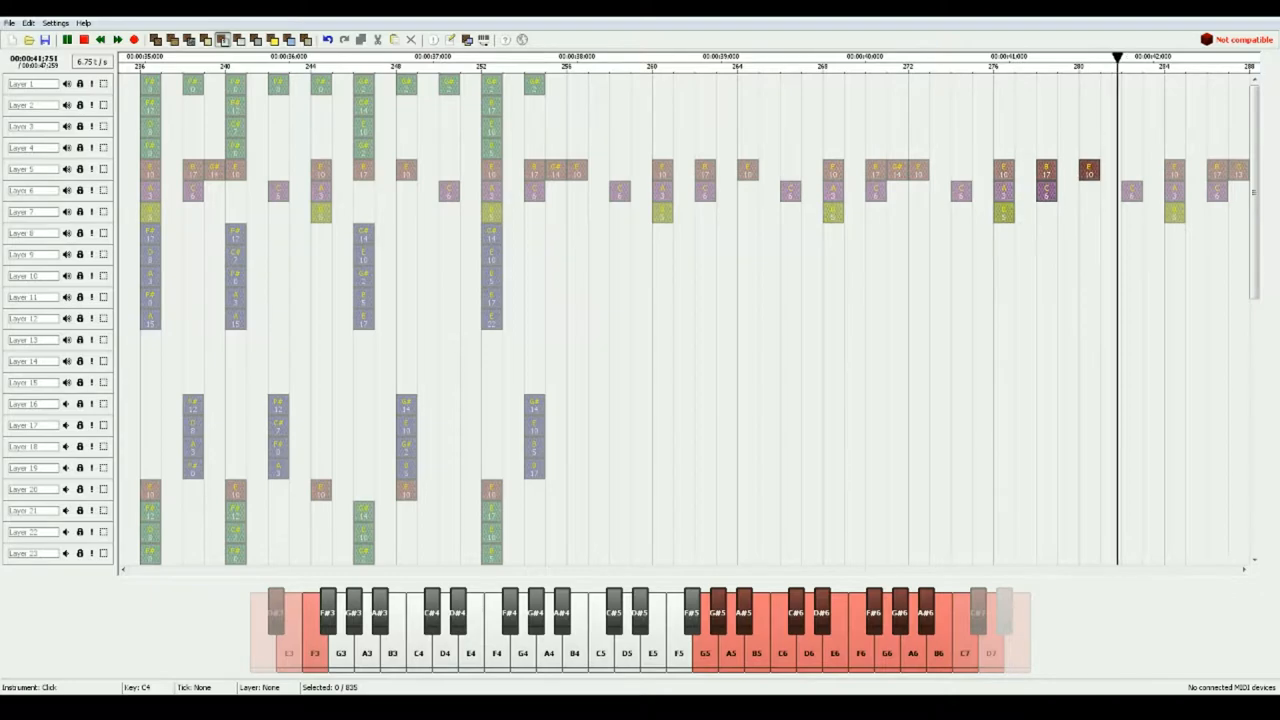
key(space)
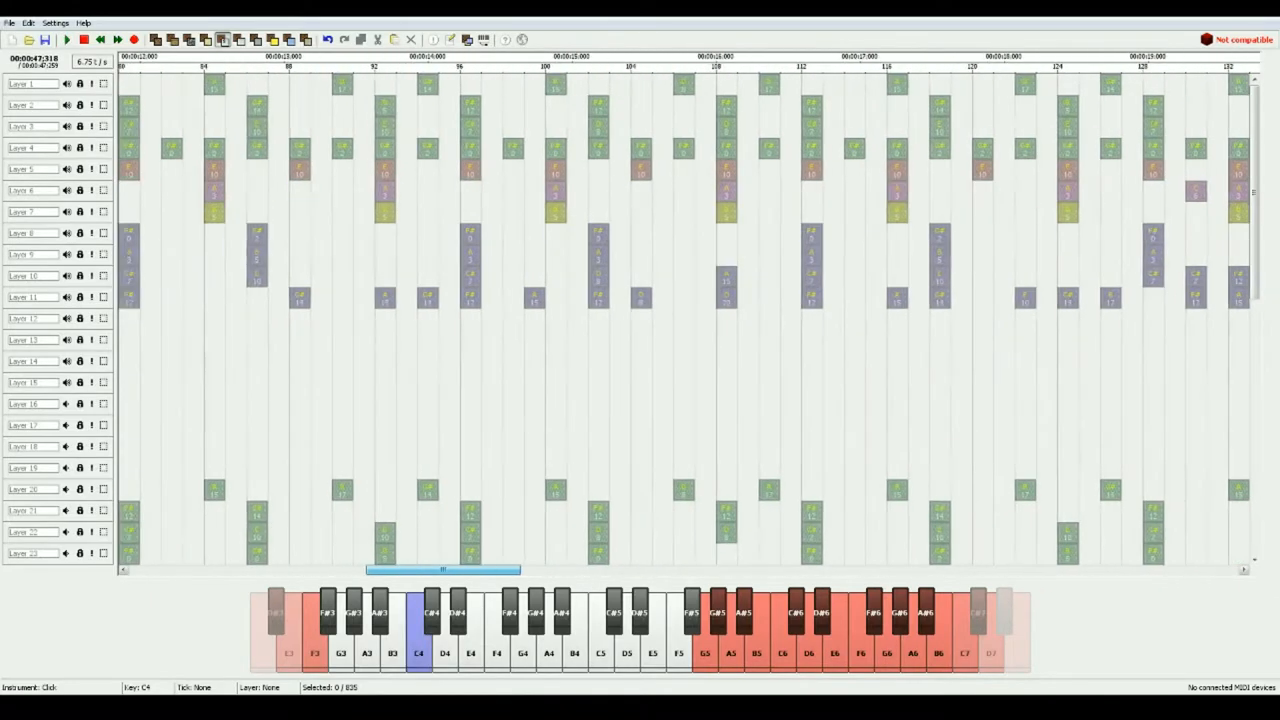
drag(492, 569, 391, 569)
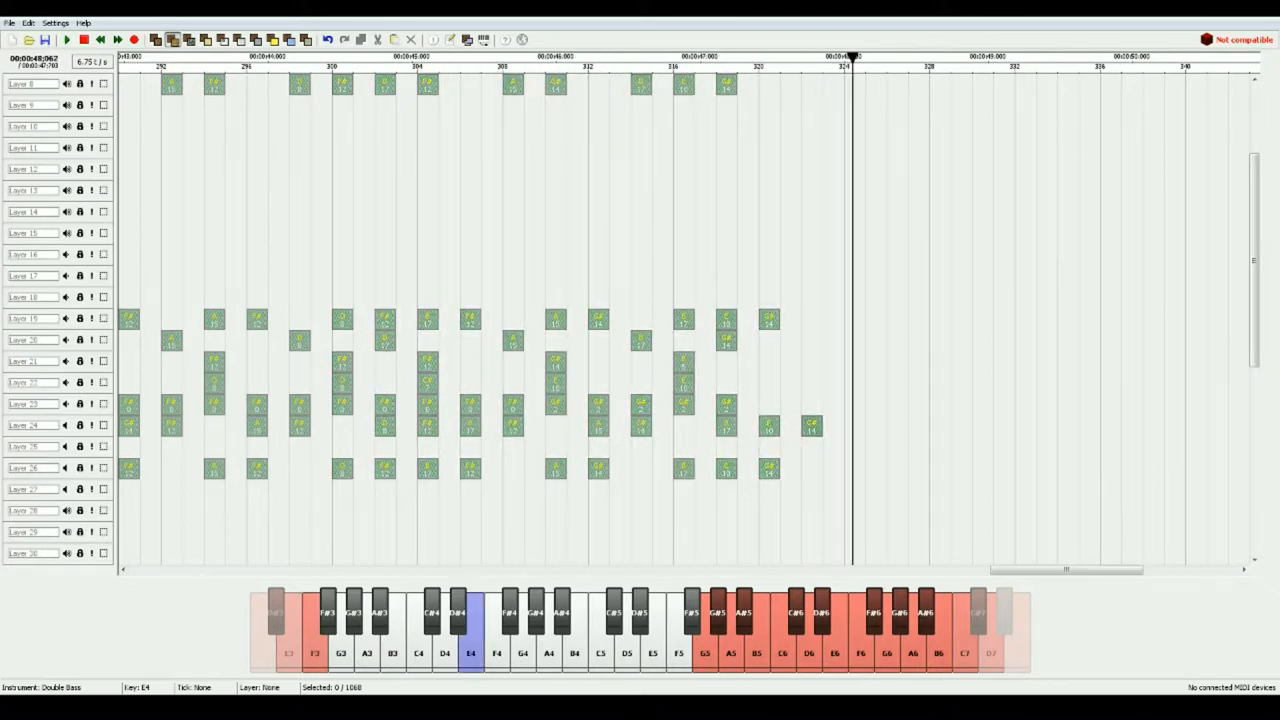
scroll(640, 320, up, 2)
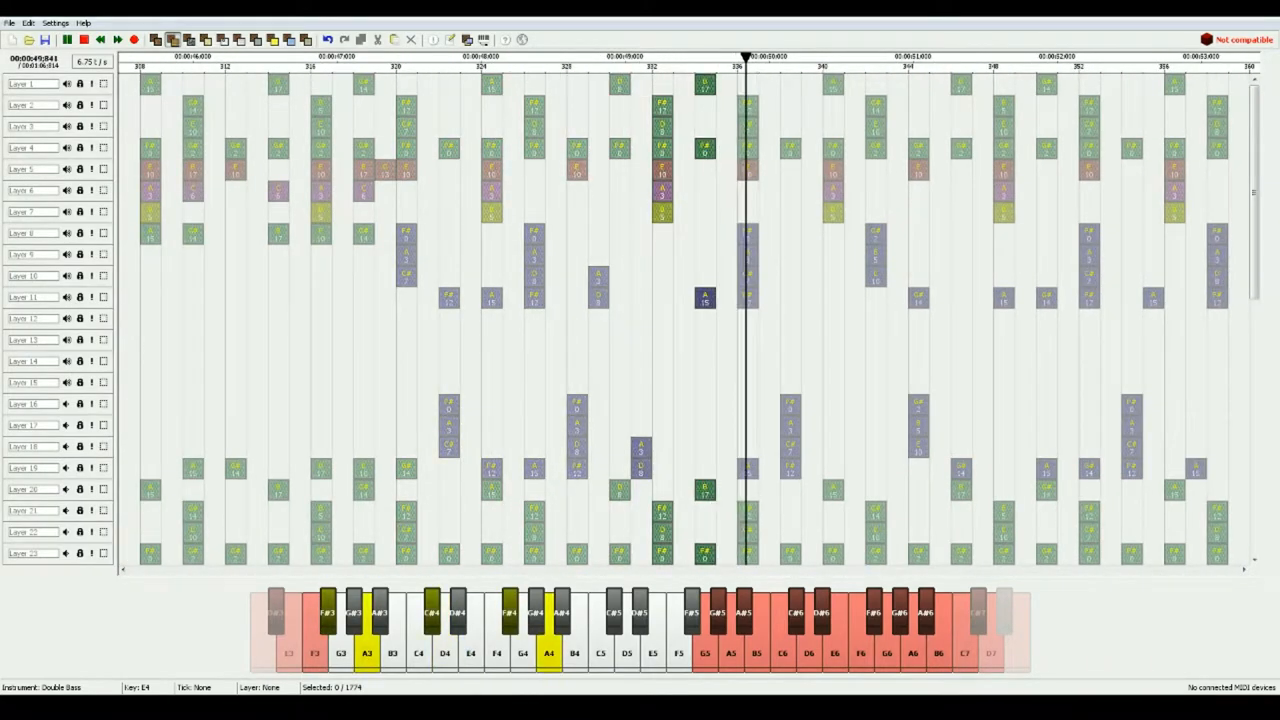
key(space)
scroll(685, 310, left, 5)
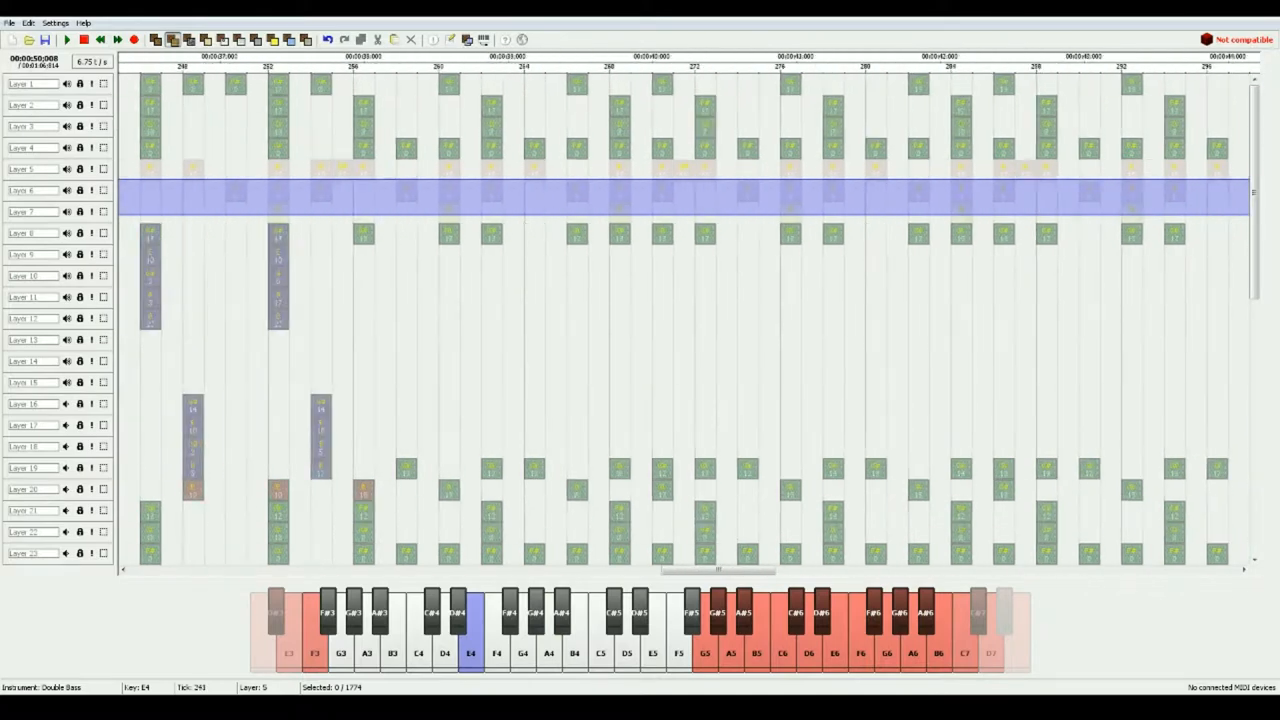
drag(120, 180, 772, 162)
drag(1248, 170, 1248, 168)
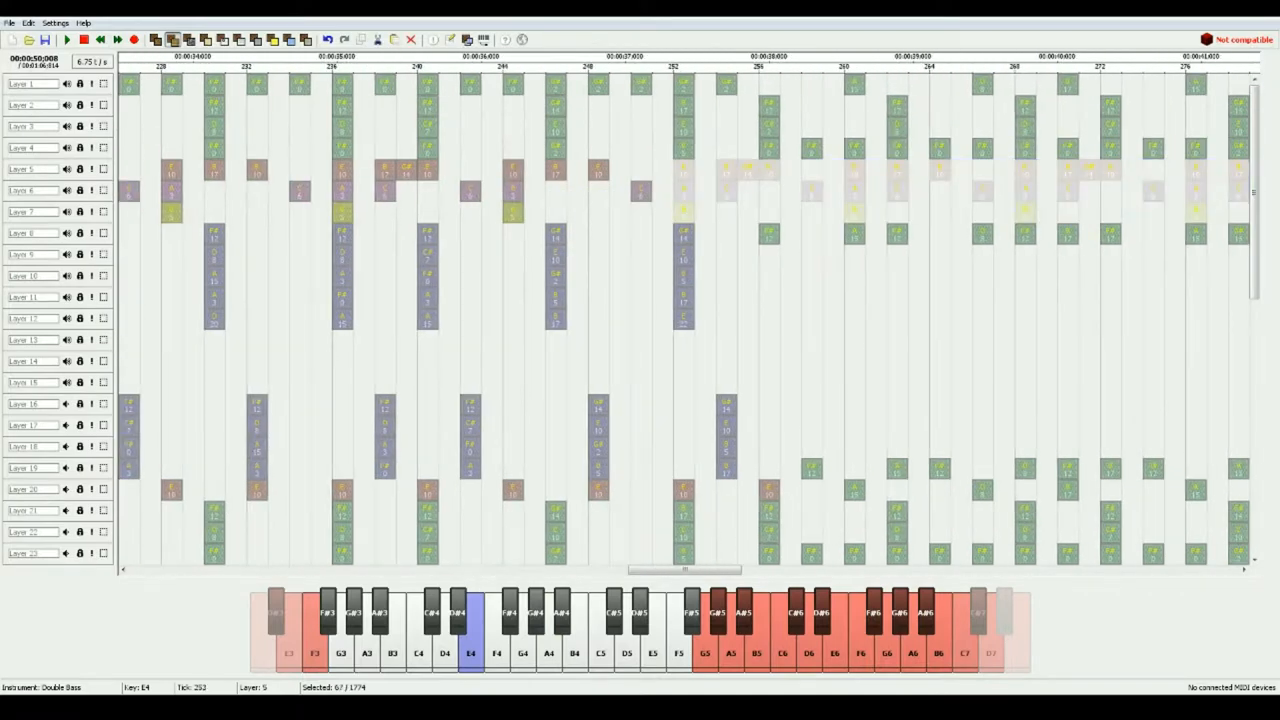
drag(685, 570, 1133, 570)
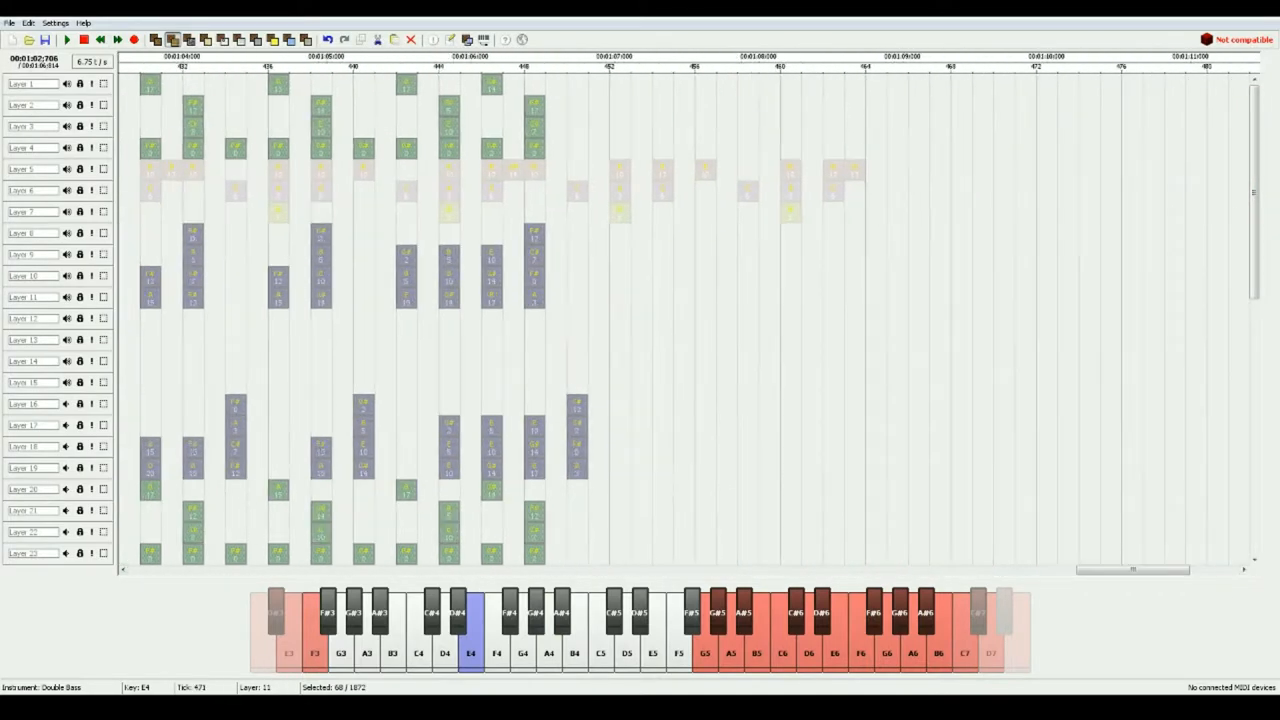
drag(1029, 291, 569, 152)
Delete the trailing Layer 5–7 notes and paste the Layer 8–11 chord phrase near tick 320.
key(Delete)
scroll(685, 310, left, 10)
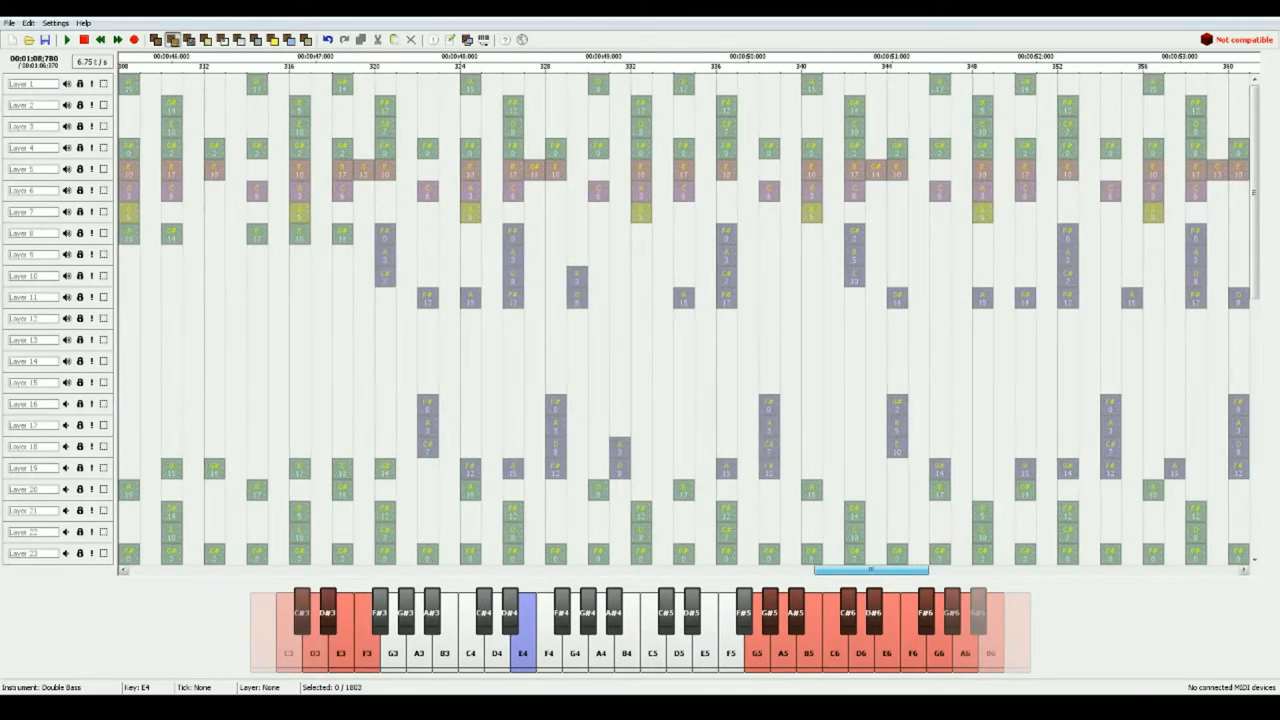
scroll(685, 310, left, 3)
drag(863, 570, 1086, 570)
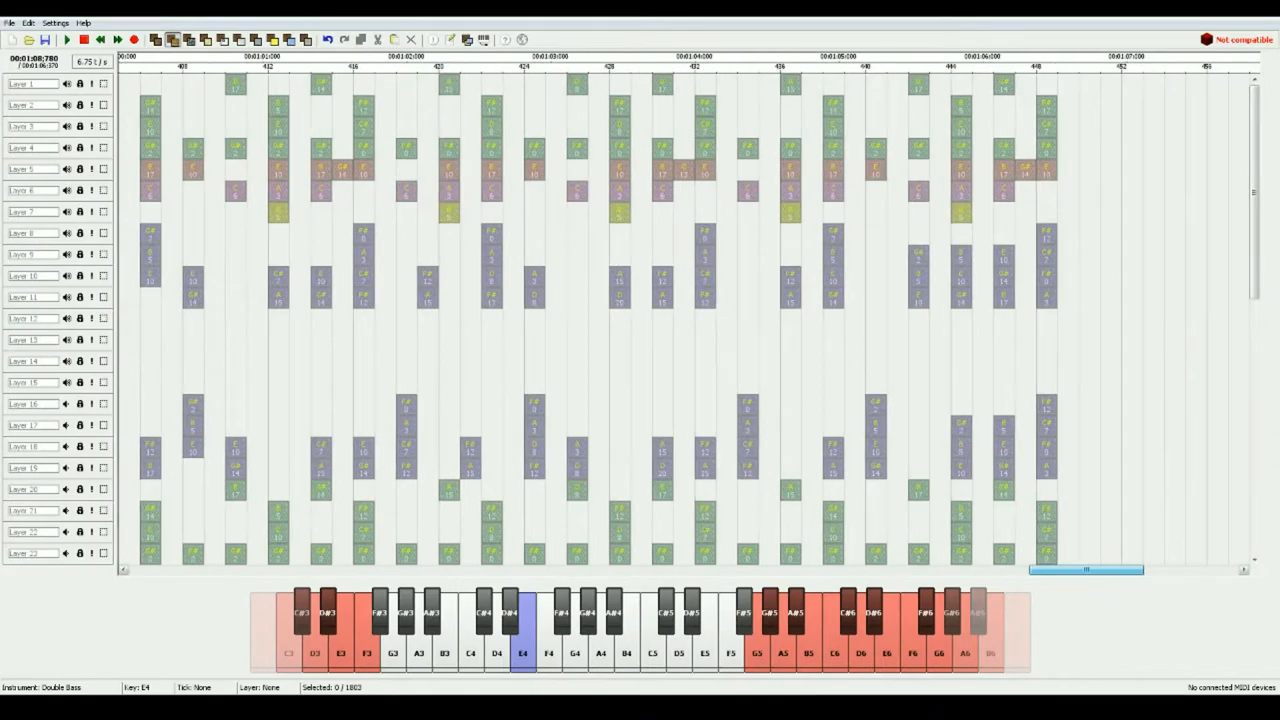
drag(1086, 300, 792, 252)
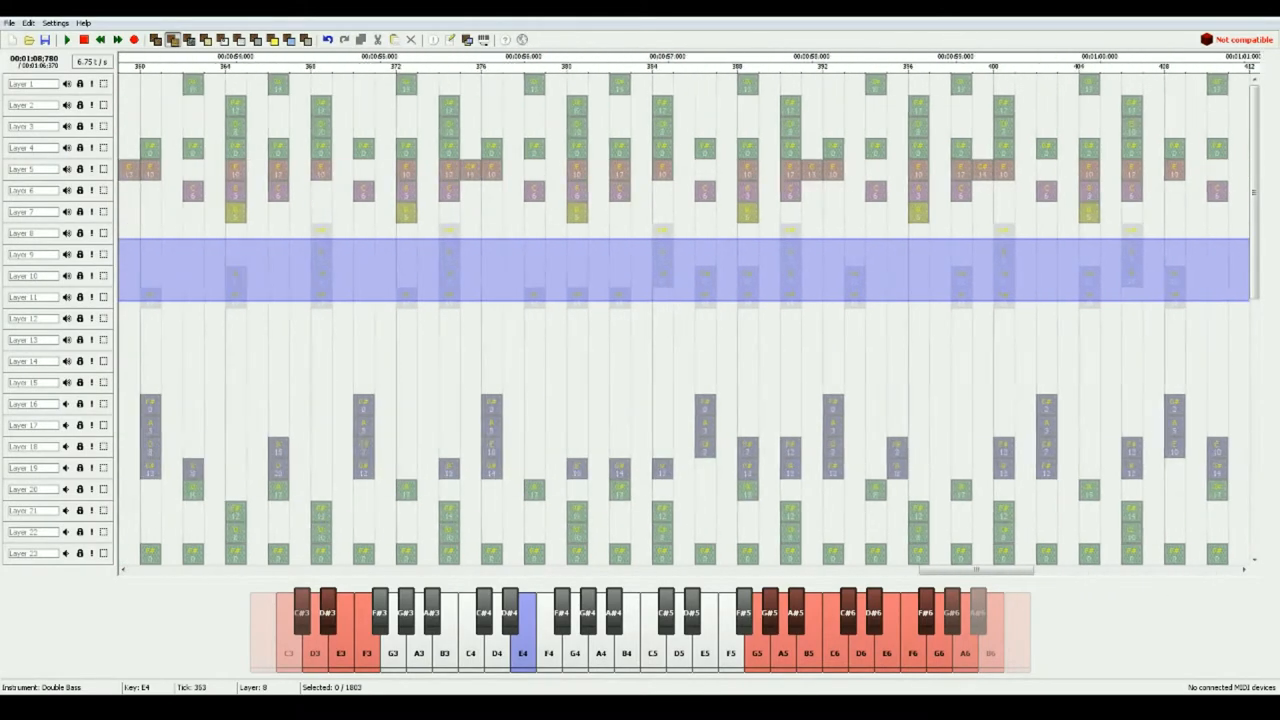
drag(790, 234, 790, 234)
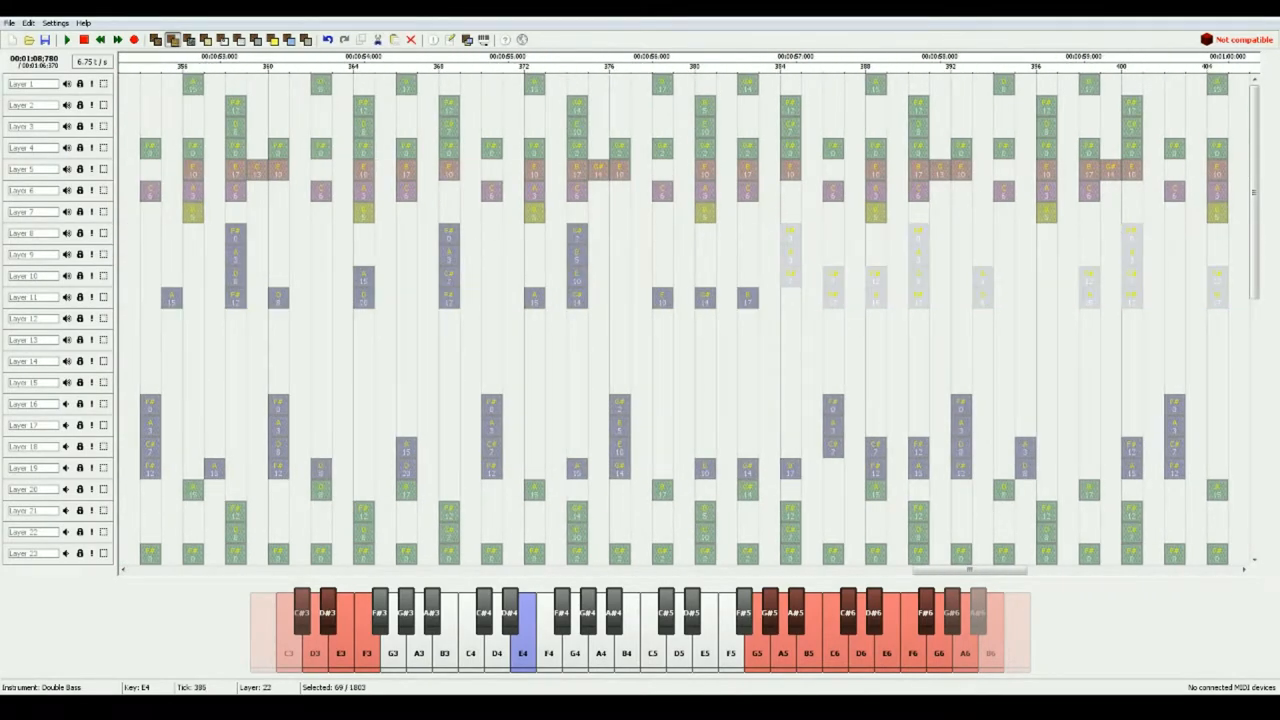
scroll(685, 310, left, 10)
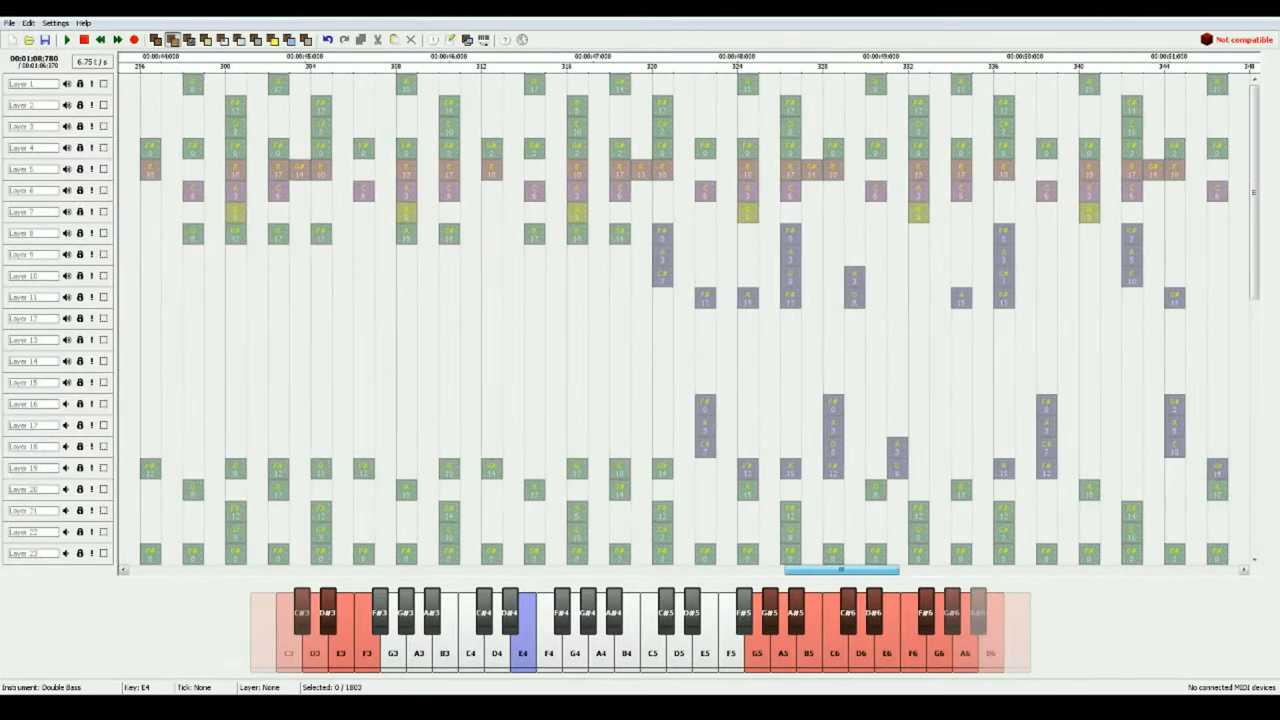
key(ctrl+v)
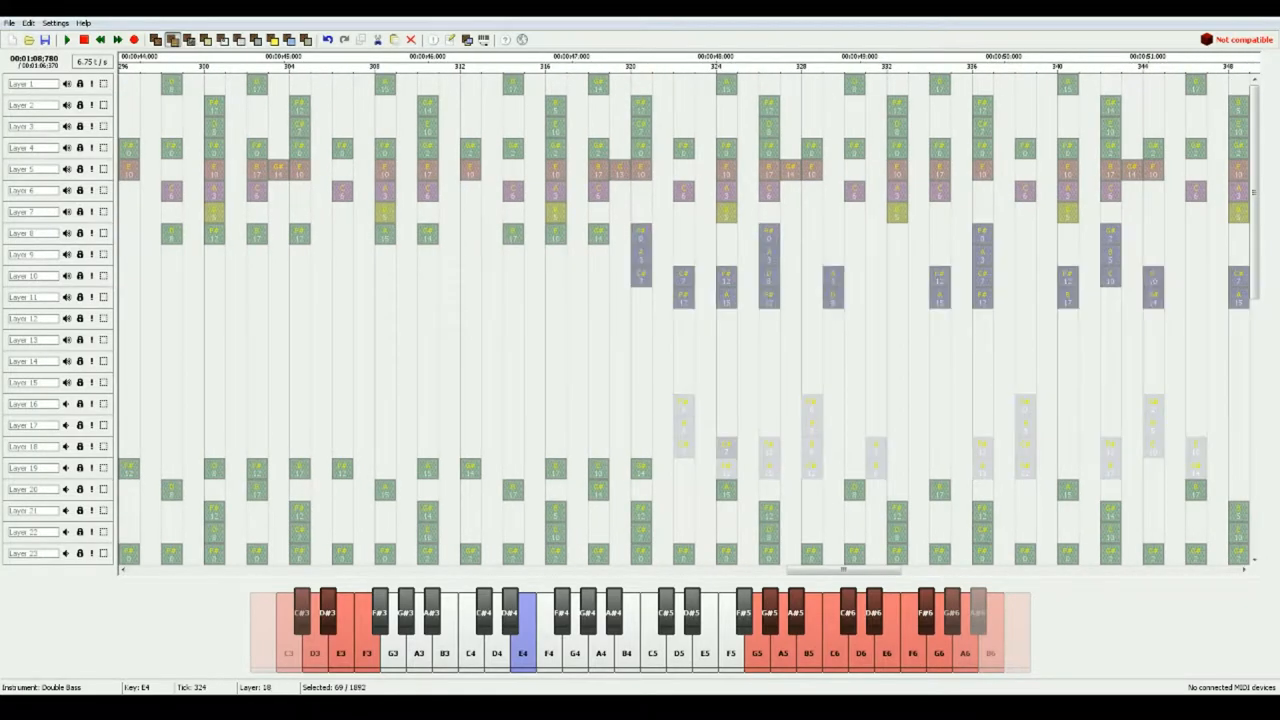
scroll(685, 310, right, 10)
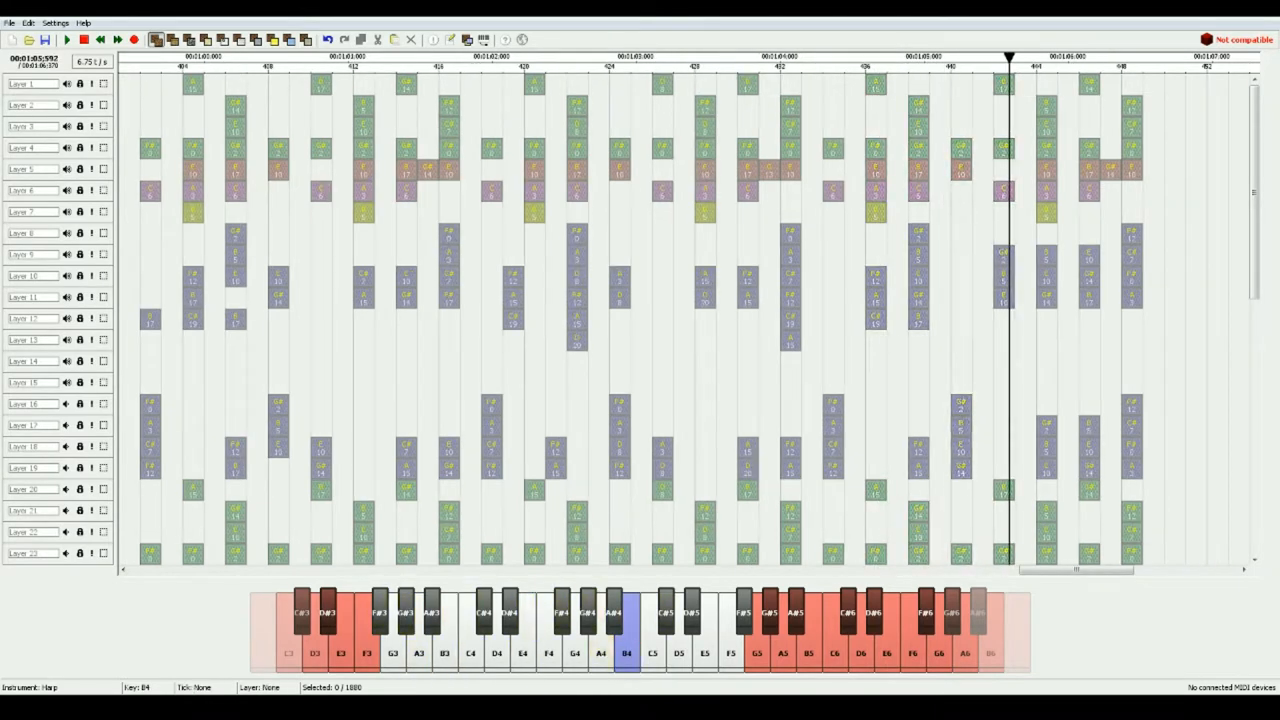
scroll(685, 310, down, 3)
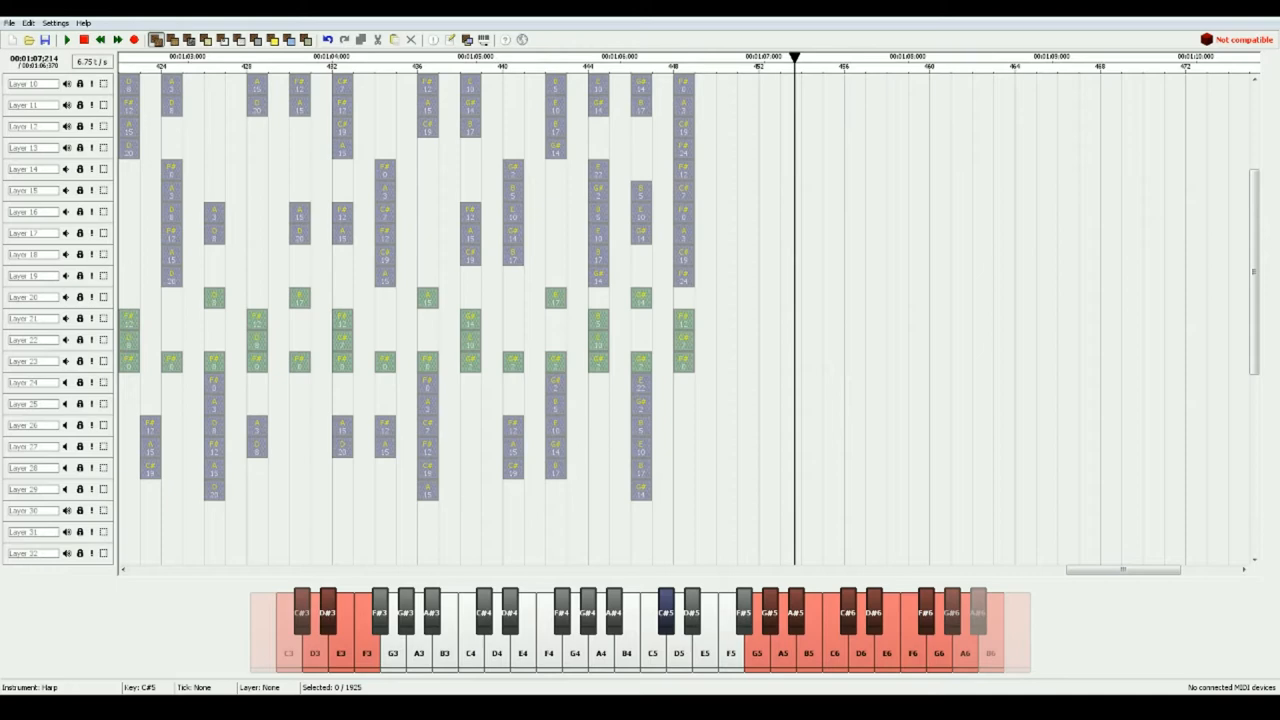
scroll(685, 310, up, 3)
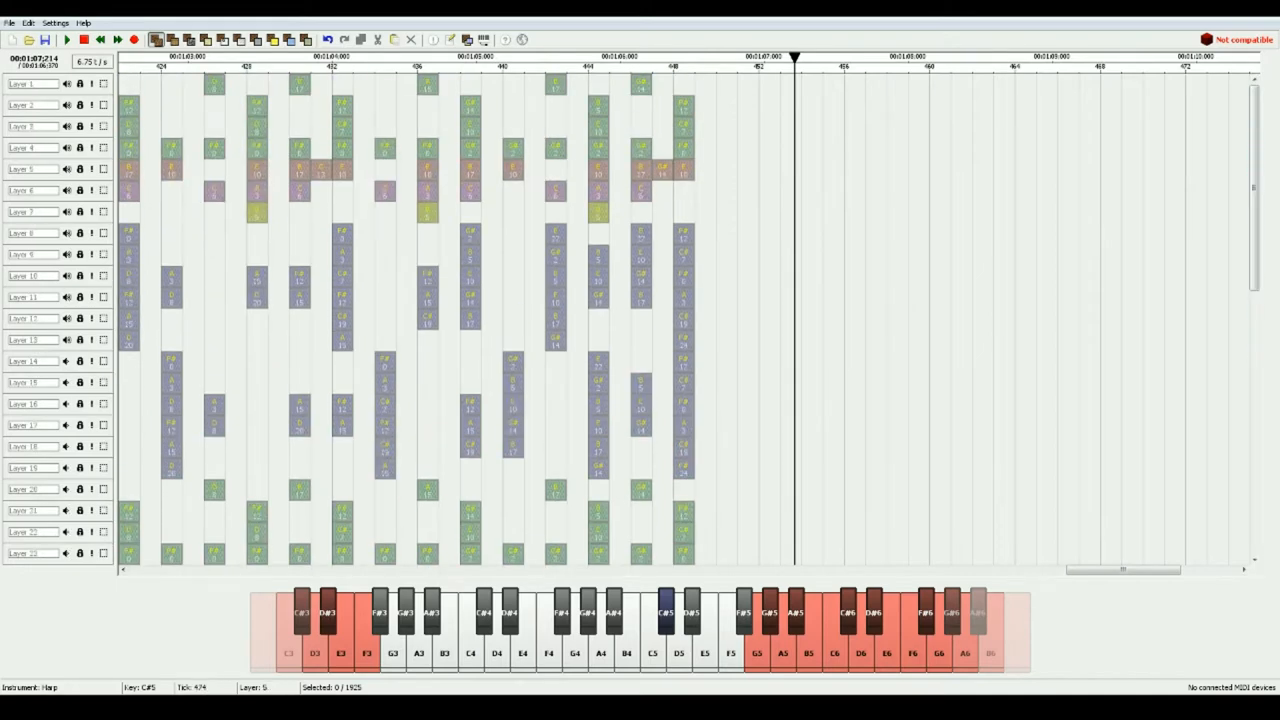
scroll(685, 310, down, 2)
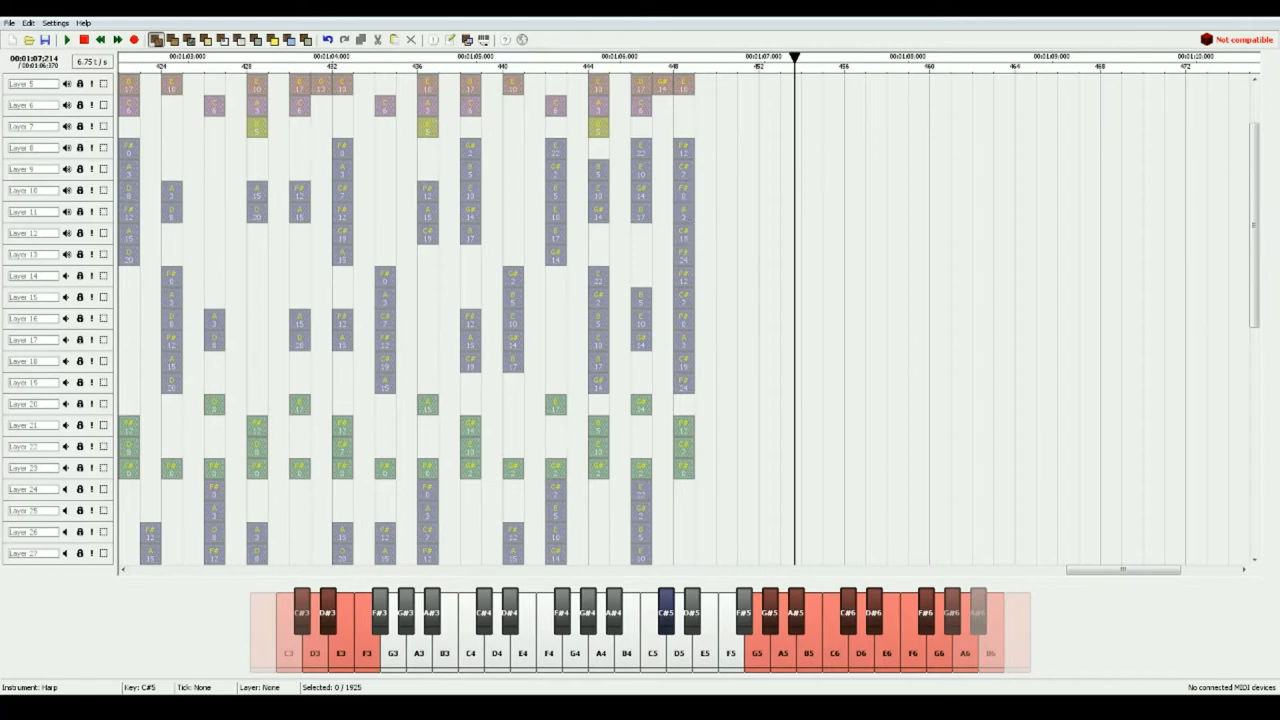
scroll(683, 148, down, 4)
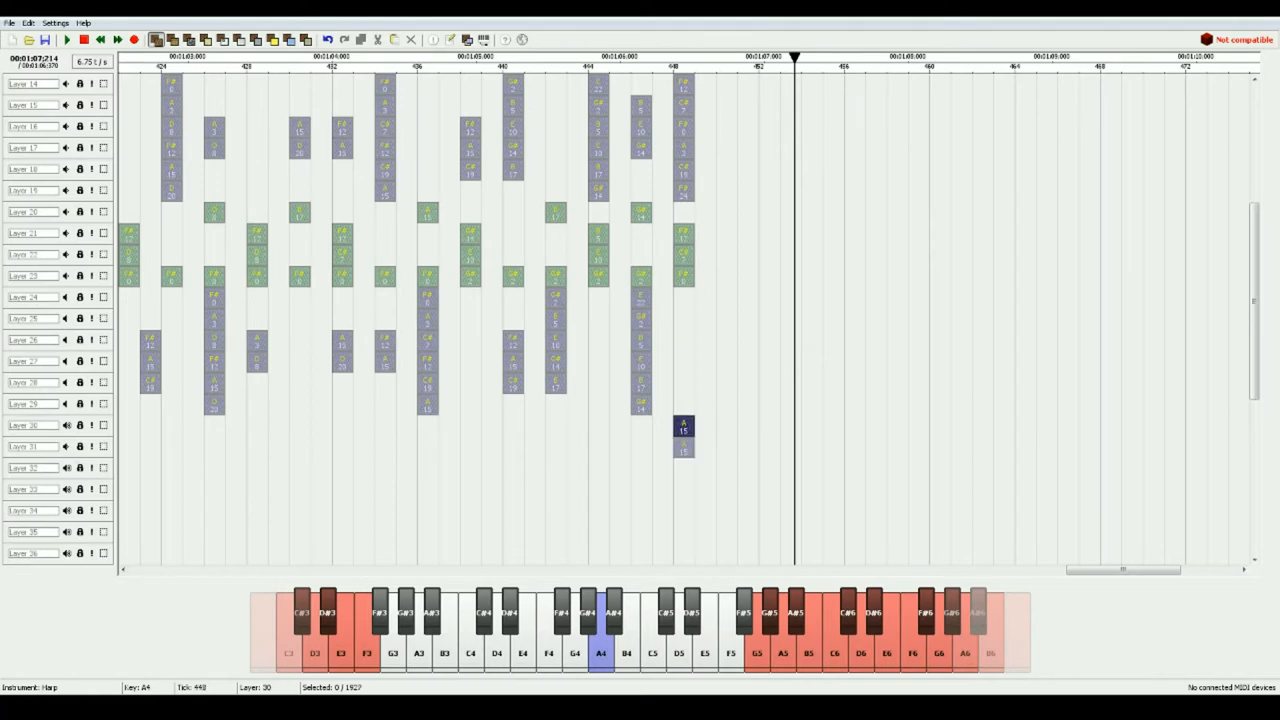
scroll(994, 404, up, 5)
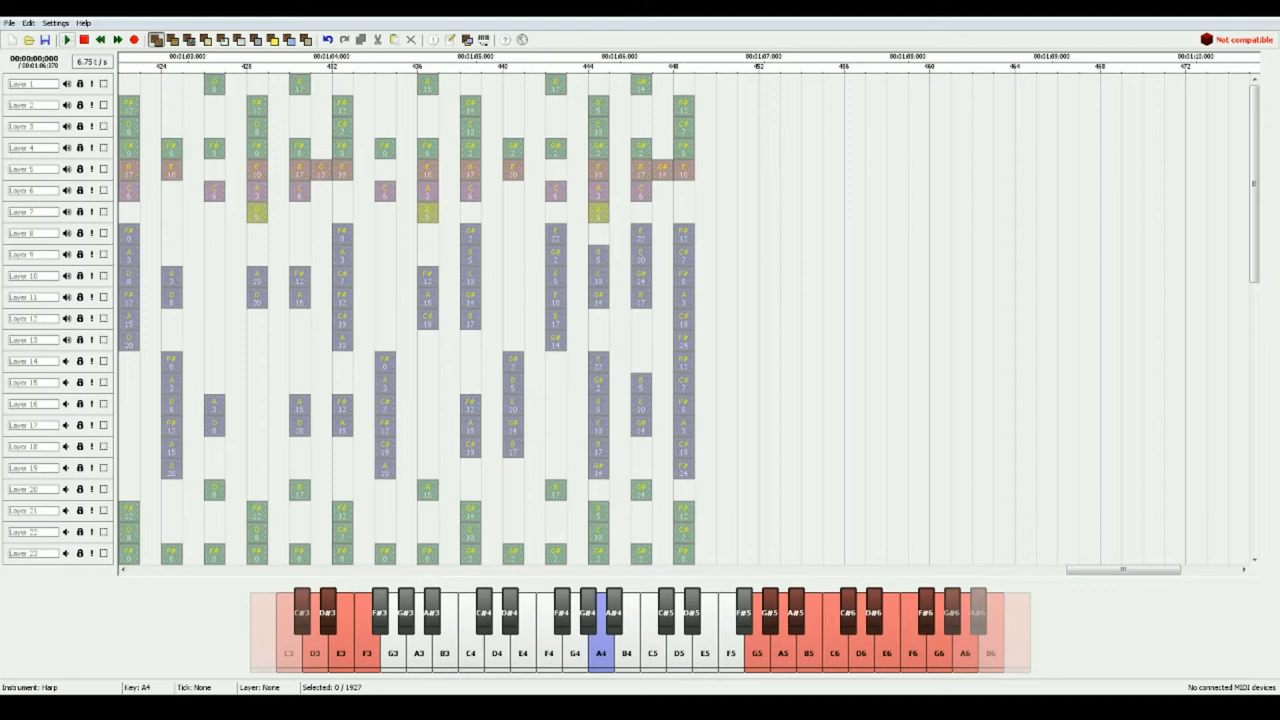
Start playback of the finished 1927-block song from the very beginning.
click(67, 40)
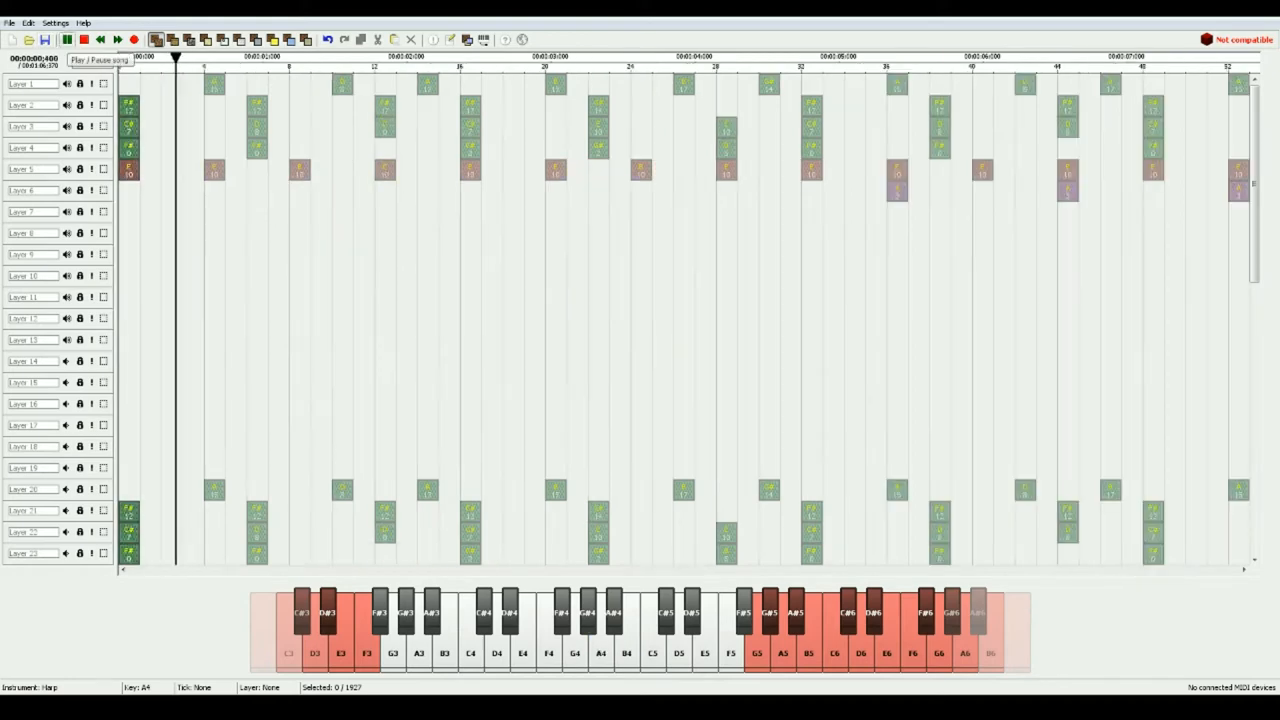